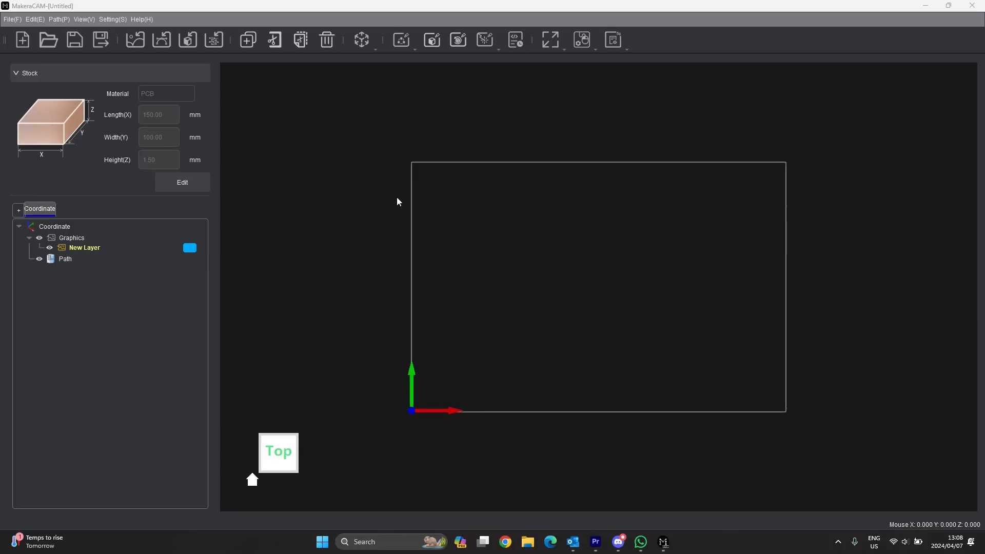
- Look through the File menu's import options, including Import PCB, then bring up the Edit menu
click(21, 20)
mouse_move(144, 20)
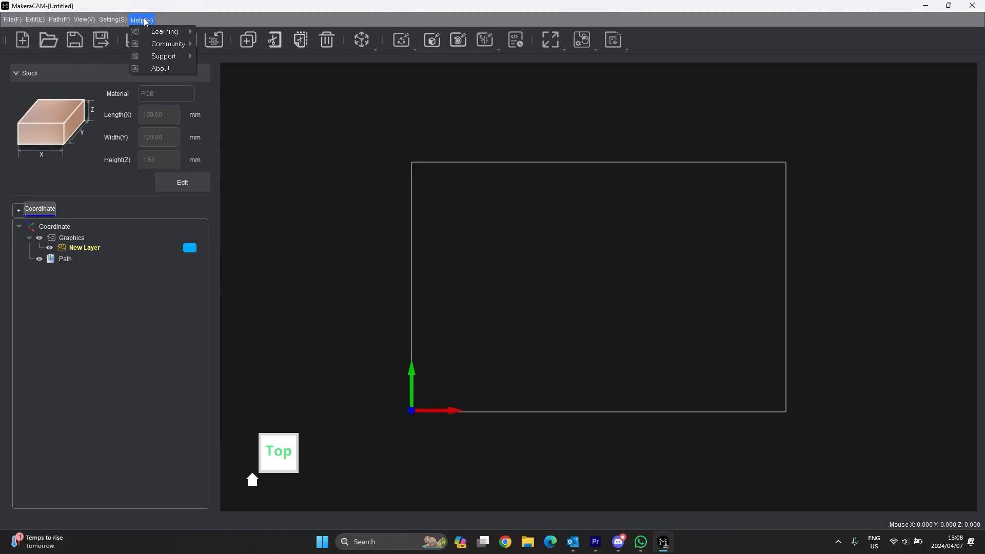
mouse_move(12, 20)
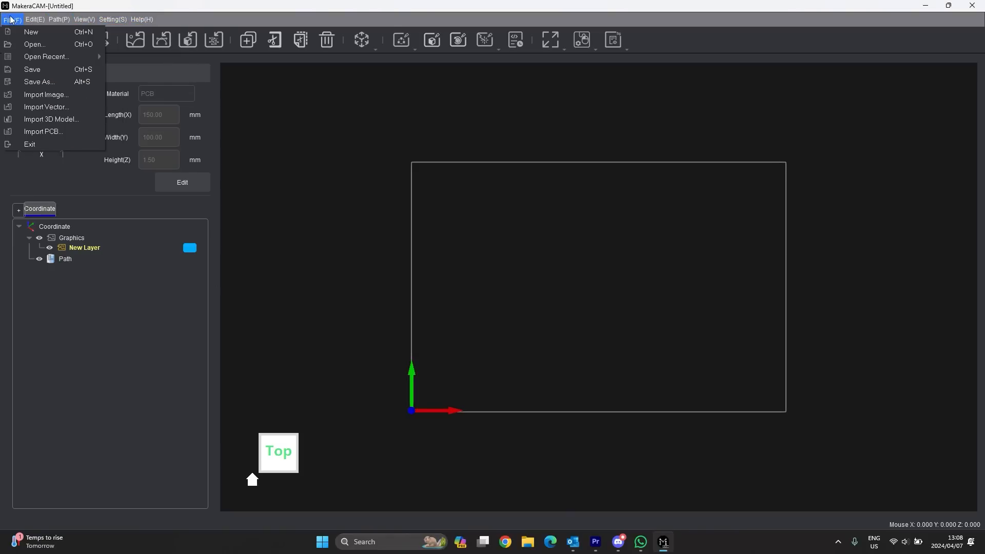
click(712, 50)
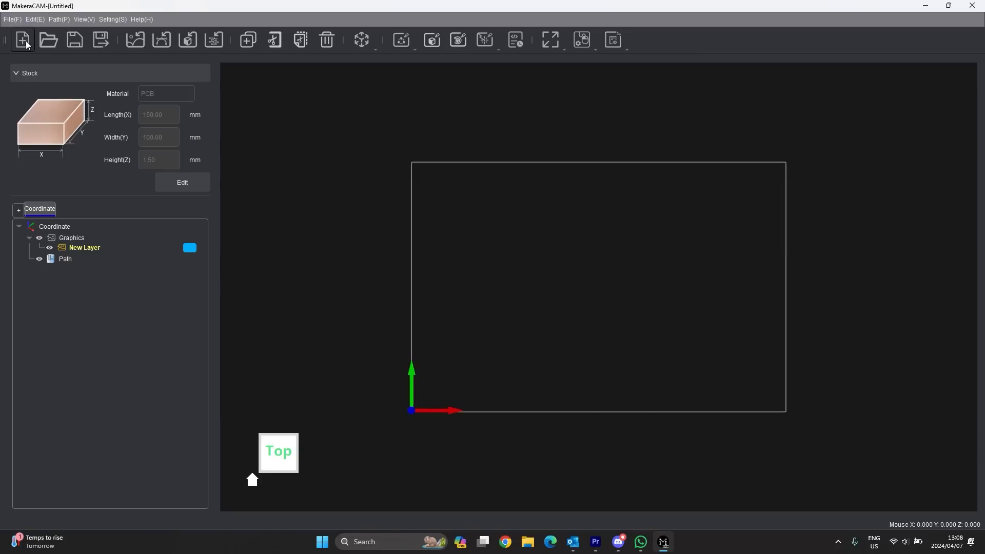
click(8, 20)
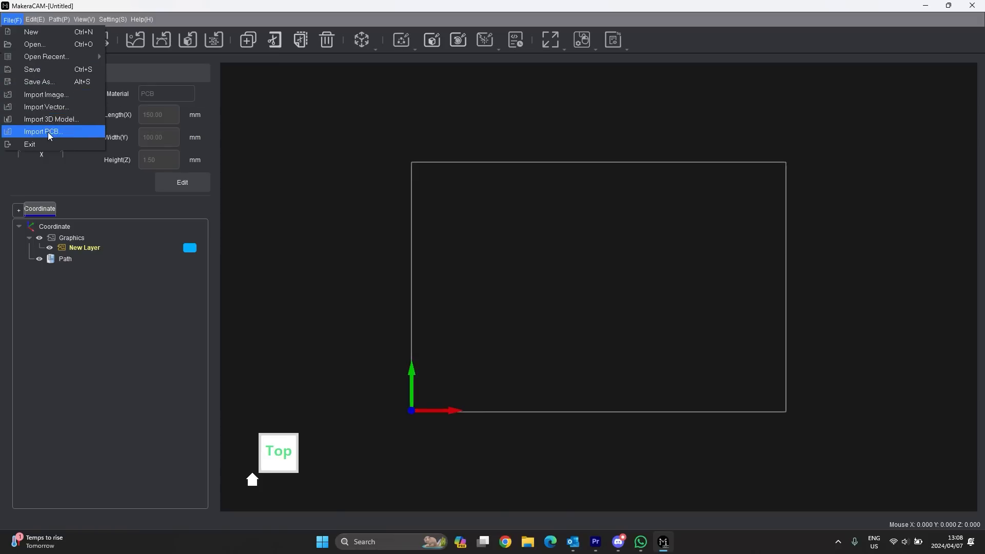
click(285, 125)
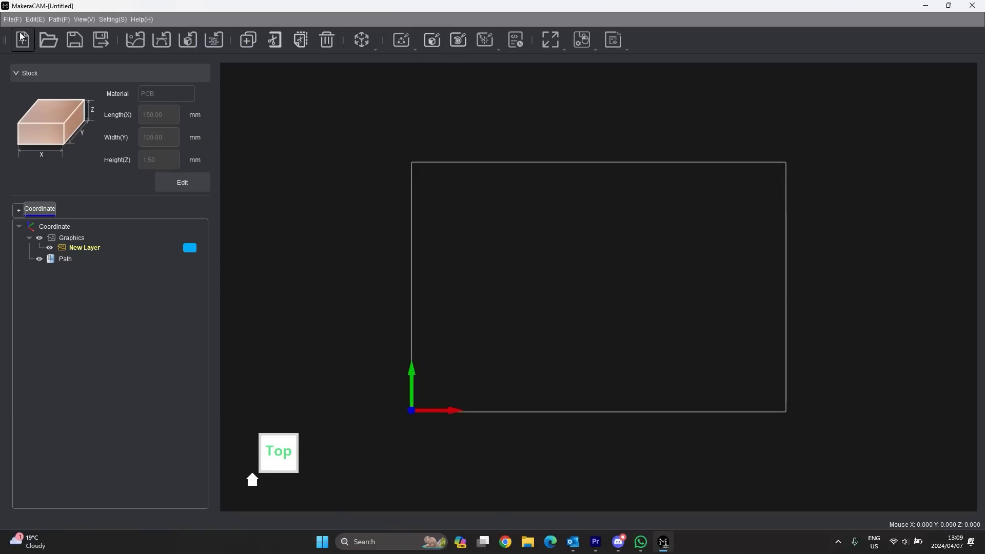
click(35, 19)
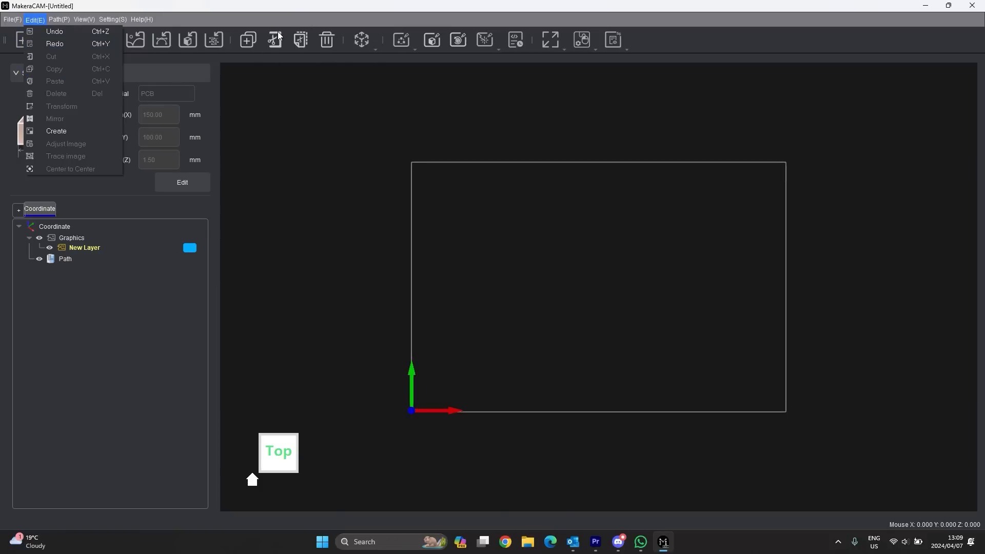
- Check the transform dropdown's circle/rectangle Create panel, then show the Path > Vector Path types
click(373, 49)
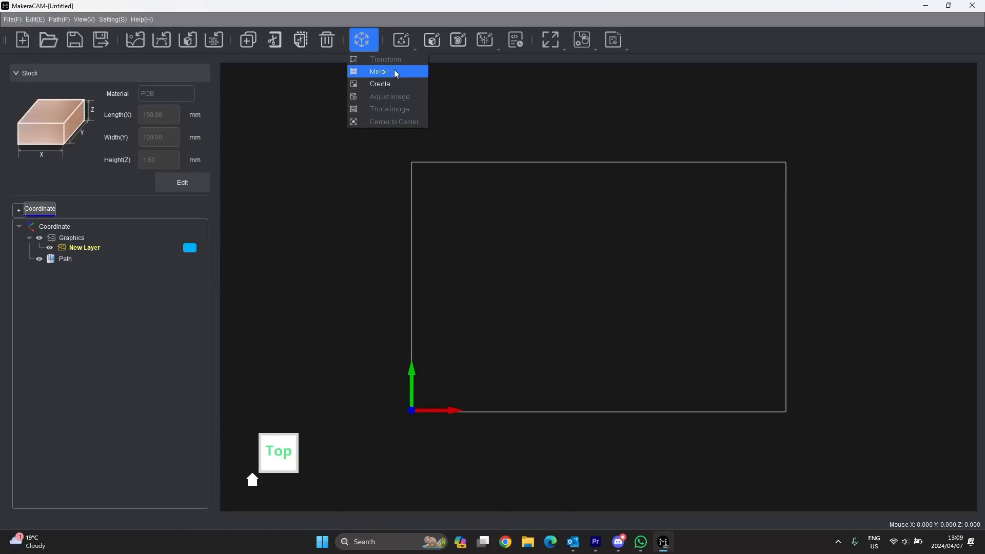
click(389, 83)
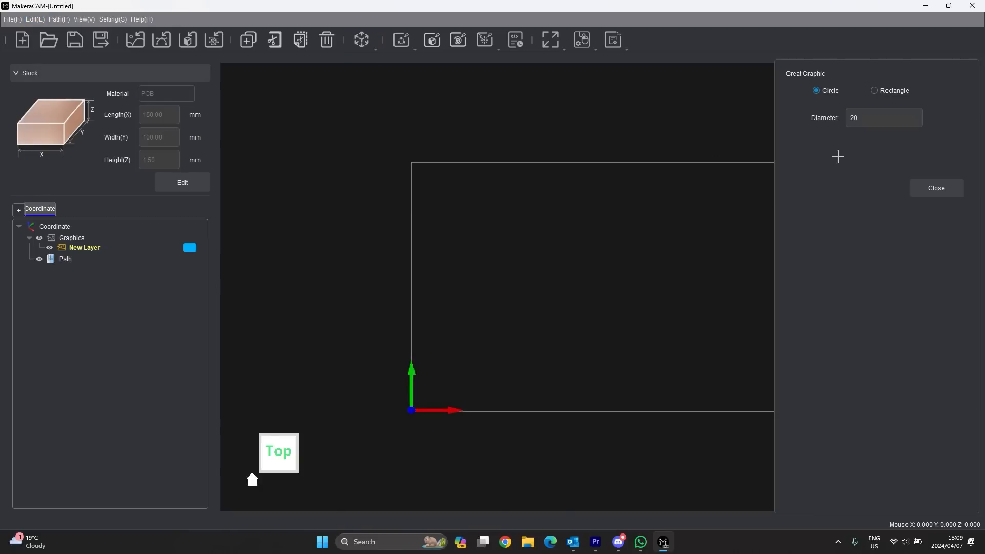
click(949, 189)
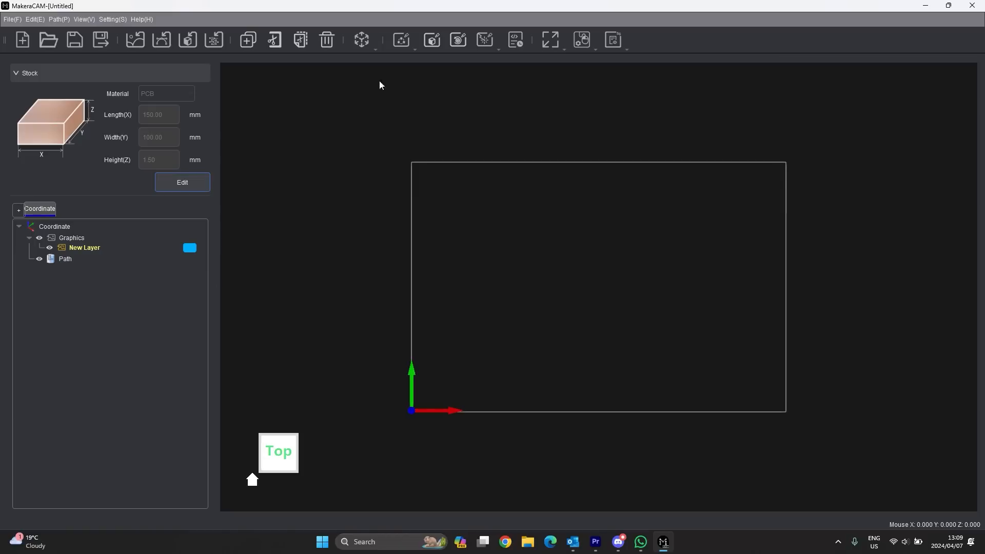
click(368, 46)
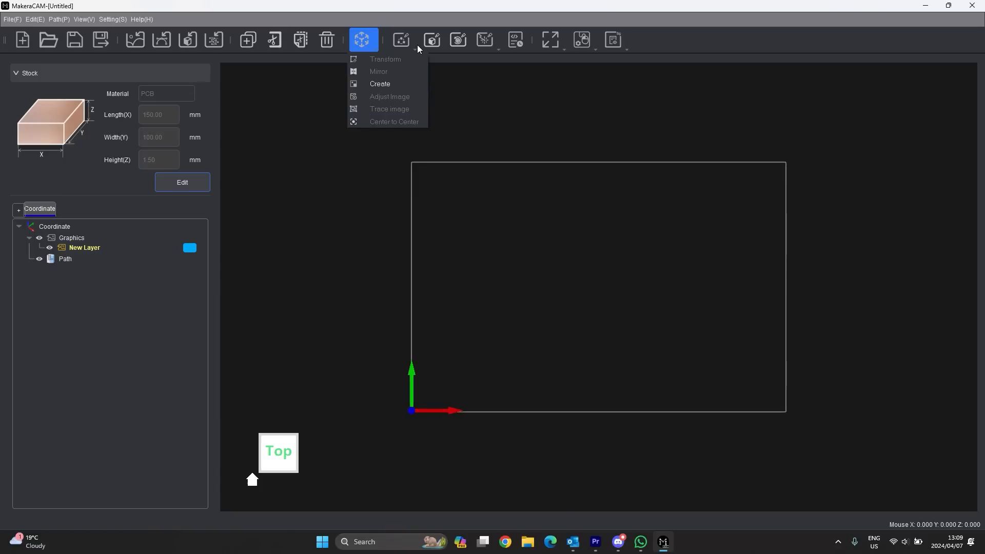
click(57, 22)
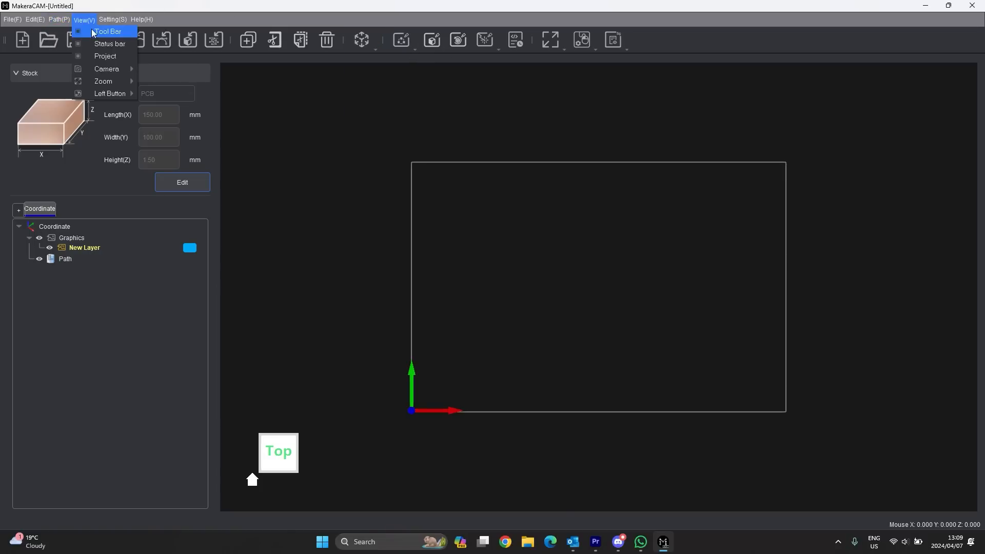
mouse_move(85, 34)
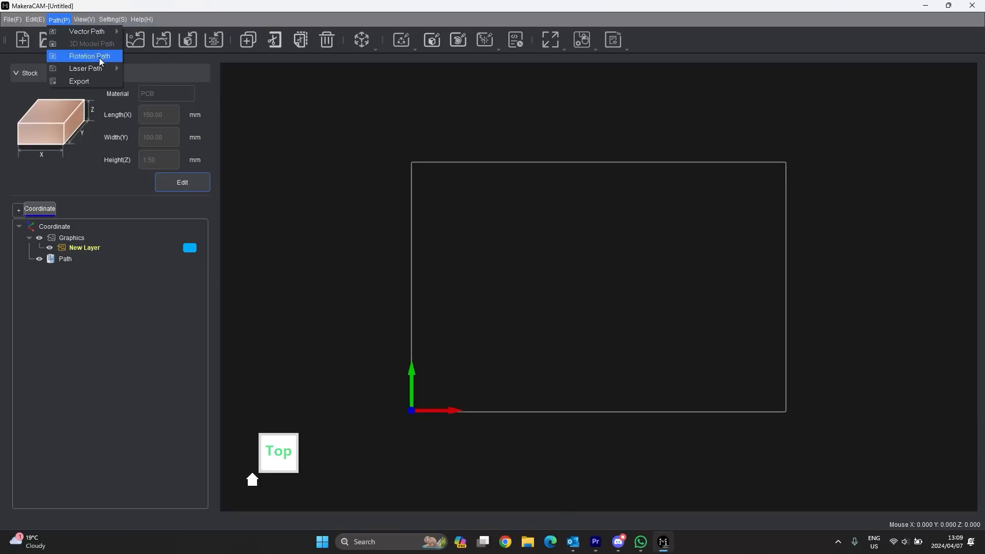
- Preview the Laser Path choices, then dismiss the laser dropdown and the toolbar context menu
mouse_move(94, 72)
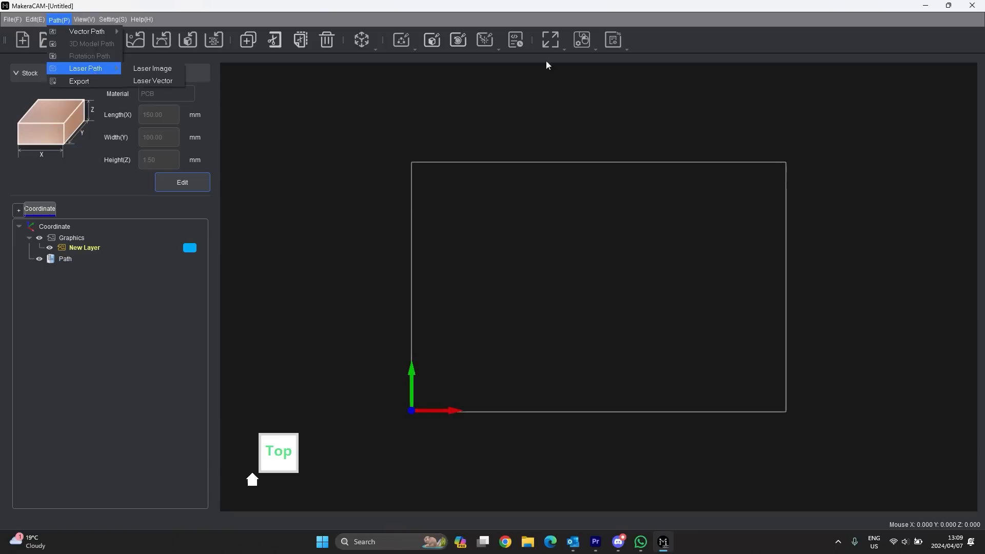
click(494, 42)
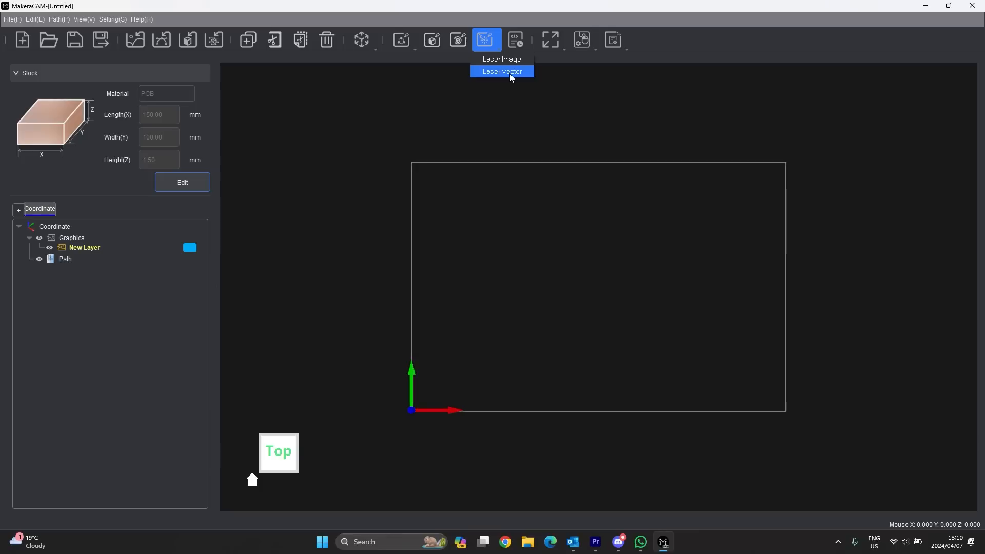
click(518, 38)
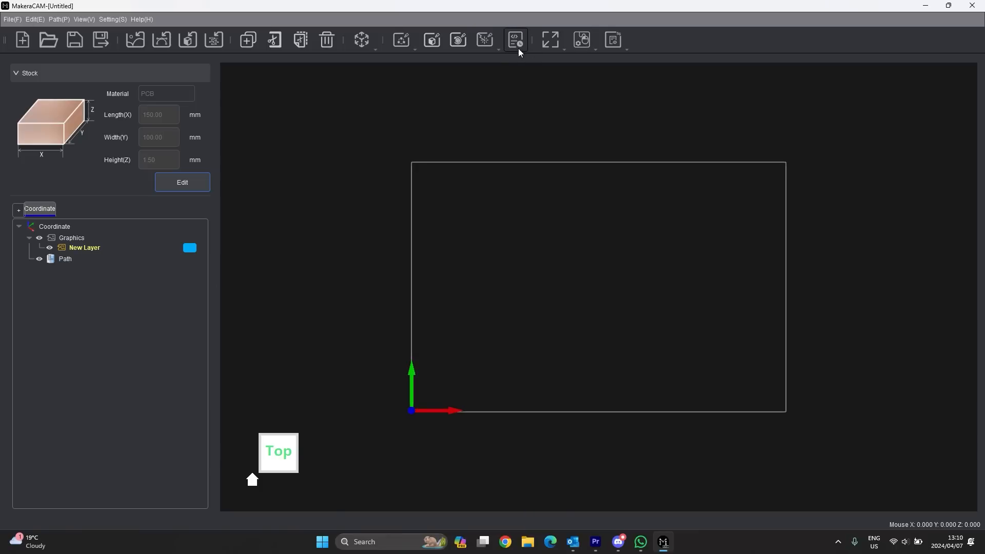
right_click(516, 40)
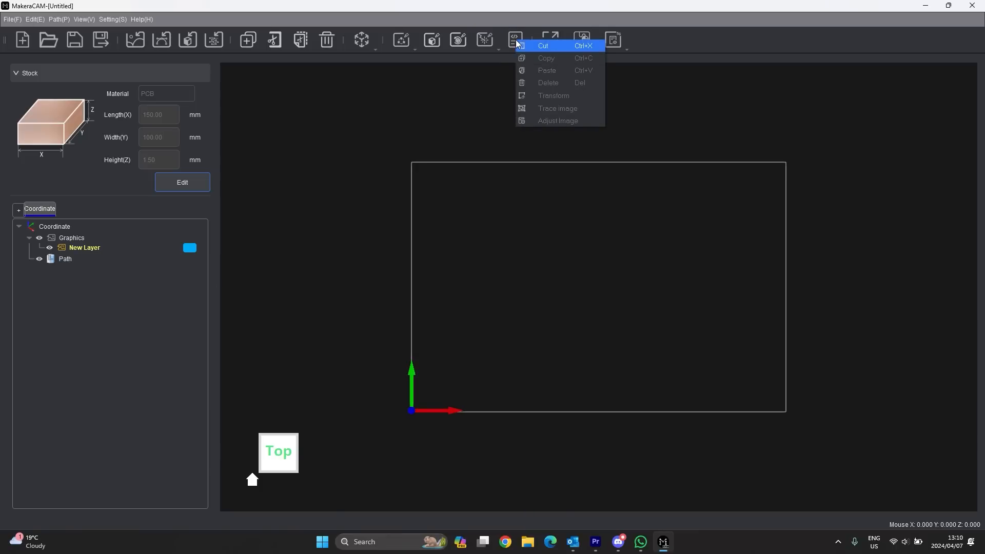
click(500, 95)
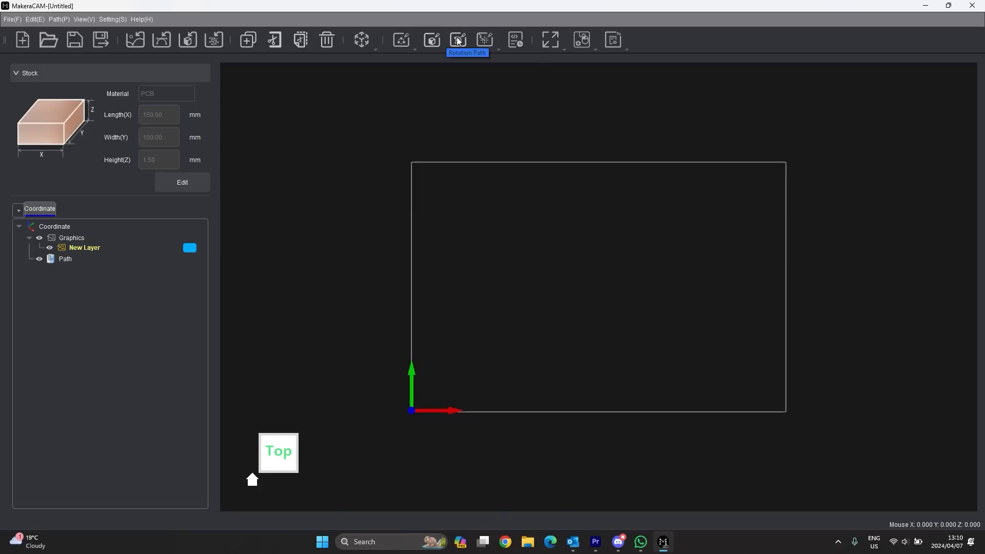
- Check the zoom choices, then switch the mouse to Pan mode and pan the stock view
click(559, 41)
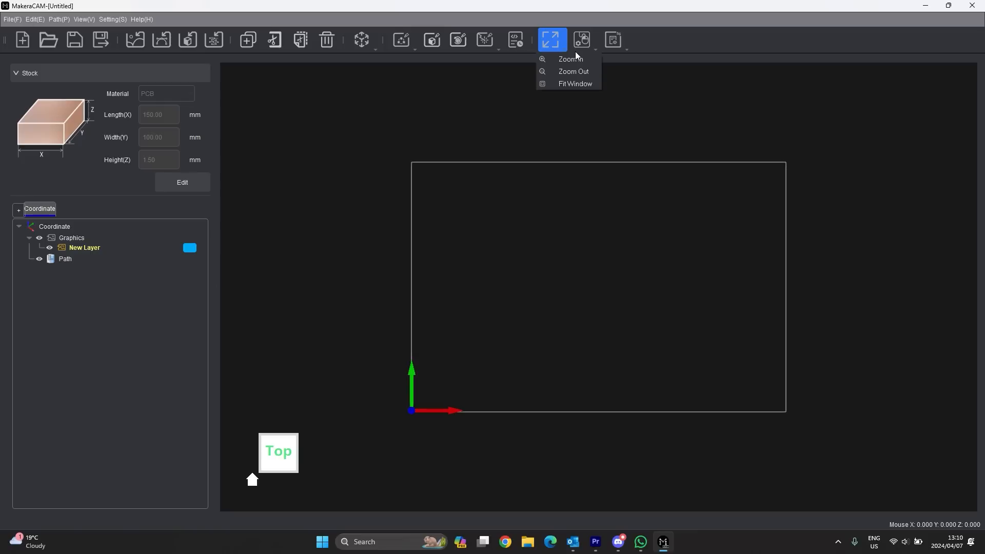
click(599, 46)
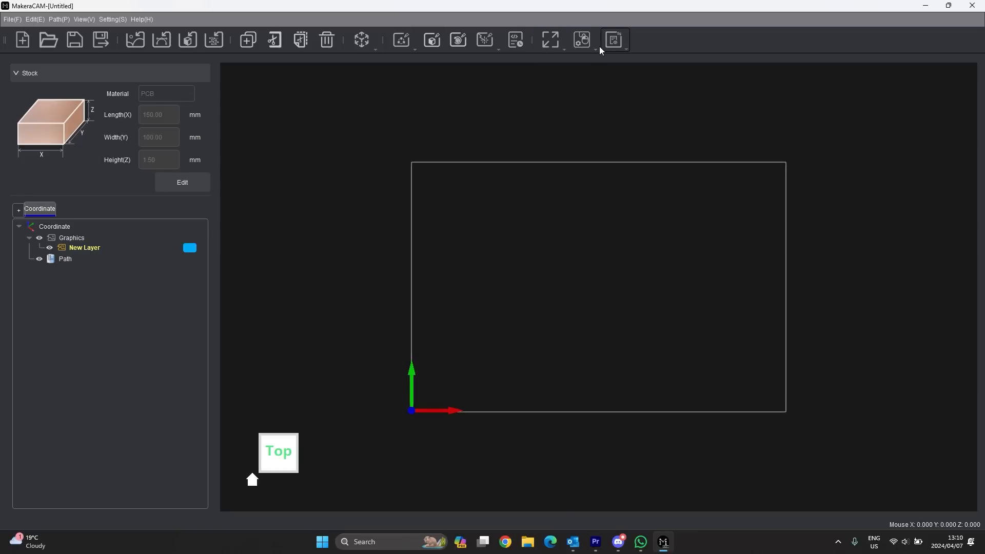
click(599, 46)
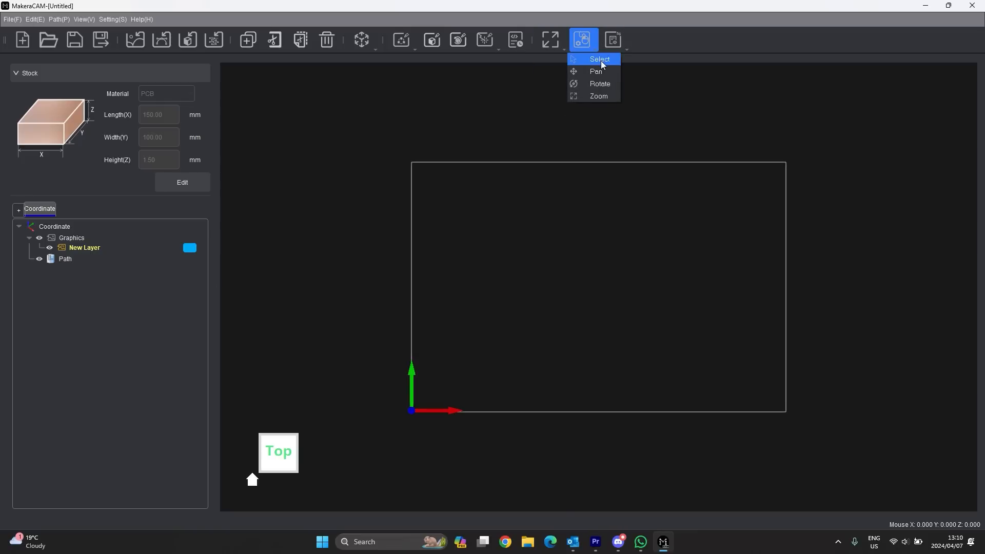
click(602, 60)
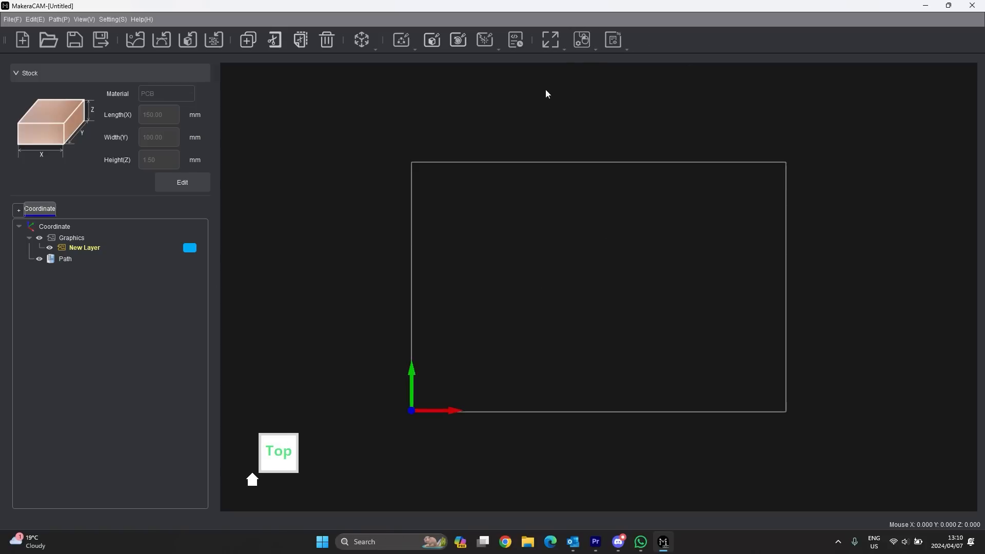
click(590, 42)
click(601, 72)
drag(613, 195, 559, 205)
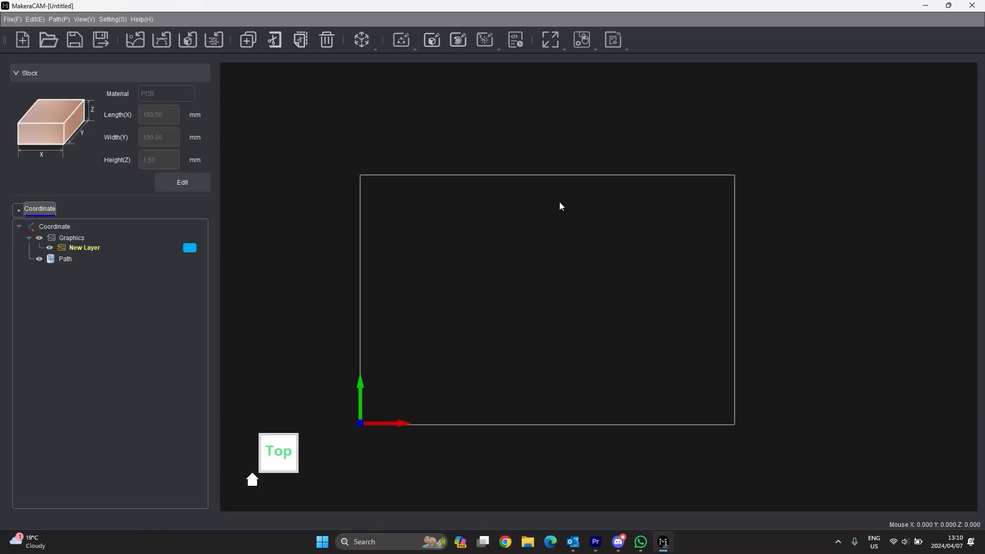
- Use Rotate and Zoom mouse modes to tilt and zoom the stock, then return to Select
click(582, 40)
click(602, 85)
drag(612, 258, 587, 243)
click(601, 39)
click(591, 41)
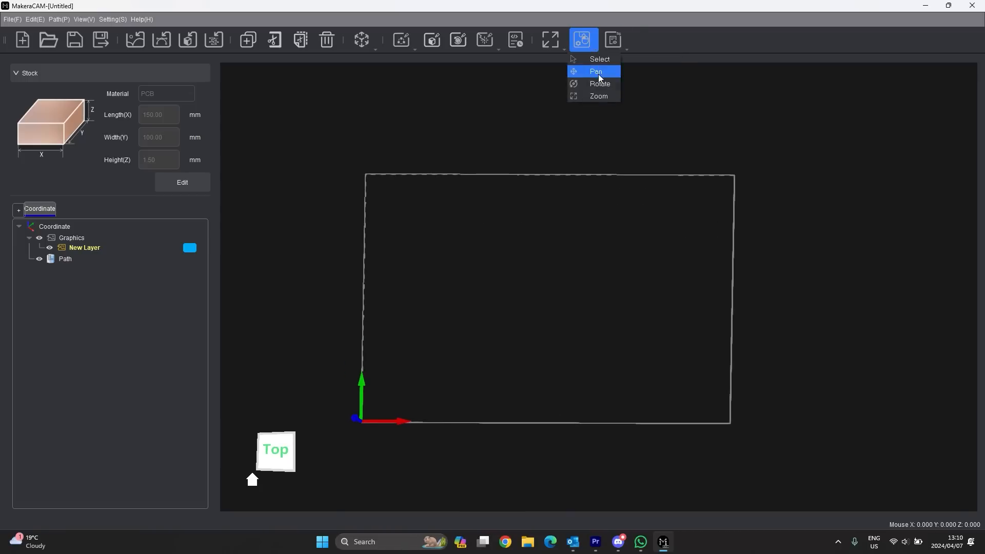
click(604, 95)
drag(500, 273, 512, 200)
scroll(495, 254, down, 2)
scroll(487, 270, up, 3)
click(595, 45)
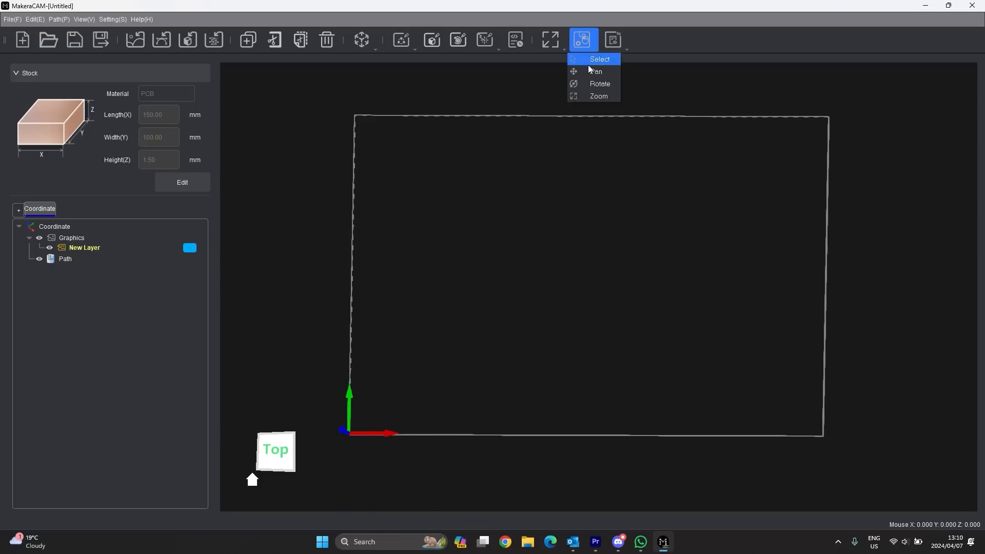
click(595, 60)
- Orbit, zoom and pan around the stock outline in 3-D
click(594, 51)
click(598, 65)
drag(573, 216, 583, 101)
drag(443, 313, 497, 299)
scroll(504, 340, up, 6)
scroll(519, 306, down, 10)
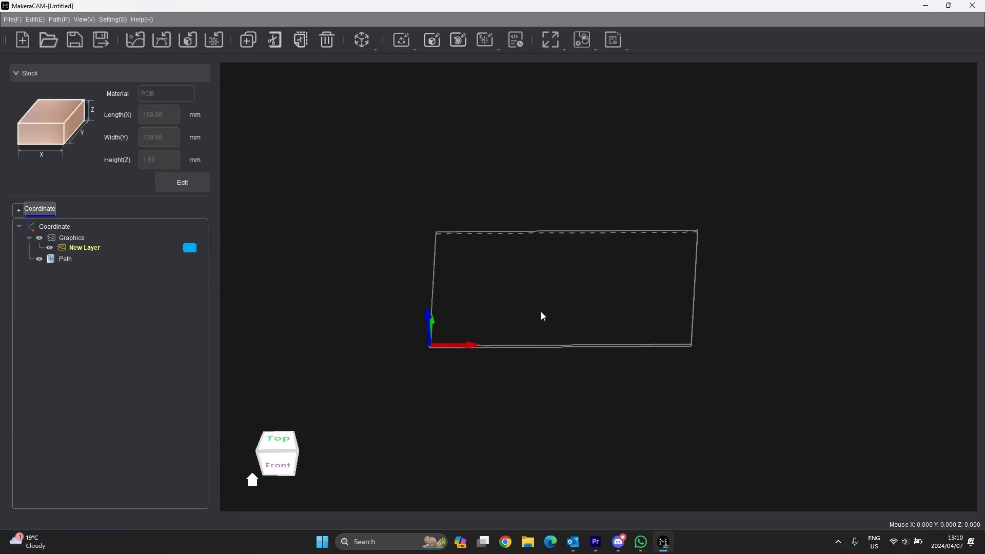
scroll(544, 307, up, 6)
middle_drag(549, 295, 618, 267)
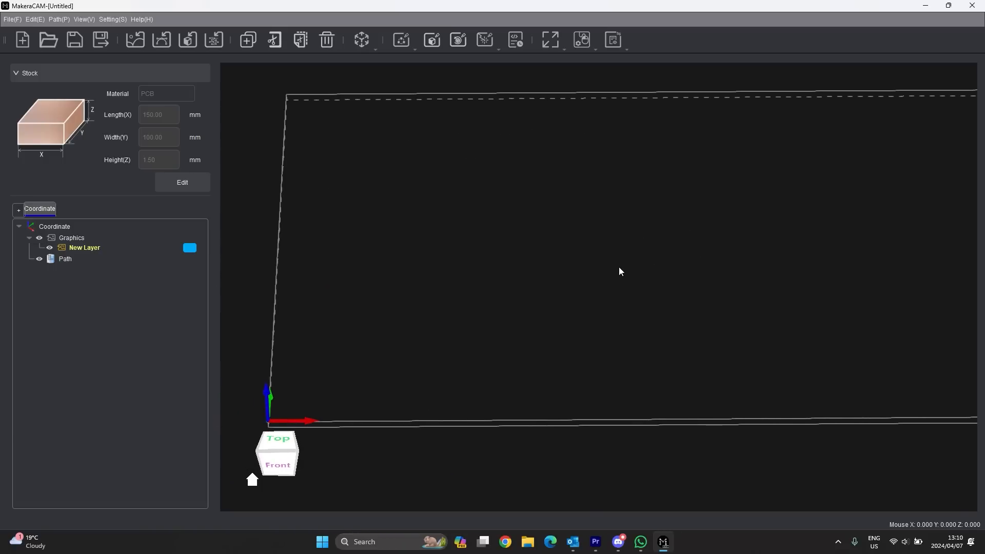
scroll(479, 287, down, 5)
middle_drag(539, 261, 592, 306)
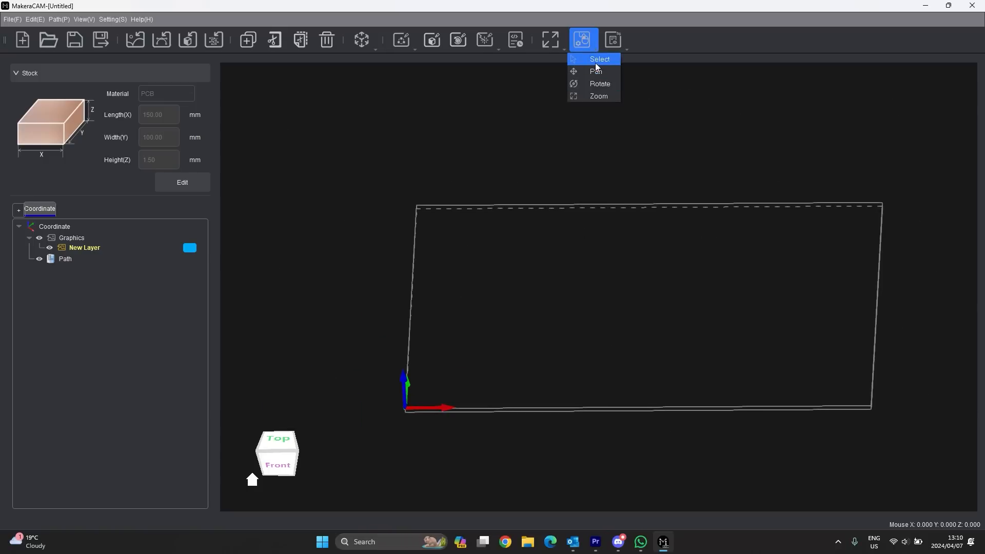
- Return the mouse to selection mode and snap the view back to the Top face
click(595, 62)
click(588, 48)
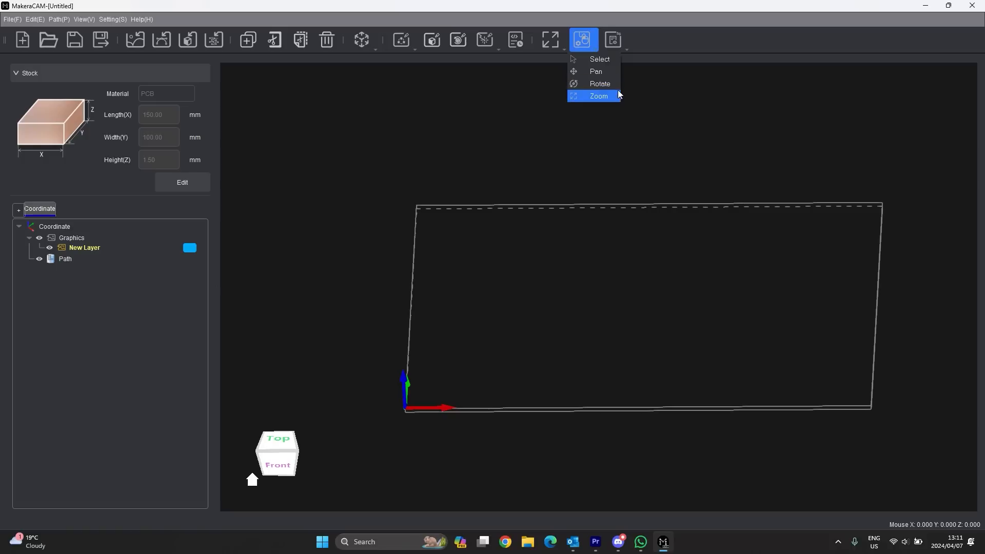
mouse_move(290, 440)
mouse_down()
mouse_move(278, 457)
mouse_move(278, 446)
mouse_up()
click(267, 460)
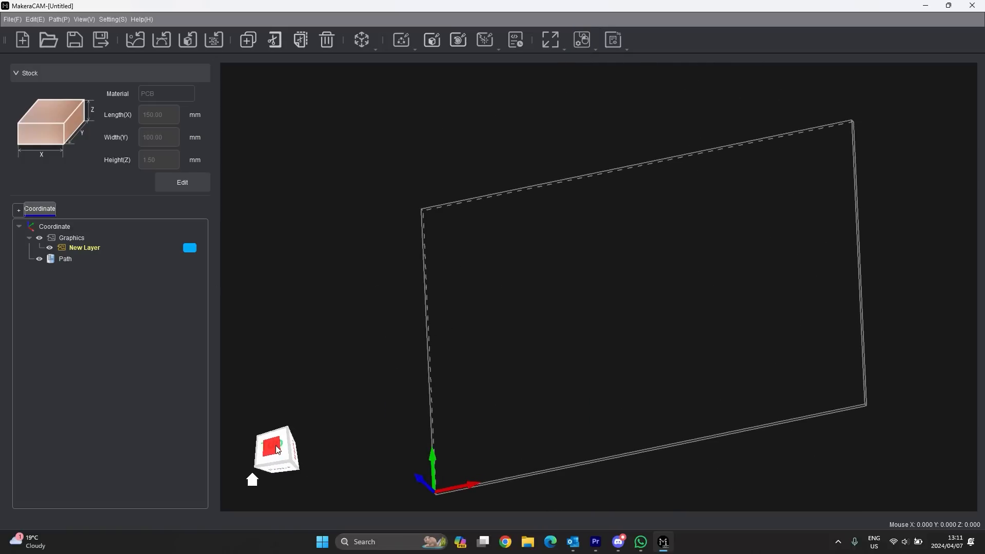
click(278, 446)
scroll(412, 324, down, 5)
scroll(396, 327, up, 3)
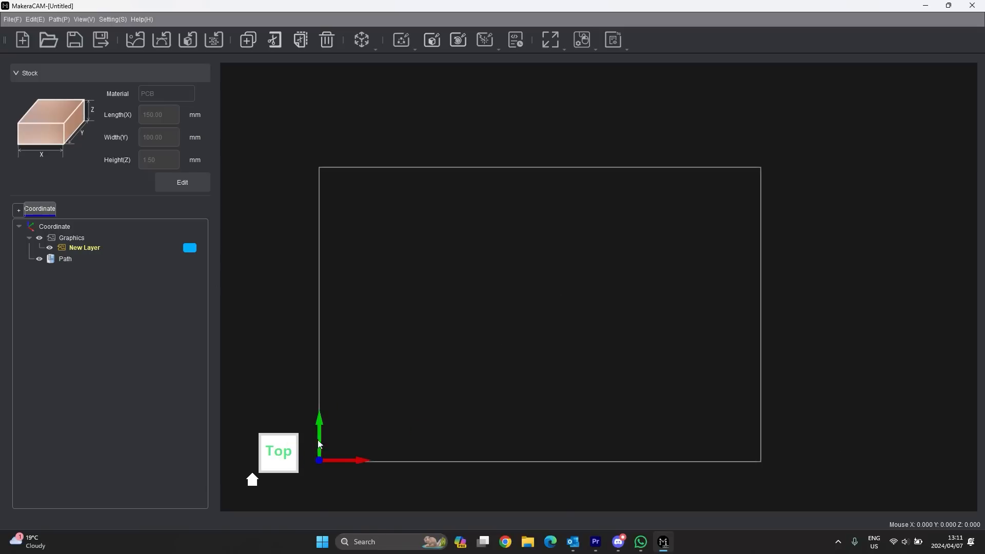
middle_drag(494, 362, 585, 291)
scroll(547, 358, up, 1)
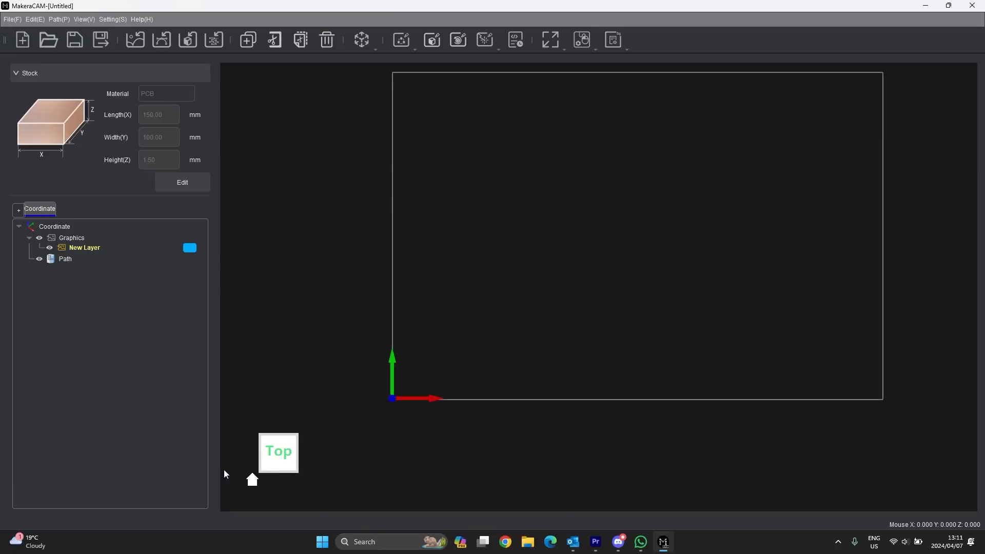
drag(277, 452, 281, 425)
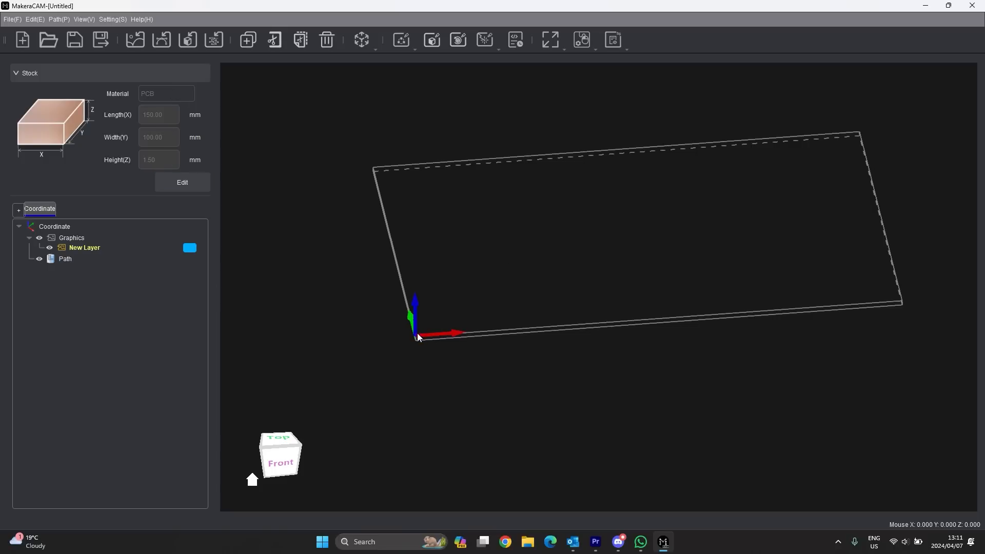
click(624, 46)
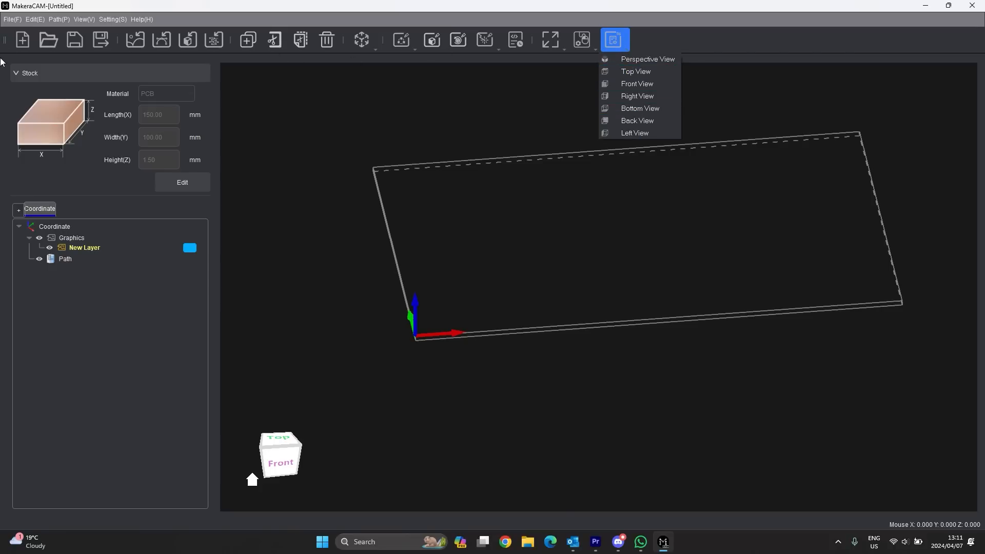
click(494, 288)
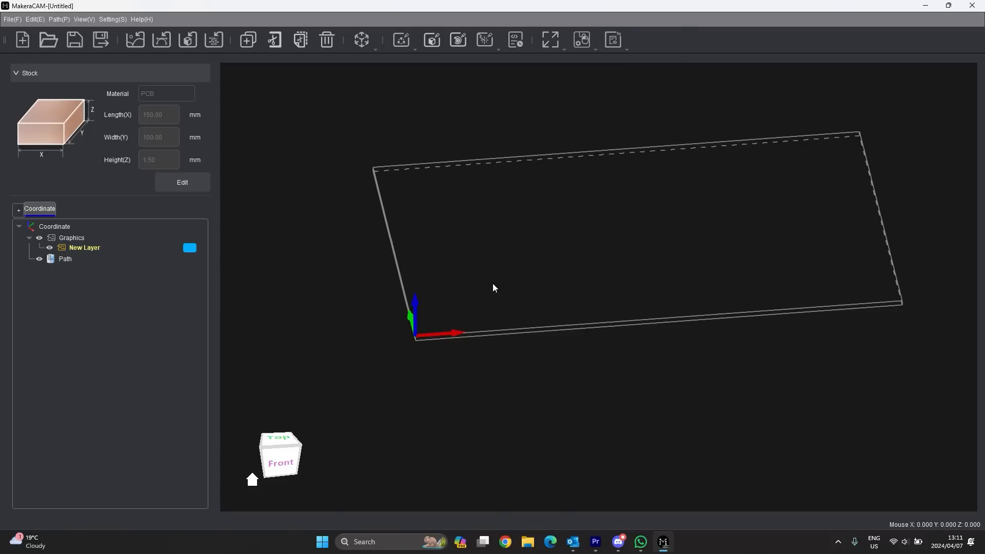
scroll(470, 334, down, 2)
scroll(498, 278, up, 4)
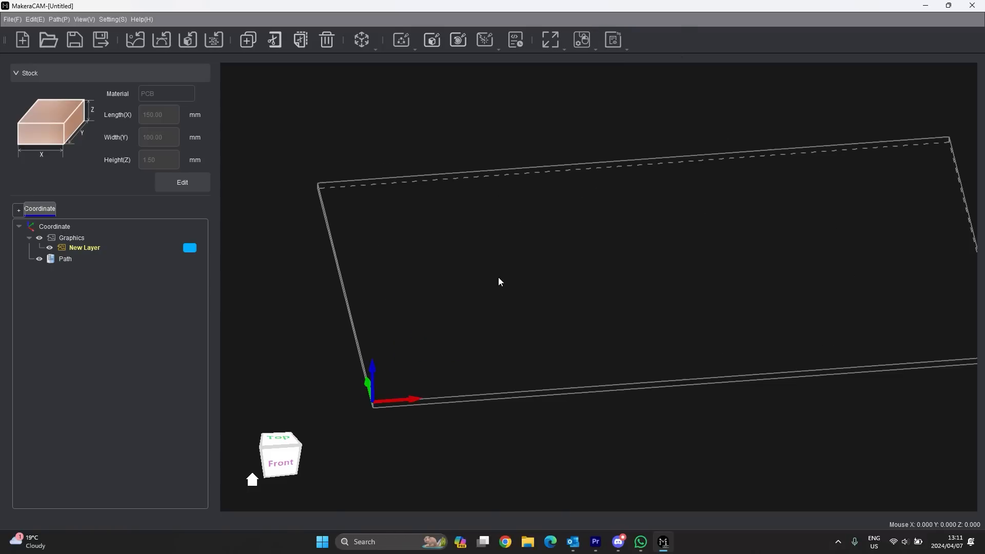
click(581, 43)
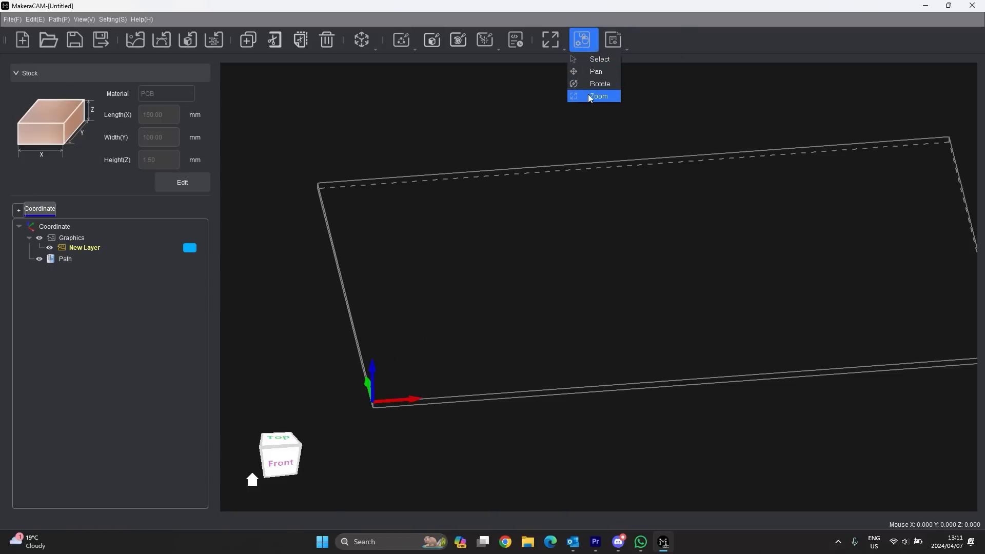
click(432, 147)
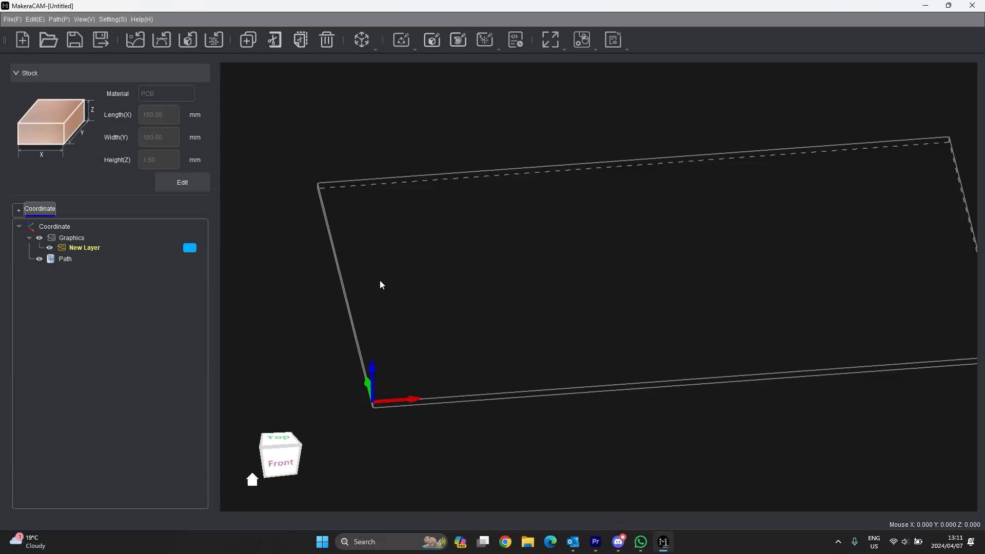
scroll(379, 281, down, 2)
click(21, 73)
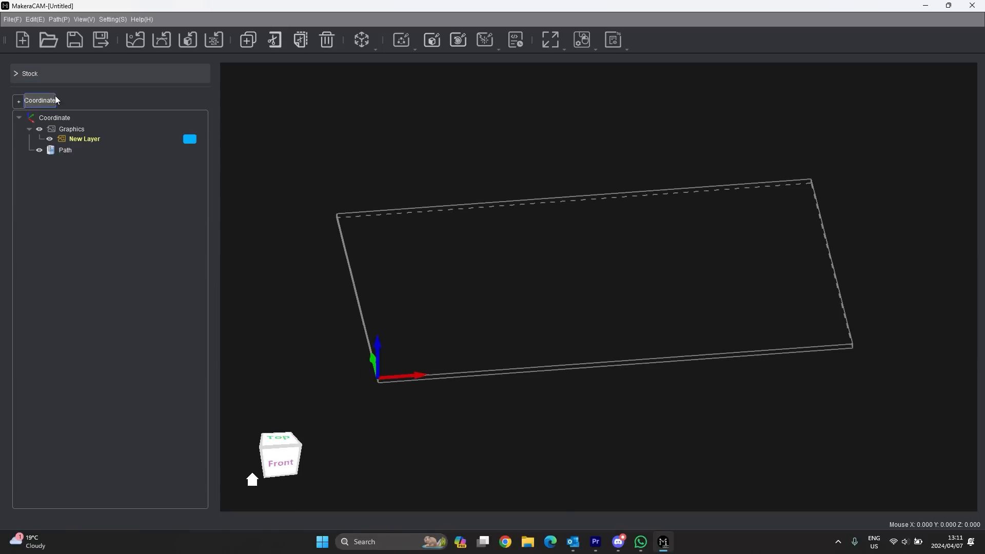
click(15, 74)
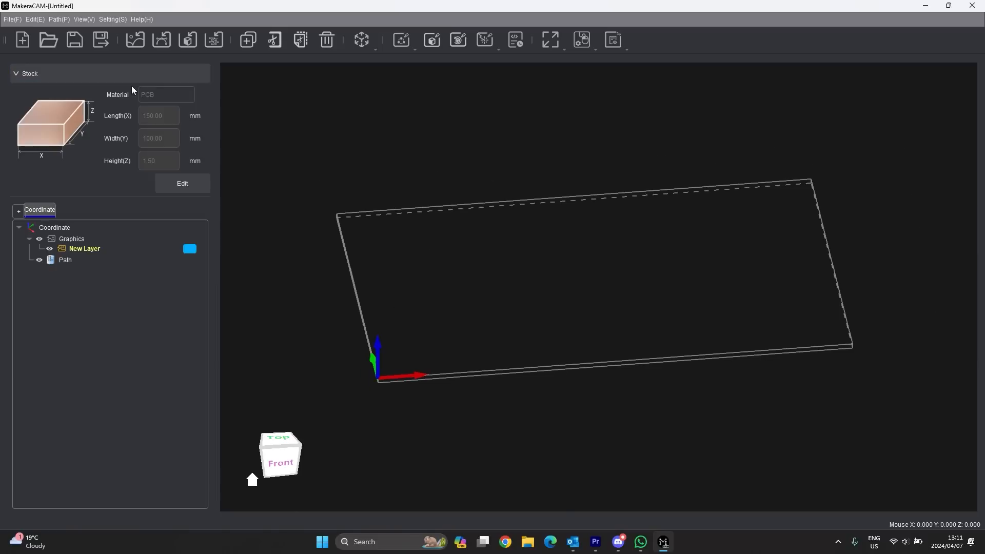
click(189, 182)
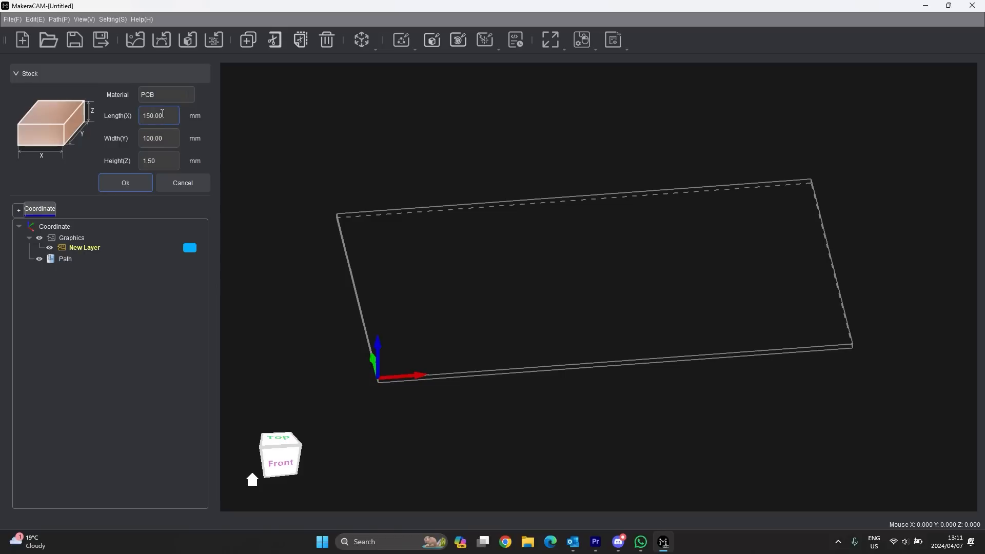
click(179, 183)
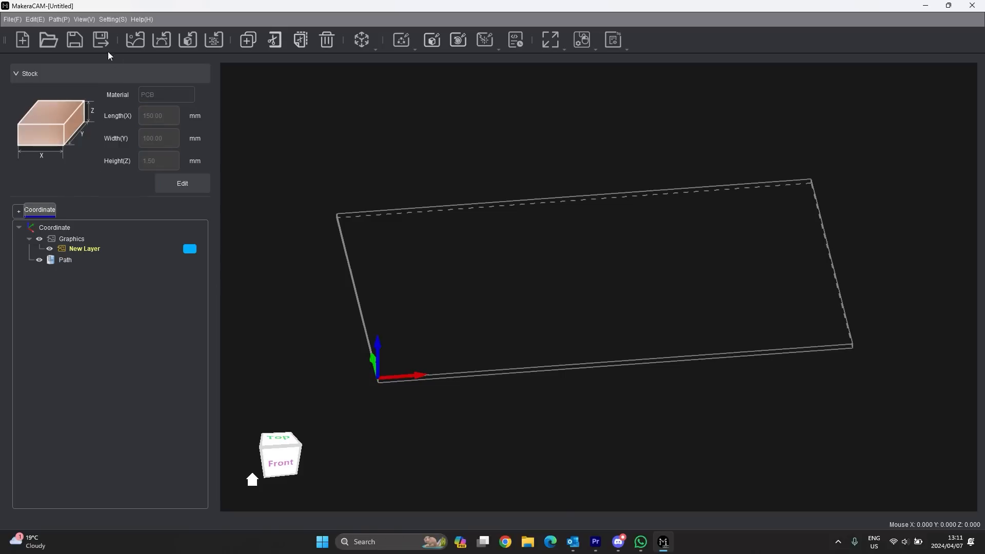
click(54, 20)
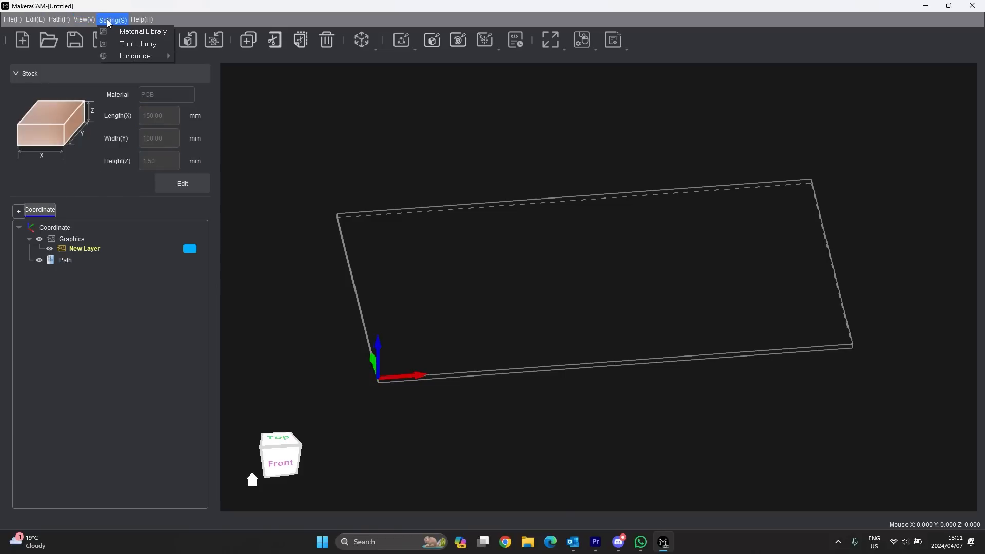
- Review the Softwood, Plastic and Aluminum entries in the Material Library, then bring up the Tool Library
mouse_move(77, 20)
click(143, 31)
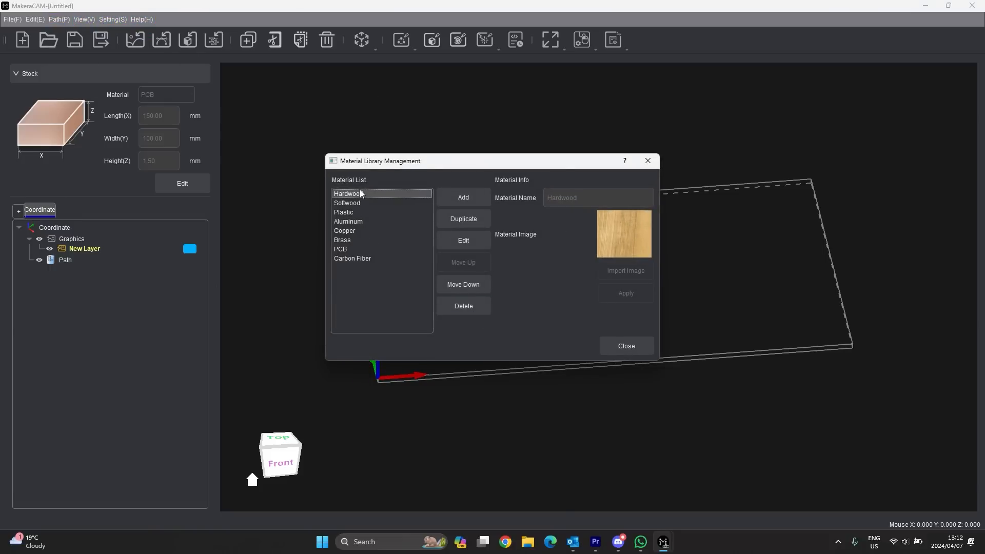
click(358, 205)
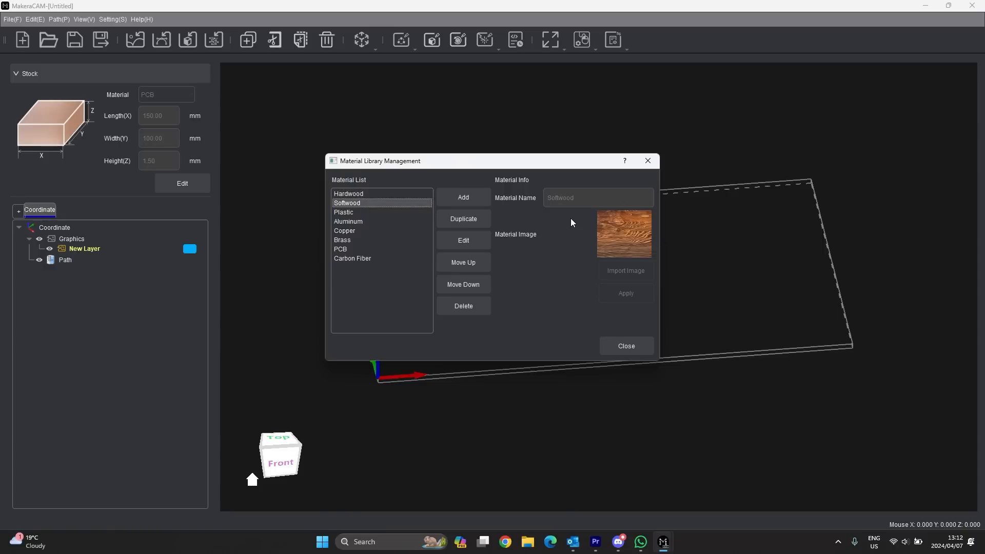
click(358, 212)
click(361, 221)
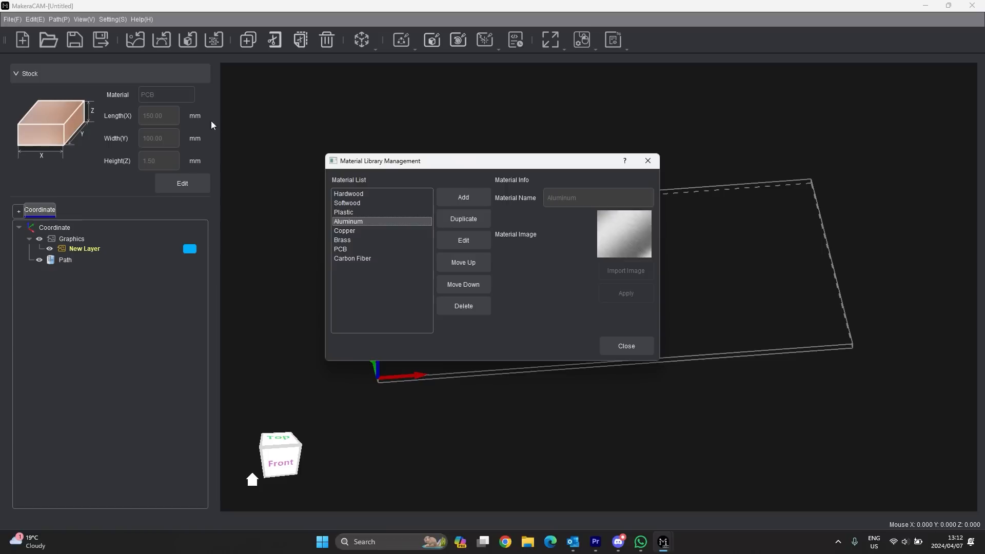
click(626, 346)
click(112, 20)
click(139, 44)
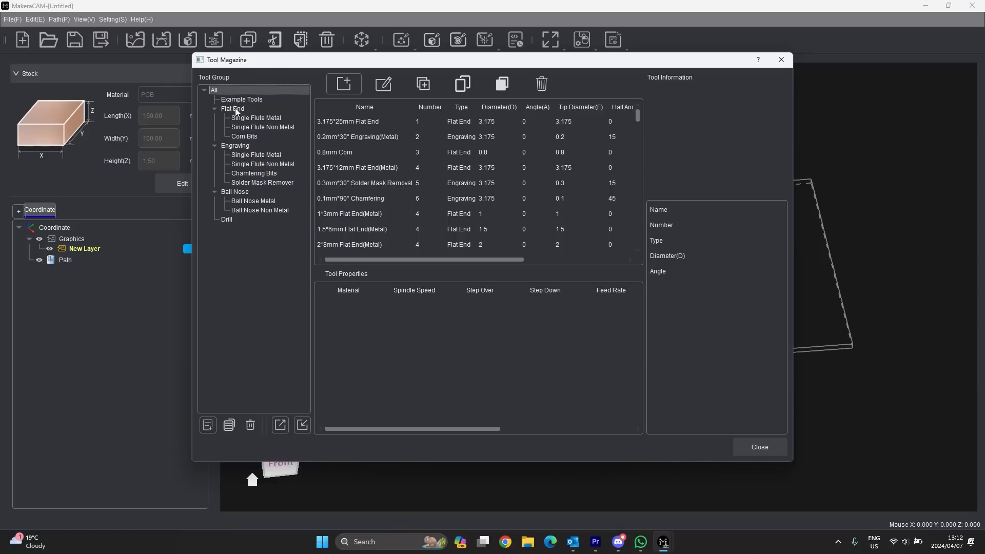
- Inspect each of the six Example Tools, from the 3.175*25mm Flat End to 0.1mm*90° Chamfering
click(258, 127)
click(260, 101)
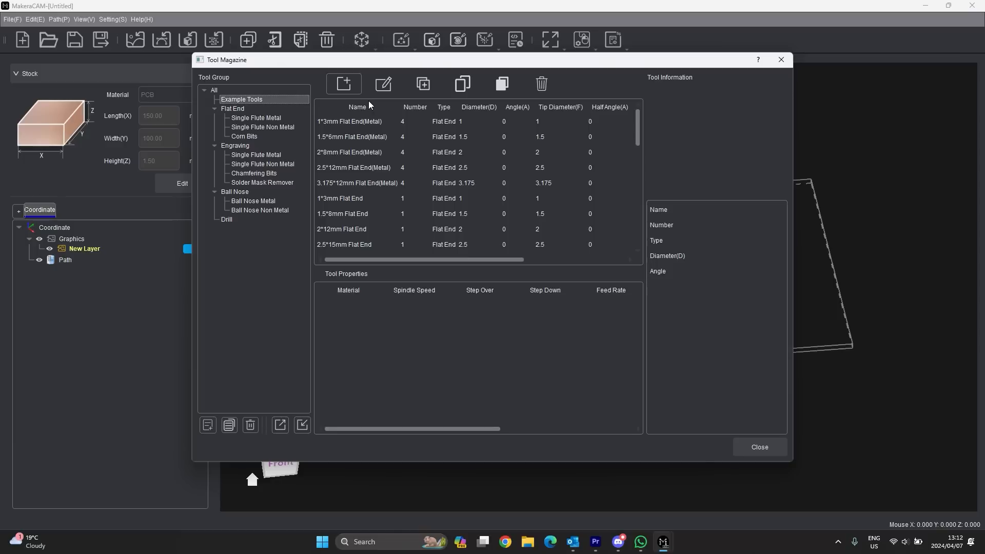
scroll(375, 176, down, 5)
scroll(377, 174, up, 5)
click(228, 100)
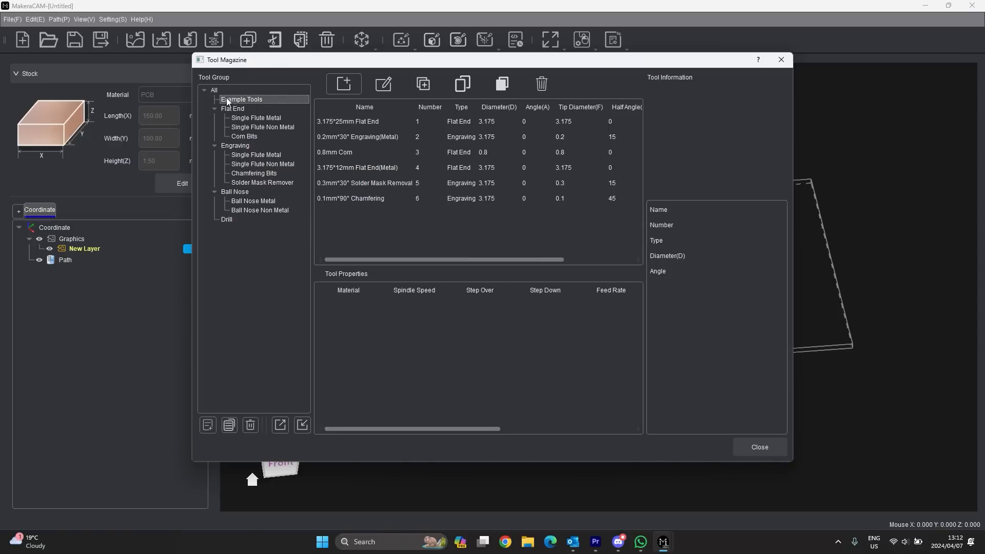
click(367, 122)
click(368, 136)
click(353, 152)
click(362, 168)
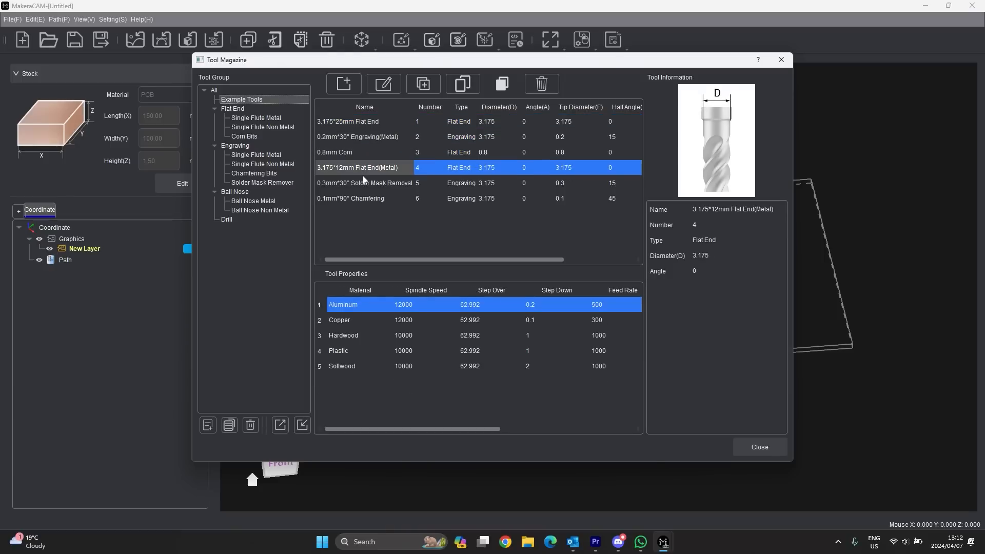
click(366, 183)
click(371, 199)
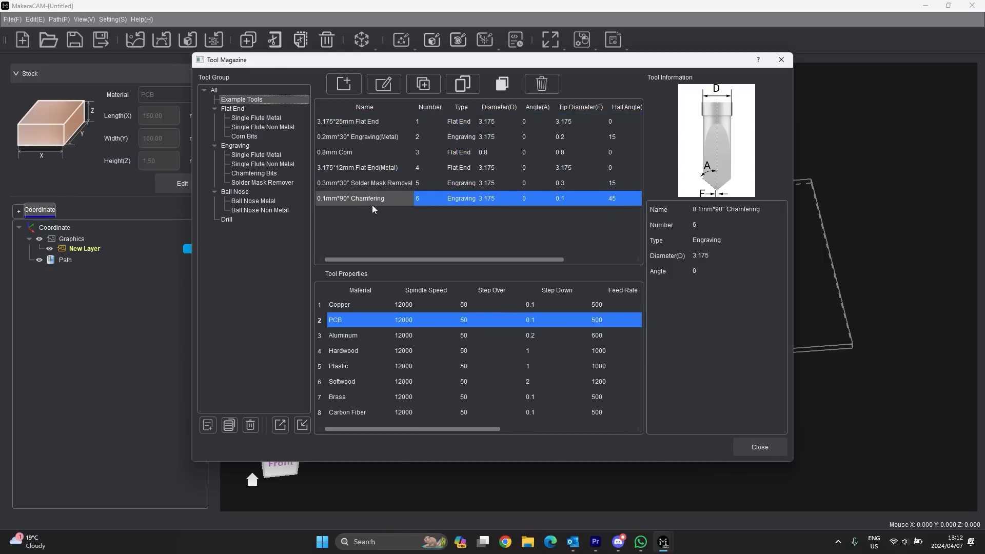
- Browse the Flat End Single Flute Metal/Non Metal and Corn Bits groups, then return to Example Tools
click(237, 110)
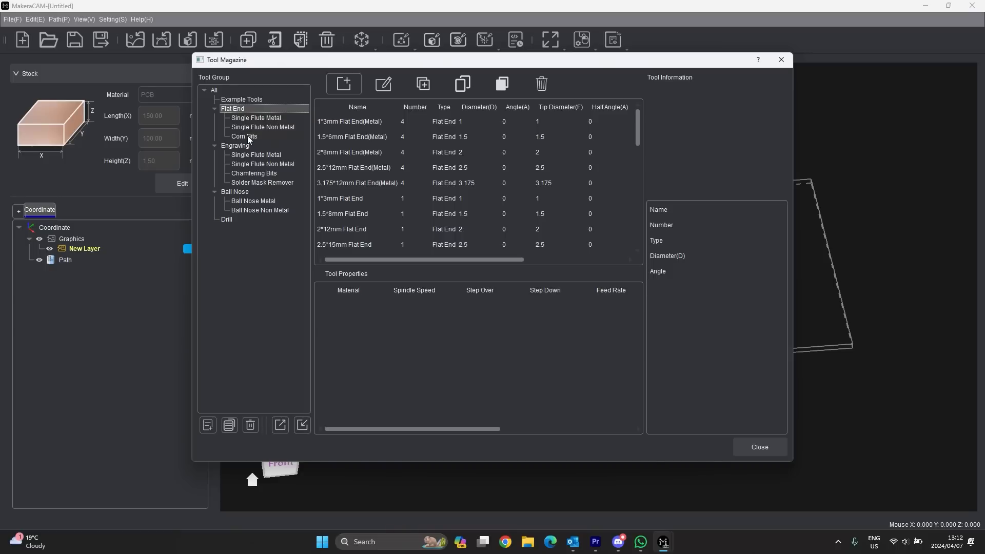
click(271, 117)
click(260, 126)
click(253, 135)
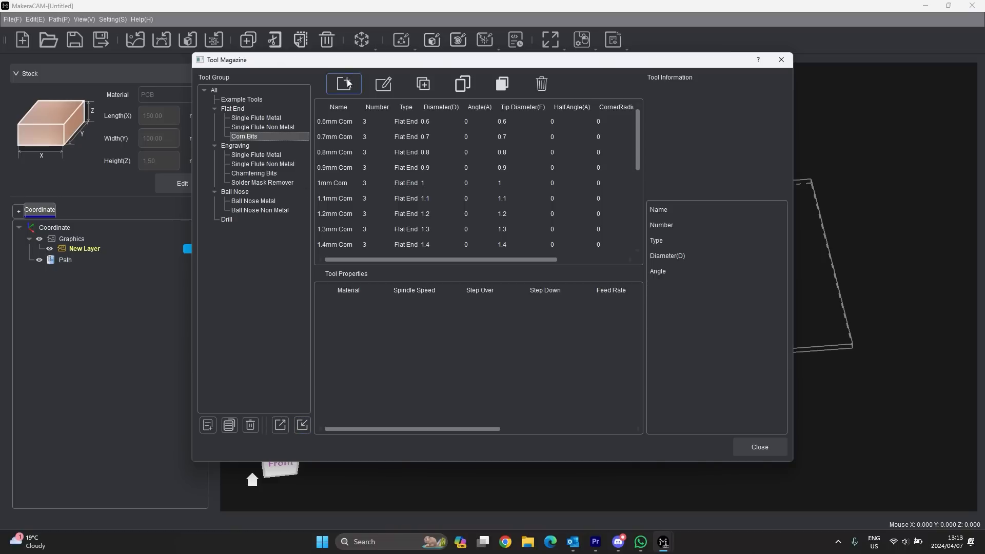
click(239, 98)
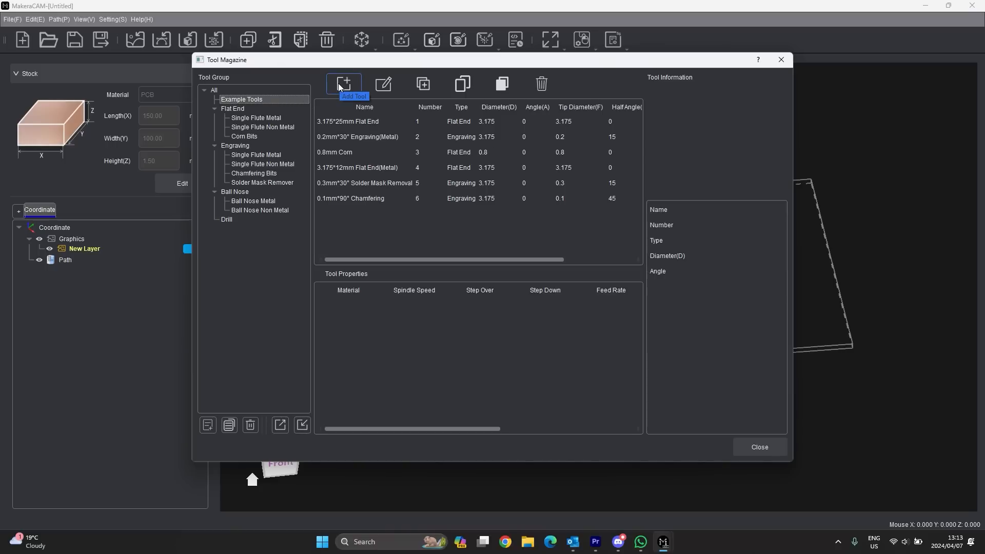
- Define a new Flat End tool named '2mm endmill 0 flute' with a 2 mm diameter
click(343, 84)
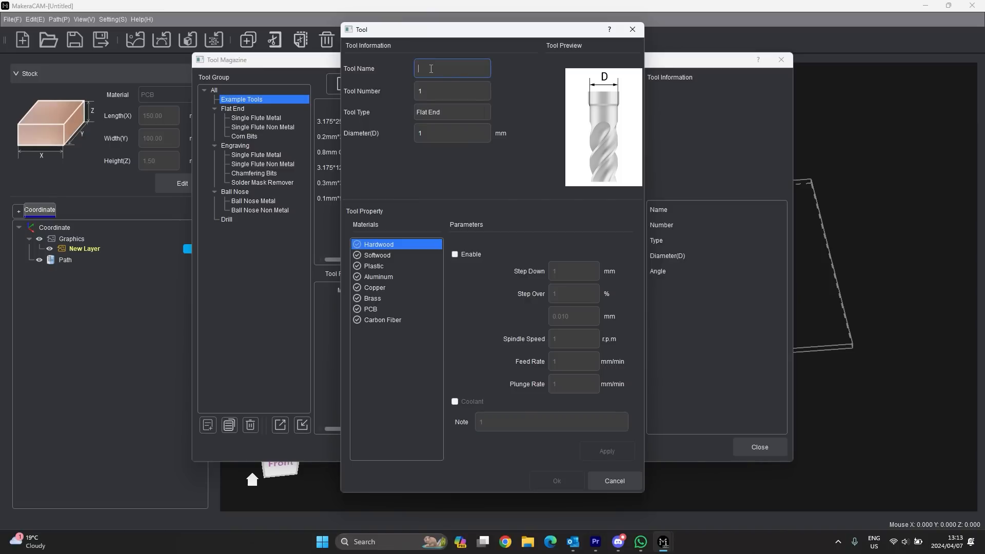
text(2mm)
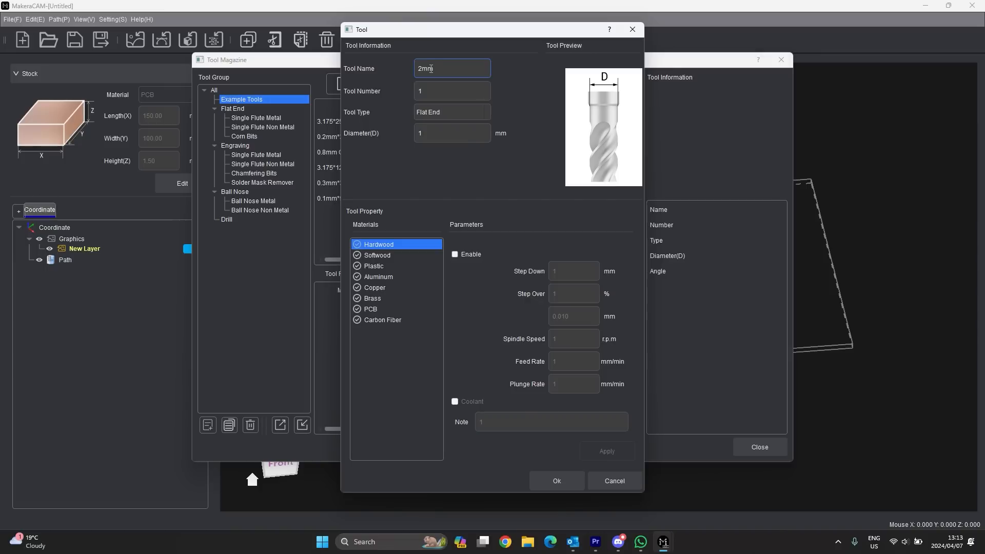
text( endmill 0 flutre)
key(BackSpace)
text(e)
click(441, 96)
click(466, 110)
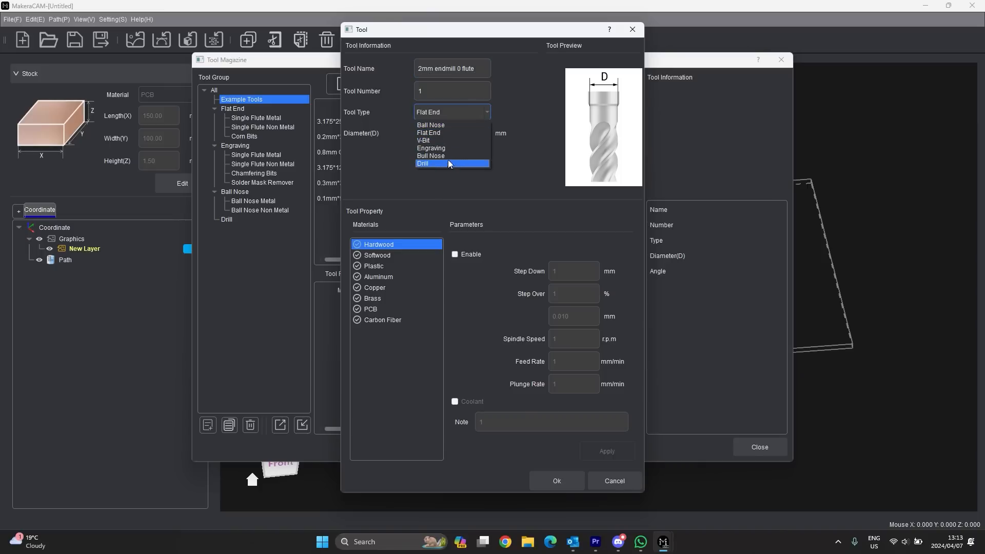
click(444, 133)
click(430, 134)
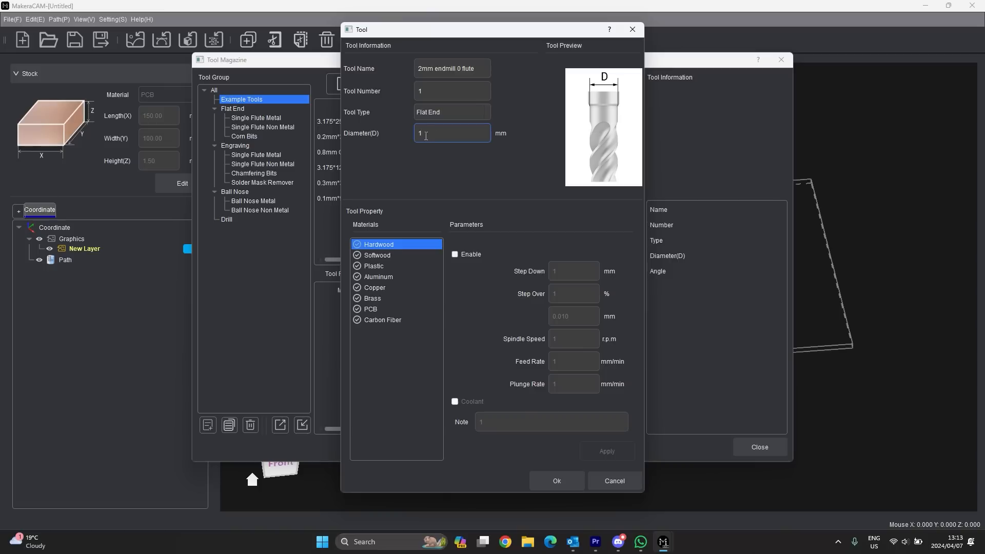
text(2)
- Enable Aluminum cutting parameters for the new tool and save it to the magazine
click(383, 255)
click(382, 267)
click(382, 277)
click(454, 255)
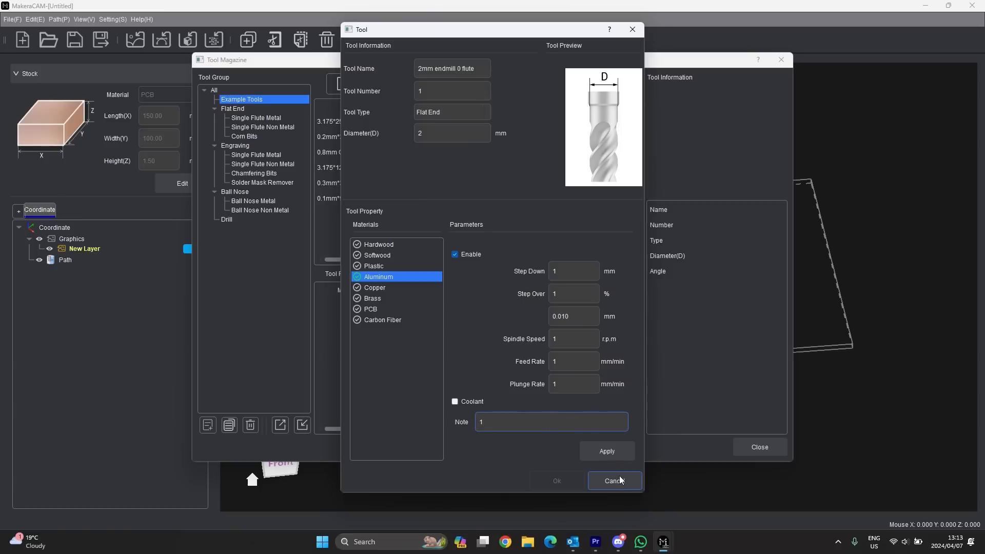
click(607, 451)
click(556, 481)
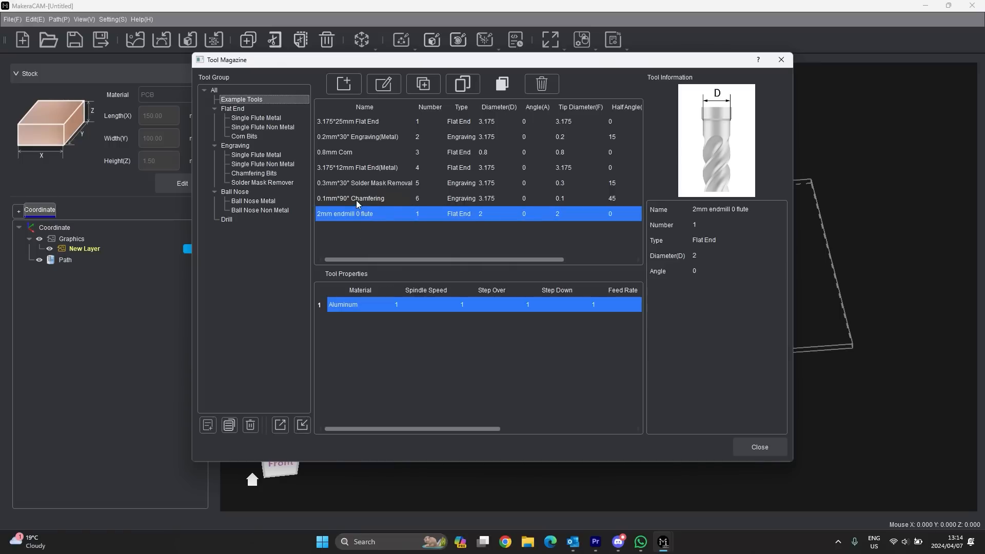
- Delete the 2mm endmill 0 flute tool from Example Tools, confirming with Yes
click(343, 121)
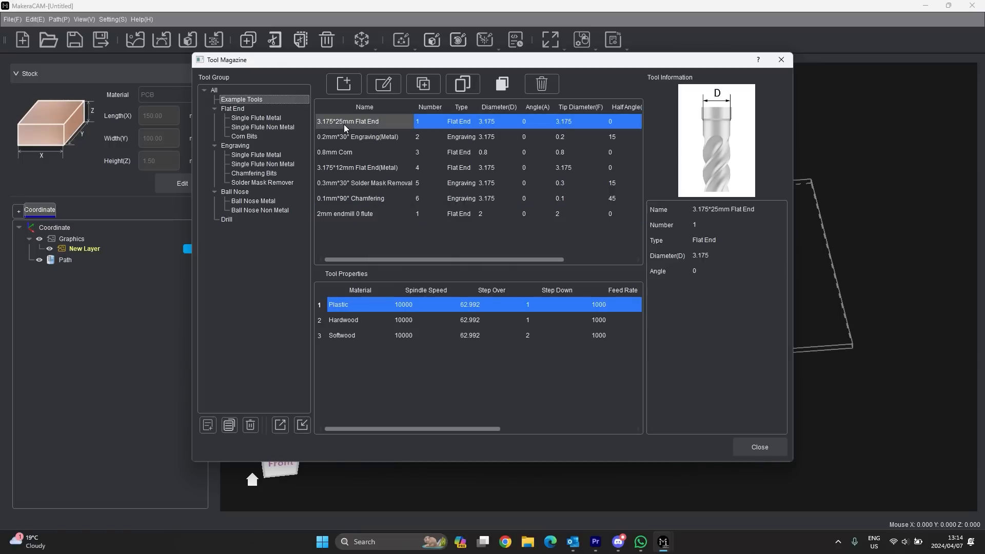
click(340, 318)
click(347, 137)
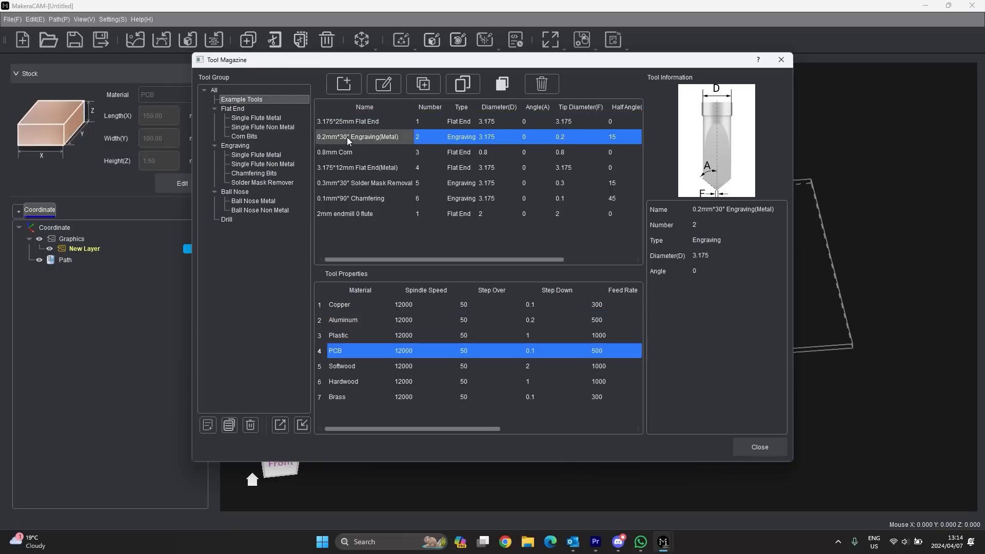
click(339, 211)
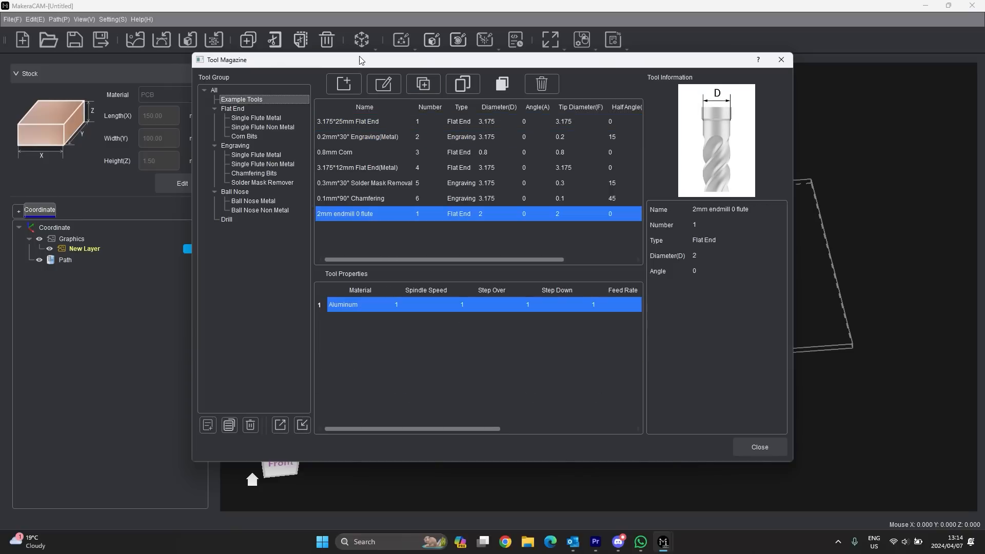
click(542, 85)
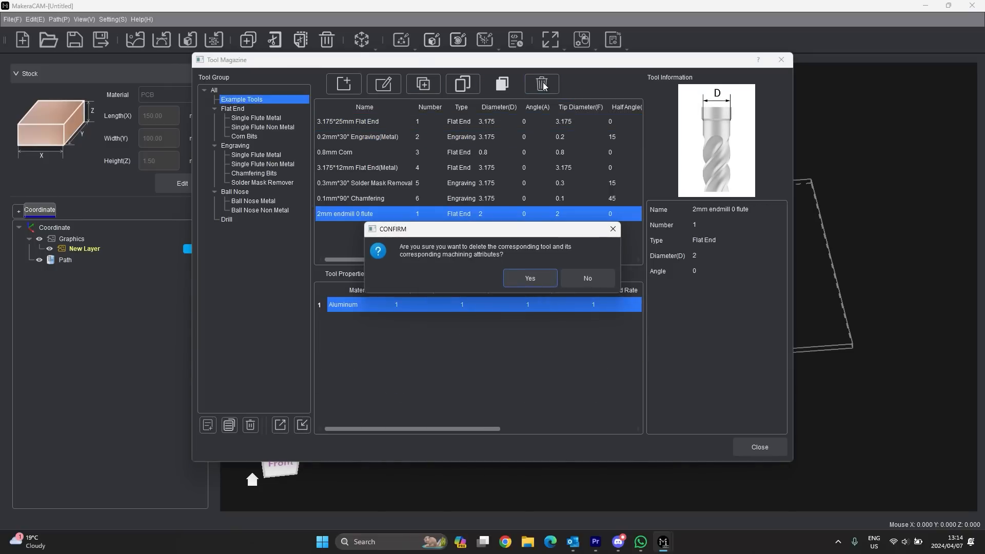
click(526, 277)
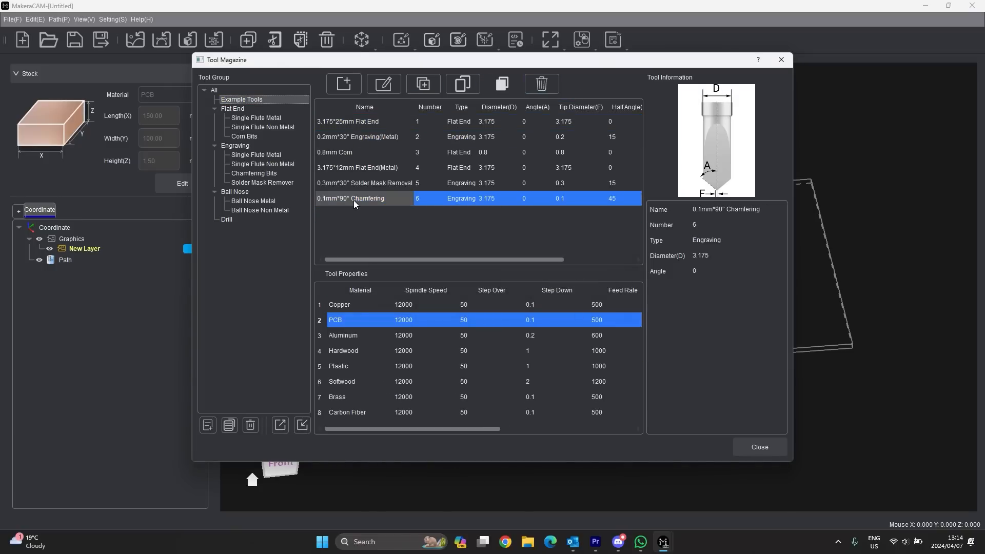
- Compare per-material cutting settings of the 3.175*25mm Flat End and 0.2mm*30° Engraving(Metal) tools
click(364, 122)
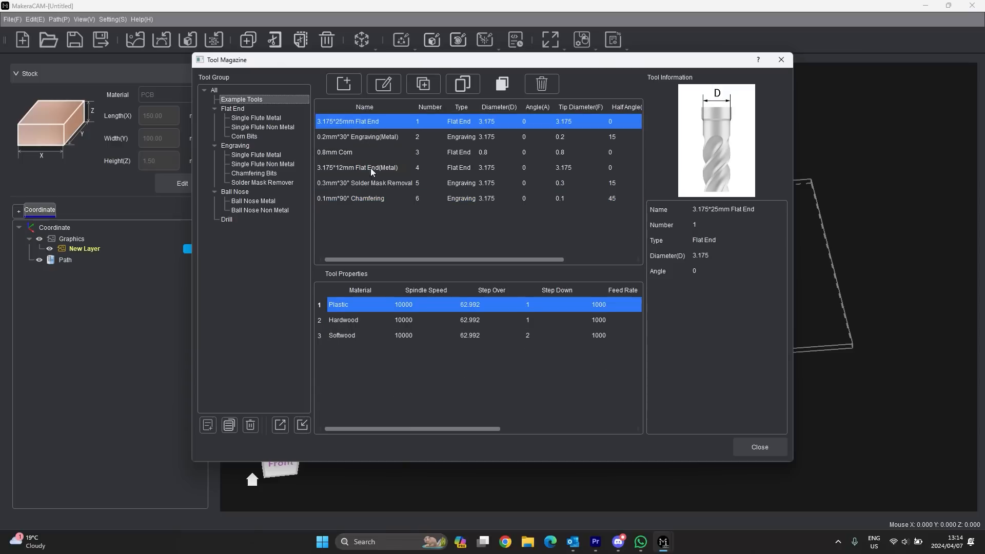
click(355, 318)
click(348, 334)
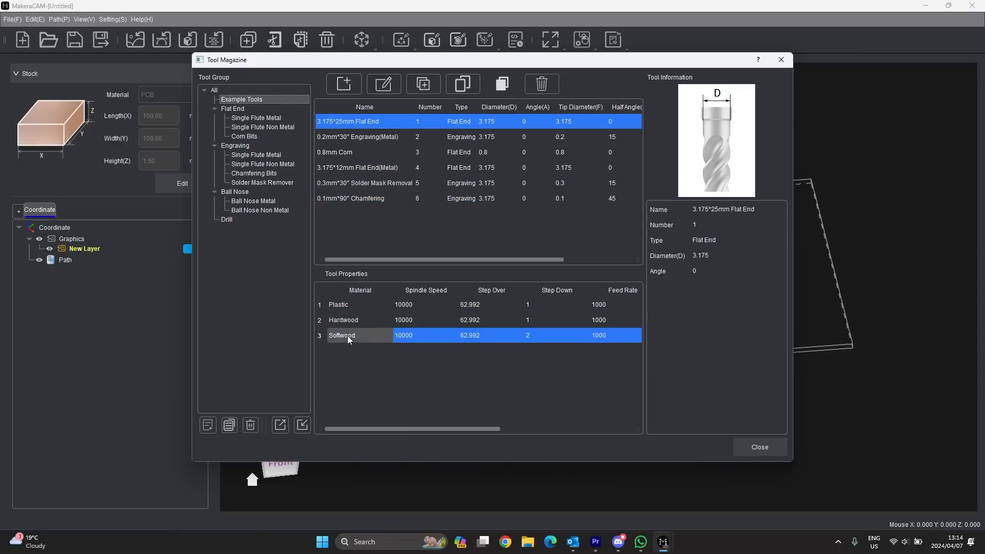
click(344, 305)
click(352, 119)
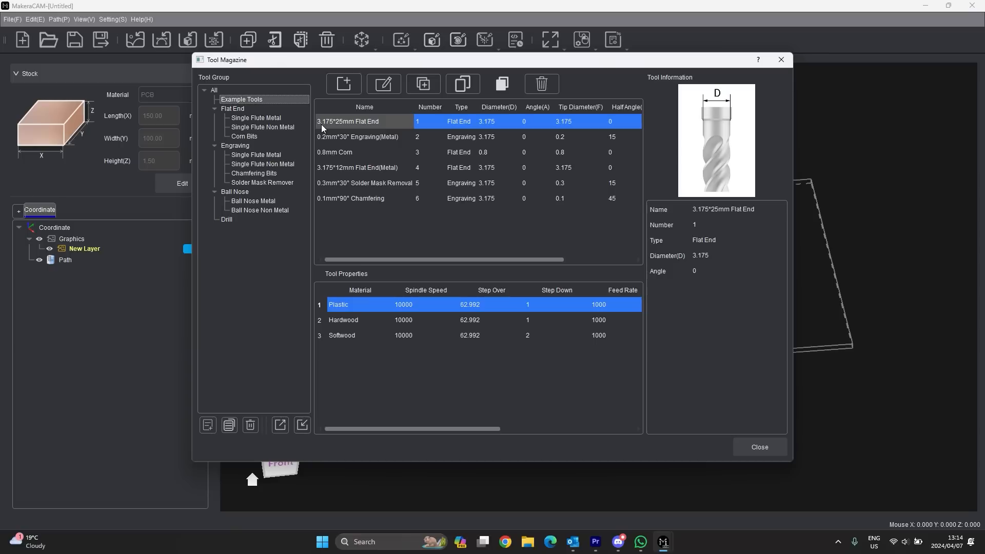
click(350, 322)
click(348, 337)
click(347, 322)
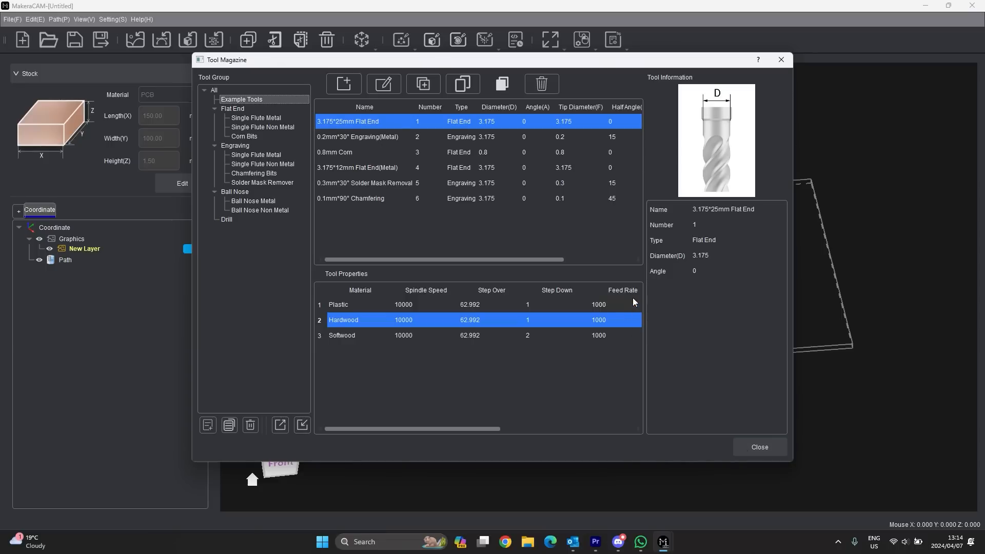
click(371, 137)
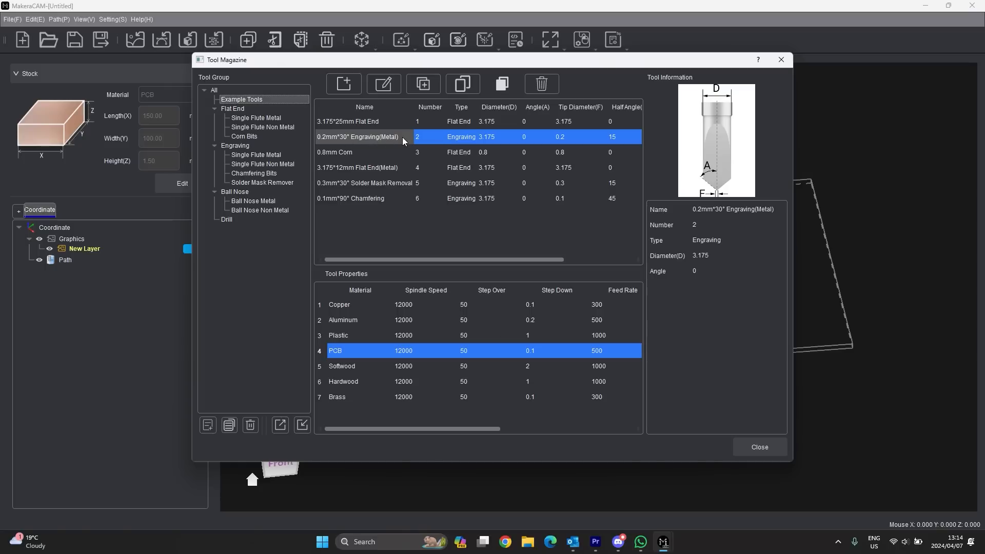
drag(350, 382, 351, 309)
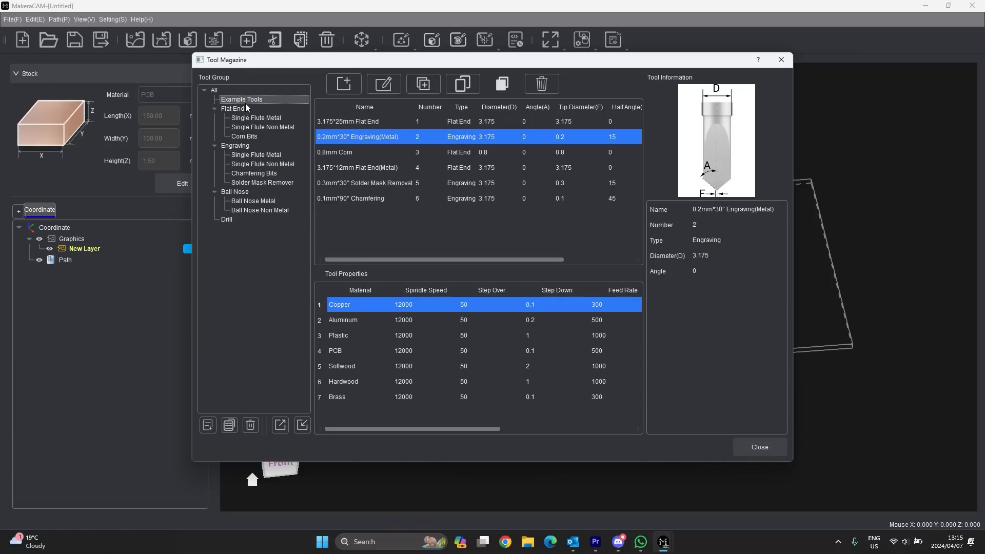
- Browse the Drill group's 0.2*3.5mm and 3.175*12mm bits, then close the Tool Magazine
click(226, 219)
scroll(368, 169, down, 7)
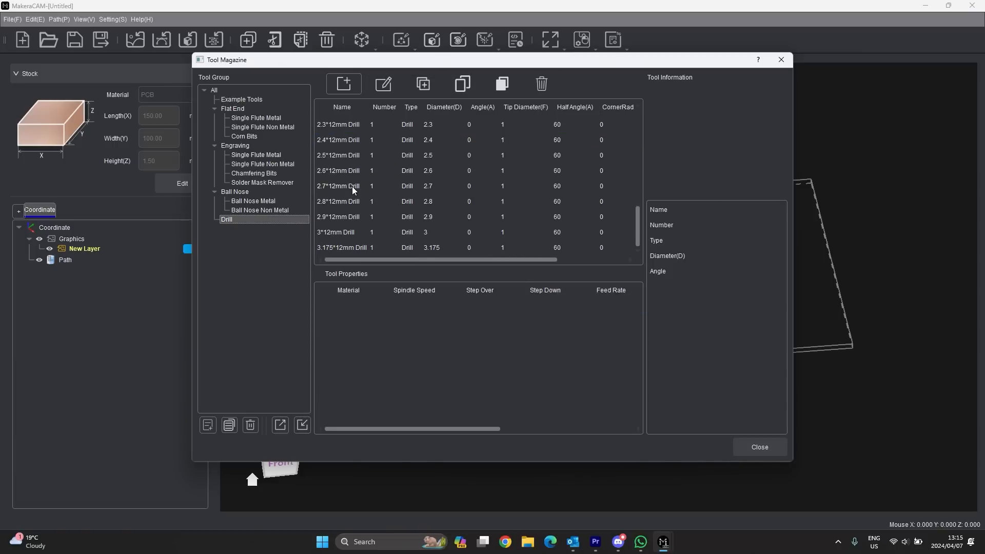
scroll(374, 192, up, 7)
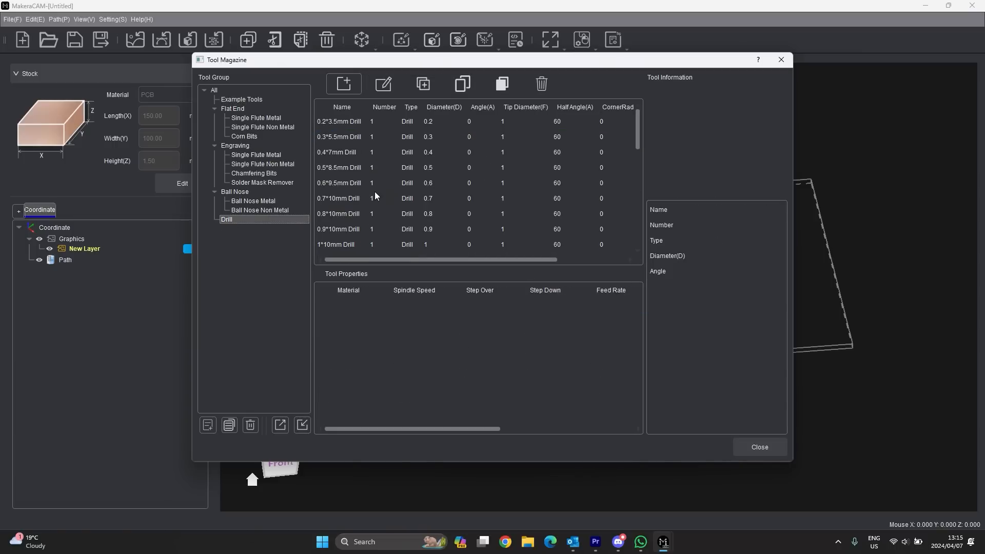
click(346, 119)
scroll(389, 178, down, 7)
click(354, 248)
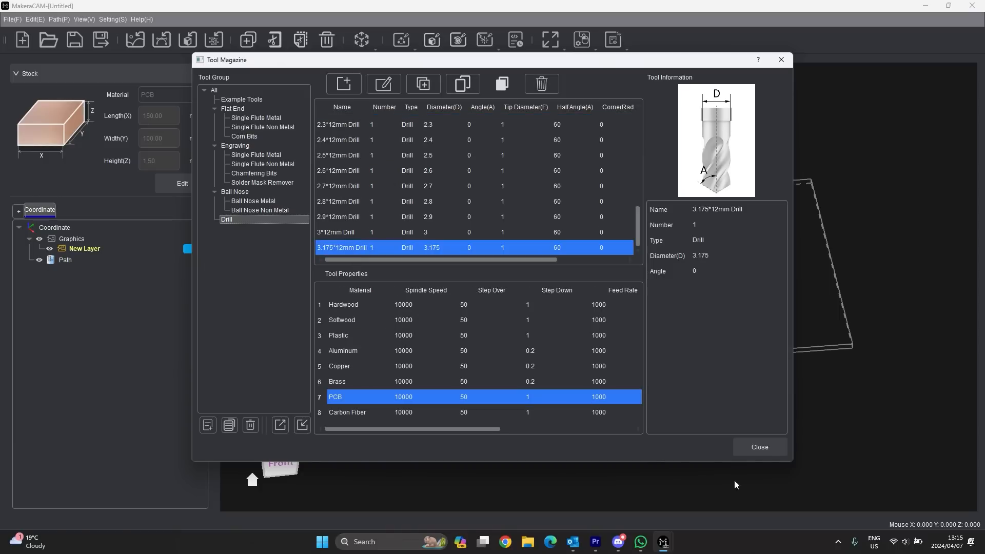
click(761, 447)
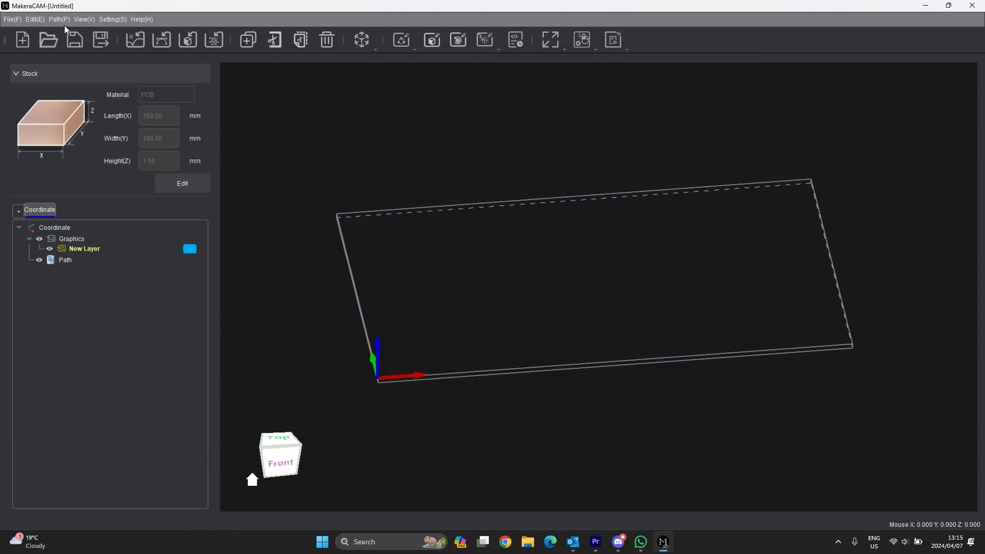
click(113, 20)
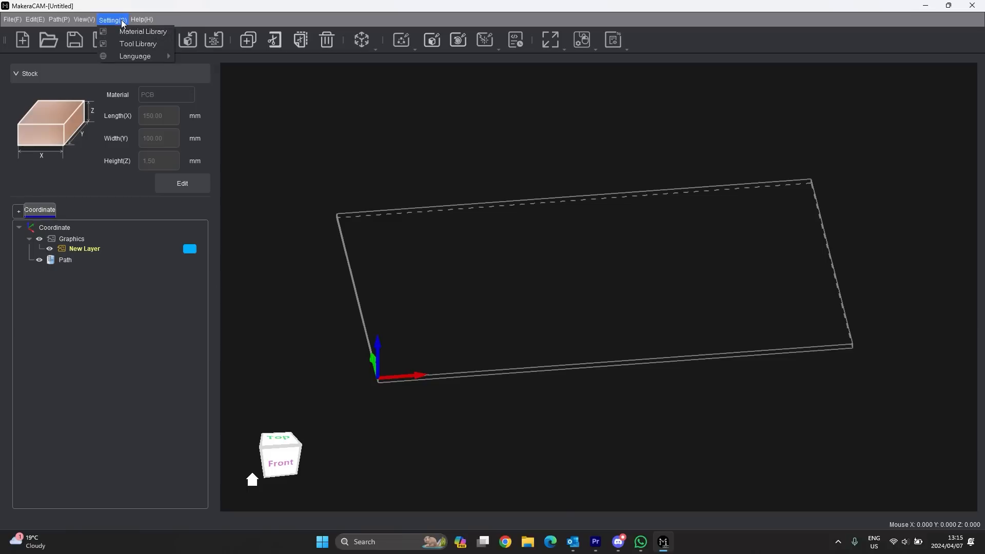
mouse_move(140, 56)
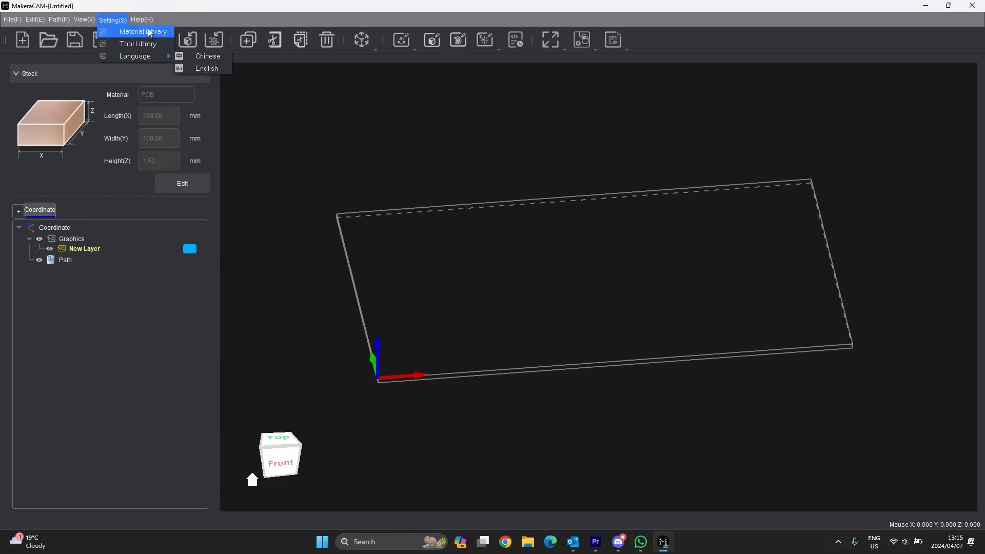
mouse_move(141, 19)
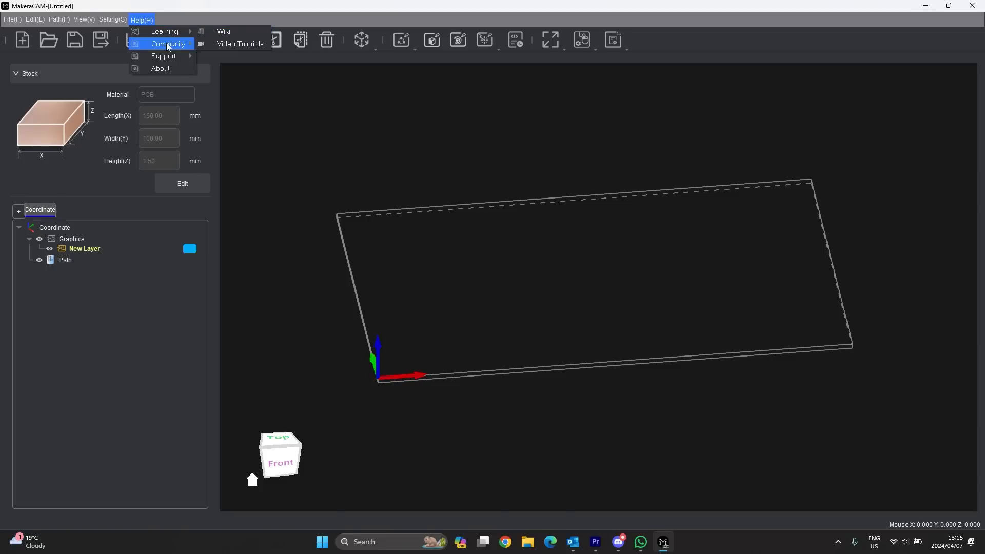
mouse_move(169, 46)
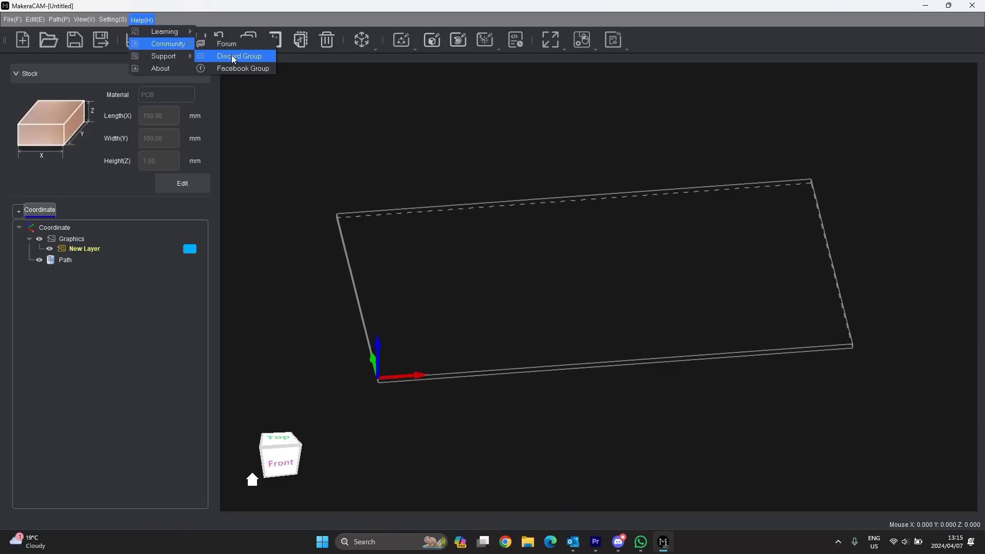
click(162, 68)
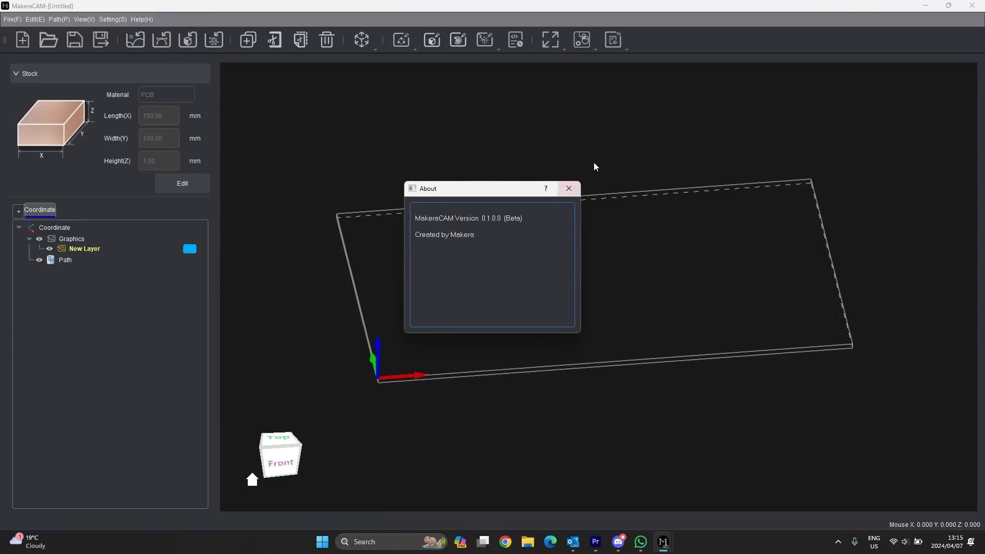
click(571, 186)
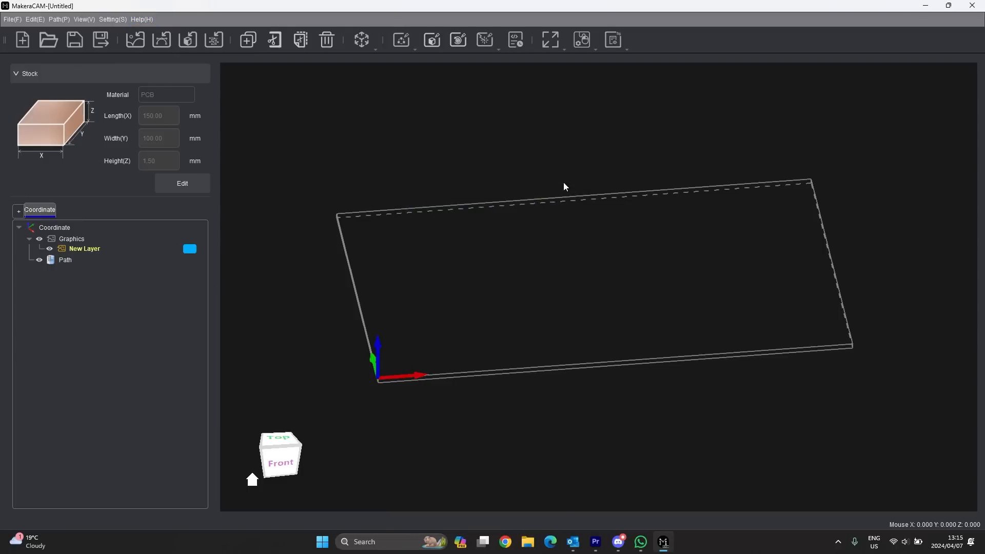
- Import the PCB-TopLayer Gerber file and view the board from the top
click(211, 44)
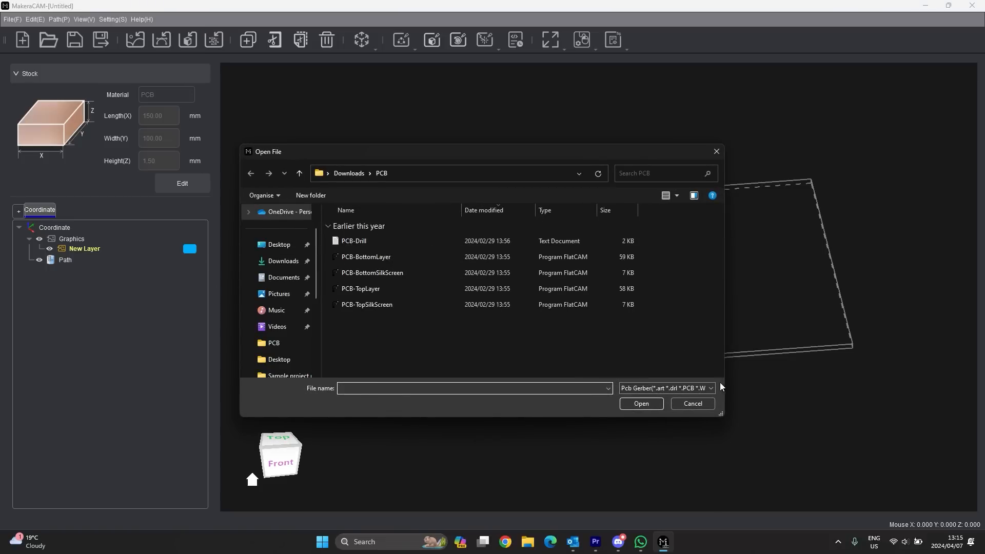
click(368, 290)
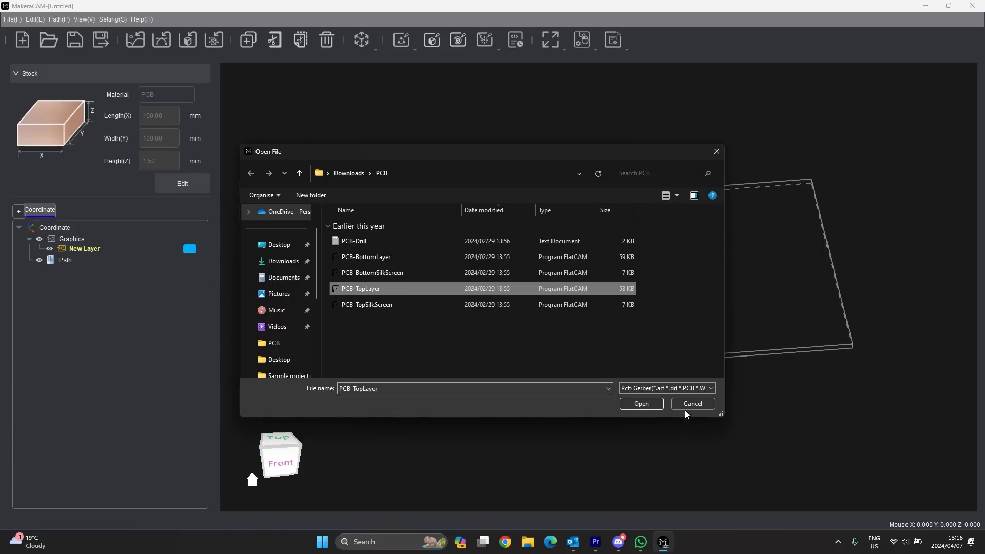
click(641, 404)
scroll(412, 375, up, 3)
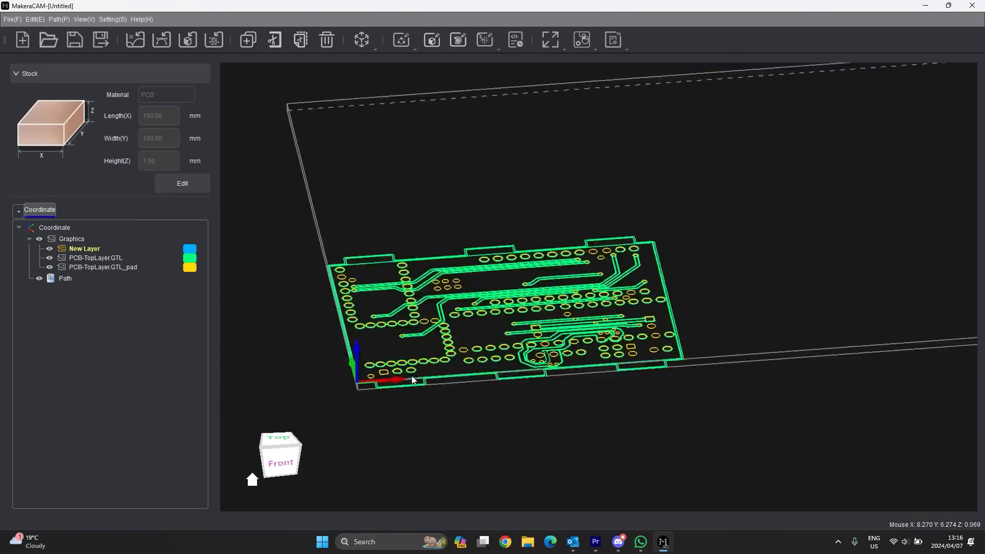
click(280, 440)
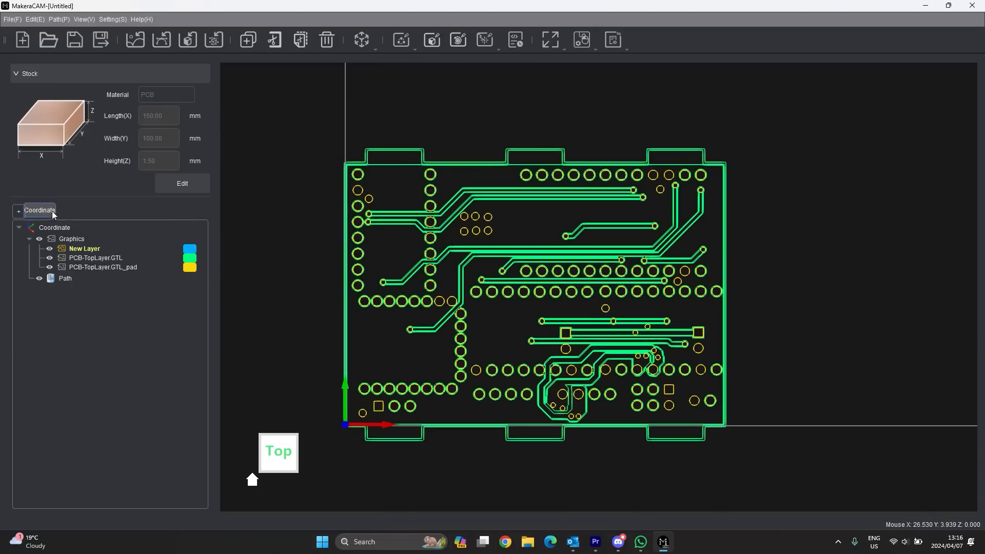
- Import the PCB-TopSilkScreen Gerber layer onto the board
click(206, 39)
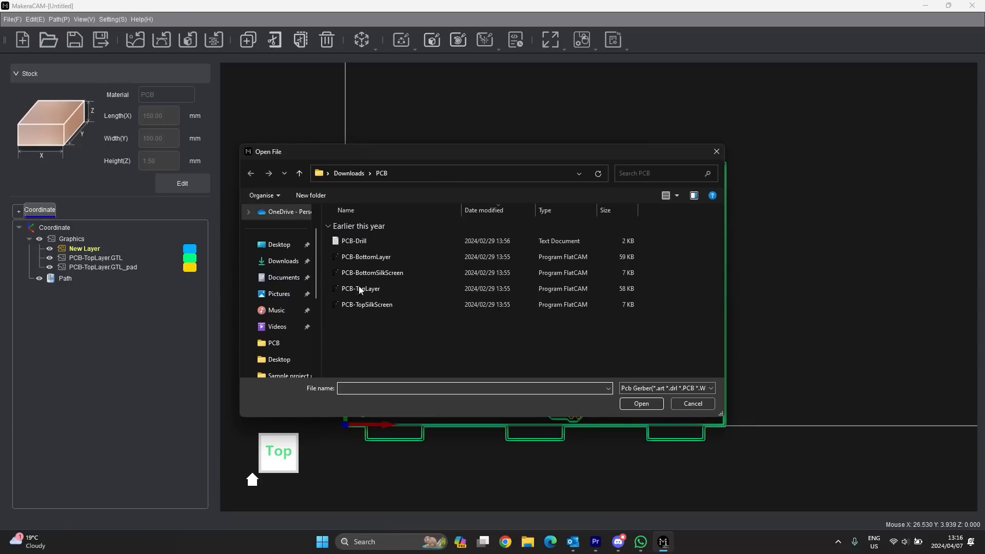
click(380, 305)
click(644, 405)
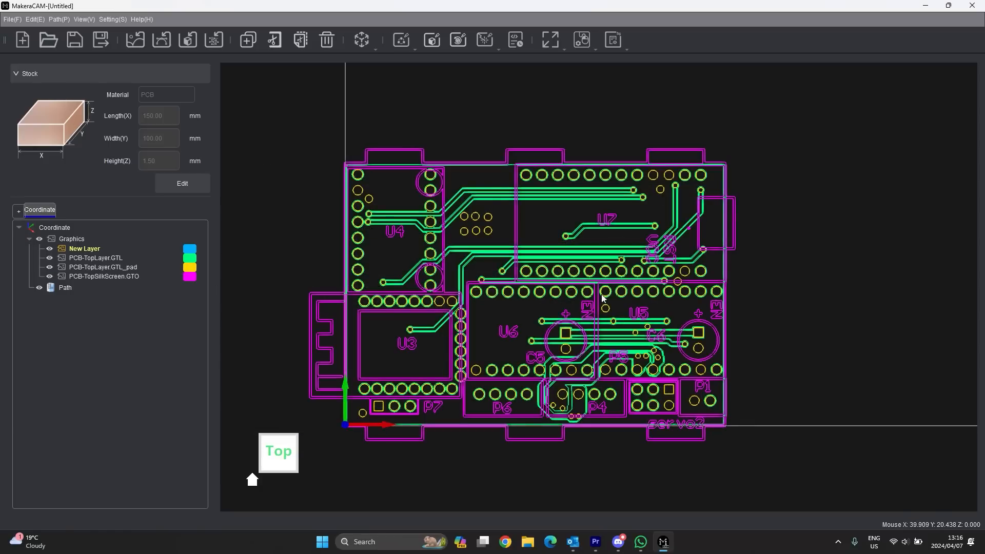
- Zoom and orbit to a tilted perspective of the PCB layers on the stock
scroll(667, 242, down, 3)
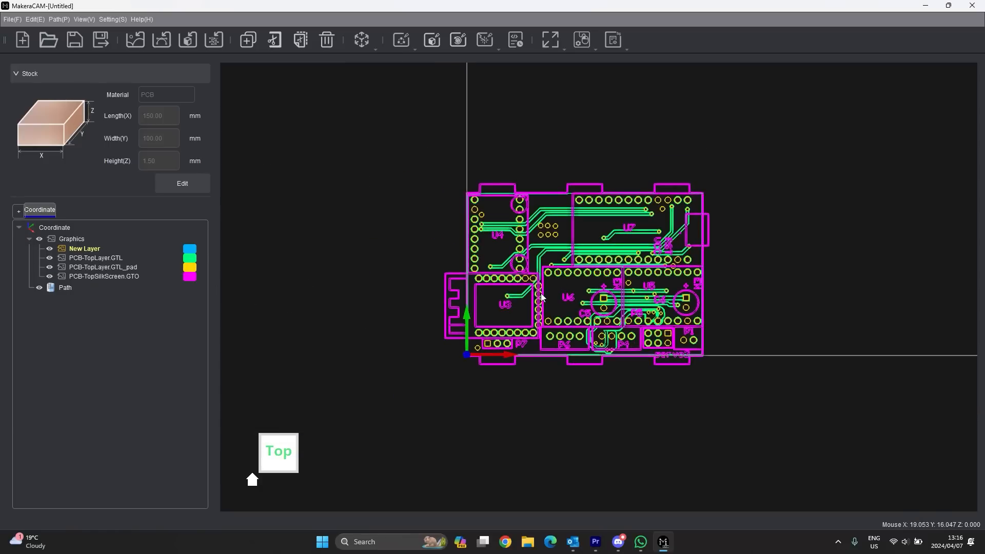
scroll(574, 272, up, 2)
scroll(571, 298, up, 1)
middle_drag(577, 248, 743, 142)
scroll(418, 354, down, 6)
scroll(559, 136, up, 2)
scroll(559, 138, up, 1)
scroll(487, 228, down, 1)
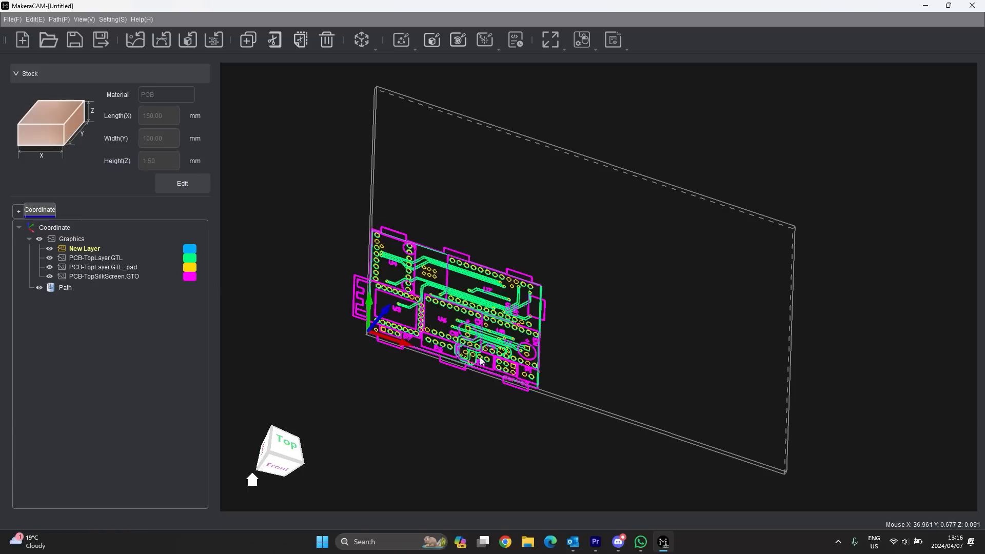
- Rename the existing coordinate system to 'top'
click(45, 210)
click(75, 229)
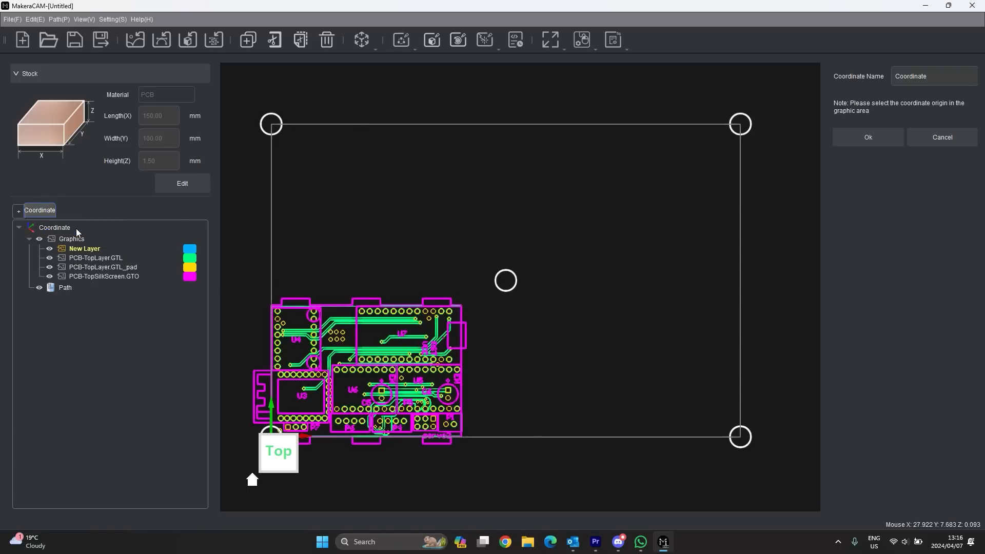
text(top)
click(868, 137)
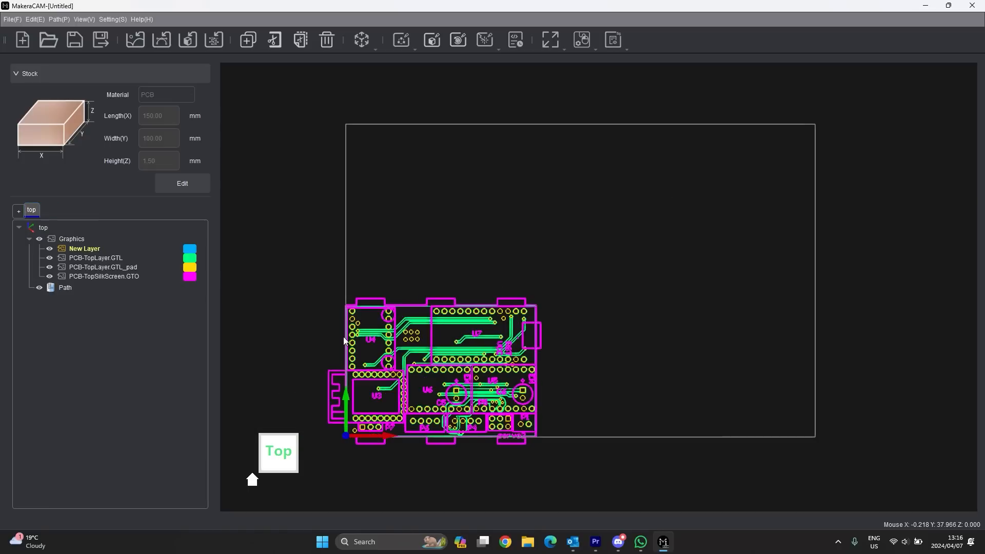
- Add a second coordinate system named 'bottom'
click(21, 211)
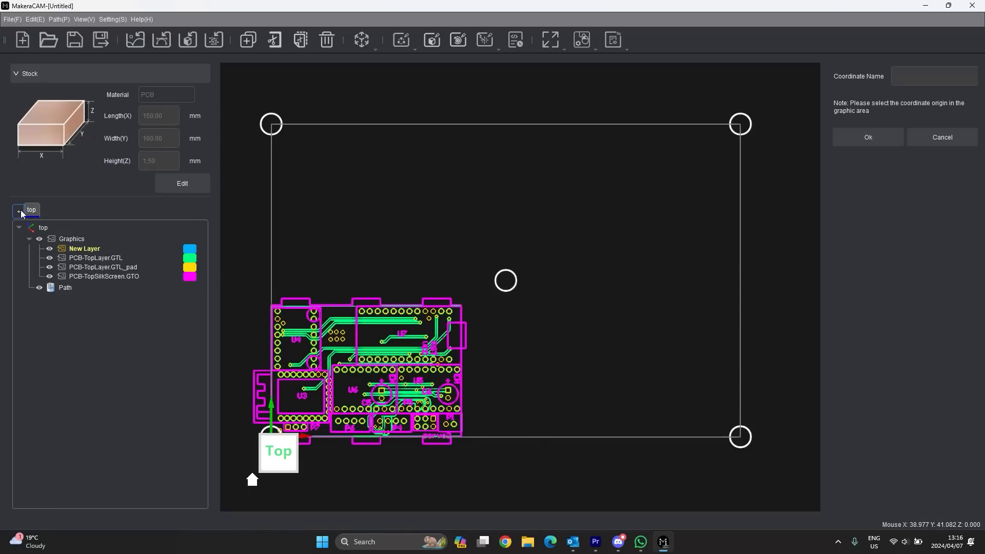
click(933, 81)
text(bottom)
- Create the 'bottom' coordinate system and hide the top coordinate's Graphics
click(870, 137)
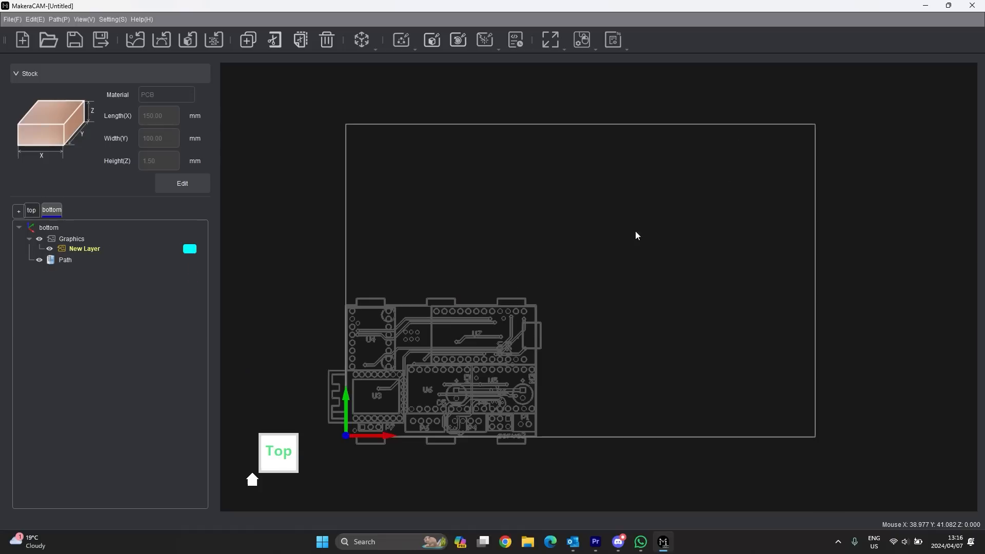
scroll(359, 423, up, 4)
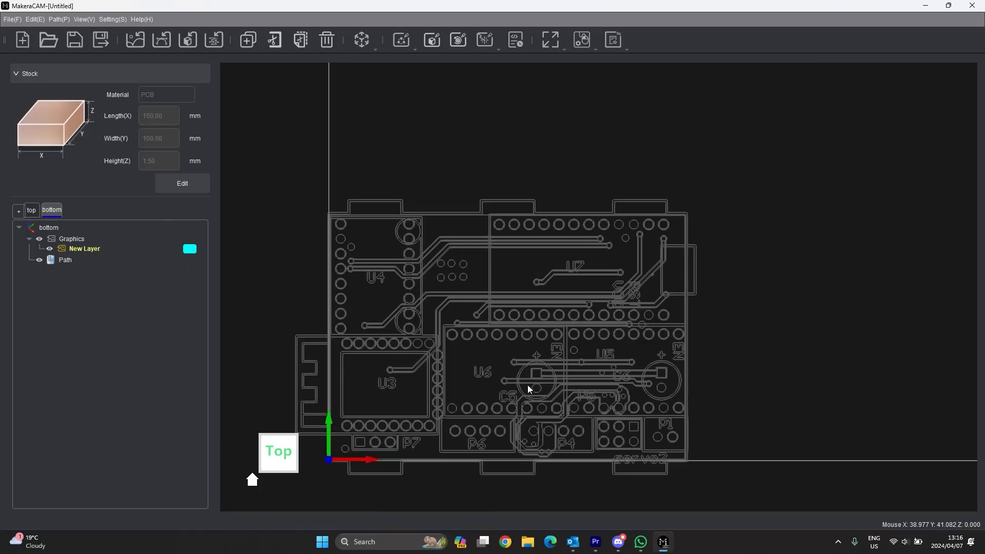
click(30, 212)
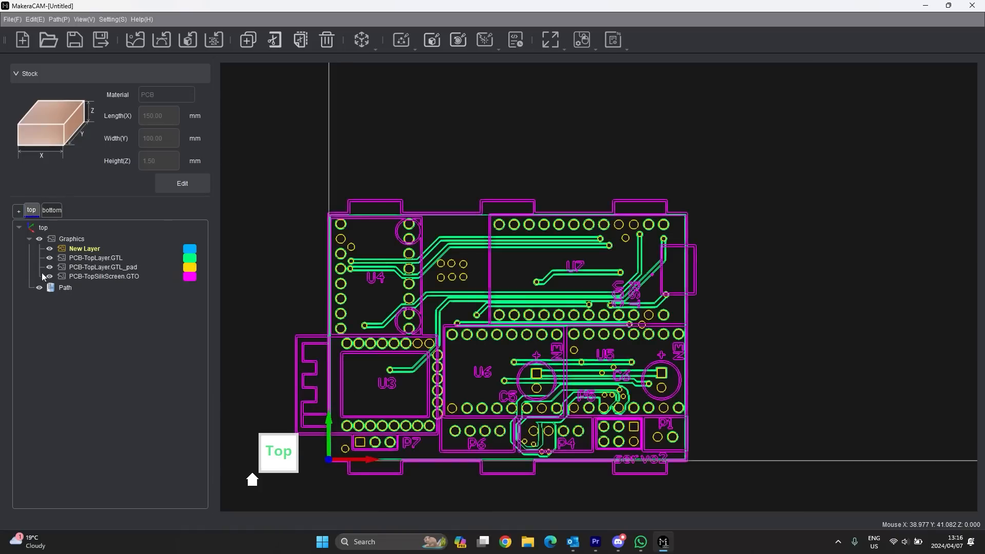
click(39, 239)
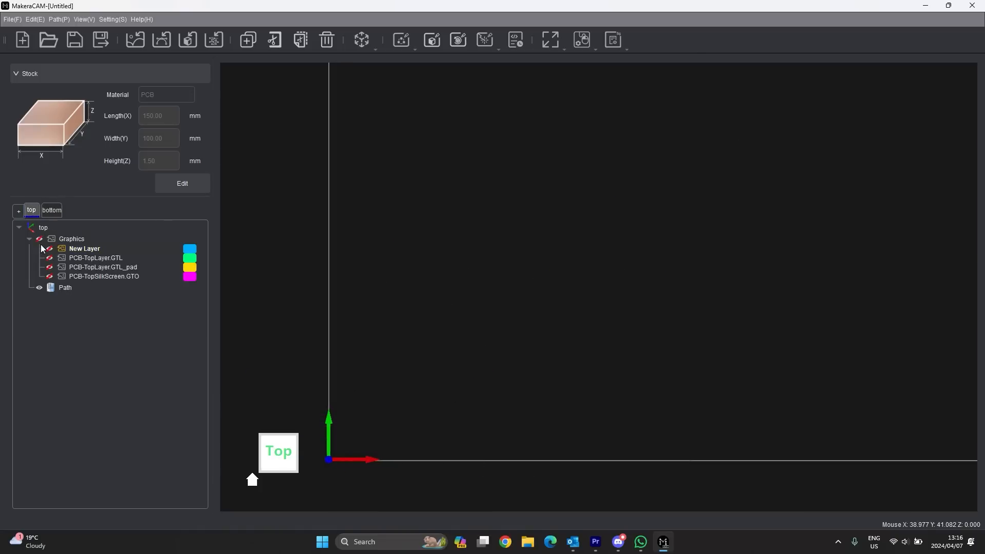
click(51, 210)
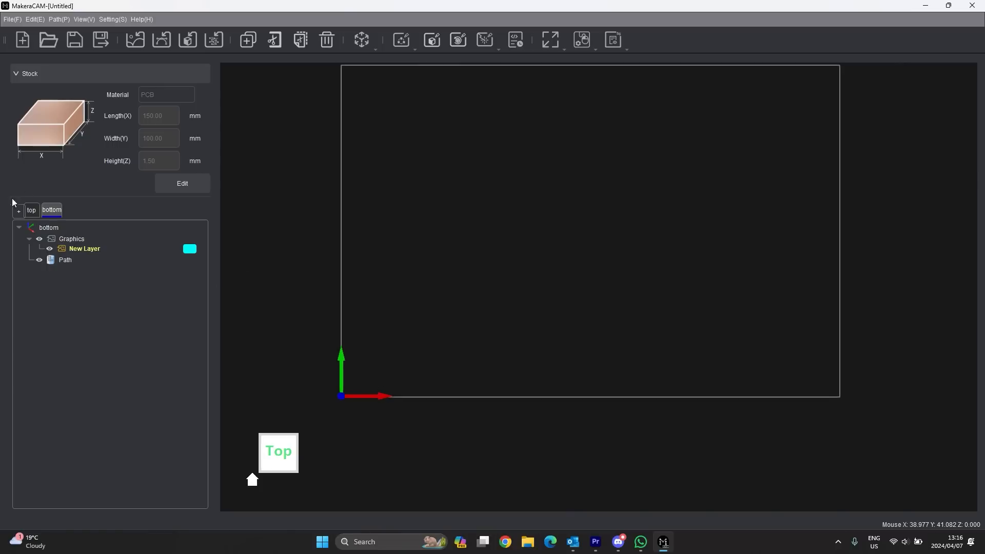
- Edit the bottom coordinate so its origin sits on the stock corner seen from underneath
right_click(66, 211)
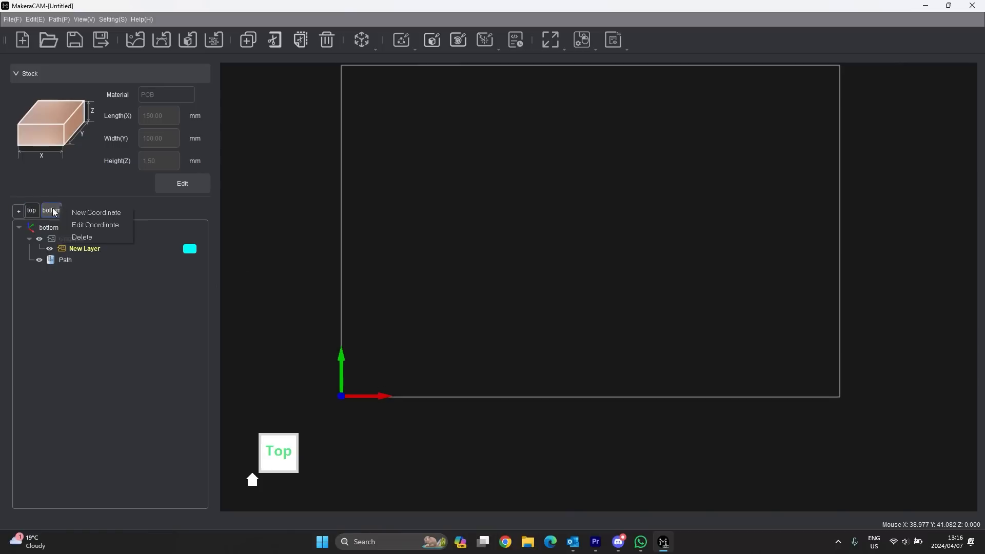
click(87, 222)
scroll(511, 310, down, 2)
middle_drag(432, 280, 744, 227)
middle_drag(538, 207, 344, 242)
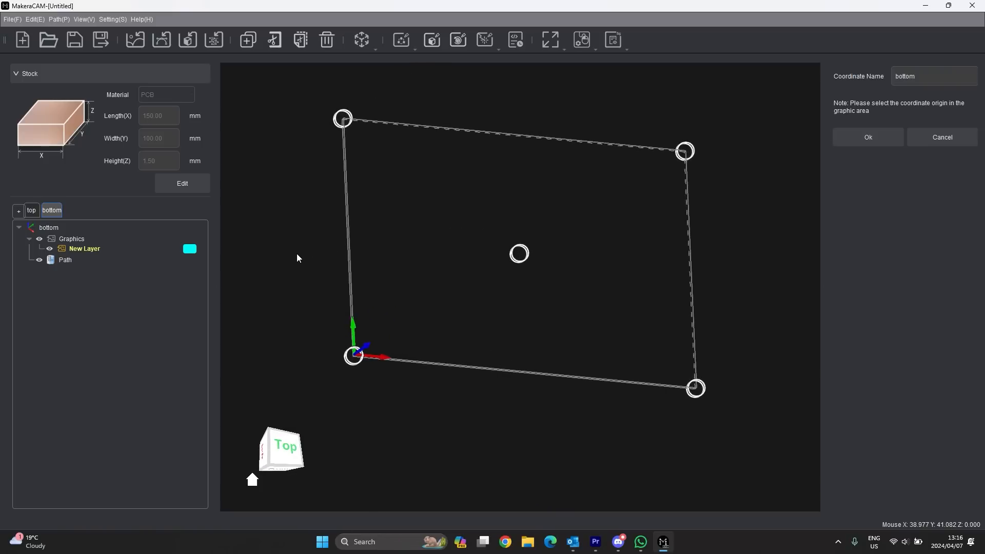
middle_drag(311, 267, 873, 293)
middle_drag(354, 413, 302, 297)
scroll(308, 308, up, 5)
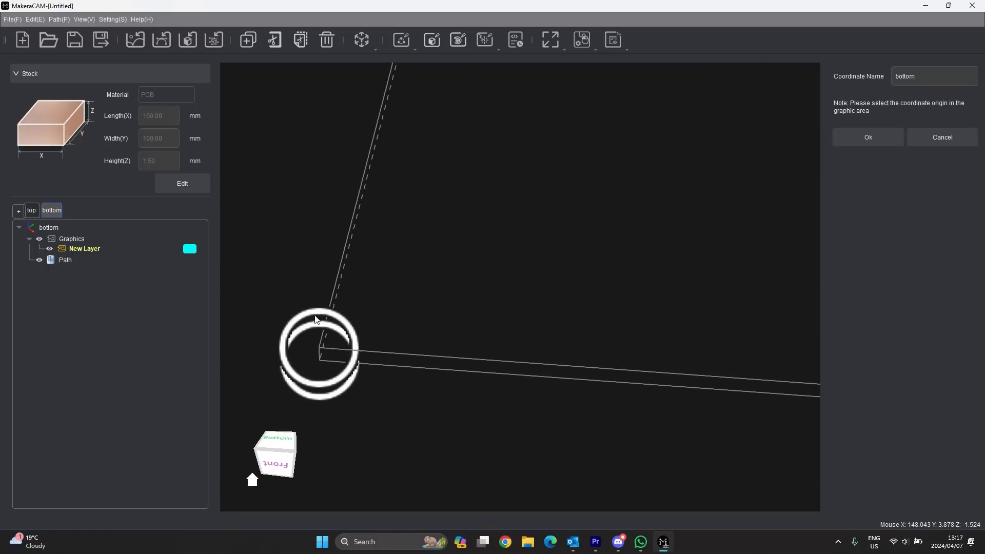
click(320, 349)
scroll(320, 397, down, 1)
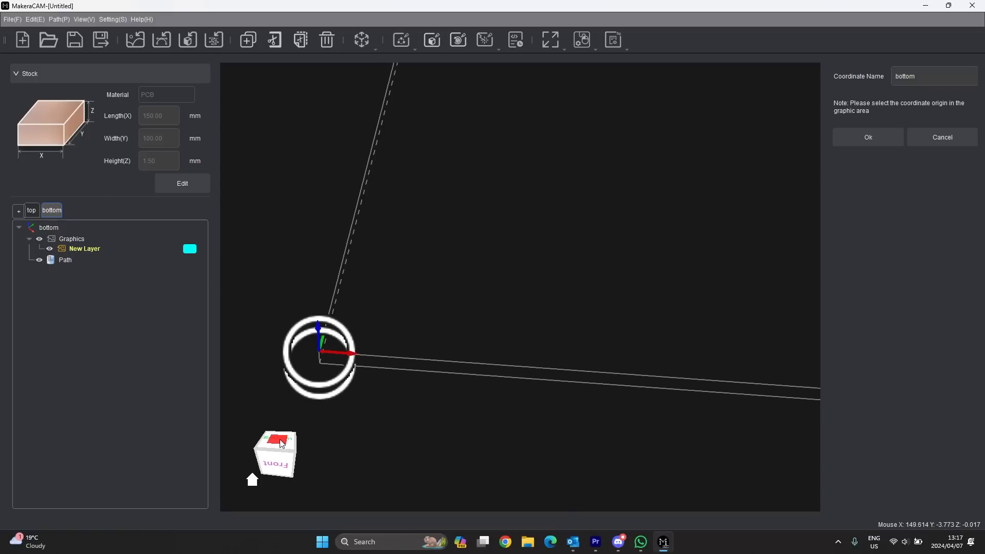
drag(288, 446, 291, 442)
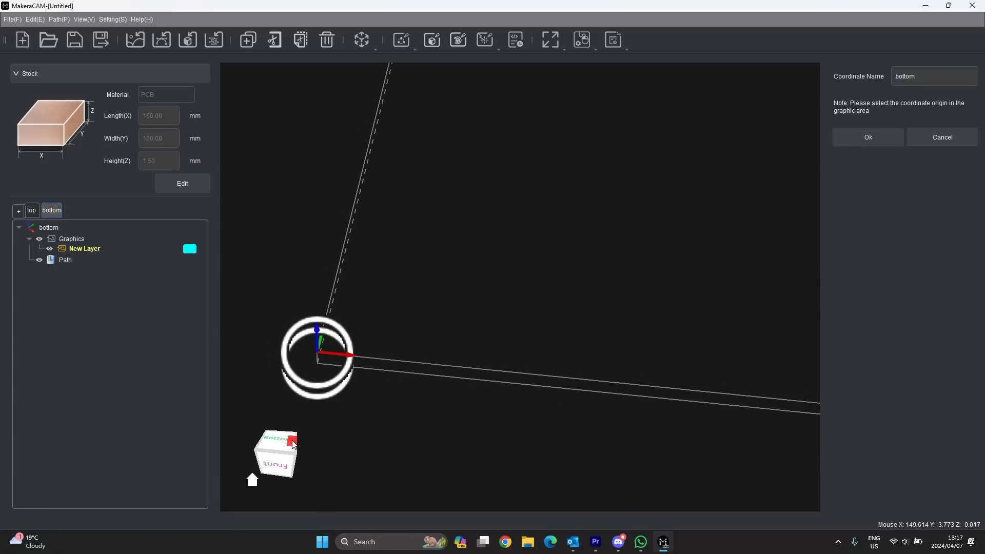
click(868, 138)
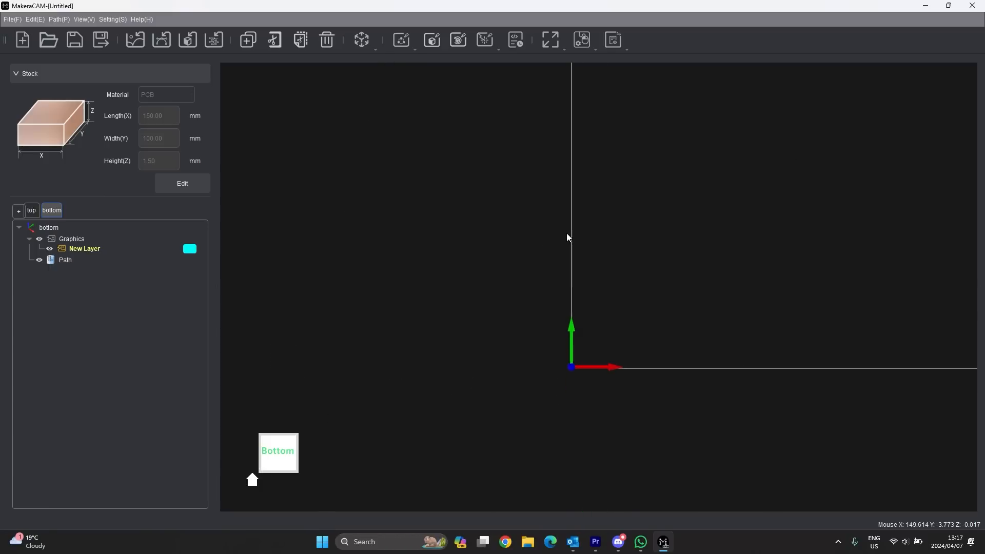
- Show the top coordinate's board graphics again, then return to bottom to see it mirrored grey
scroll(633, 260, up, 5)
middle_drag(610, 286, 681, 129)
scroll(440, 369, up, 4)
scroll(440, 373, down, 5)
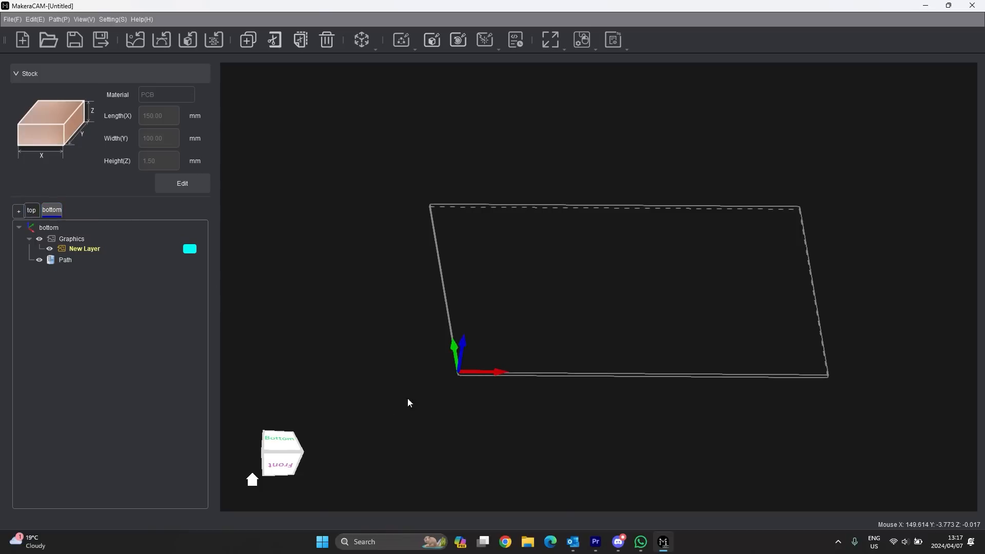
click(32, 211)
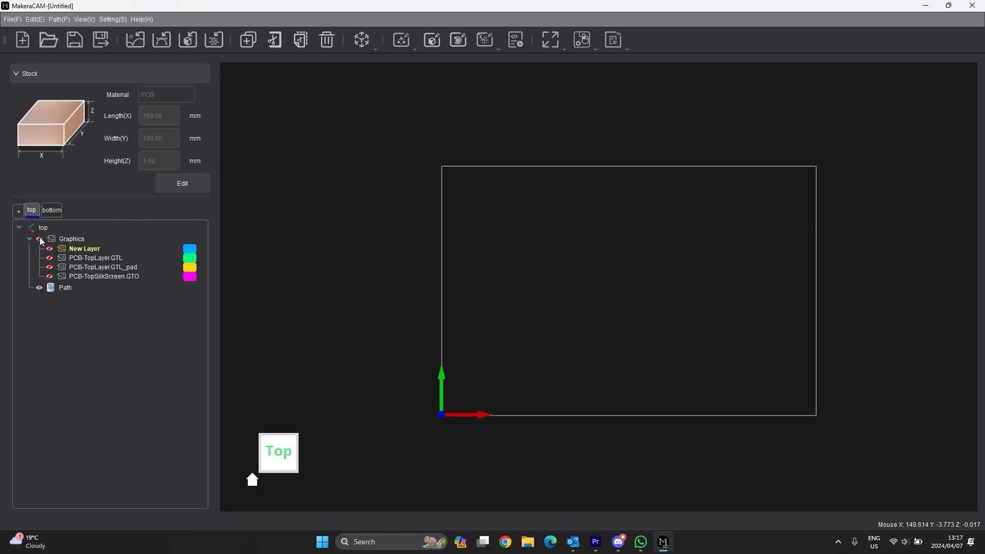
scroll(469, 337, up, 5)
middle_drag(565, 371, 510, 220)
scroll(510, 229, down, 3)
click(51, 210)
scroll(421, 292, down, 1)
scroll(422, 292, down, 3)
scroll(638, 279, up, 2)
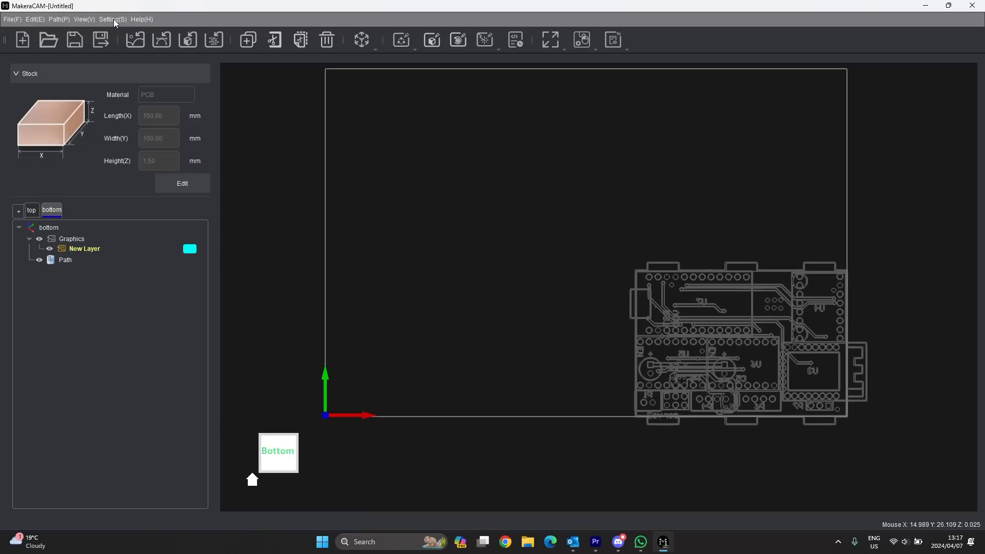
- Import PCB-BottomLayer.GBL, PCB-BottomSilkScreen.GBO and PCB-Drill.TXT from Downloads > PCB
click(214, 40)
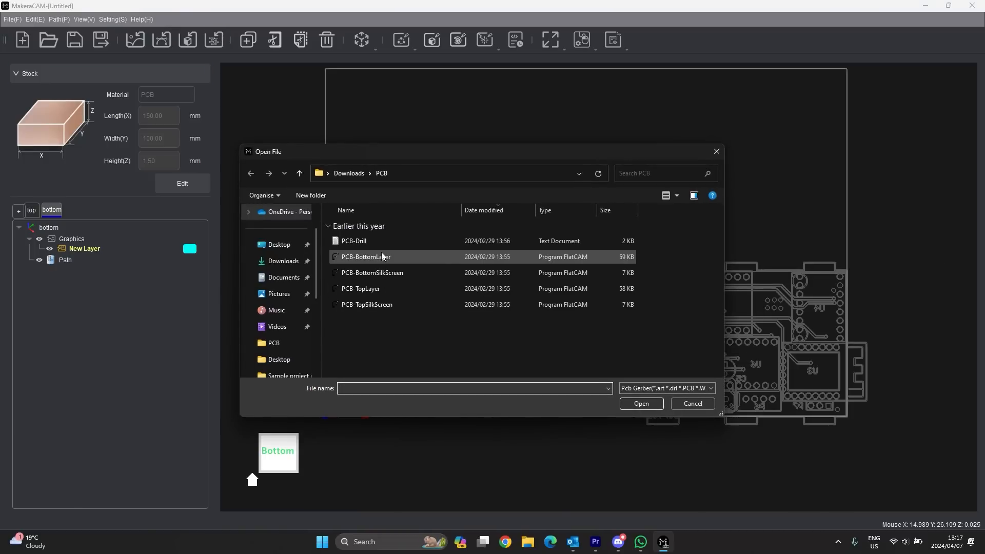
click(380, 256)
click(639, 403)
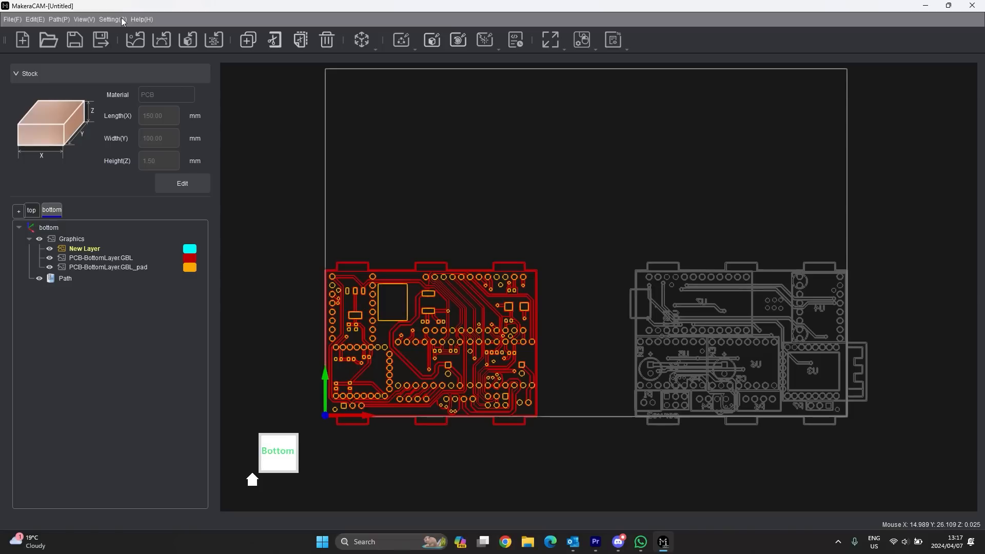
click(216, 40)
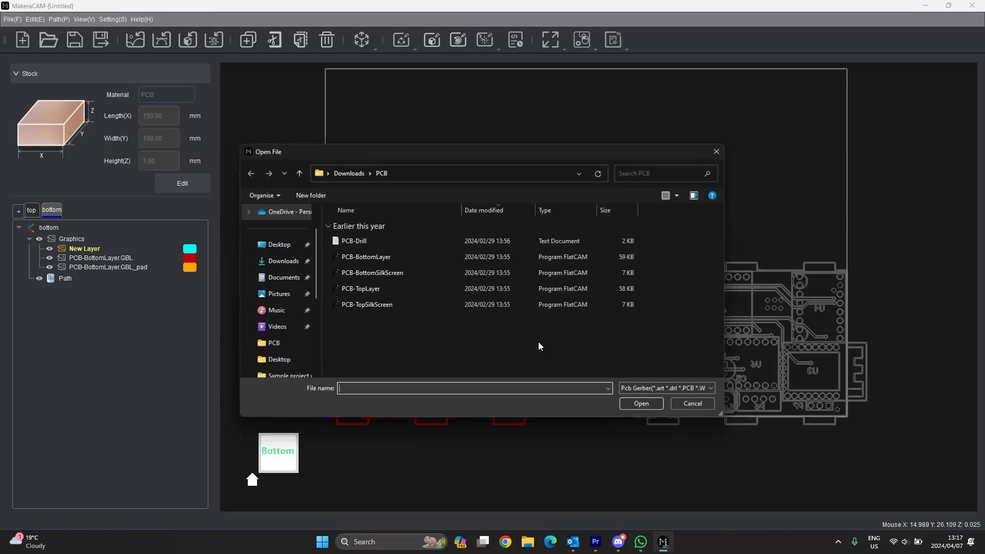
click(393, 271)
click(651, 405)
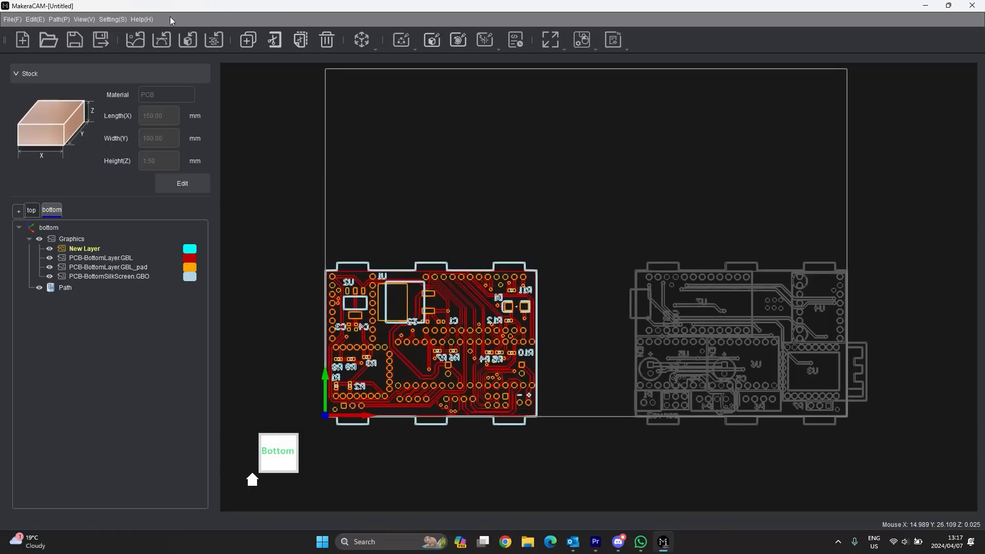
click(214, 40)
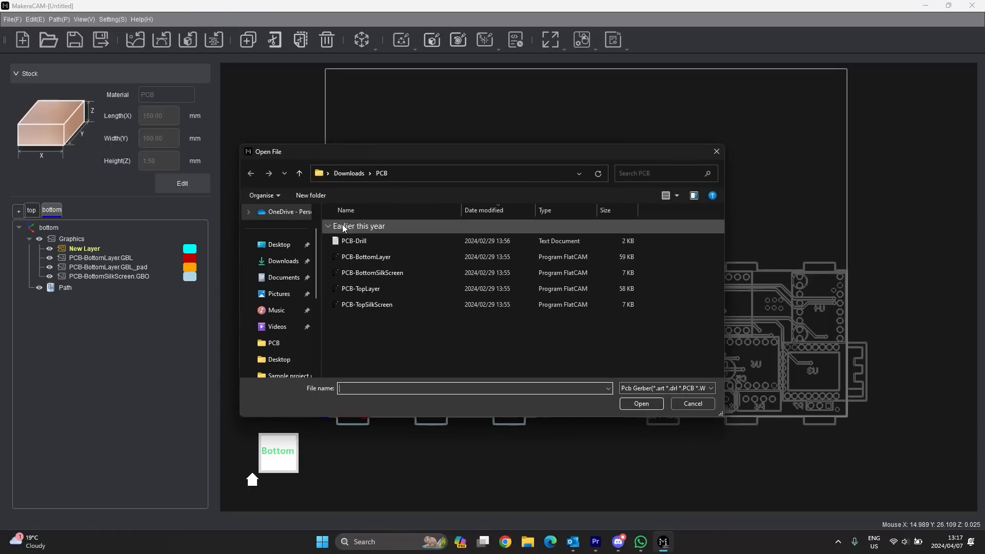
click(354, 241)
click(643, 404)
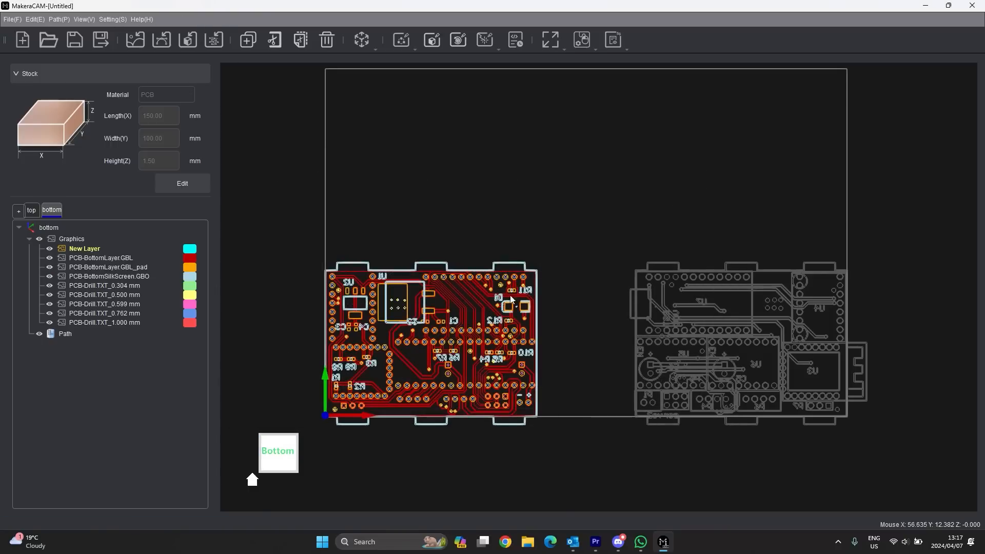
scroll(471, 345, up, 3)
scroll(521, 310, down, 2)
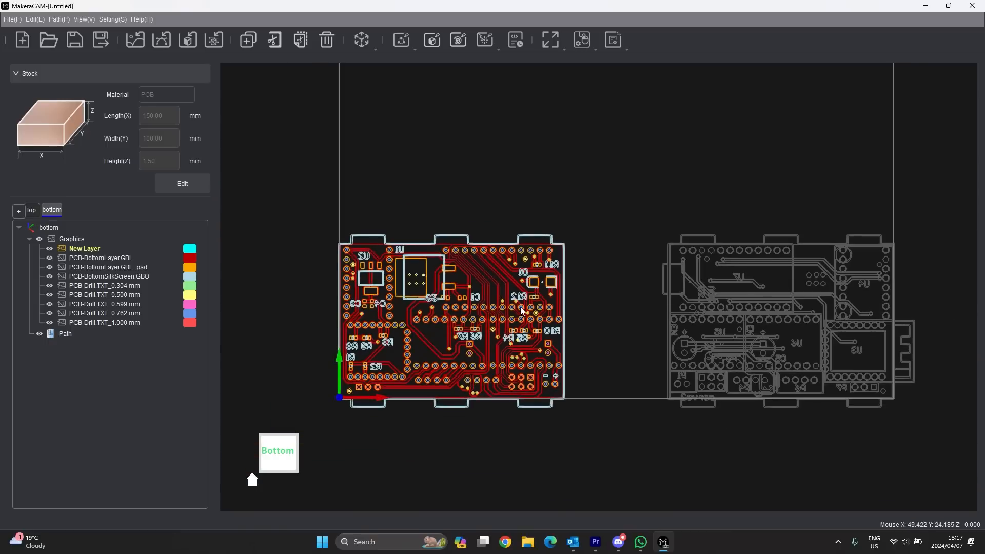
scroll(523, 311, down, 1)
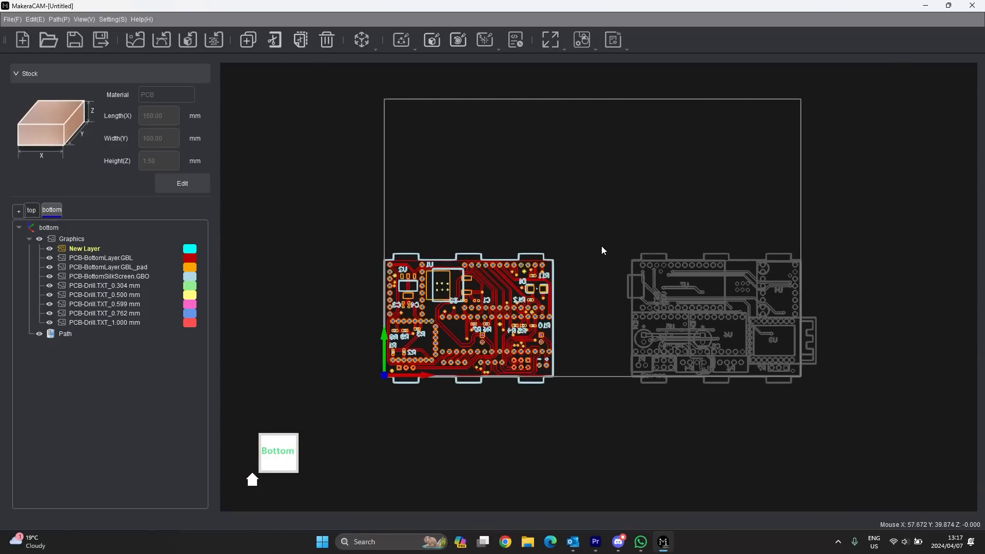
- Switch to the top coordinate system and box-select the top-side board graphics
click(31, 210)
drag(588, 229, 331, 417)
scroll(417, 383, up, 3)
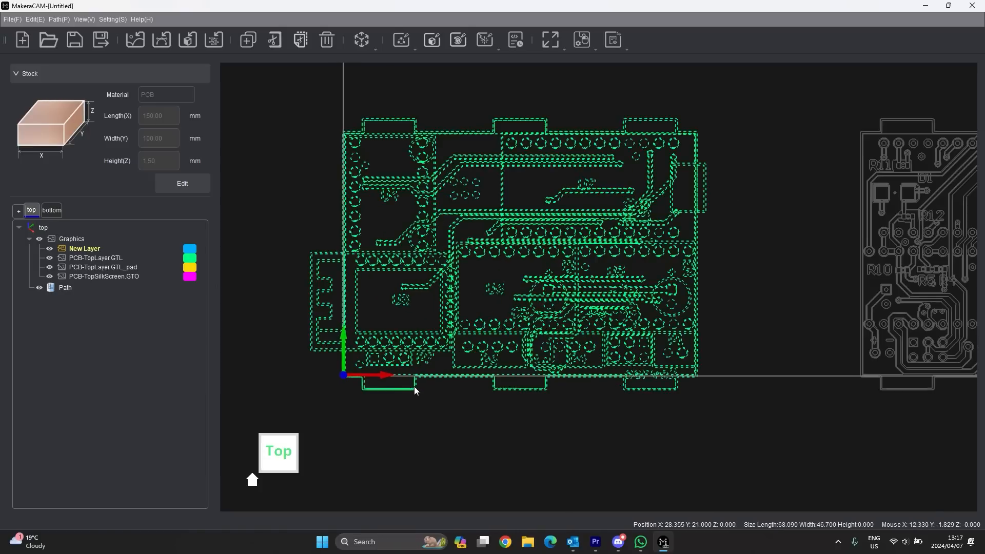
scroll(414, 389, up, 1)
scroll(764, 366, down, 2)
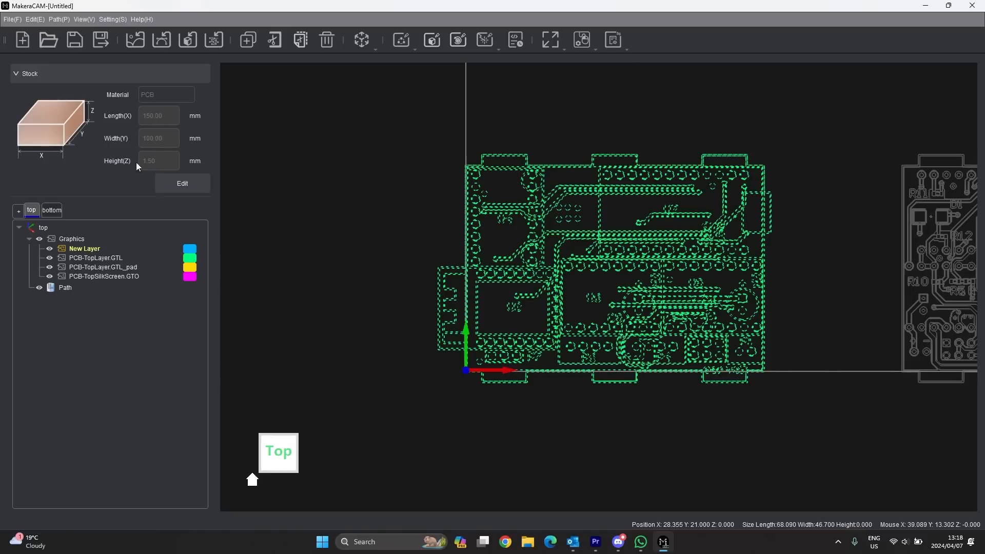
- Cancel the stock edit, keeping 150 × 100 × 1.5 mm, and reselect the green board
click(182, 183)
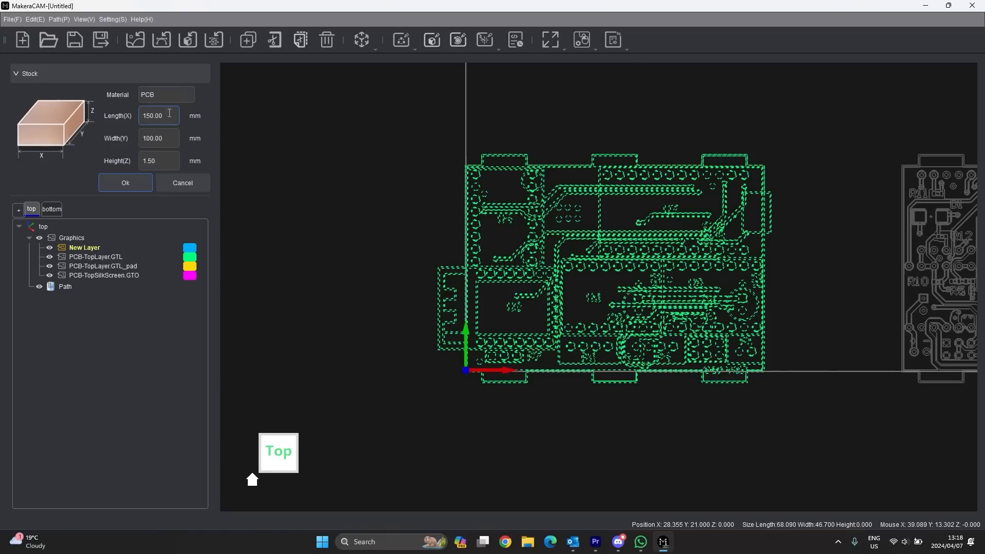
click(174, 183)
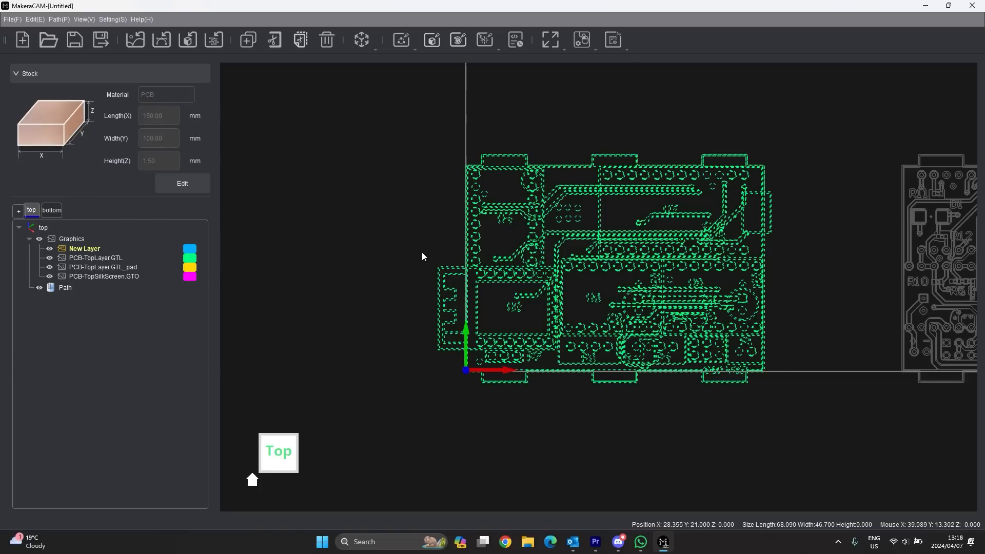
scroll(463, 318, down, 2)
scroll(643, 321, down, 3)
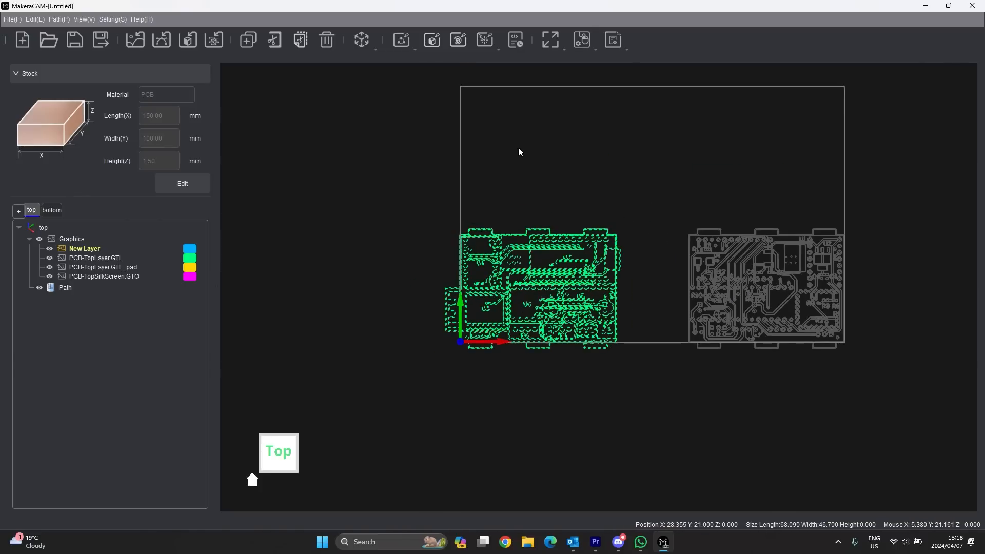
drag(651, 197, 336, 435)
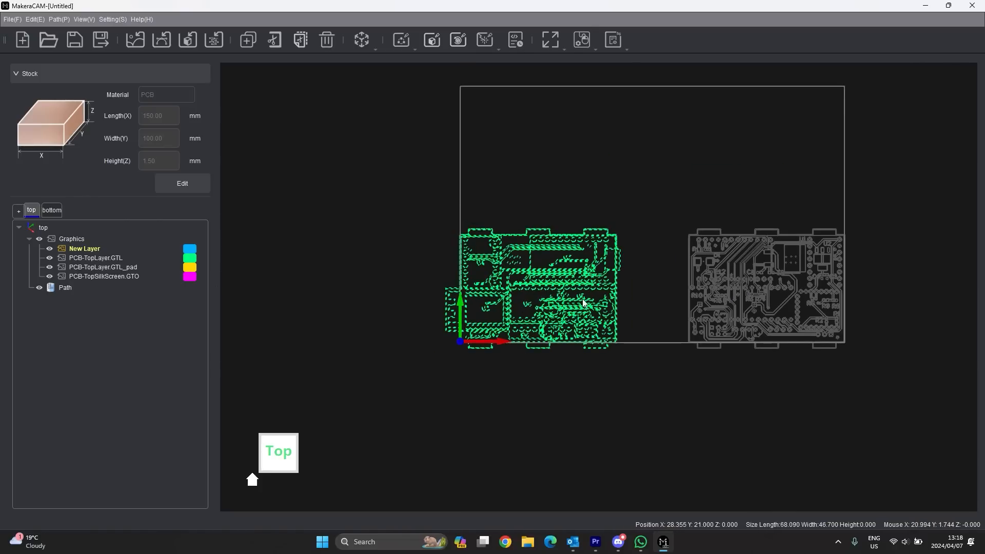
- Undo an accidental board drag and reselect the green top-layer board
double_click(553, 317)
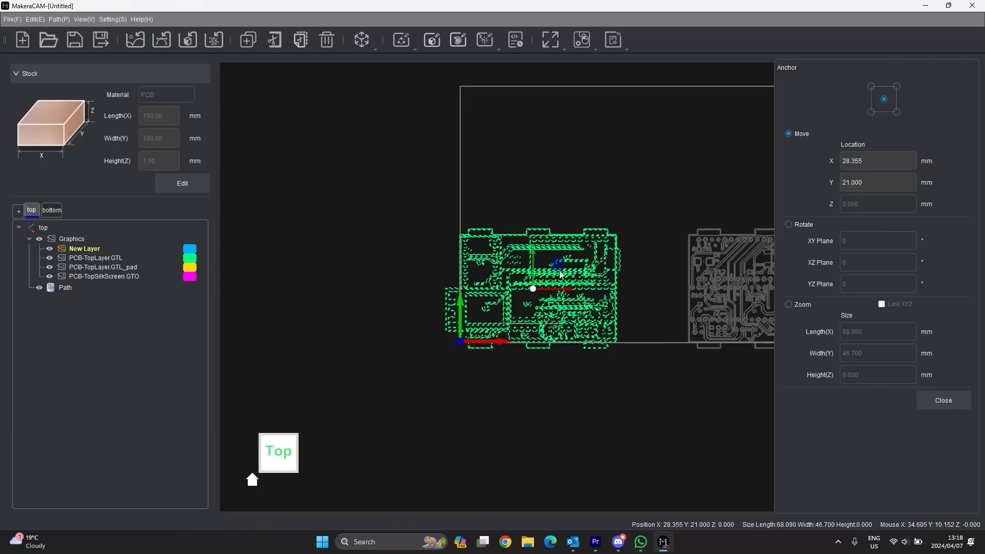
drag(558, 248, 569, 133)
key(ctrl+z)
click(944, 401)
drag(664, 197, 405, 277)
- Open Transform > Move and set the anchor to the board's bottom-left corner
click(362, 40)
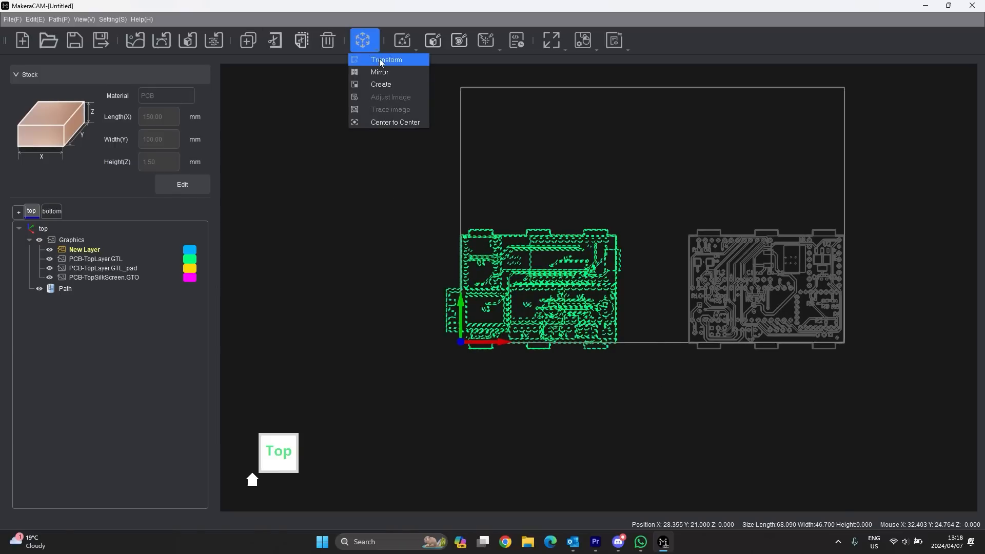
click(382, 64)
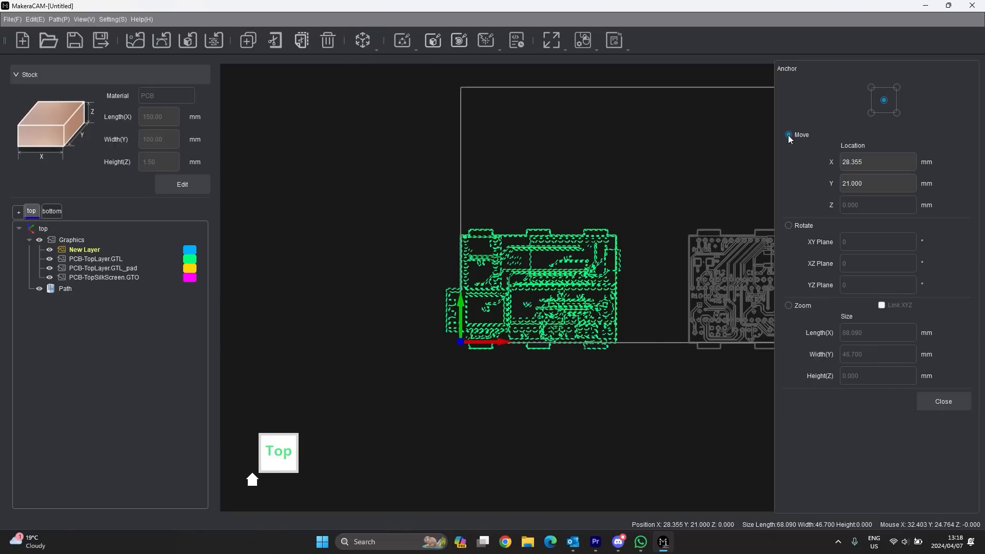
click(871, 112)
click(884, 100)
scroll(479, 334, up, 4)
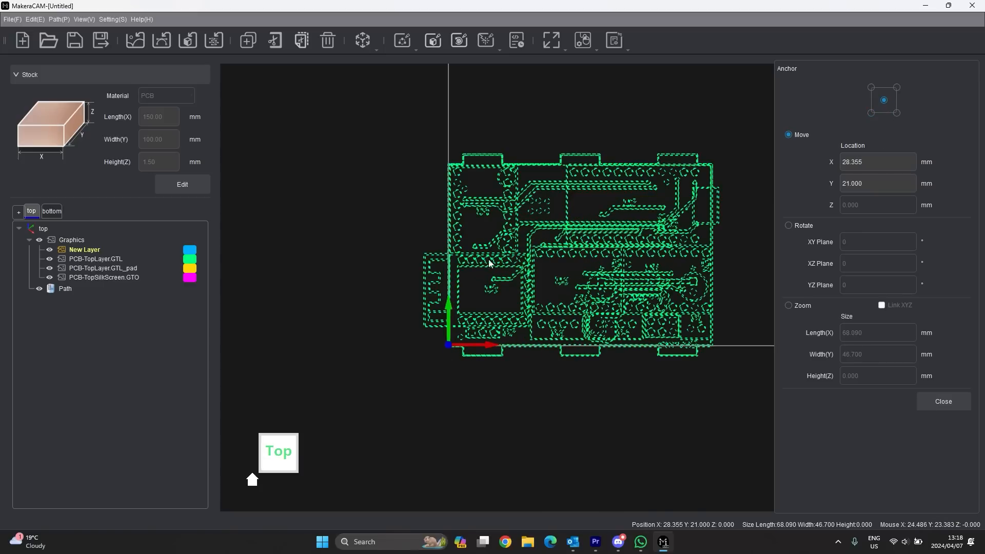
scroll(447, 300, up, 1)
scroll(447, 299, up, 1)
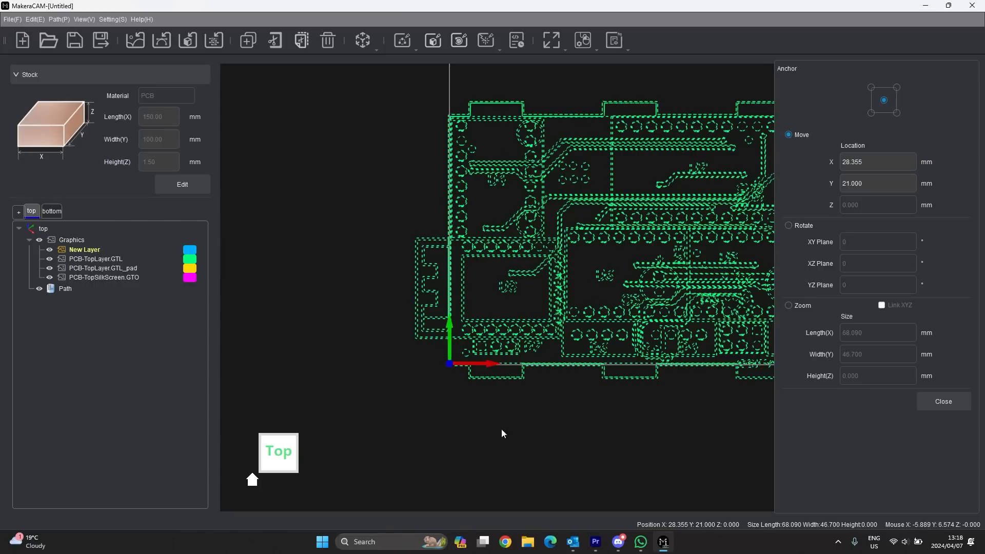
scroll(501, 434, down, 1)
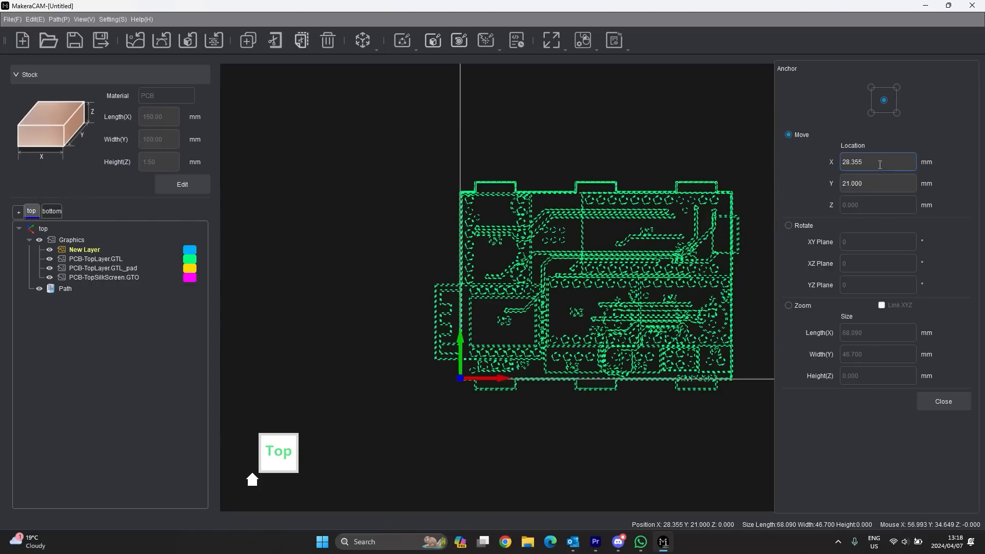
drag(882, 164, 842, 166)
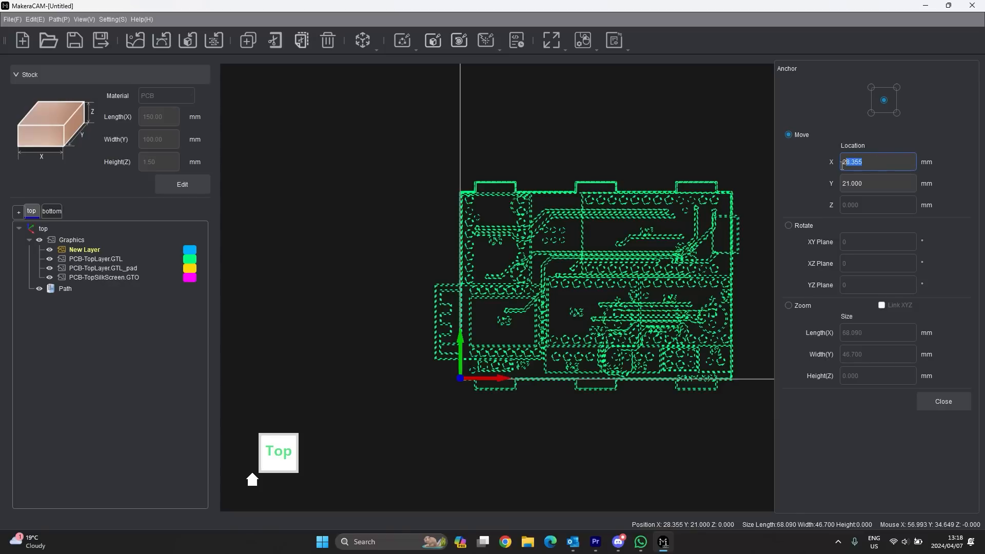
click(871, 113)
click(885, 102)
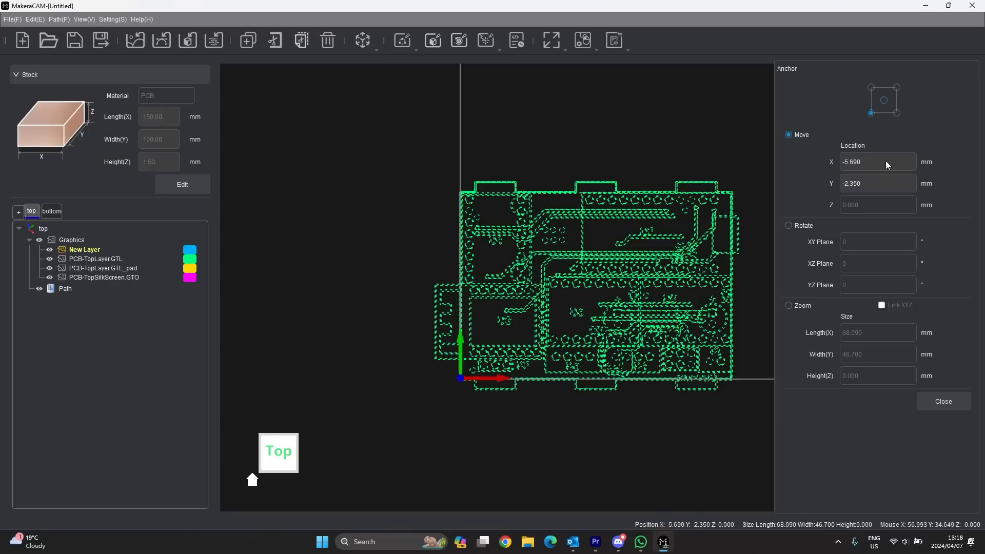
click(872, 171)
click(872, 113)
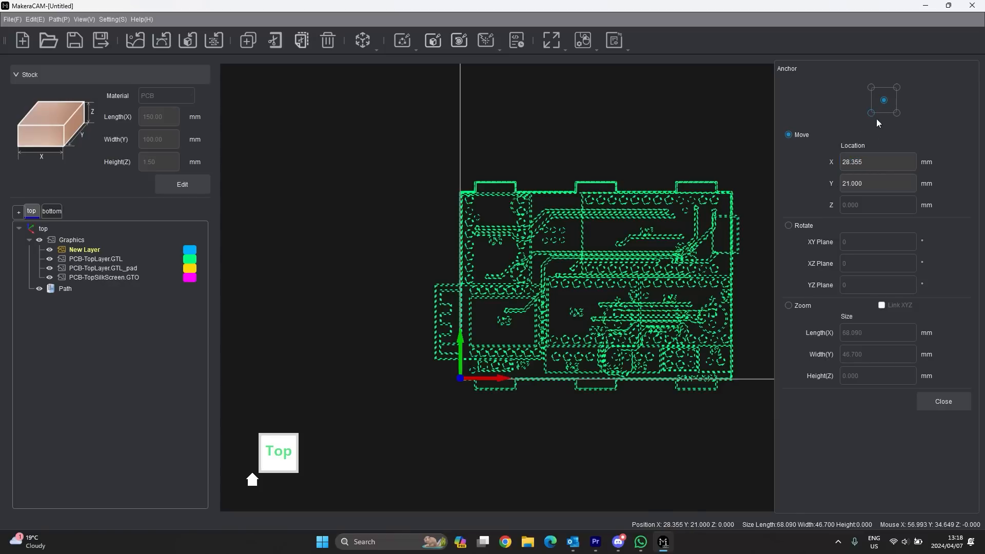
- Enter 3 mm for both Location X and Location Y
triple_click(848, 162)
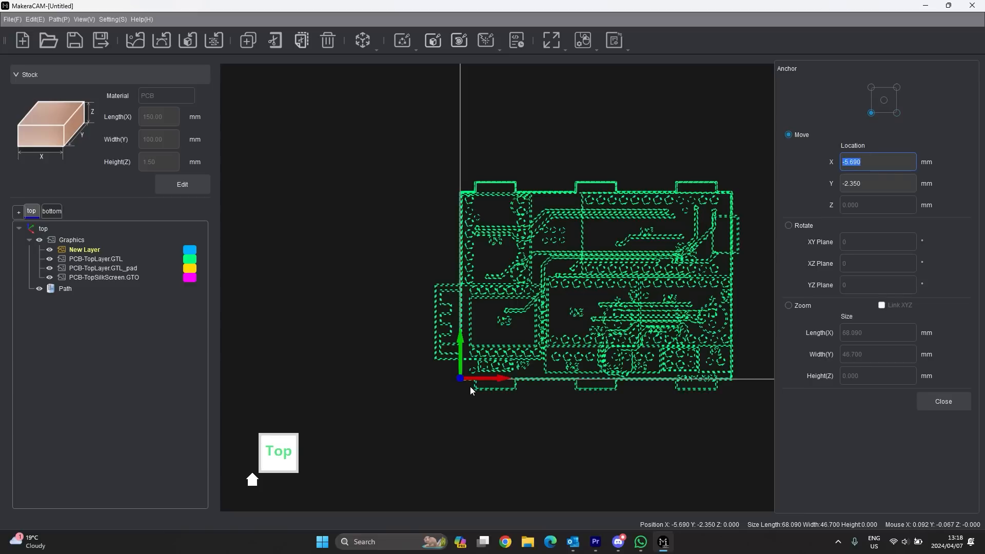
text(3)
triple_click(841, 183)
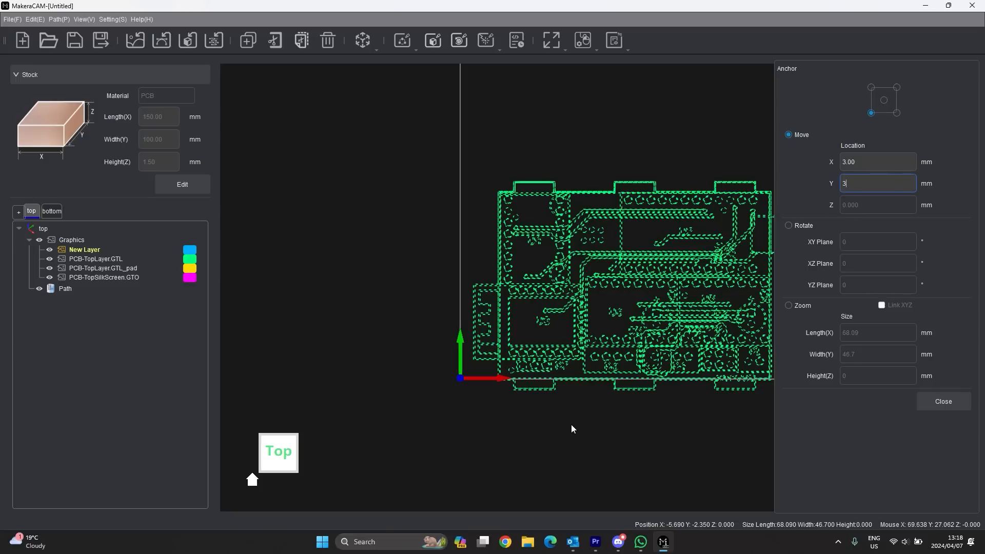
key(Return)
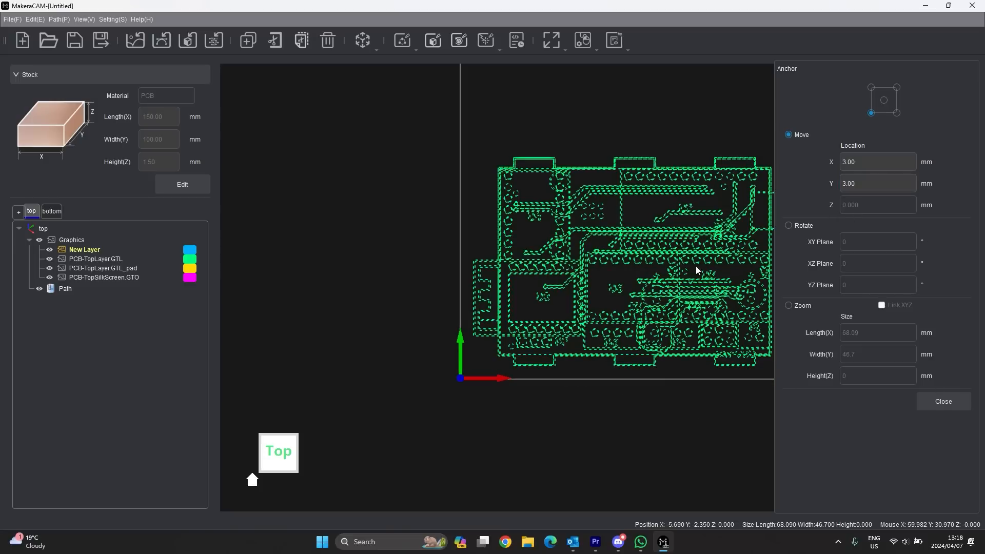
scroll(442, 426, down, 2)
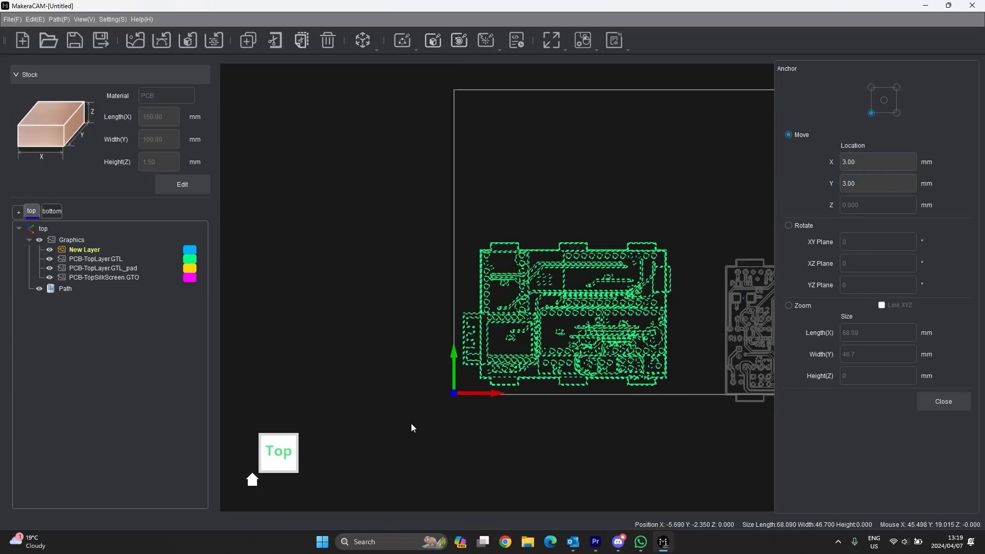
- Deselect and reselect the board to check its new position
click(679, 458)
scroll(571, 357, up, 6)
scroll(577, 243, down, 4)
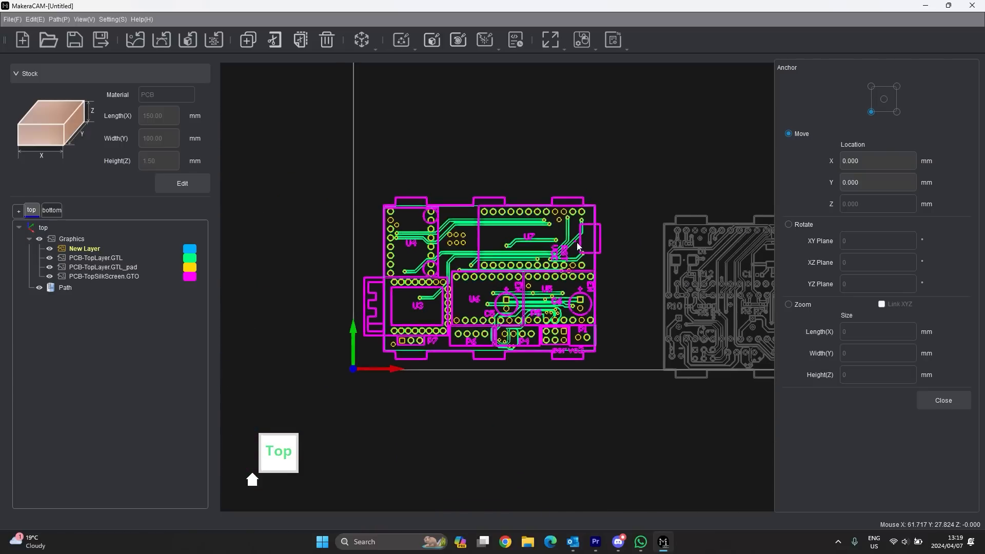
drag(621, 169, 291, 408)
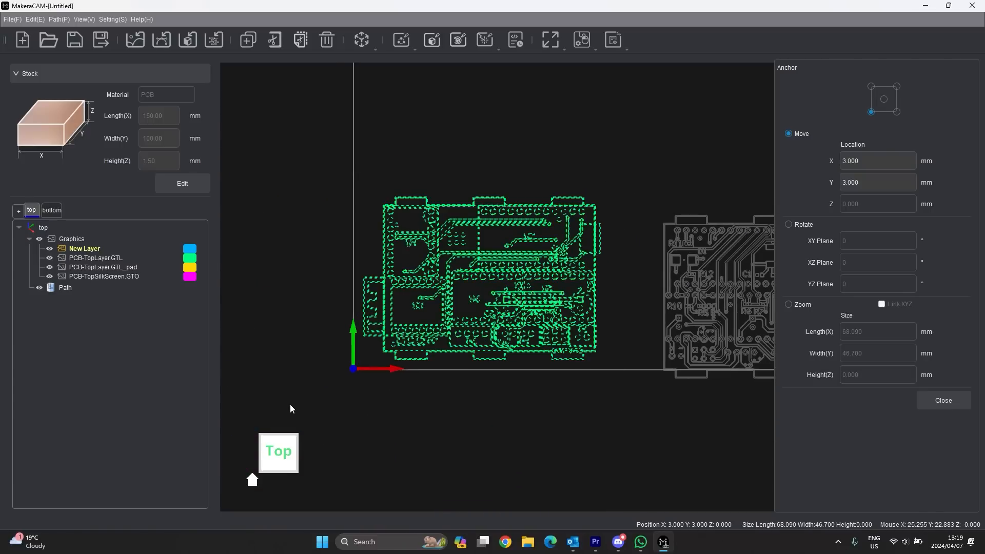
click(657, 171)
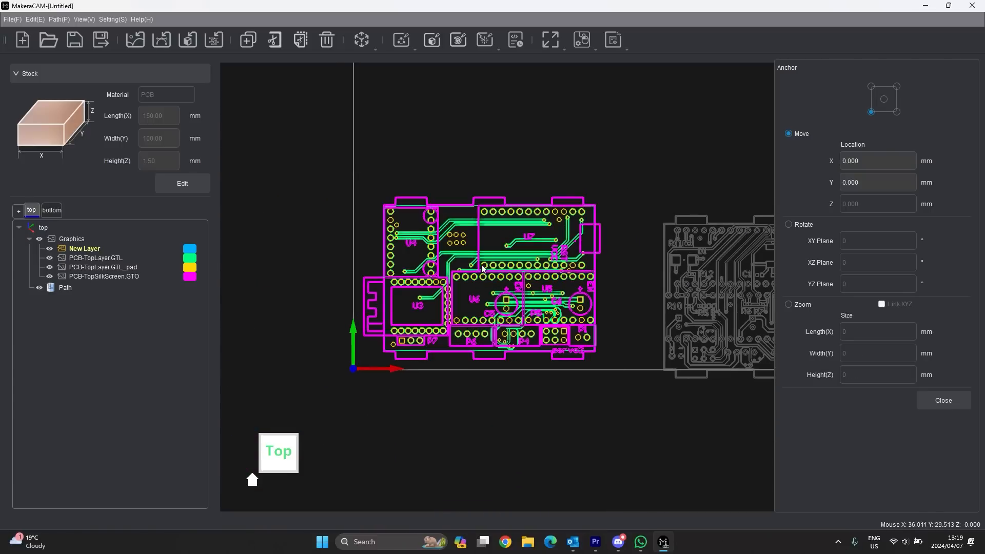
scroll(402, 358, down, 2)
scroll(337, 364, up, 3)
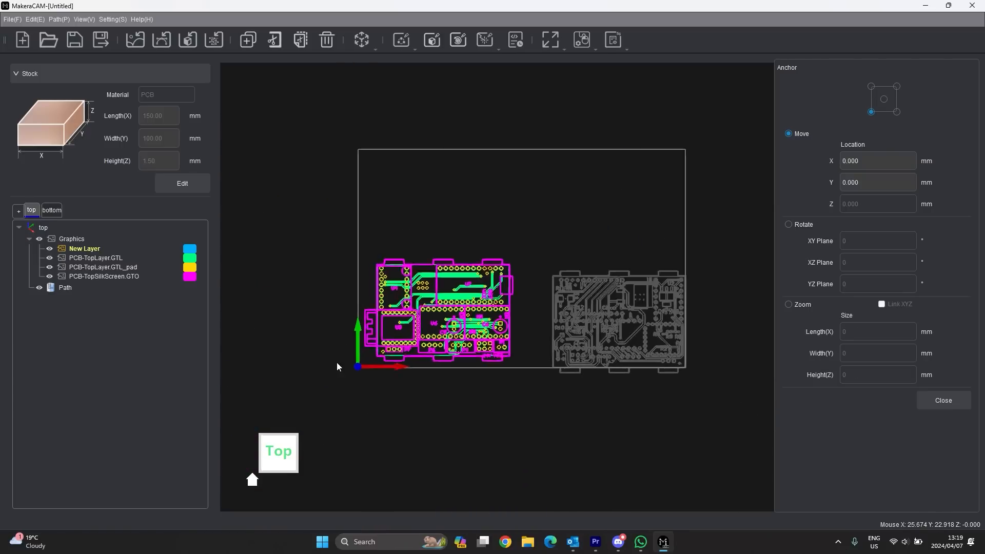
- Hide the PCB-TopLayer.GTL_pad and PCB-TopSilkScreen.GTO layers using their eye toggles
click(50, 250)
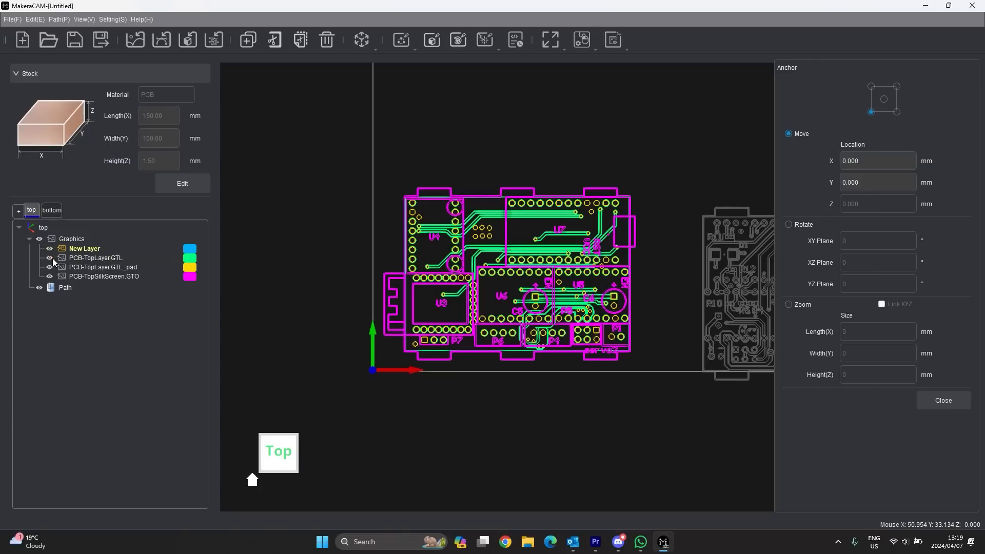
click(50, 258)
click(49, 267)
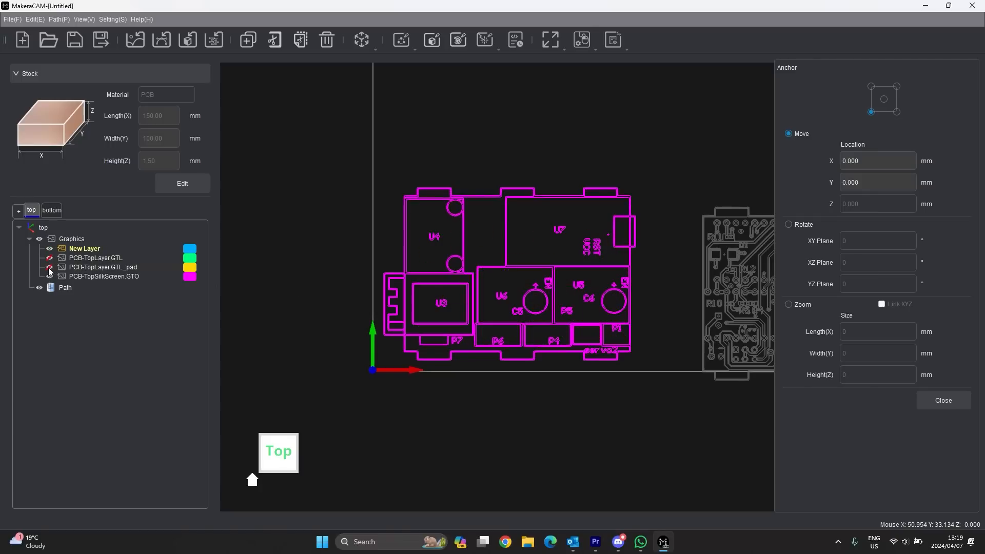
click(50, 277)
click(50, 267)
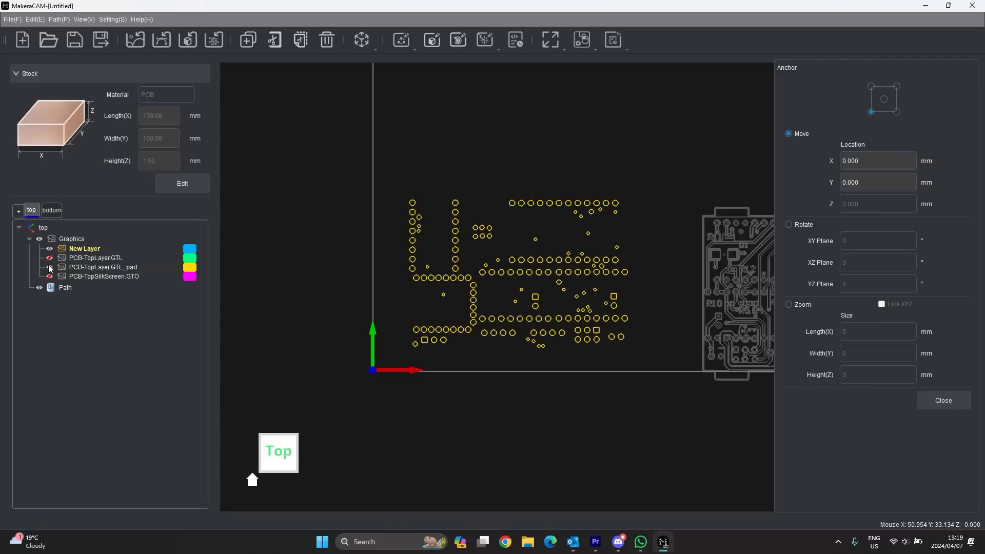
click(50, 267)
click(50, 258)
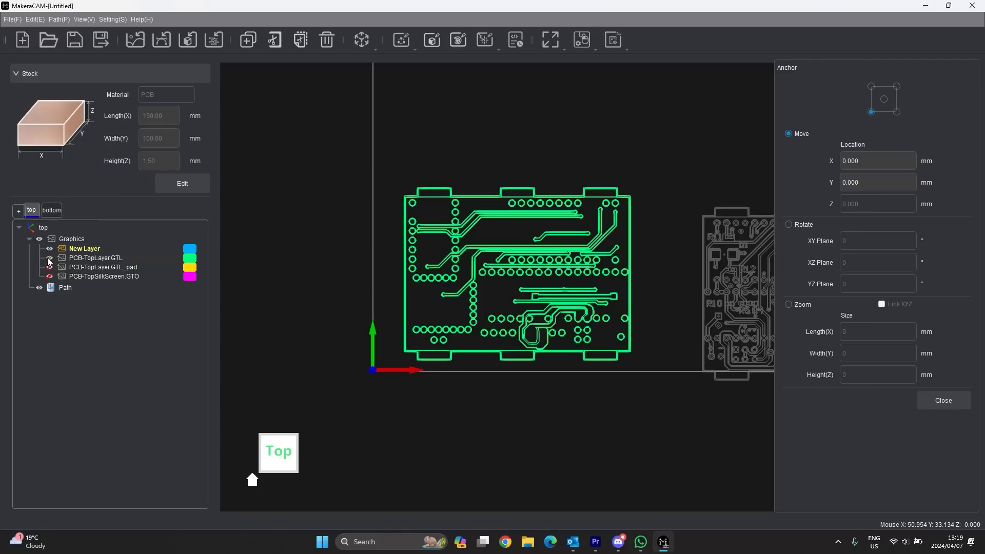
click(49, 258)
click(50, 277)
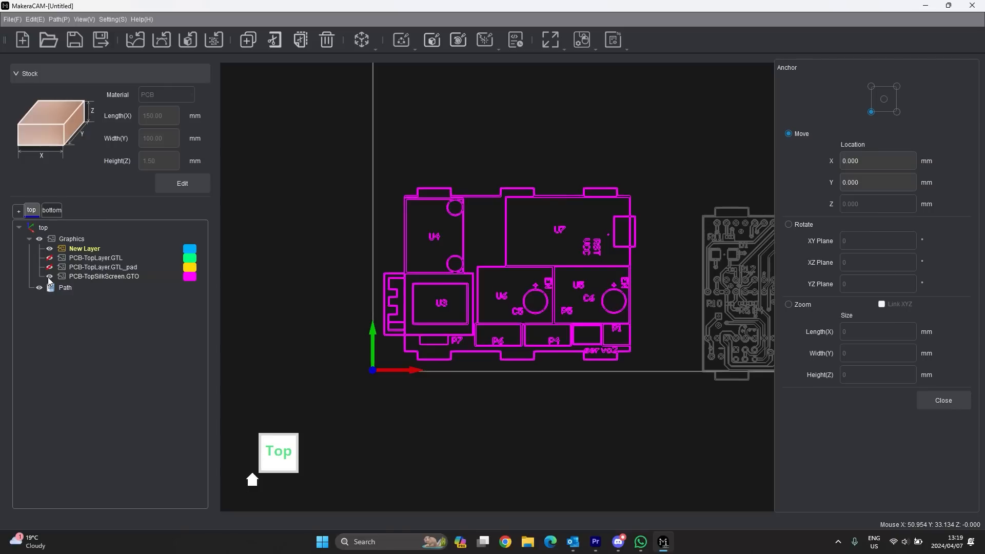
click(49, 277)
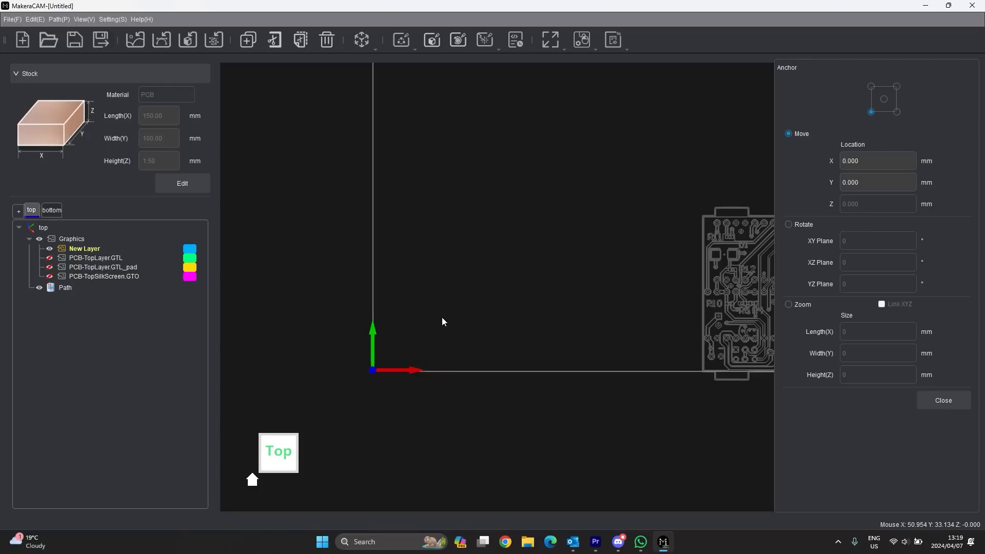
scroll(269, 332, down, 3)
scroll(628, 321, up, 4)
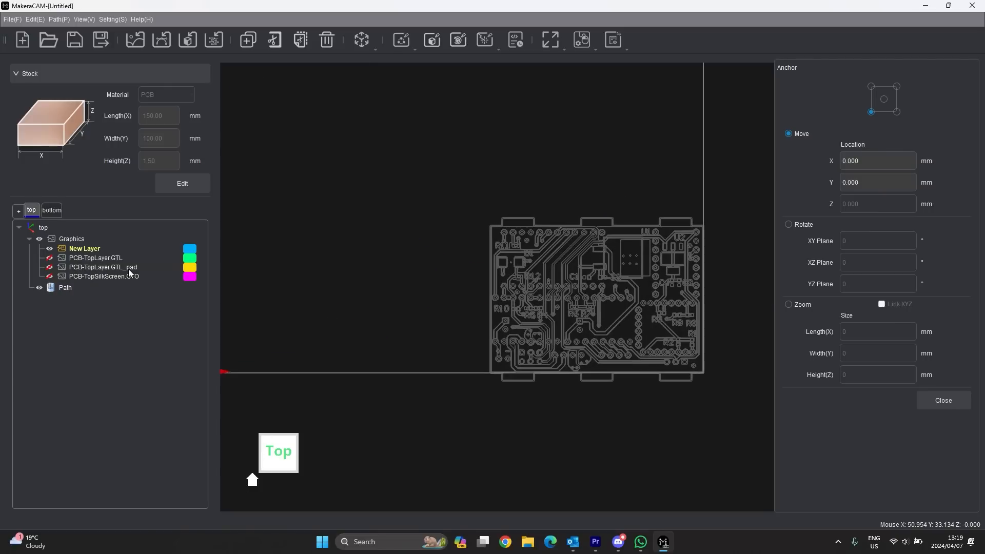
click(49, 267)
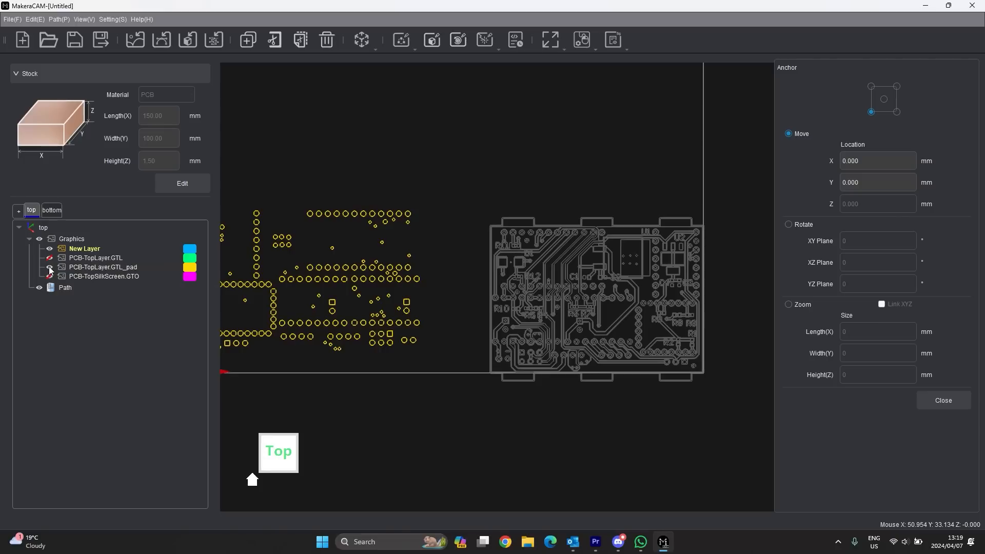
click(49, 267)
scroll(595, 339, down, 3)
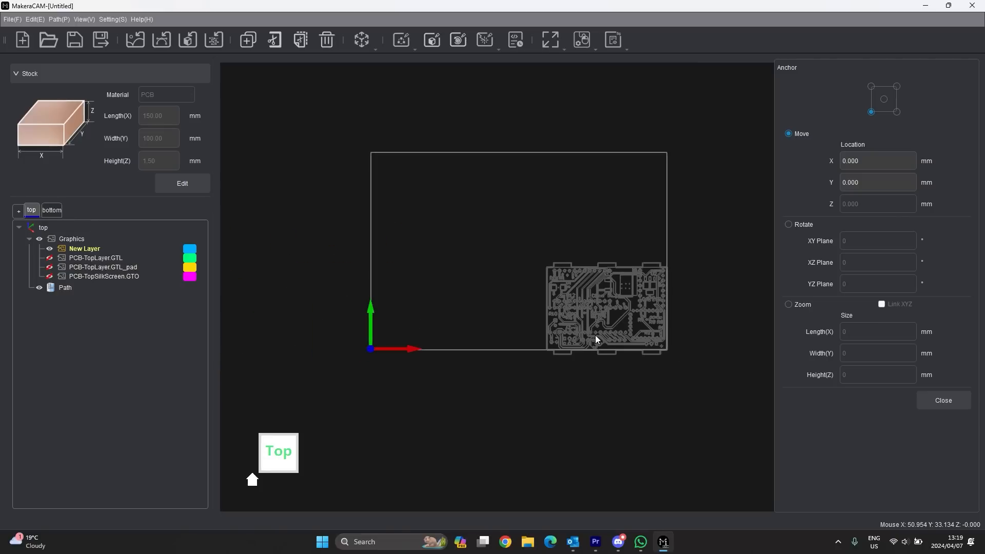
scroll(498, 297, up, 2)
- Close the move settings and show the PCB-TopLayer.GTL copper traces again
click(943, 400)
scroll(365, 307, down, 2)
scroll(374, 312, up, 2)
click(49, 258)
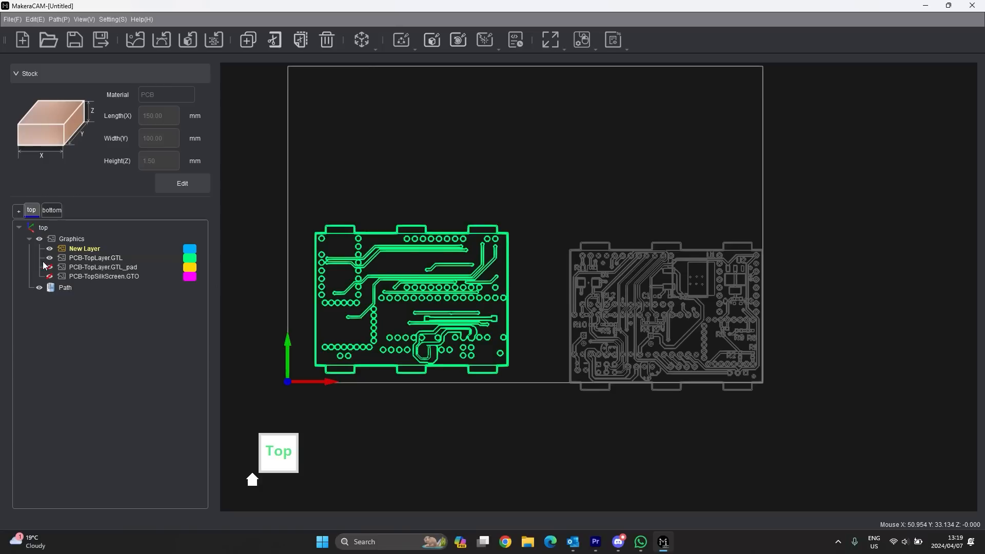
- Switch to the bottom coordinate, box-select the red bottom-layer board, and open the Transform menu
click(50, 212)
drag(500, 227, 256, 413)
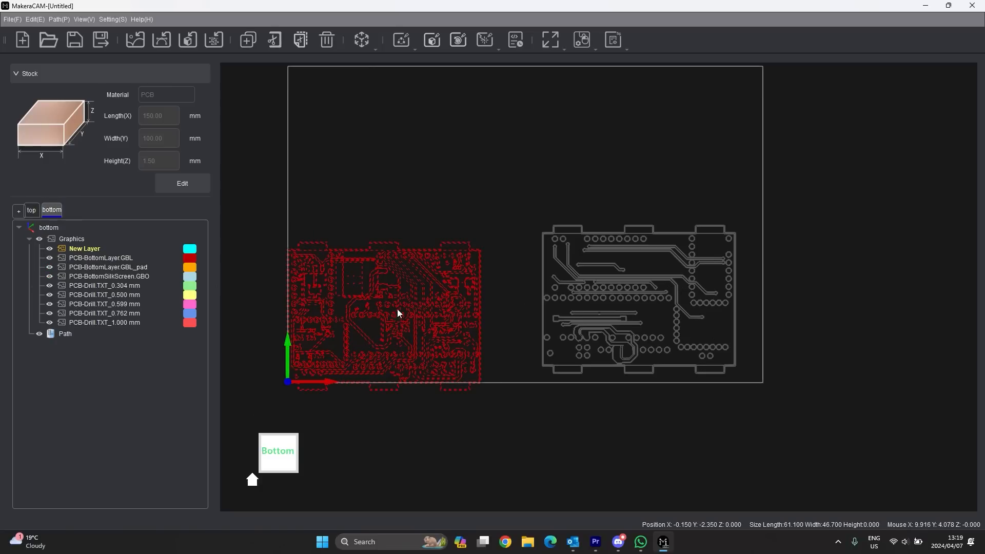
scroll(458, 307, up, 5)
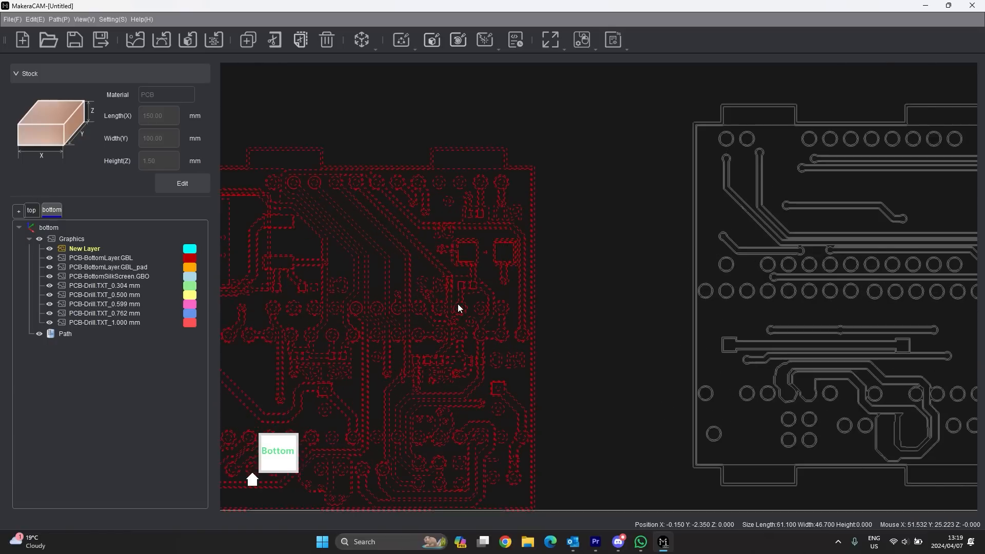
scroll(567, 309, down, 1)
scroll(568, 304, down, 3)
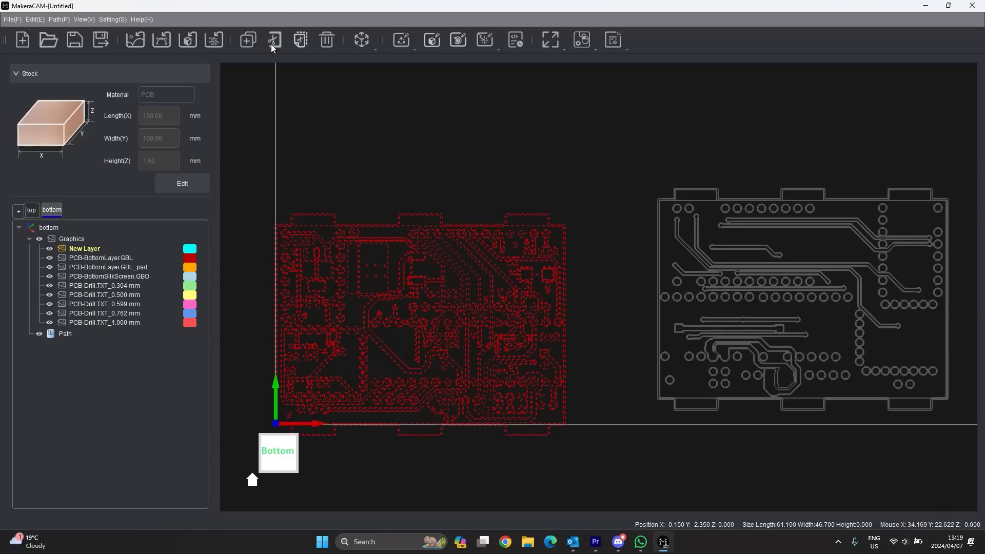
click(361, 40)
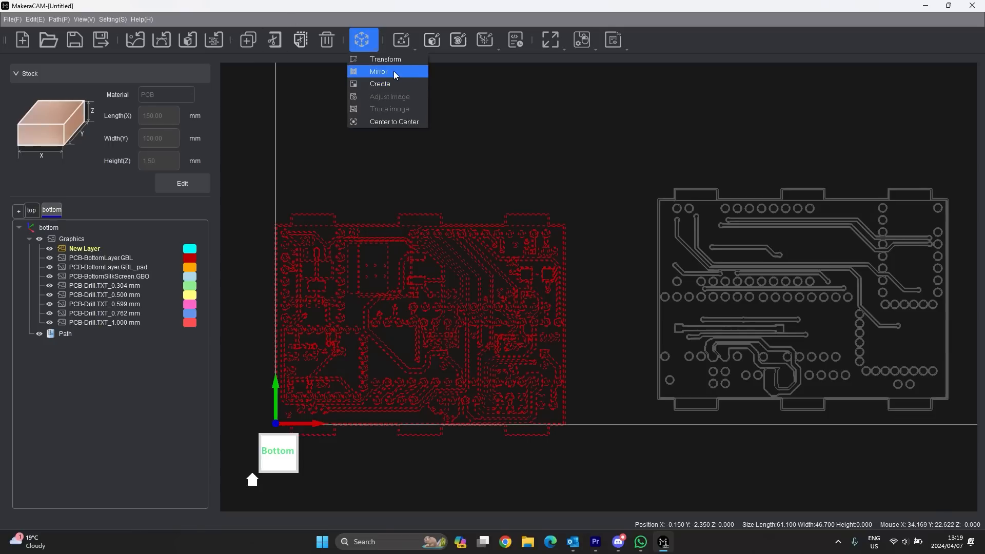
- Mirror the red bottom-layer board horizontally about its centre
click(393, 70)
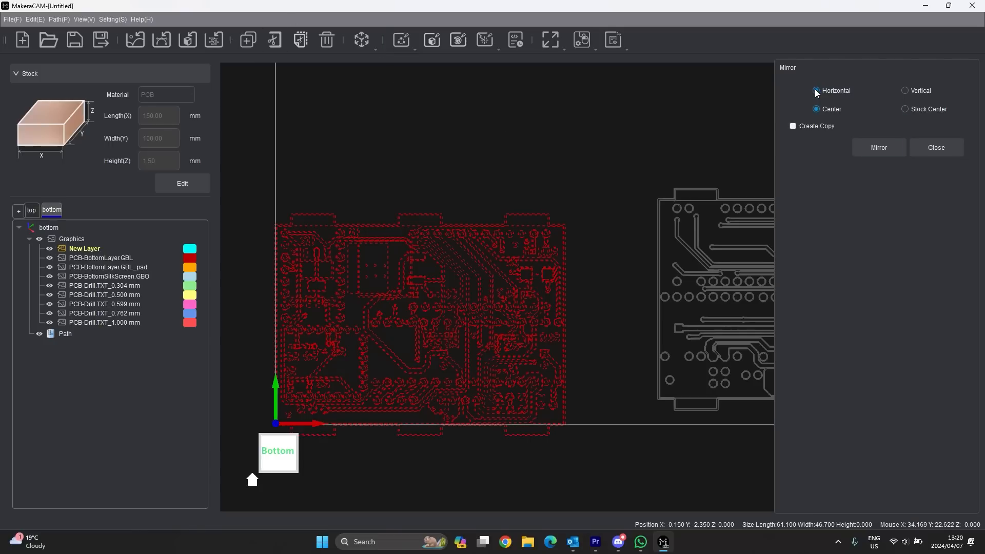
click(883, 151)
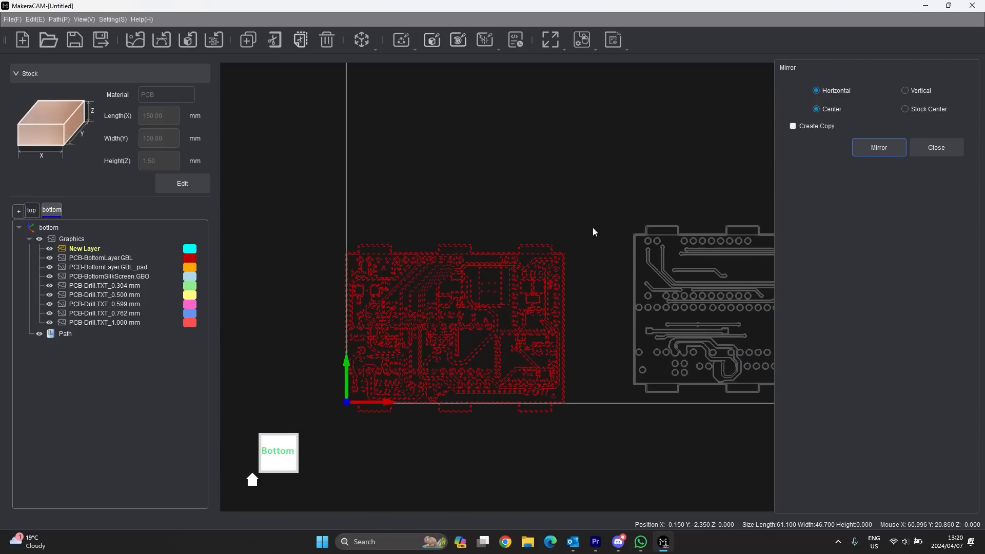
scroll(450, 319, up, 2)
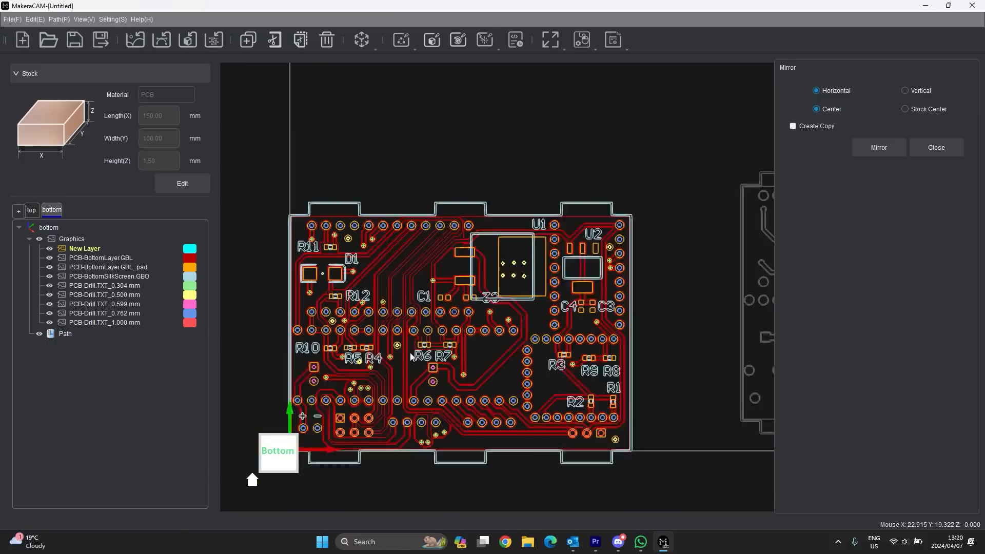
scroll(411, 352, down, 5)
- Reselect the mirrored red board and start a Center to Center alignment
drag(339, 418, 338, 423)
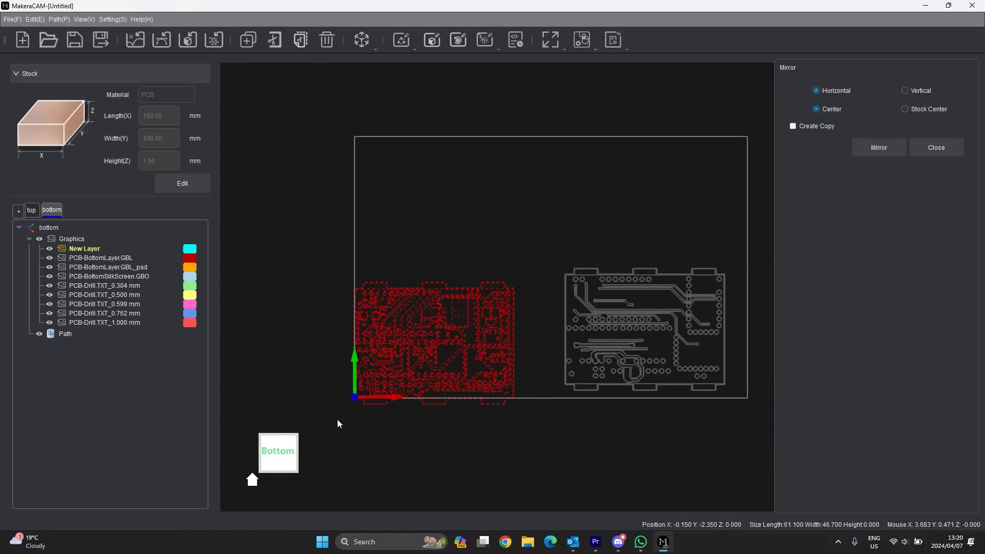
click(368, 42)
click(388, 125)
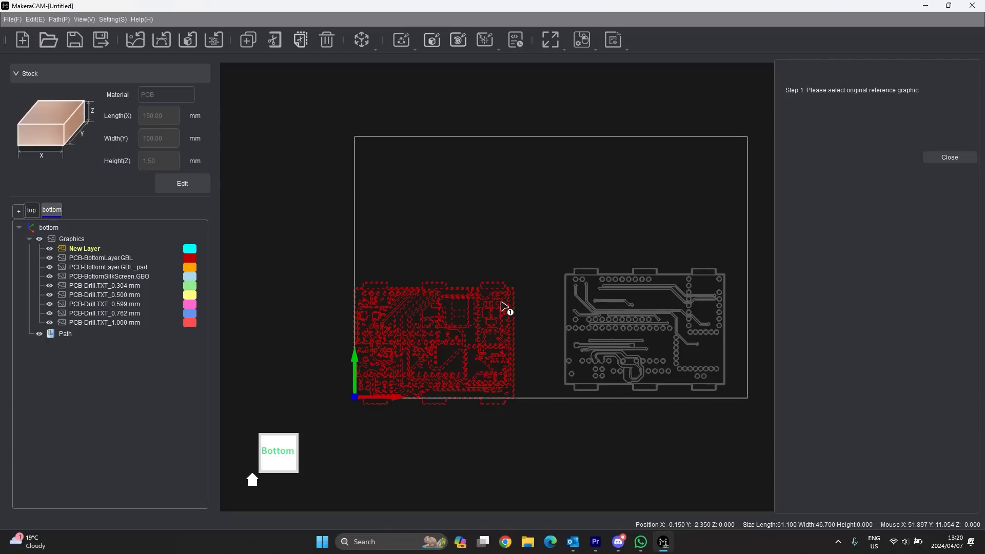
- Align the red board's top-right pad centre-to-centre onto the grey board's matching pad
scroll(505, 303, up, 1)
scroll(517, 297, up, 5)
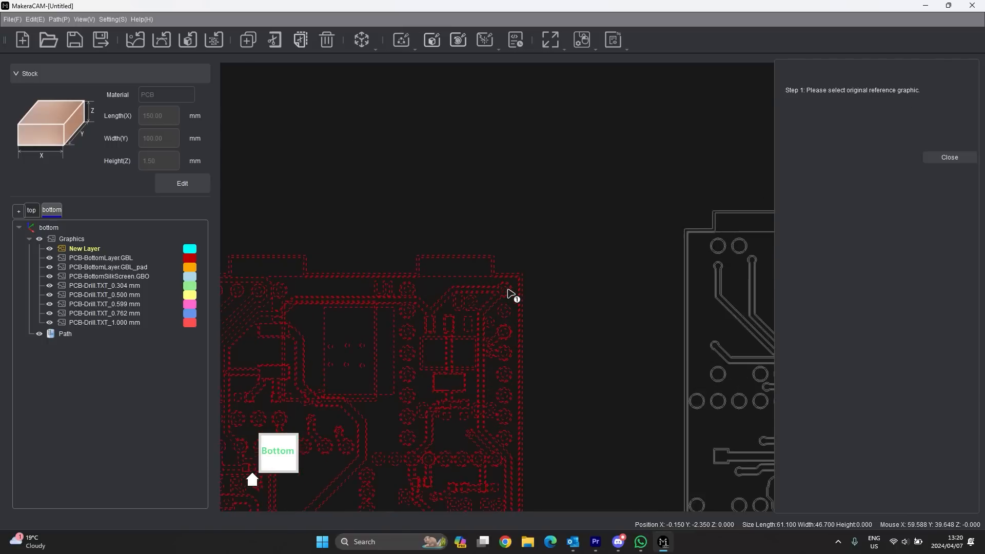
scroll(512, 296, up, 4)
click(500, 292)
scroll(450, 318, down, 6)
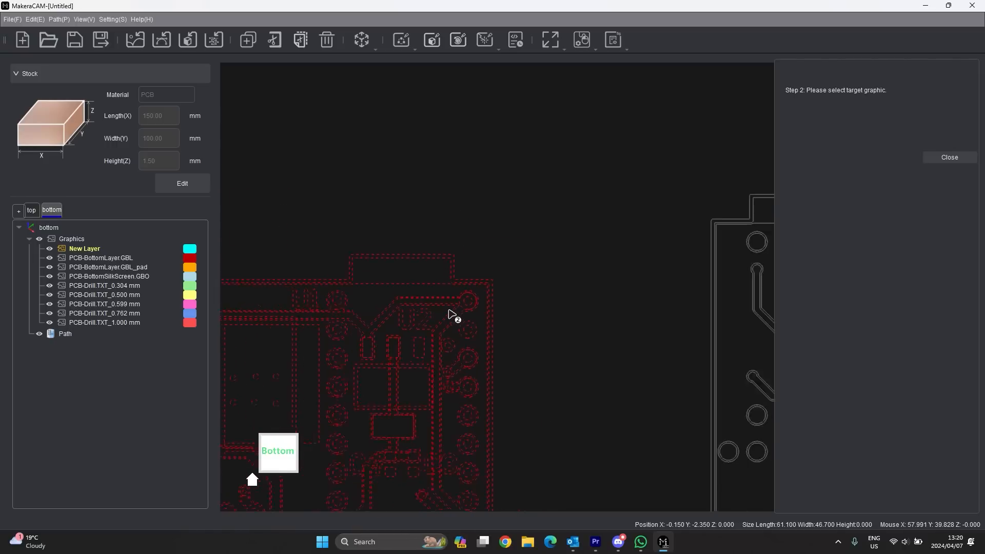
scroll(450, 317, down, 5)
scroll(723, 297, up, 1)
scroll(722, 297, up, 6)
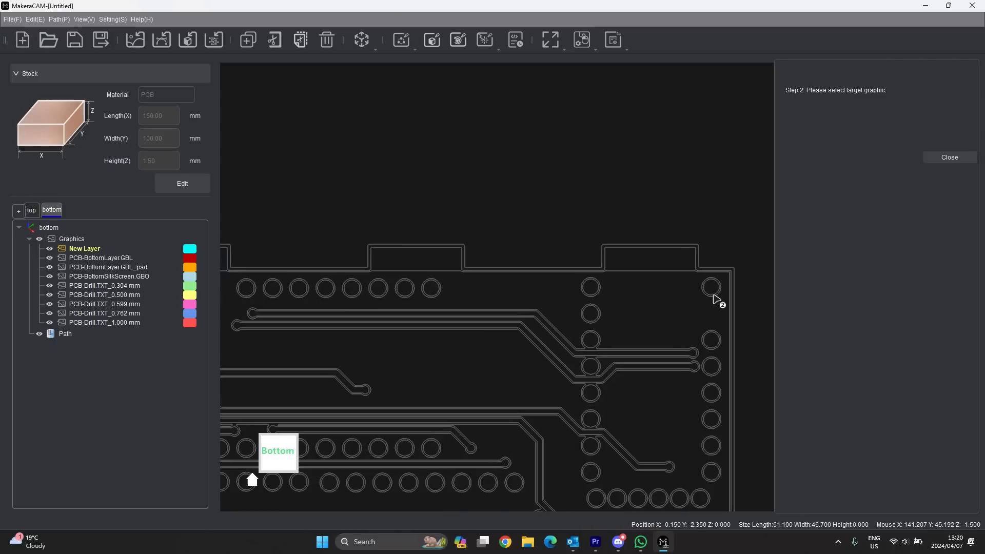
scroll(722, 297, up, 1)
click(718, 290)
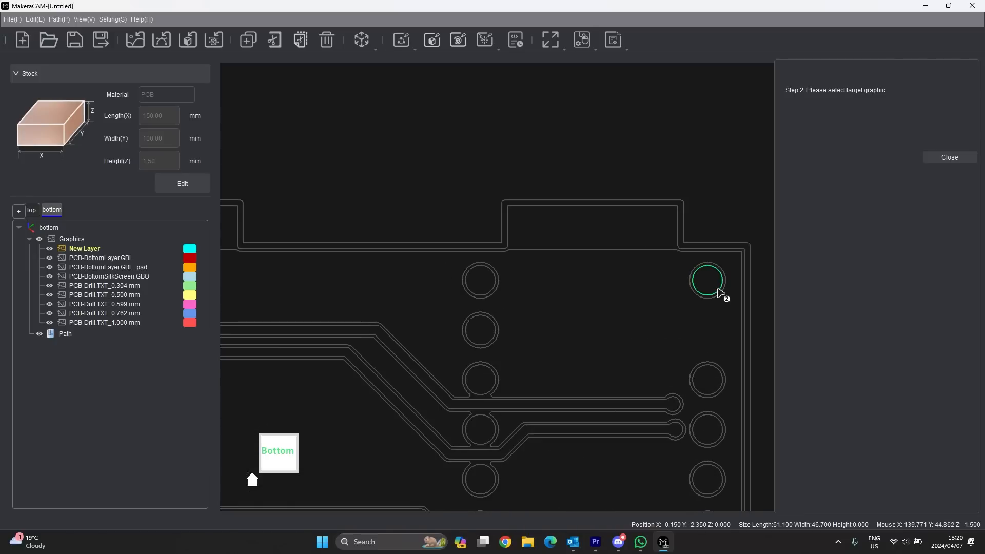
scroll(718, 229, down, 3)
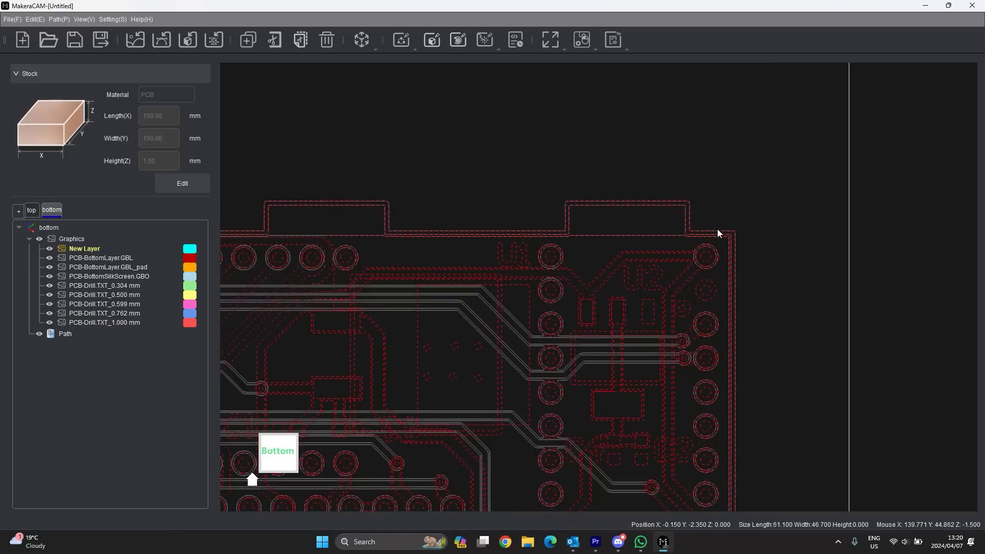
scroll(712, 236, down, 5)
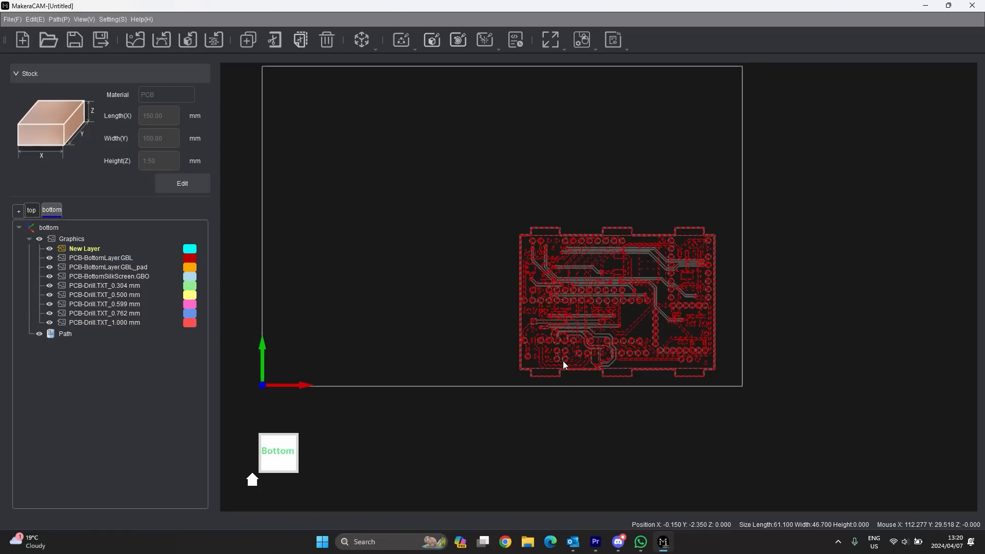
middle_drag(569, 282, 585, 325)
scroll(584, 384, up, 2)
click(317, 213)
scroll(815, 328, up, 4)
scroll(815, 328, down, 4)
middle_drag(896, 338, 820, 289)
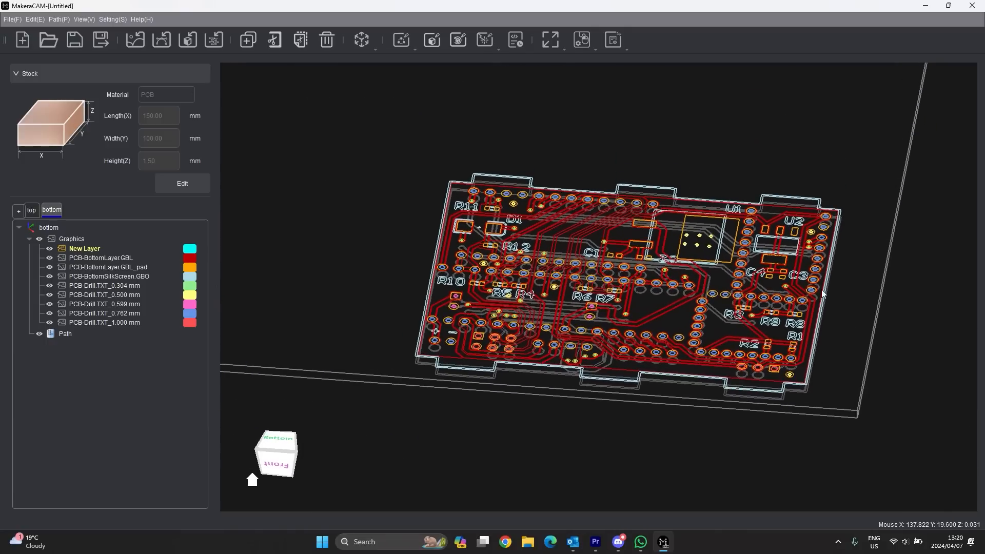
mouse_move(641, 215)
middle_down()
mouse_move(627, 146)
mouse_move(610, 196)
mouse_move(648, 216)
middle_up()
scroll(647, 217, up, 3)
scroll(645, 219, down, 3)
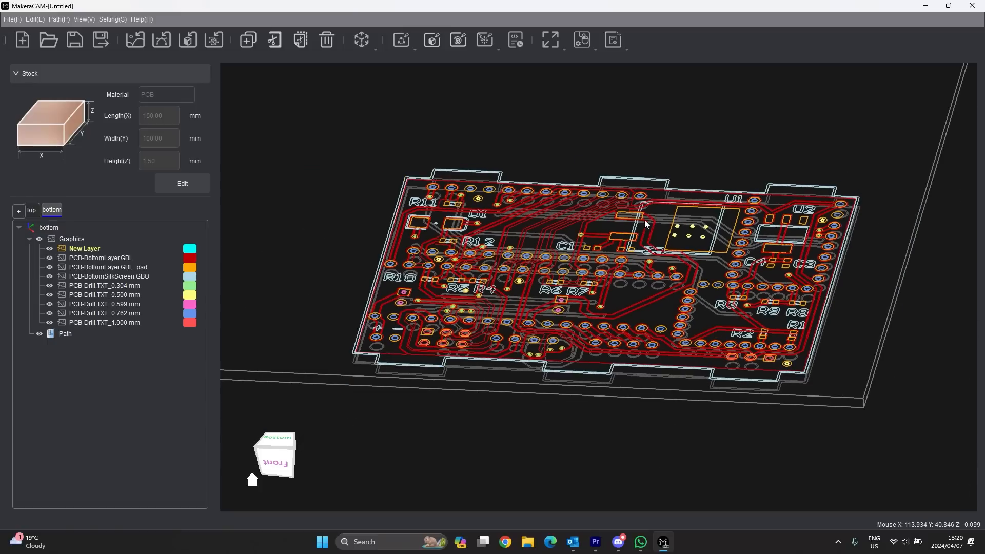
scroll(565, 269, up, 3)
scroll(584, 307, down, 5)
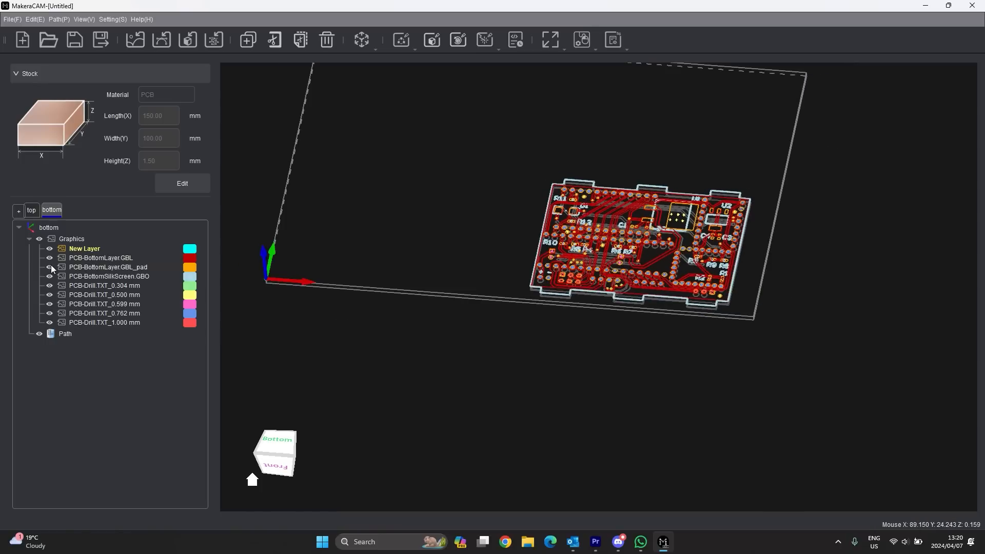
- Switch to the top coordinate system
click(35, 210)
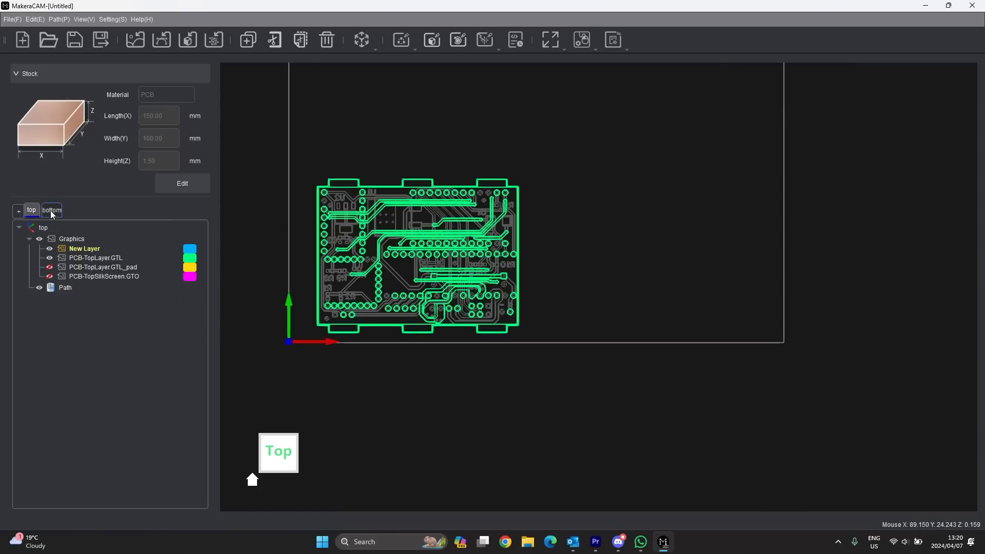
click(51, 212)
click(32, 212)
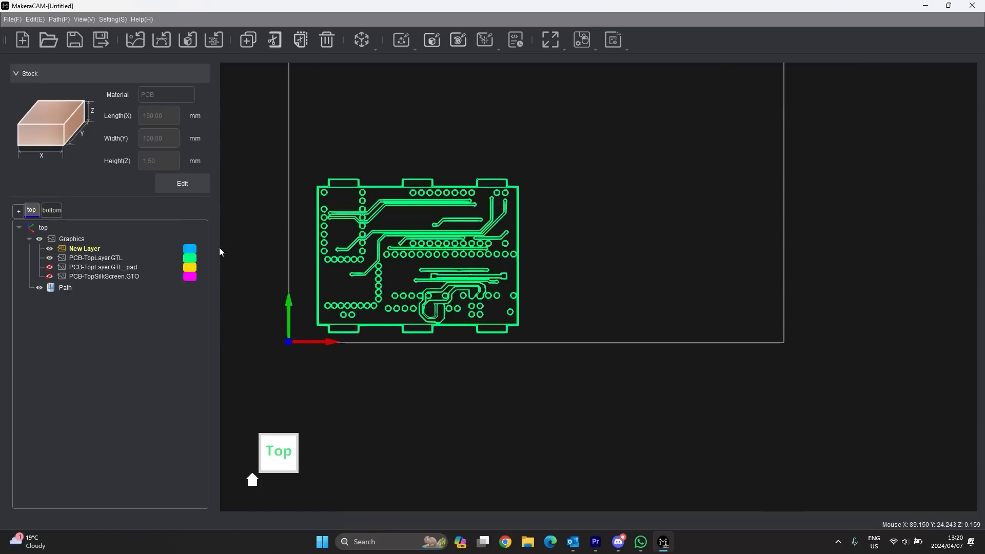
scroll(565, 241, down, 2)
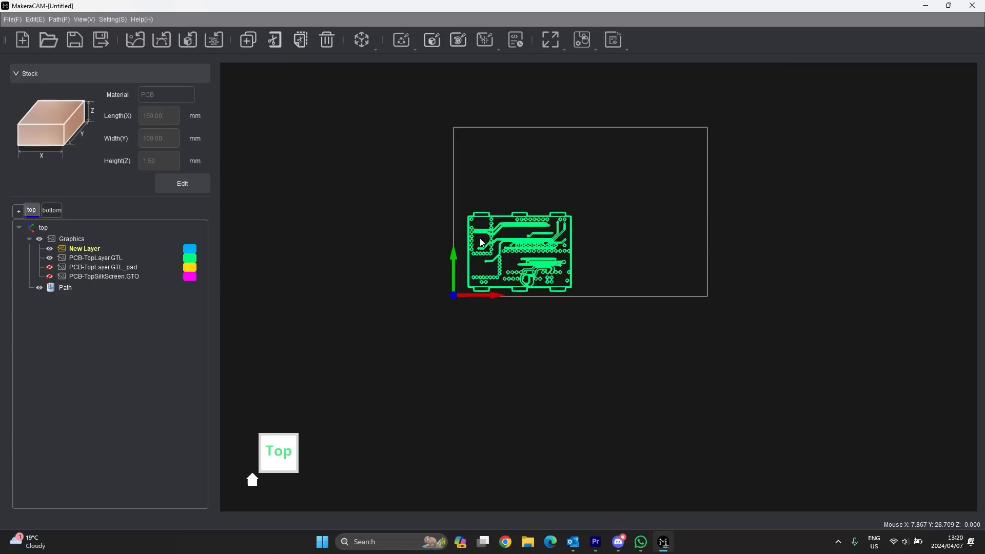
scroll(570, 241, up, 3)
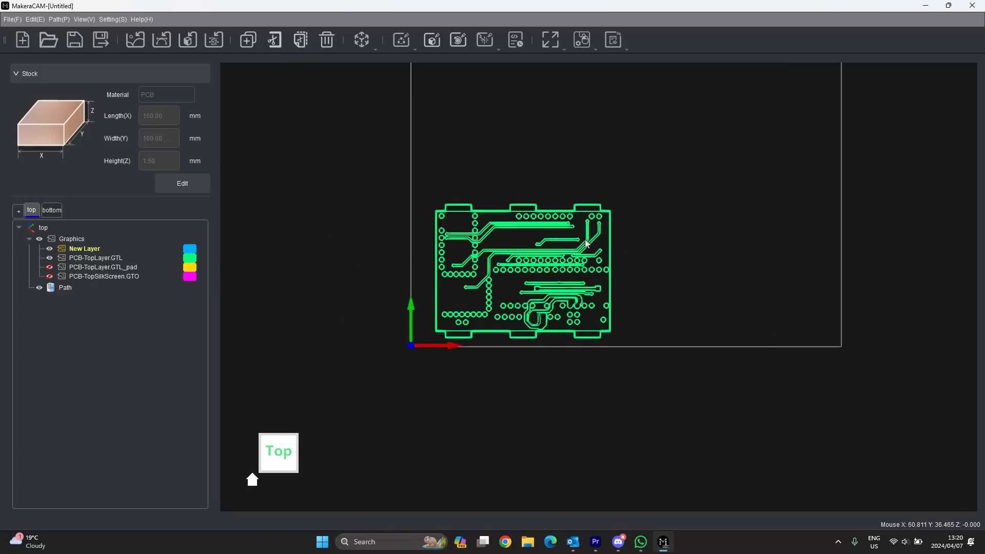
scroll(482, 205, up, 1)
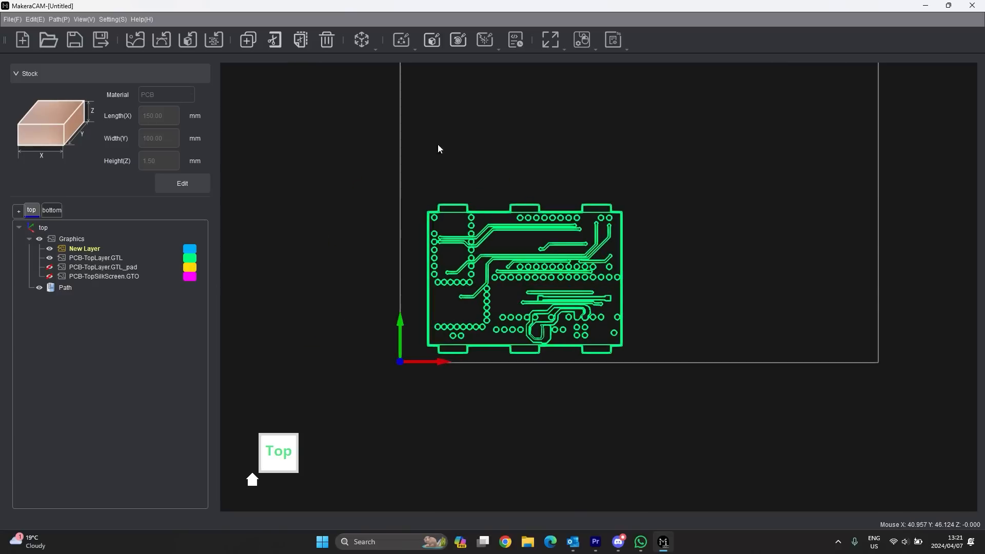
- Create a 2 mm diameter circle above the green board's top-left corner and select it
click(375, 48)
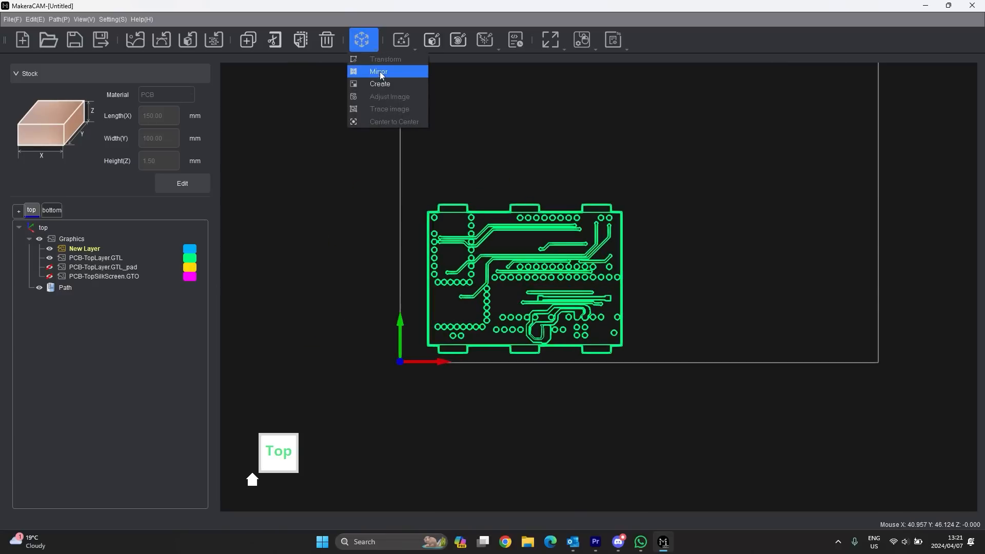
click(377, 69)
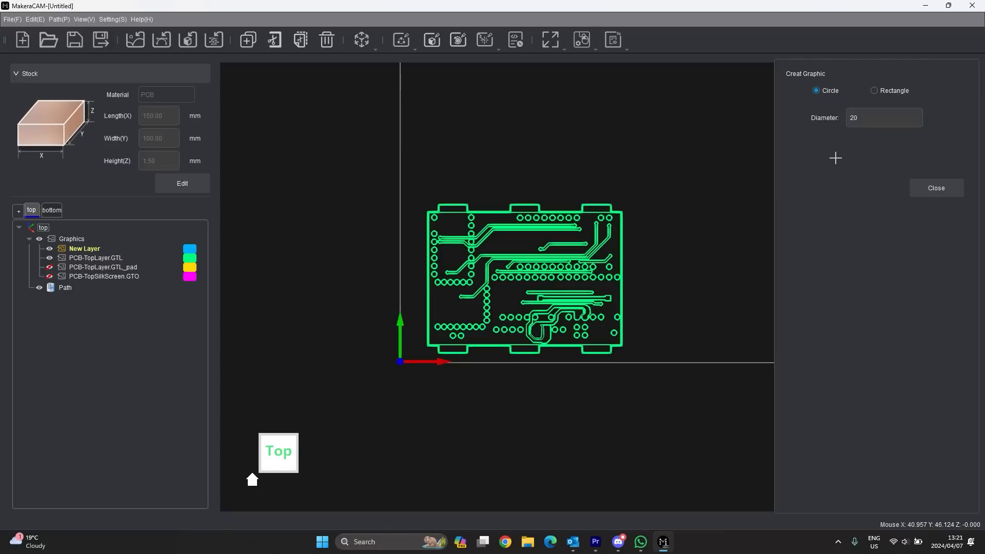
click(873, 120)
click(420, 183)
click(958, 192)
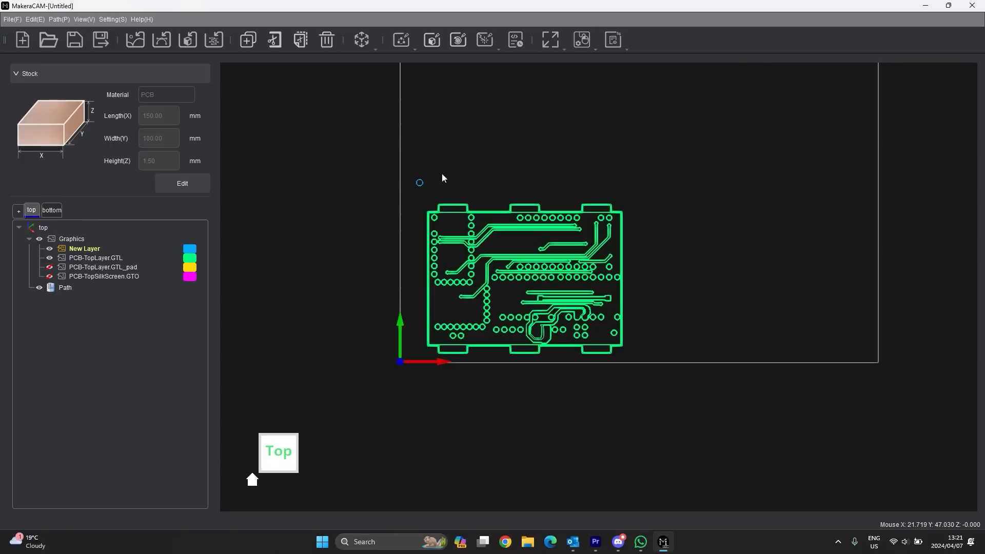
click(419, 186)
click(408, 45)
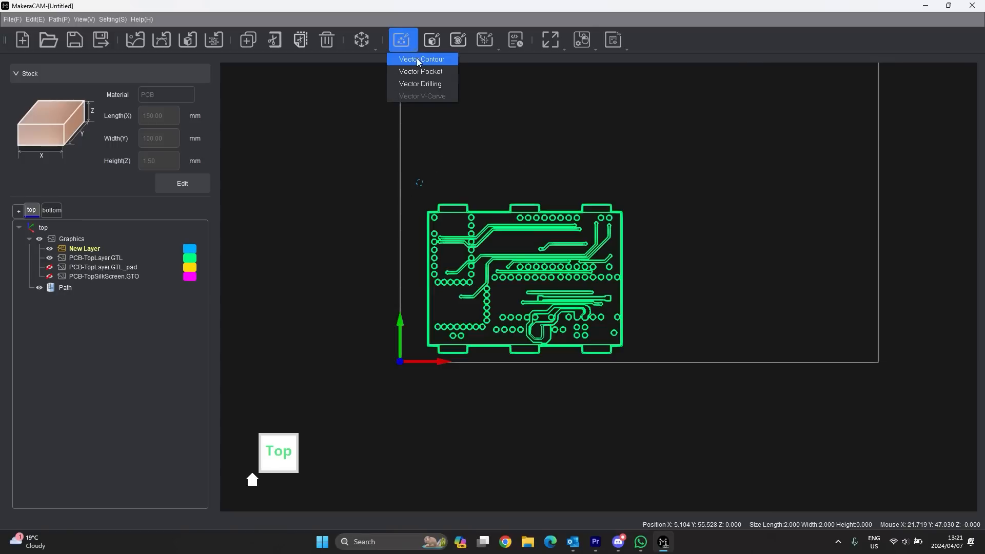
- Move the 2 mm alignment circle to X 5 mm, Y 50 mm with the Move transform
click(363, 39)
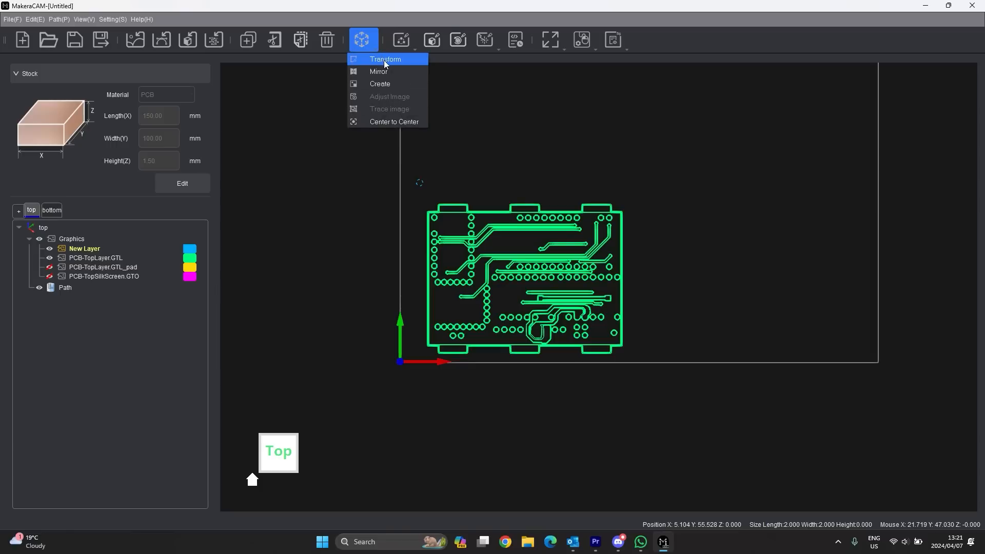
click(384, 60)
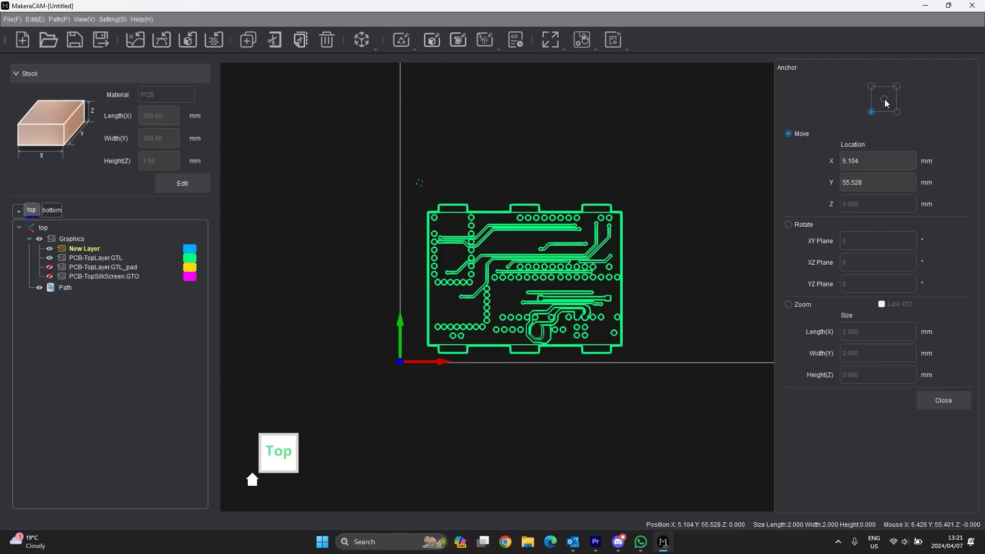
scroll(408, 366, down, 1)
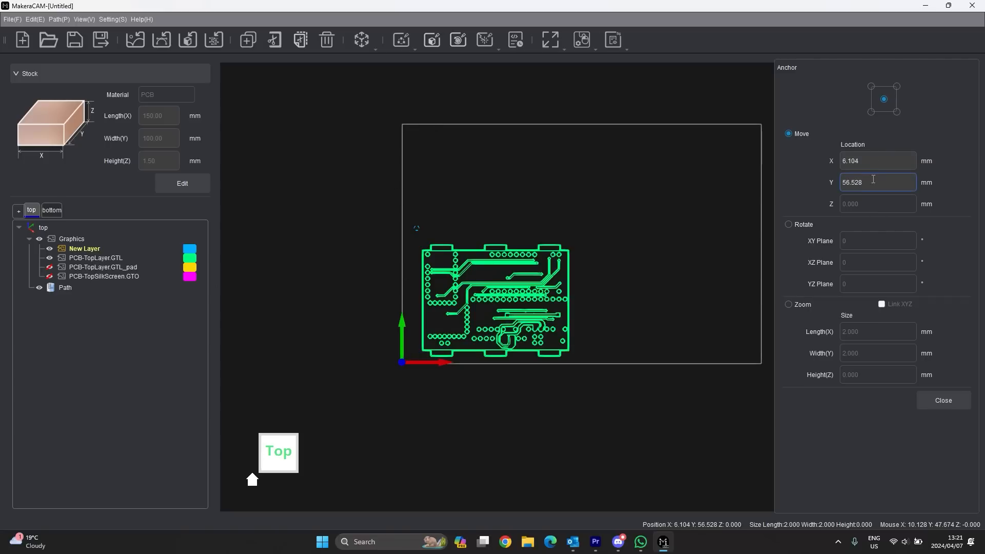
drag(880, 182, 824, 181)
text(50)
drag(873, 161, 820, 160)
text(5)
key(Tab)
- Close the Move panel and dismiss the shape-creation settings opened by mistake
click(943, 400)
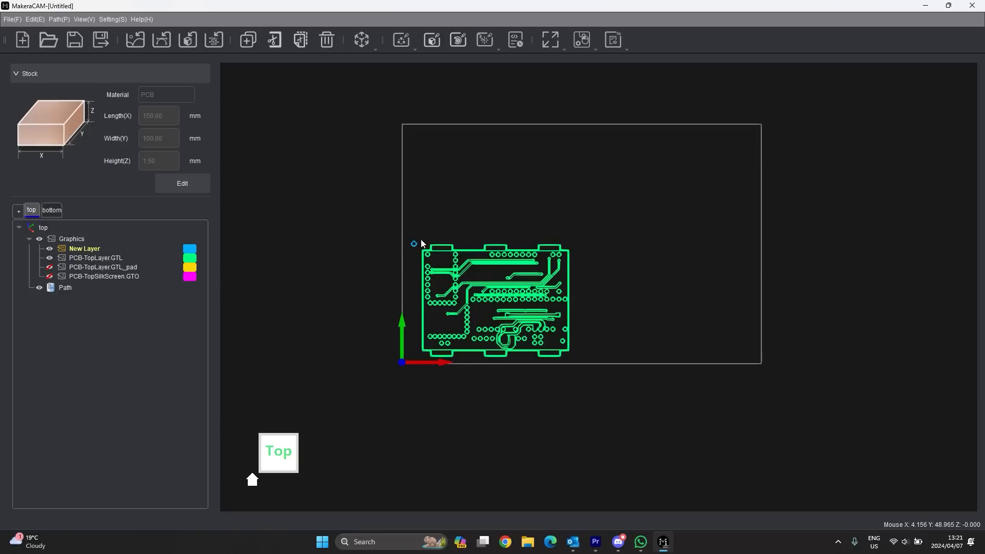
scroll(412, 248, up, 3)
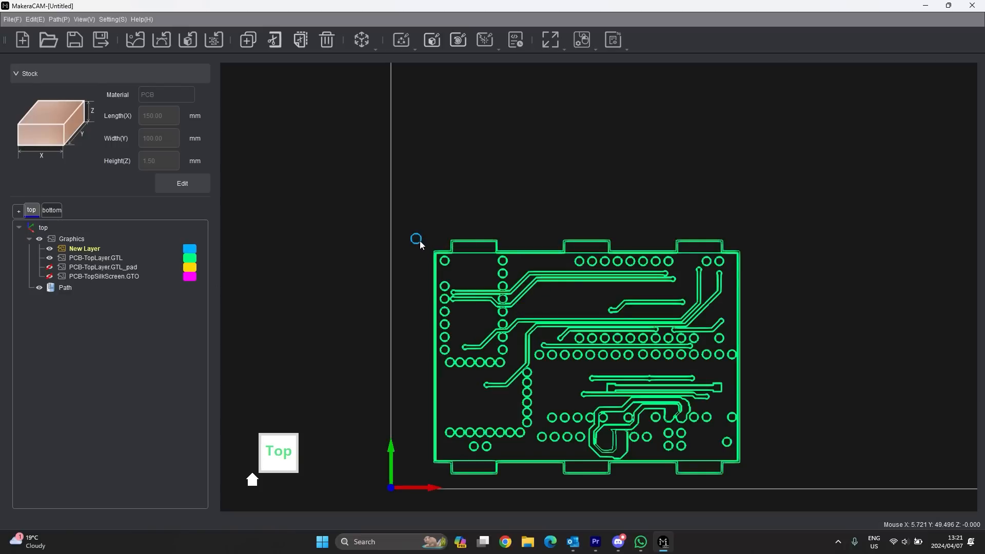
click(361, 39)
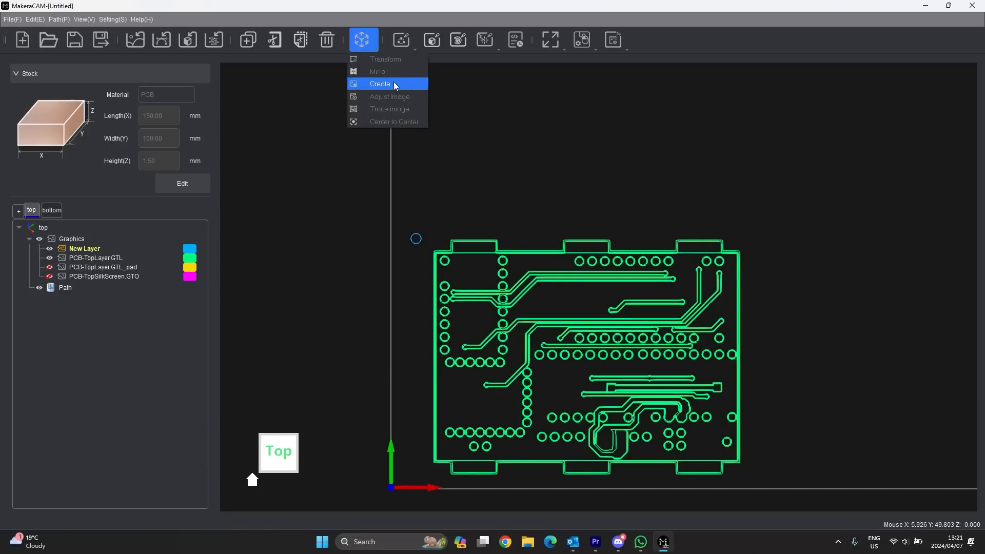
click(396, 83)
click(942, 190)
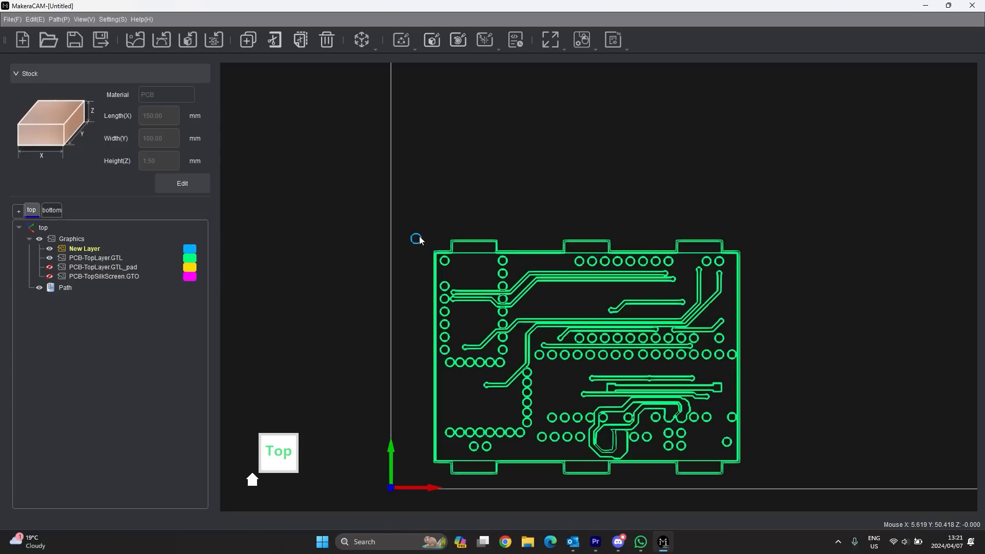
- Mirror the selected circle horizontally about the stock centre, creating a copy and keeping the original
drag(433, 221, 403, 253)
click(361, 39)
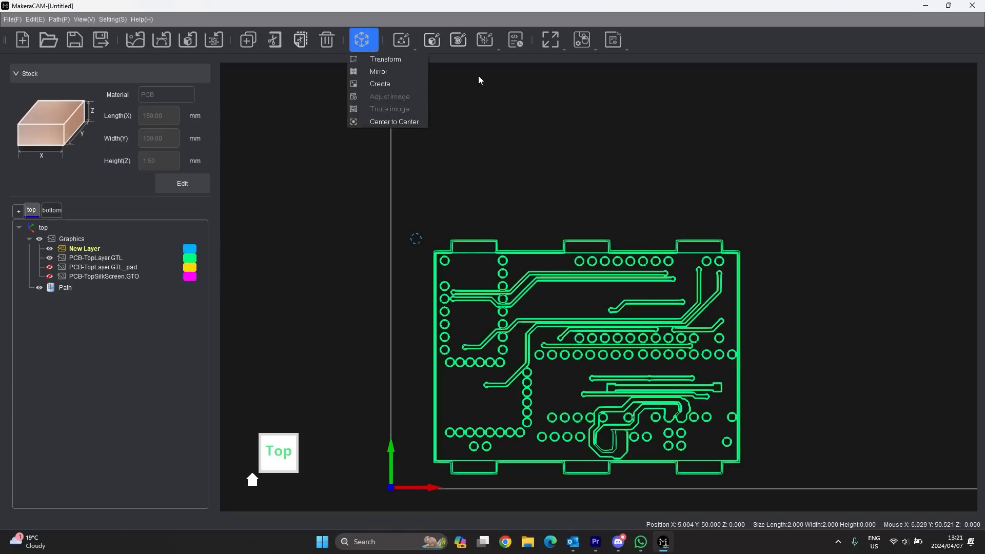
click(386, 72)
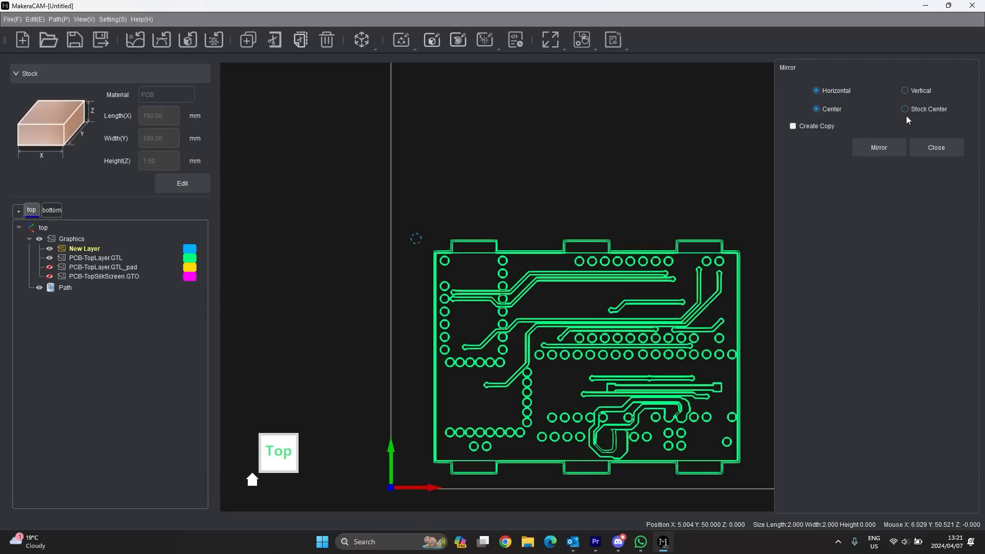
scroll(540, 198, down, 5)
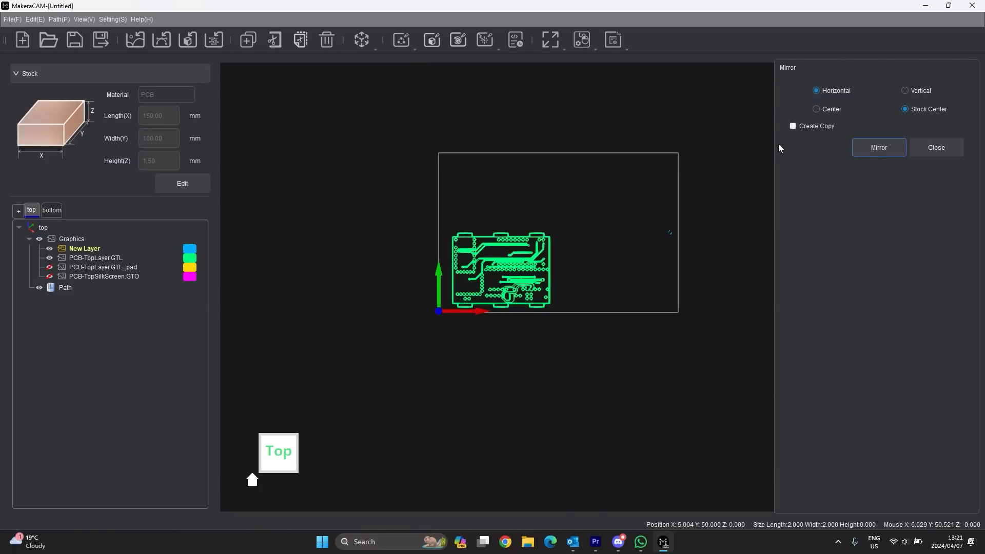
click(792, 125)
scroll(570, 245, up, 3)
scroll(683, 195, down, 2)
click(935, 149)
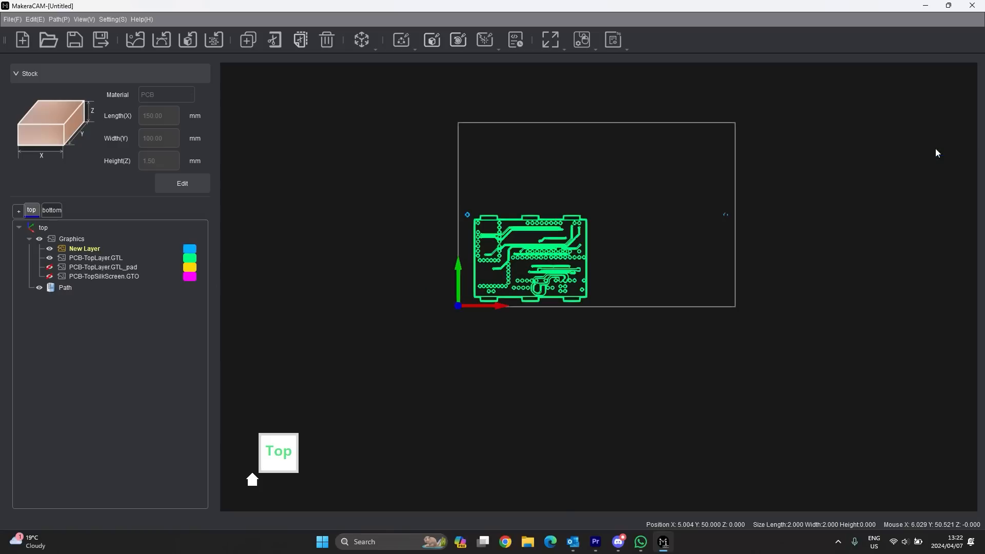
scroll(693, 208, up, 3)
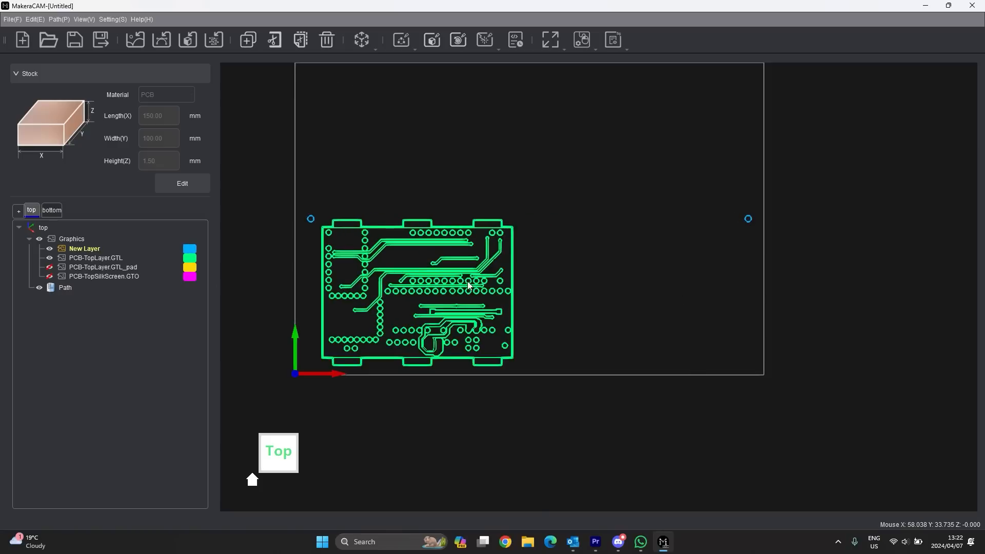
scroll(667, 280, down, 3)
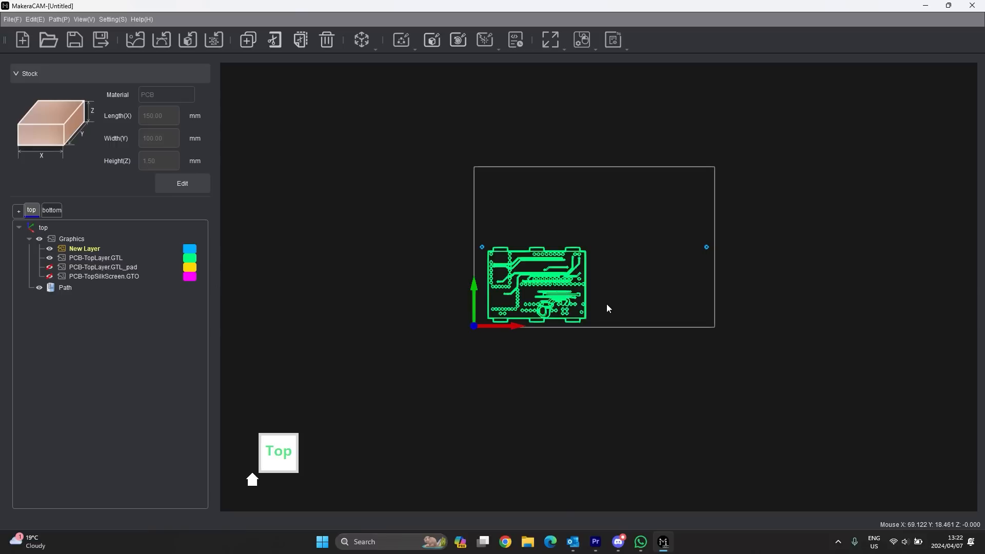
scroll(577, 281, up, 5)
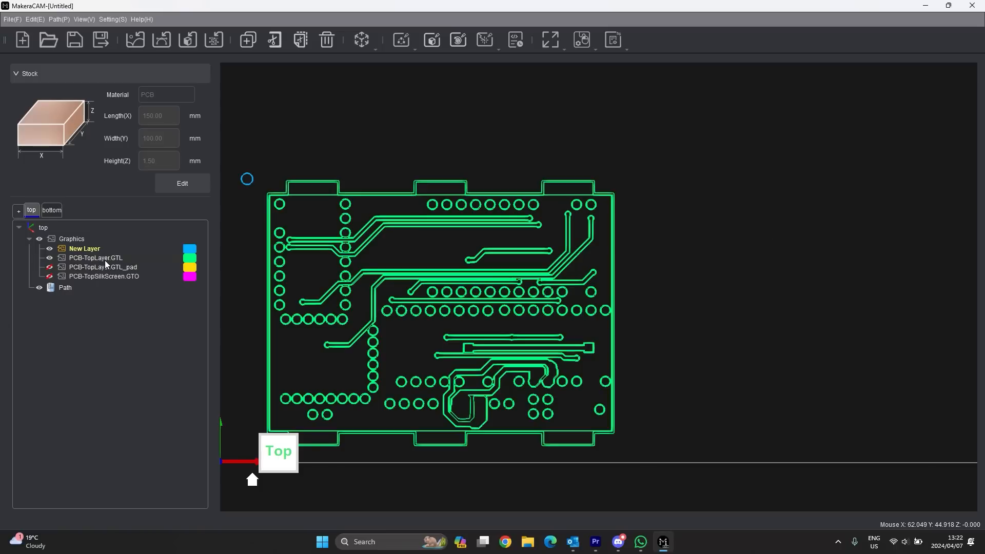
scroll(595, 191, up, 3)
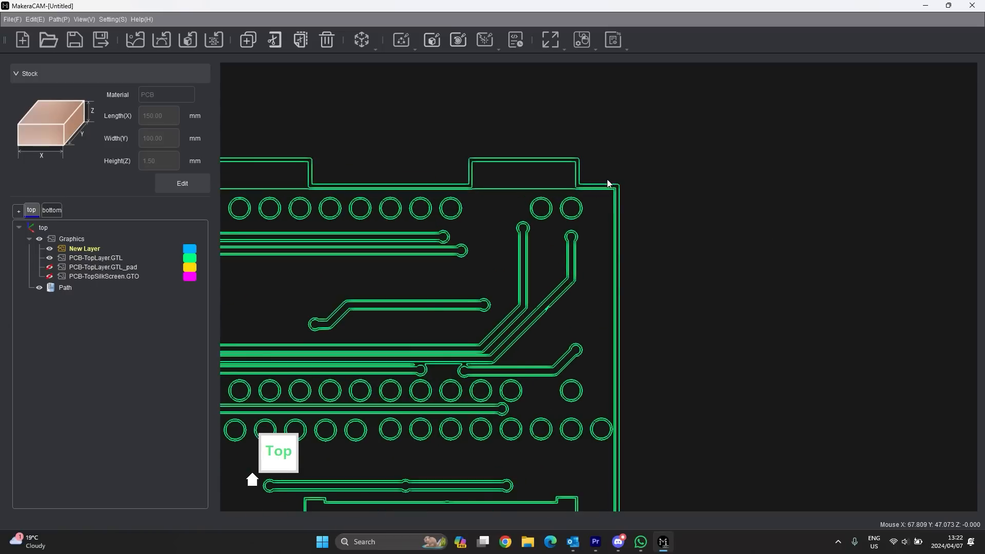
scroll(608, 183, down, 5)
scroll(420, 200, up, 3)
scroll(521, 169, up, 3)
scroll(520, 170, up, 2)
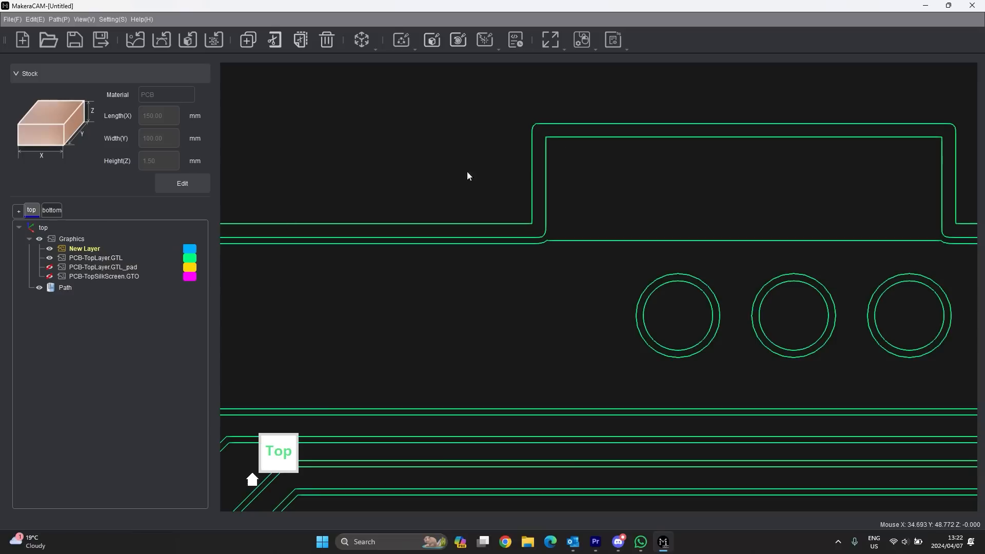
click(532, 156)
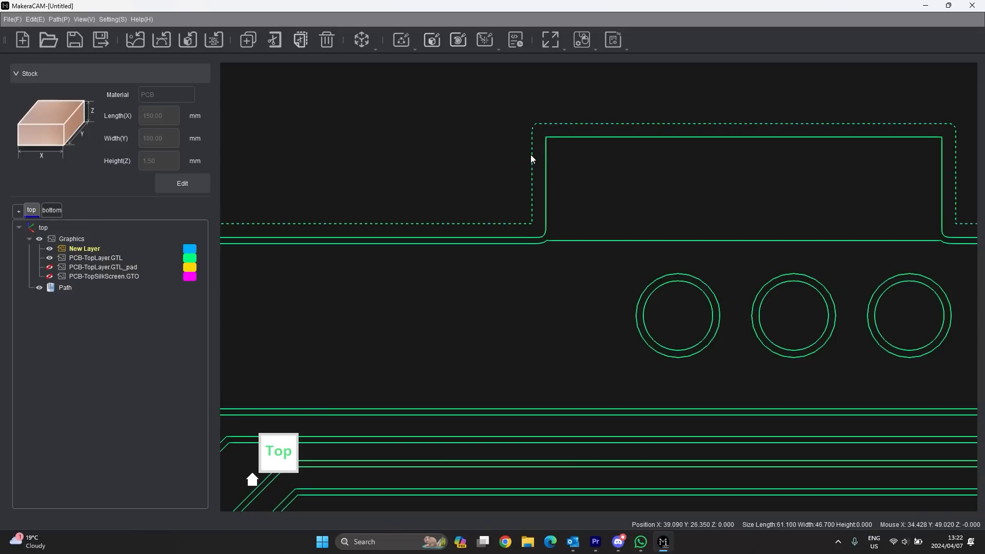
scroll(471, 197, down, 2)
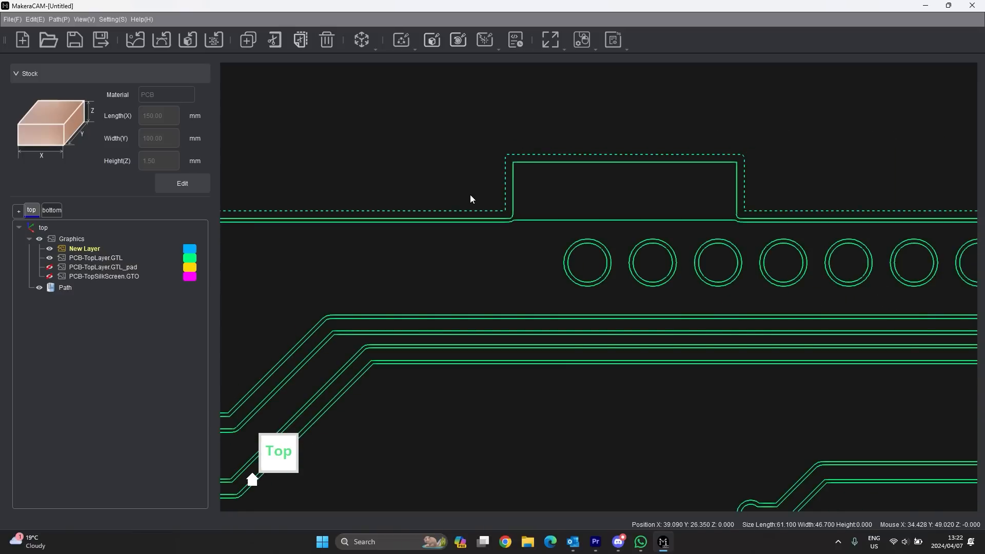
scroll(471, 199, down, 2)
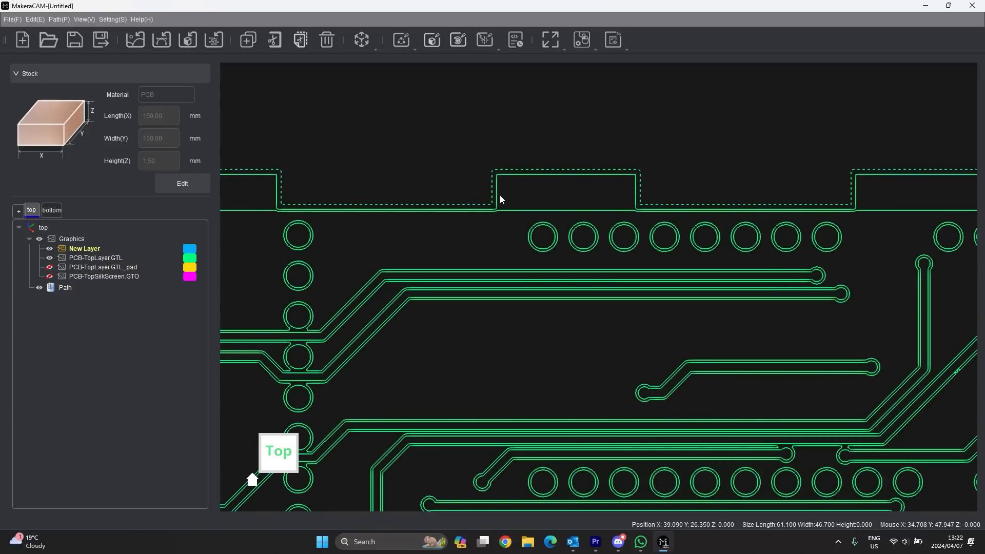
scroll(638, 178, up, 2)
scroll(642, 182, down, 8)
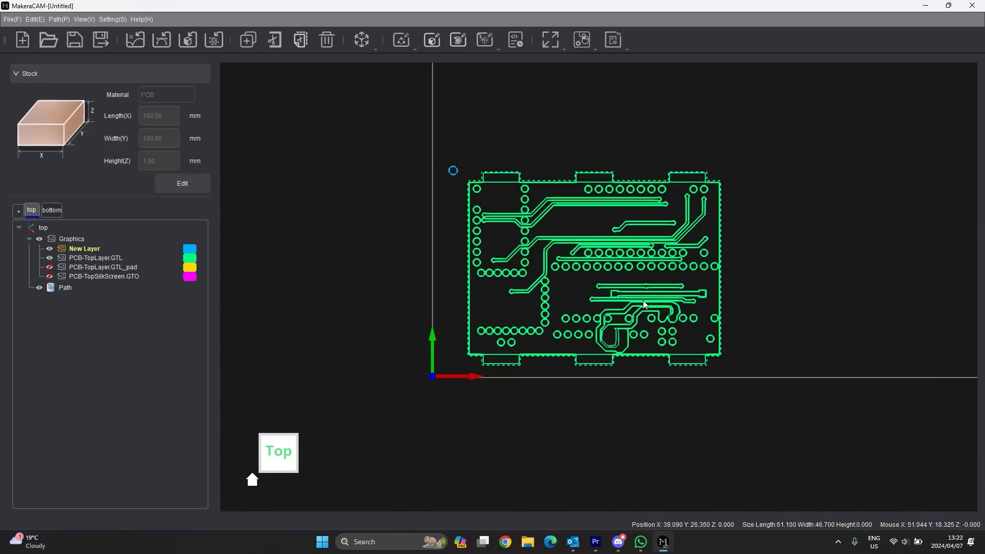
scroll(719, 179, up, 6)
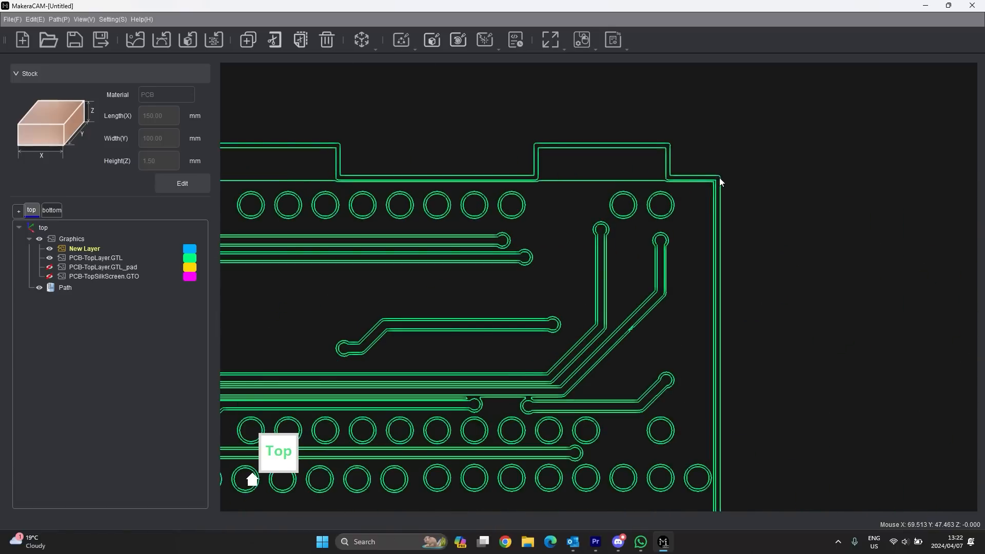
click(720, 180)
scroll(622, 146, up, 3)
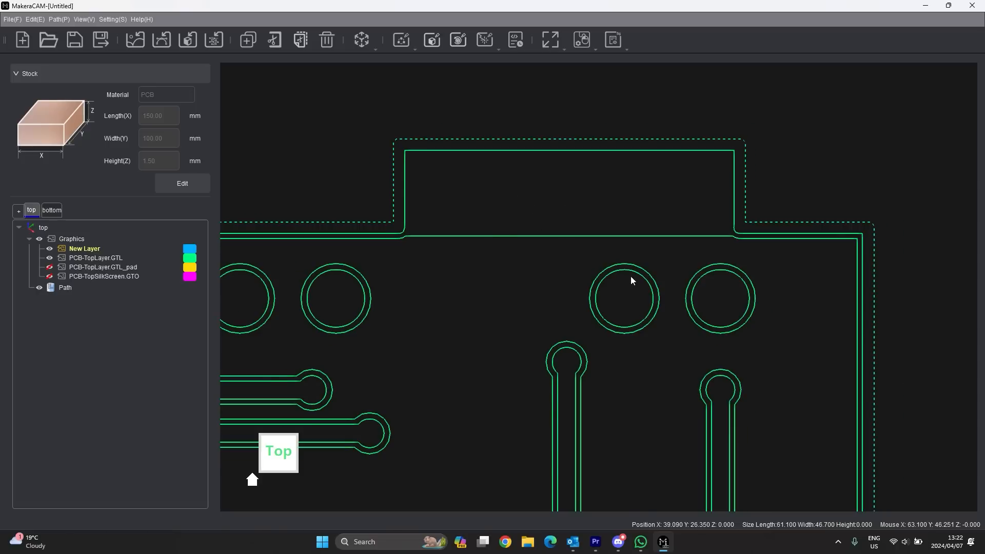
scroll(630, 276, up, 2)
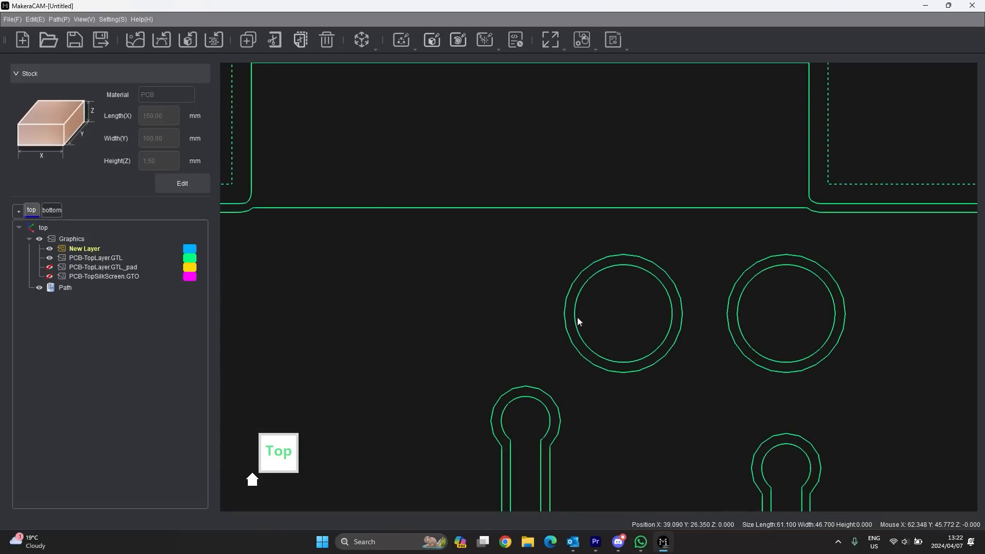
scroll(577, 312, down, 2)
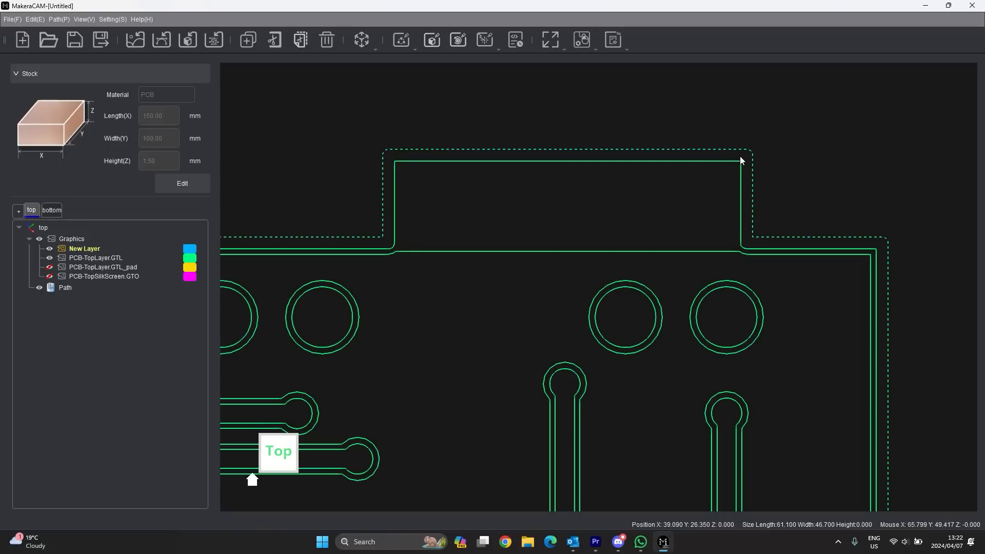
click(771, 135)
drag(771, 134, 748, 163)
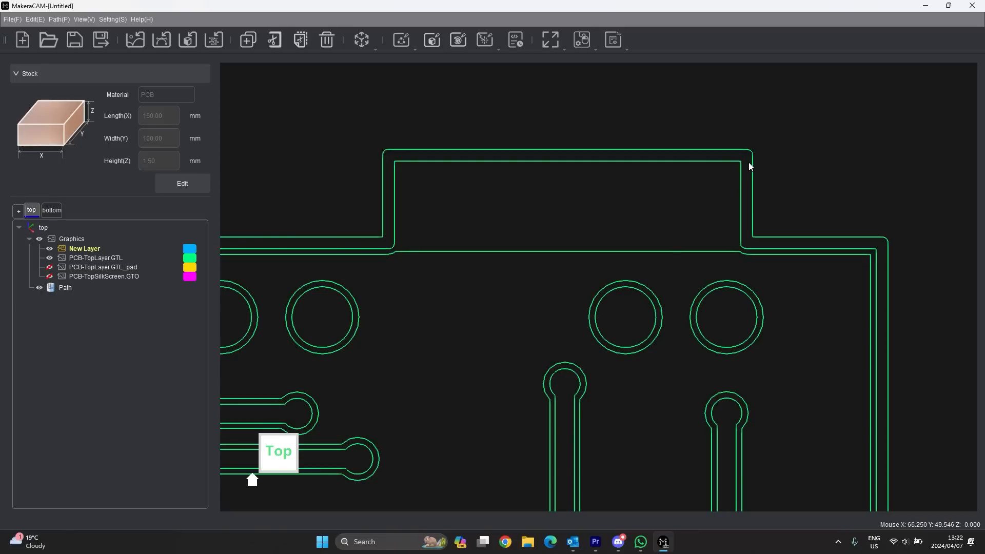
click(752, 165)
scroll(753, 162, down, 6)
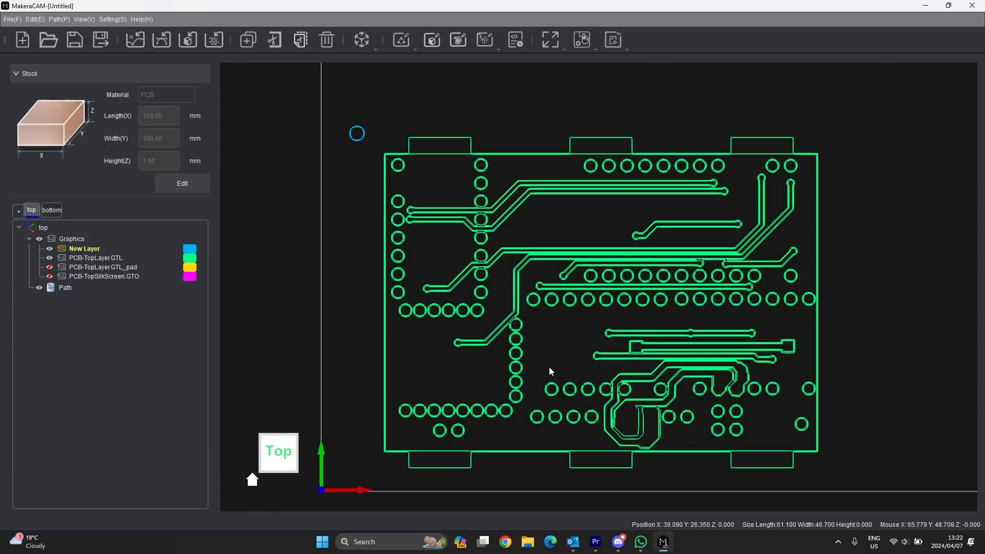
scroll(546, 365, up, 3)
scroll(555, 368, down, 2)
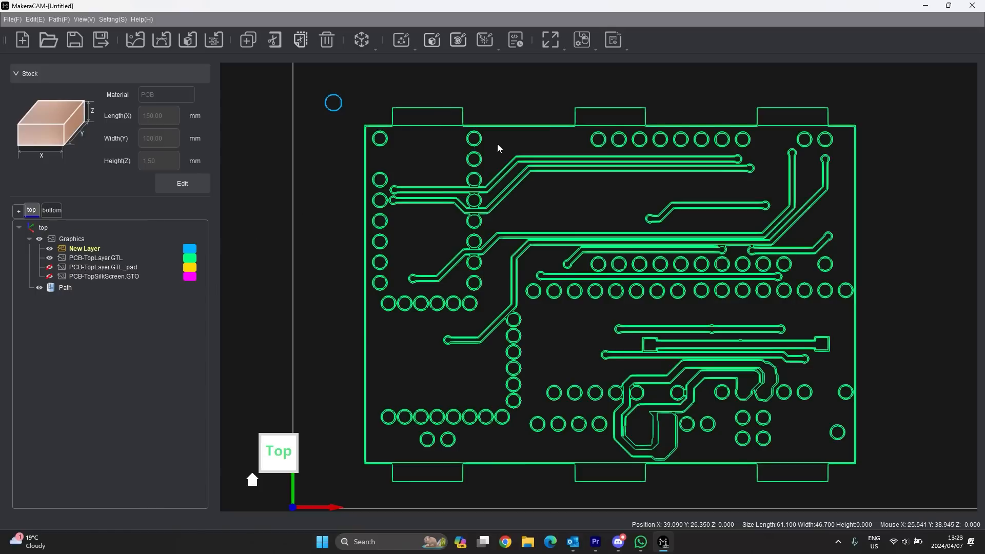
scroll(497, 146, down, 3)
- Select all PCB-TopLayer.GTL graphics from the layer tree and bring up the Vector toolpath types
drag(779, 103, 399, 380)
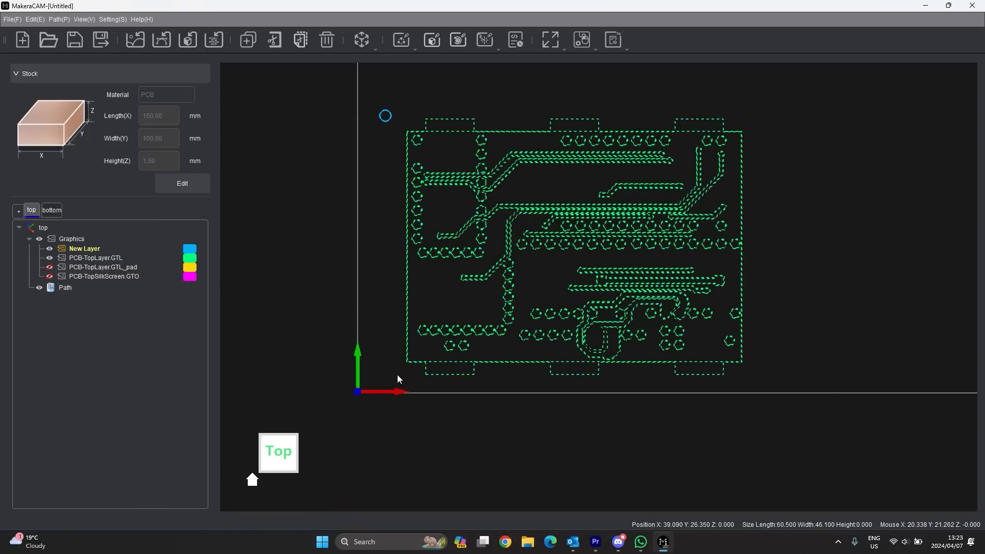
right_click(95, 258)
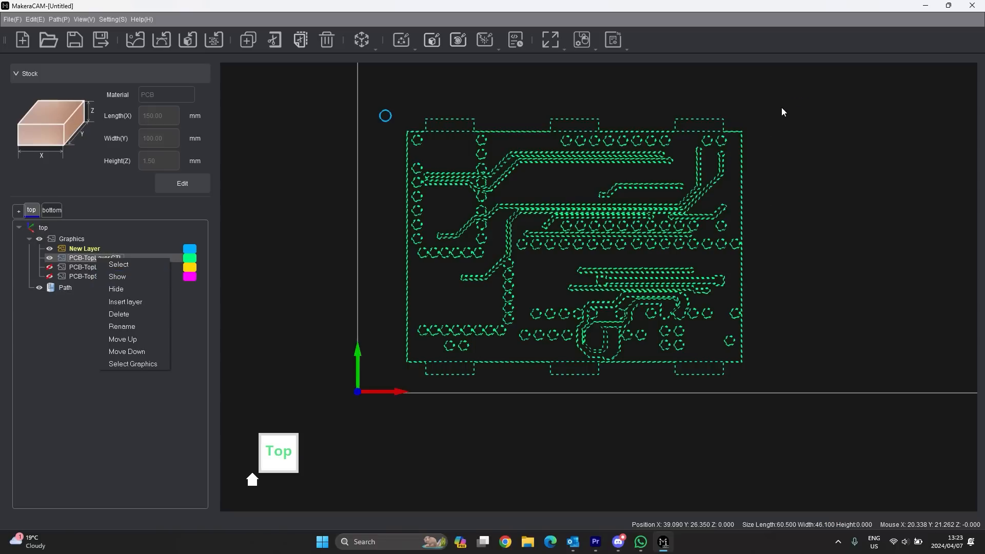
click(146, 366)
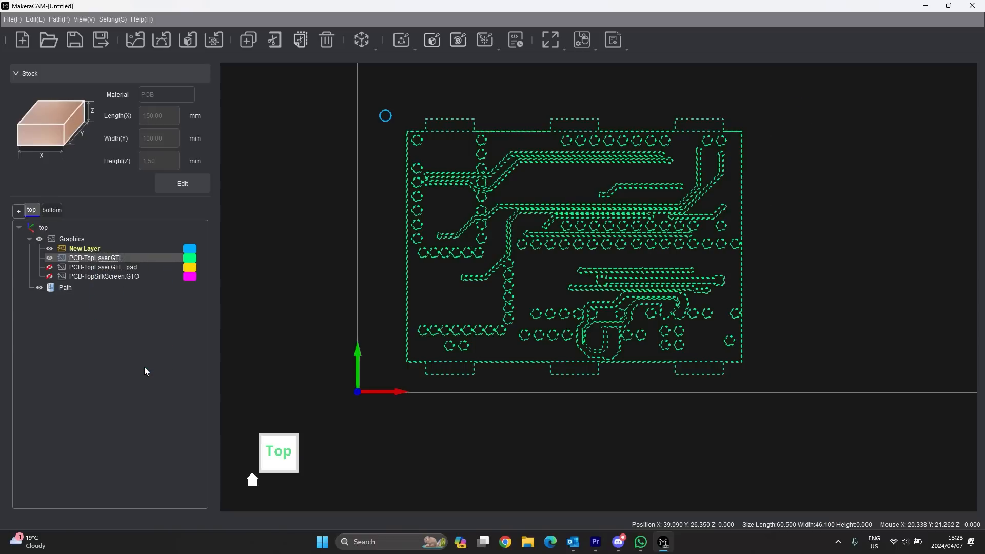
click(401, 44)
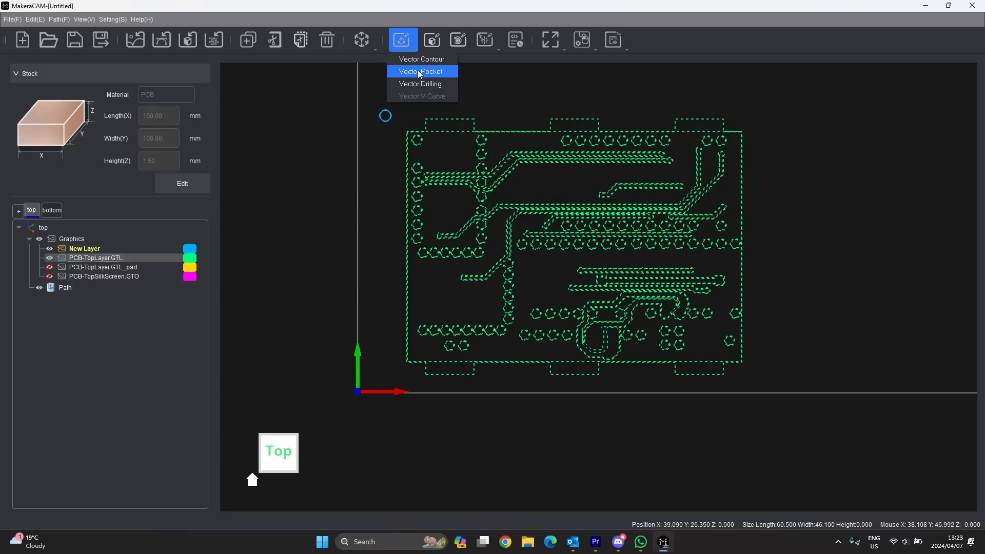
- Create a Vector Pocket toolpath and name it 'top traces'
click(418, 71)
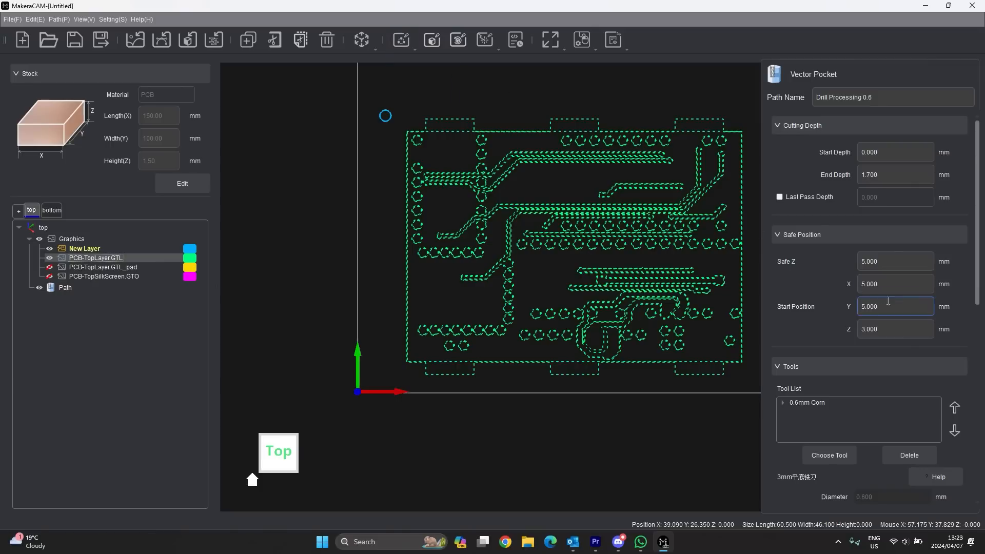
click(882, 103)
drag(903, 97, 815, 98)
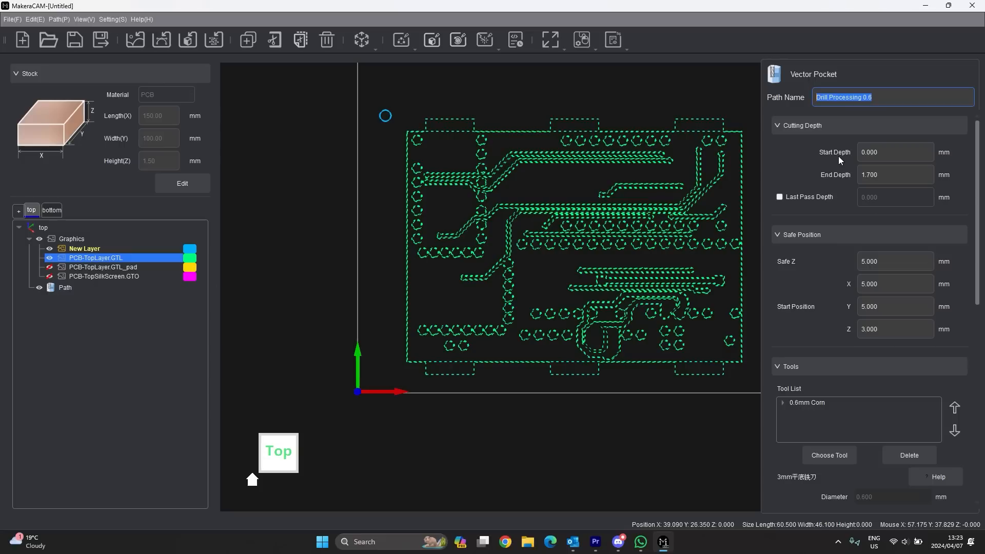
text(top traces)
click(902, 148)
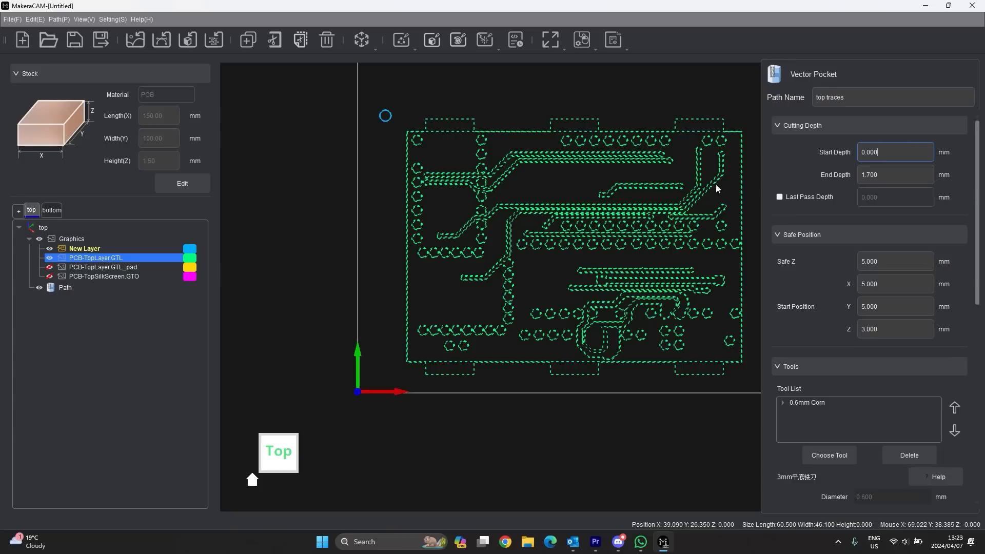
- Set the end depth to 0.05 mm and review the 0.6mm Corn bit's settings
click(898, 174)
key(BackSpace)
key(BackSpace)
key(BackSpace)
key(BackSpace)
key(BackSpace)
text(0.0)
click(888, 262)
scroll(857, 307, down, 1)
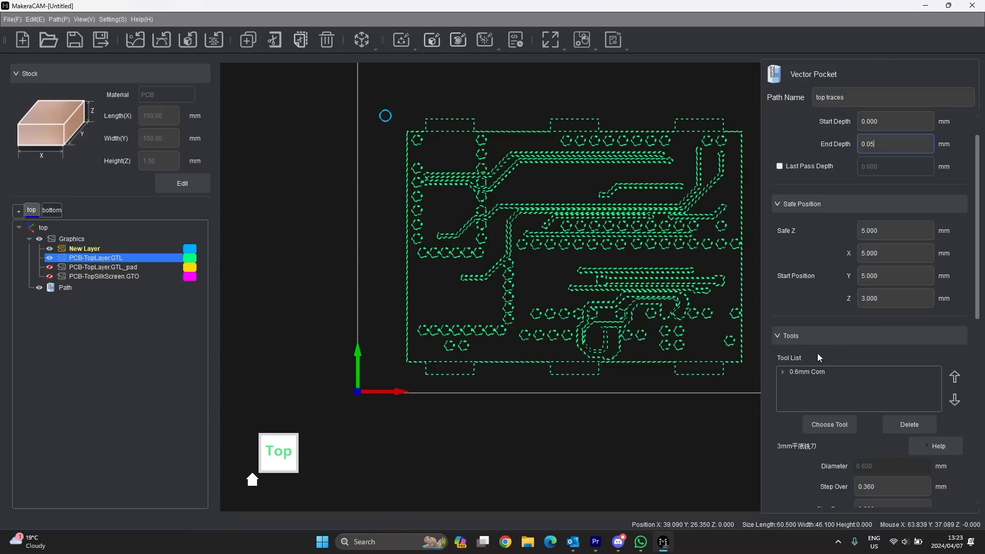
click(799, 373)
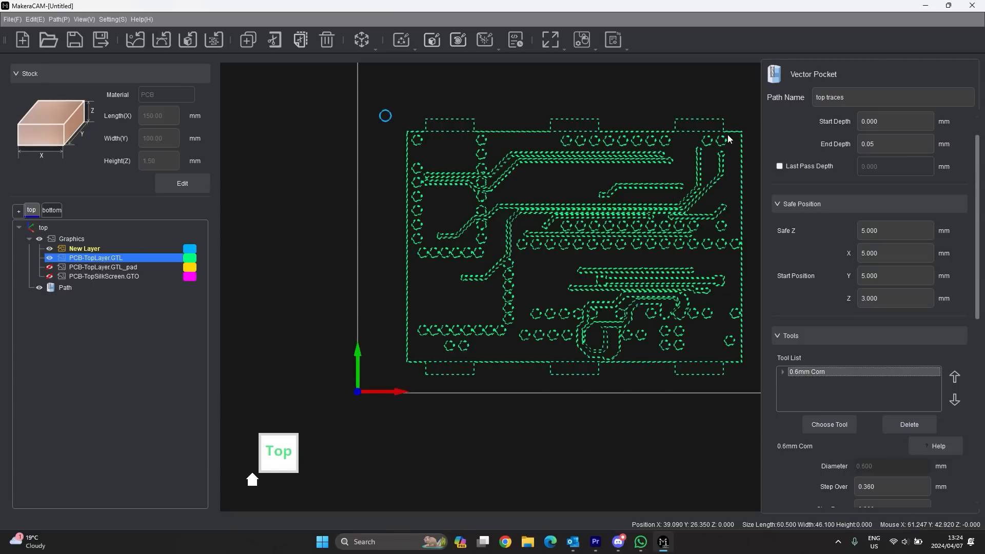
scroll(729, 134, up, 4)
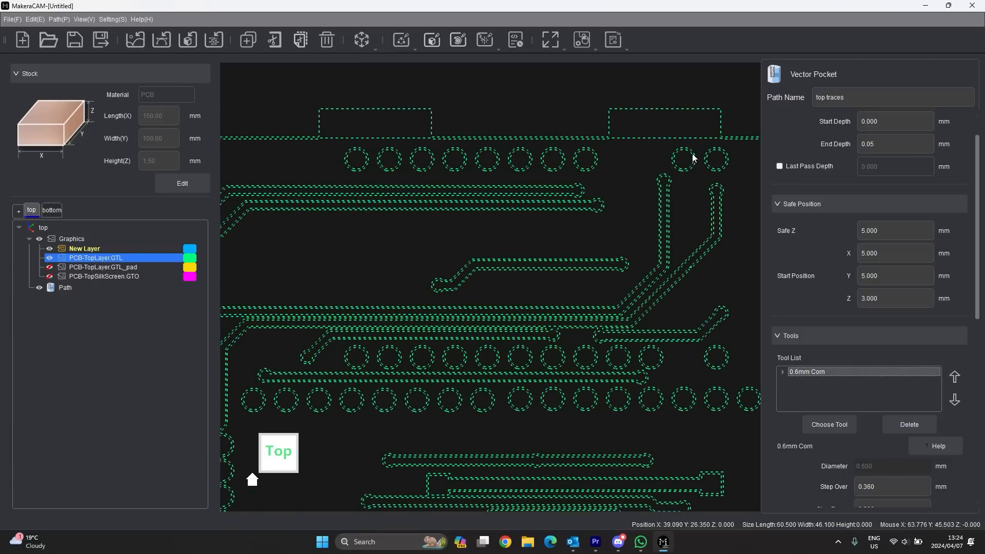
scroll(567, 233, down, 5)
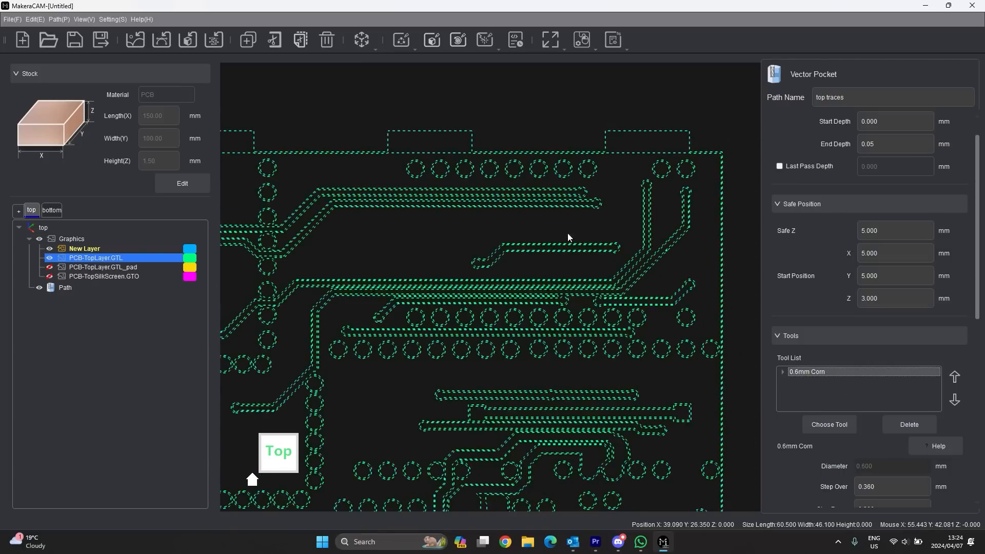
- Add the 0.6mm Corn bit with PCB parameters, then remove the duplicate Corn entry
click(838, 426)
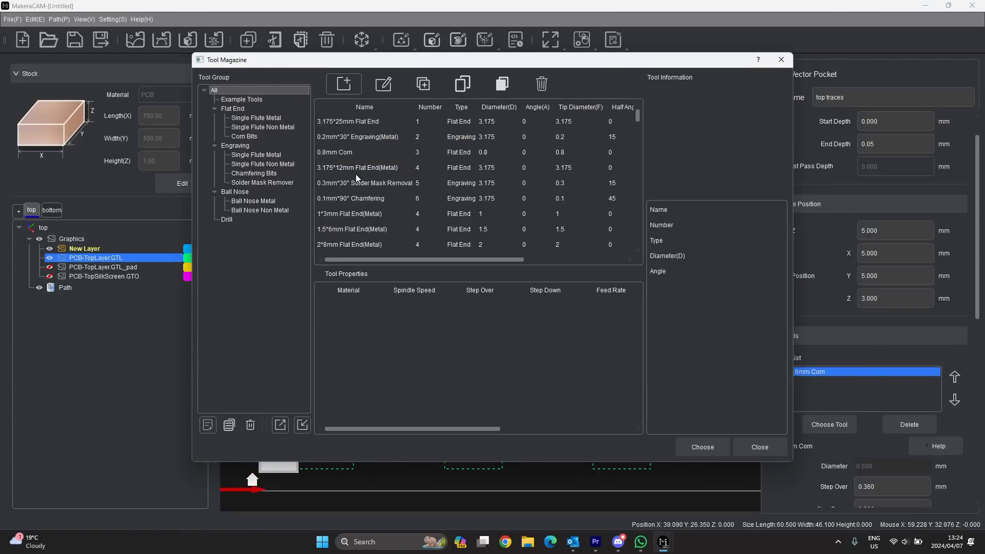
click(244, 136)
click(345, 123)
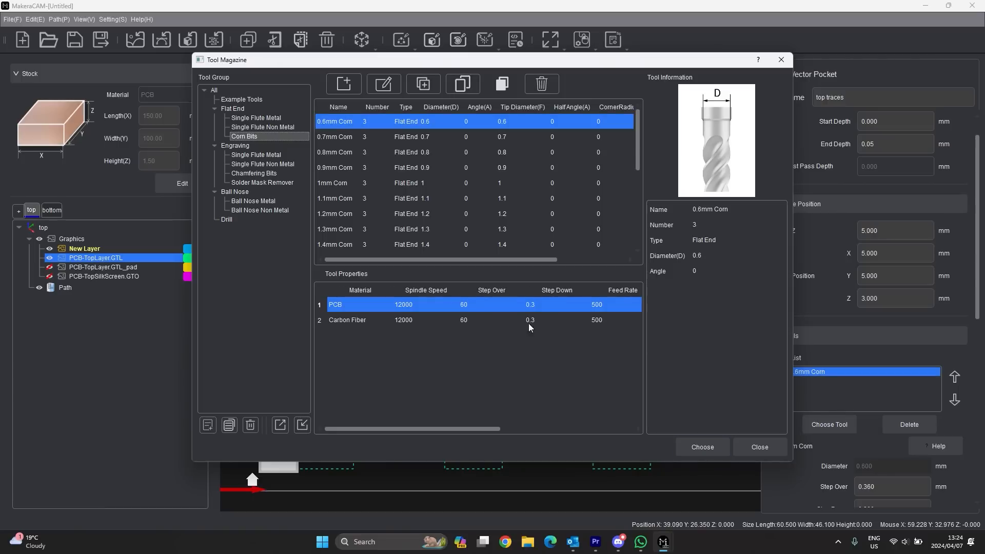
click(340, 306)
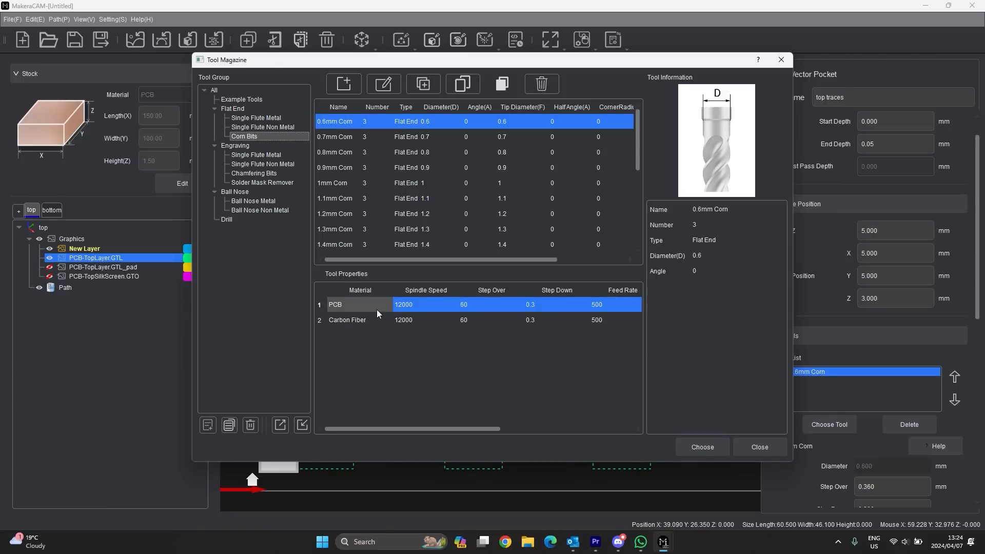
click(723, 446)
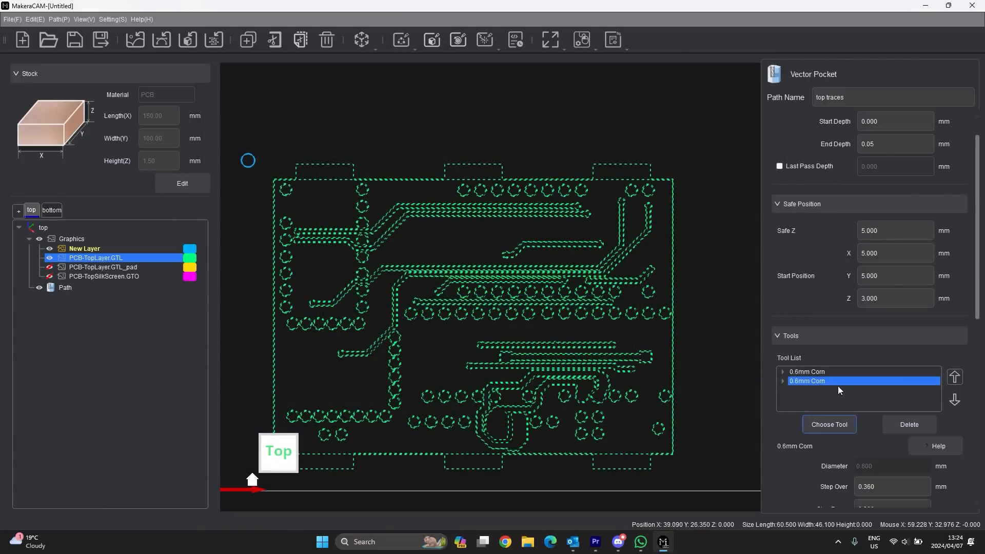
click(819, 382)
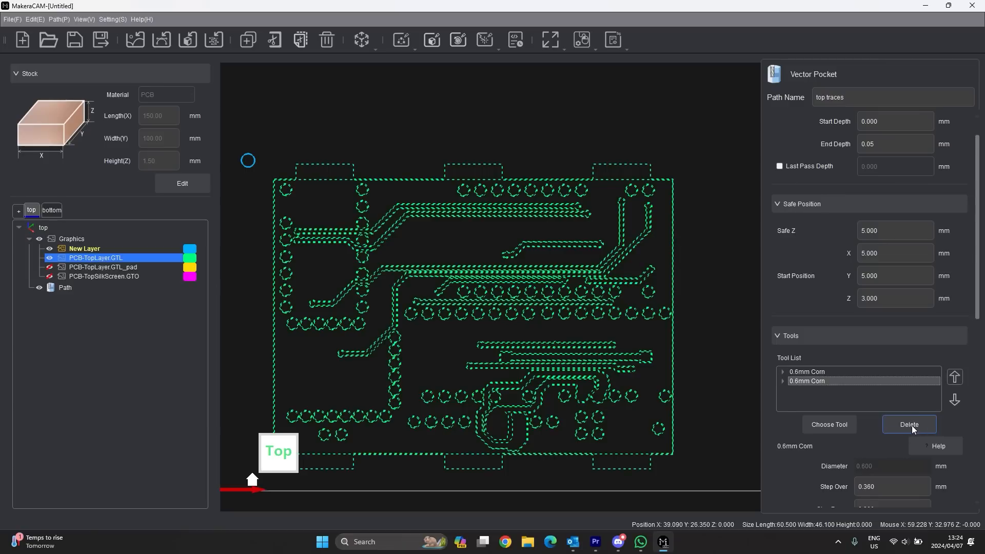
click(912, 426)
- Add the 0.1mm*60° Engraving(Metal) single-flute bit to the toolpath and review its settings
click(820, 427)
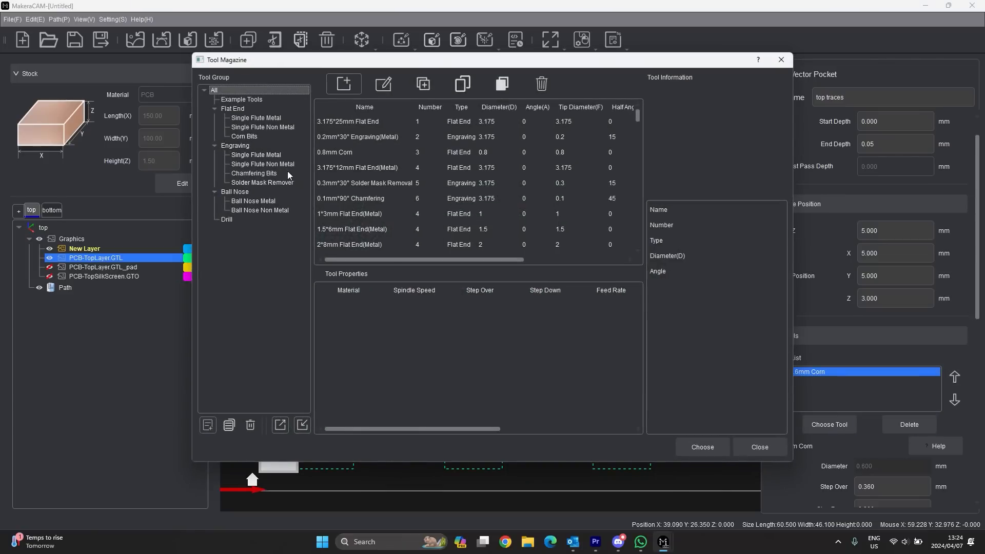
click(266, 155)
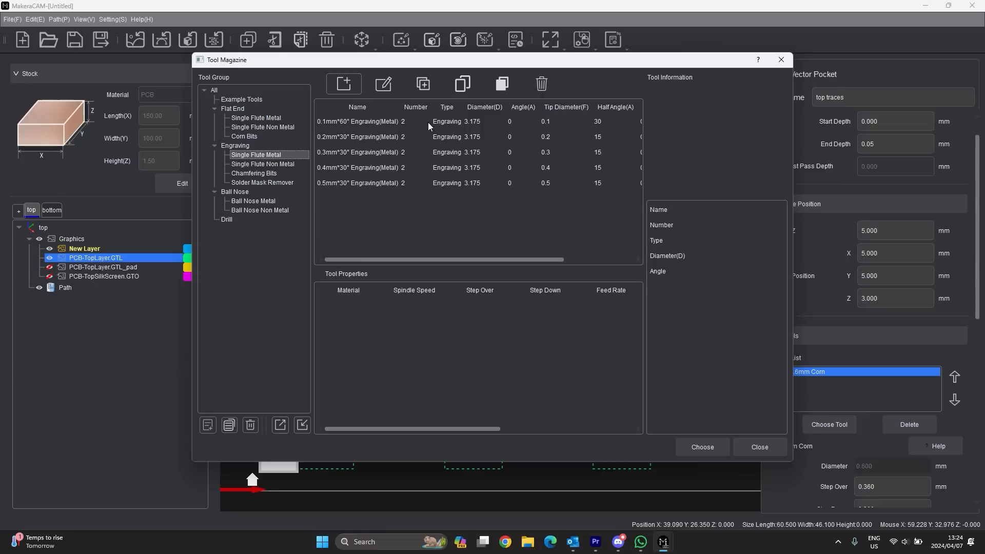
click(374, 121)
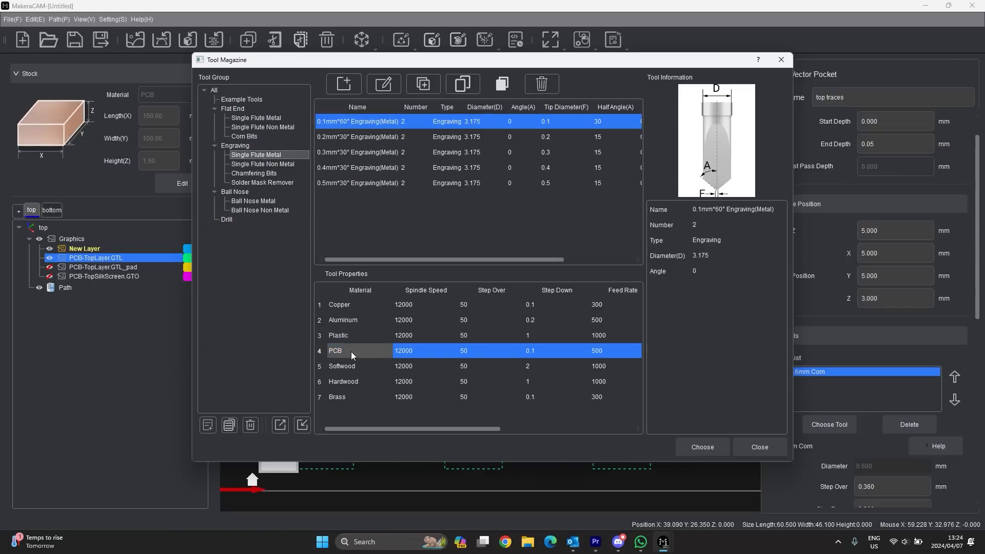
click(702, 447)
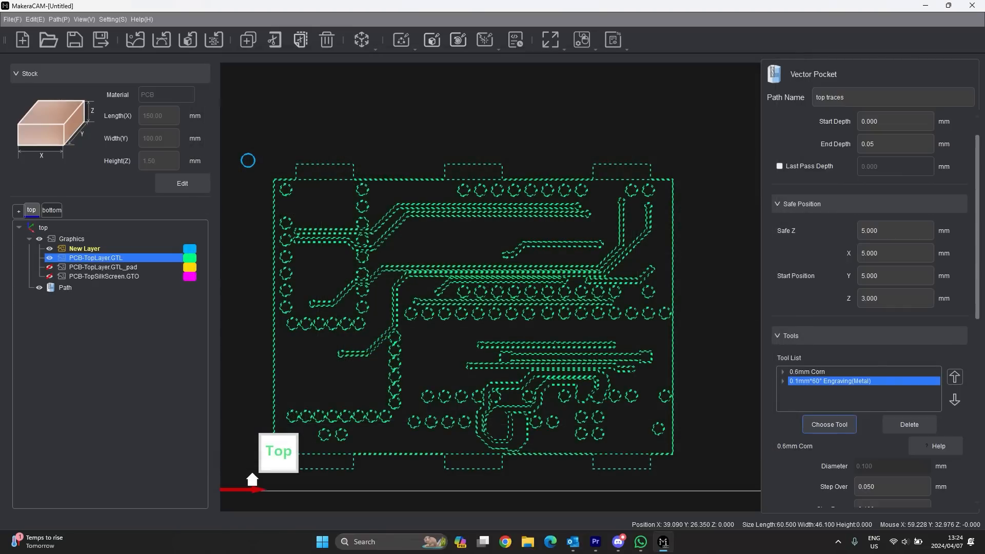
click(824, 381)
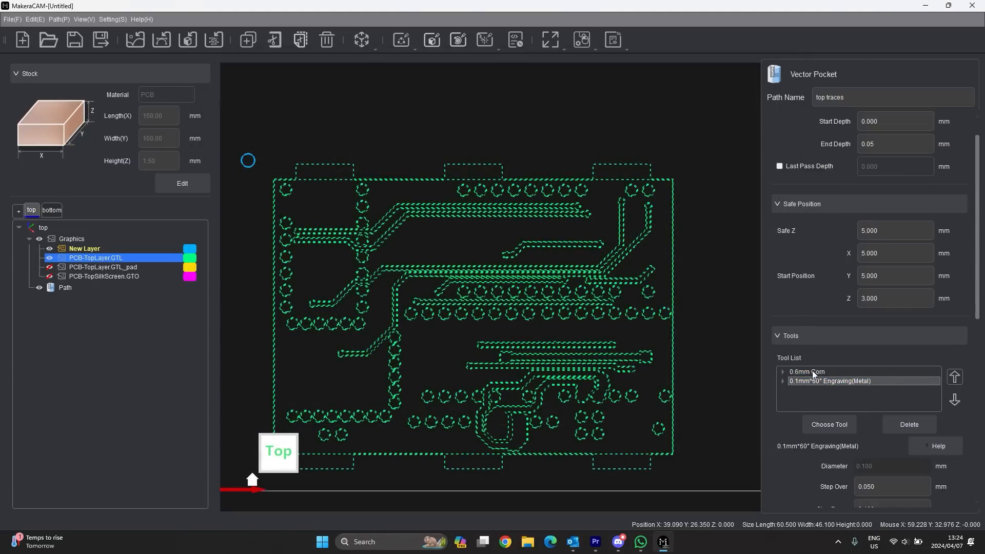
click(812, 372)
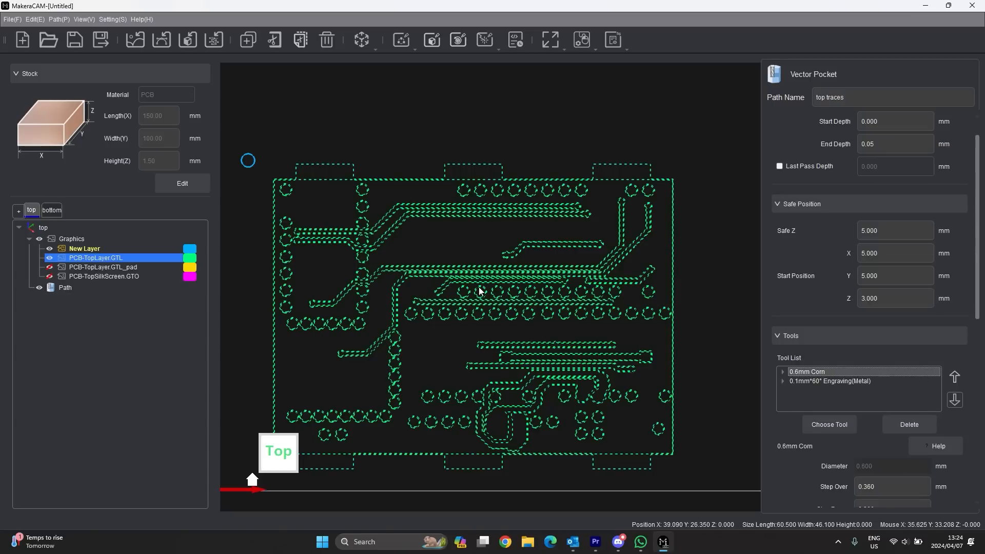
scroll(832, 389, down, 10)
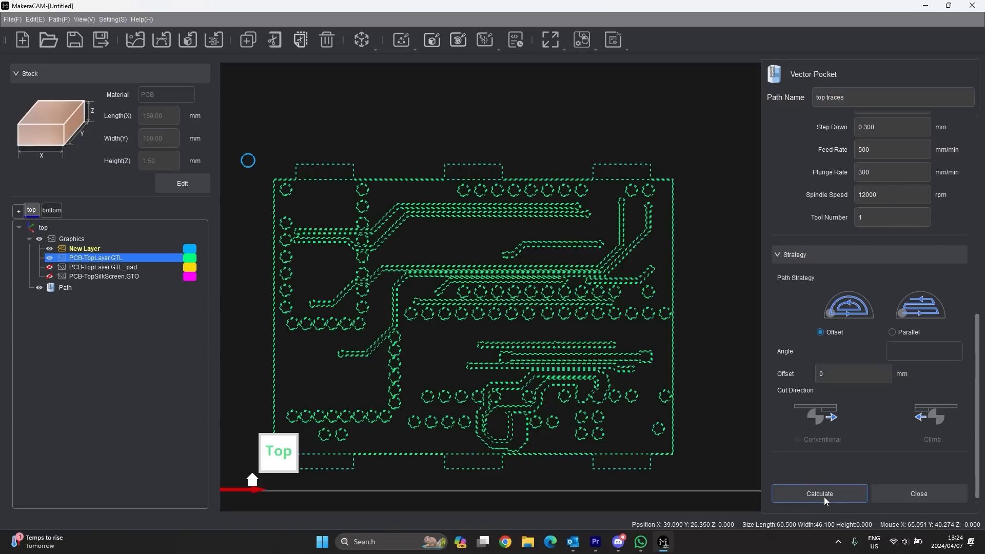
scroll(831, 462, up, 10)
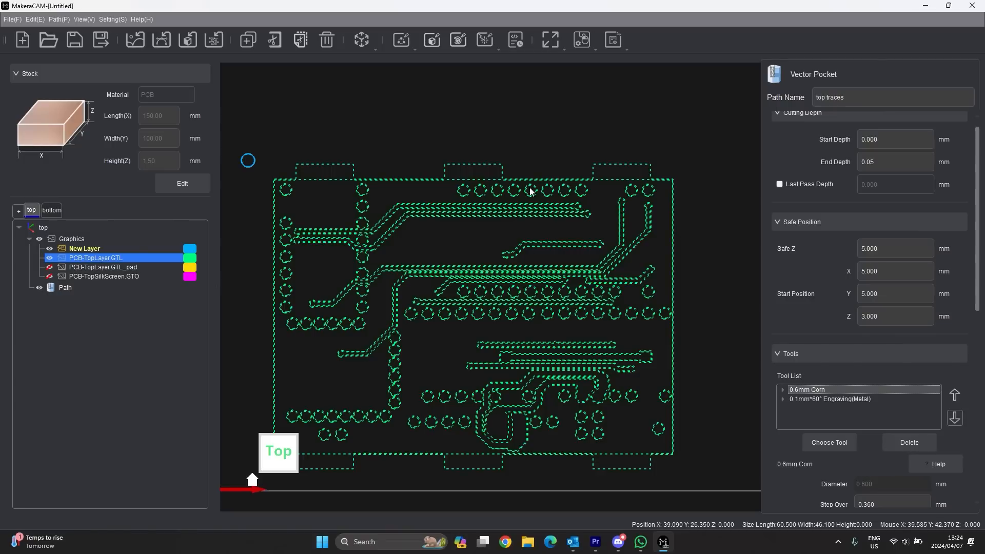
click(845, 399)
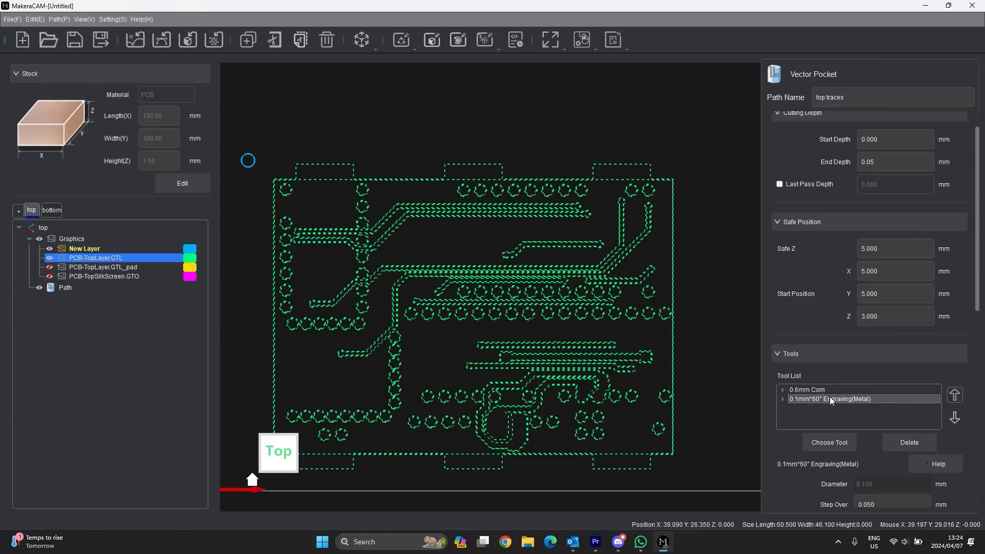
scroll(841, 433, up, 1)
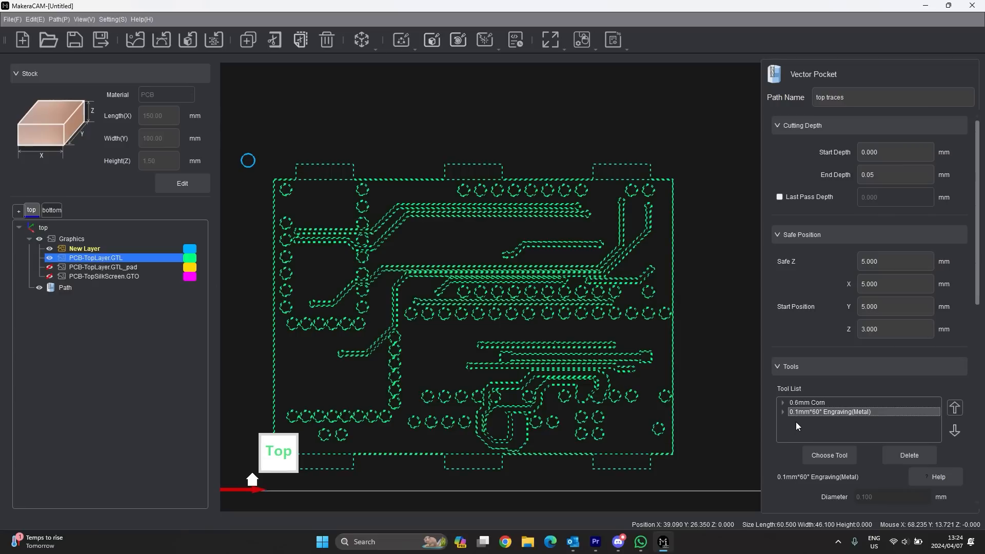
scroll(829, 405, down, 2)
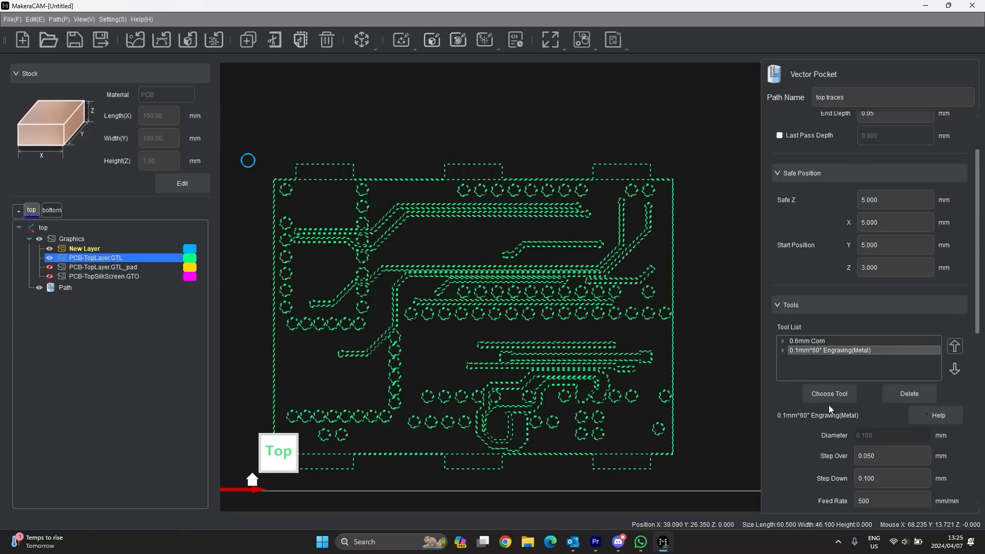
click(822, 342)
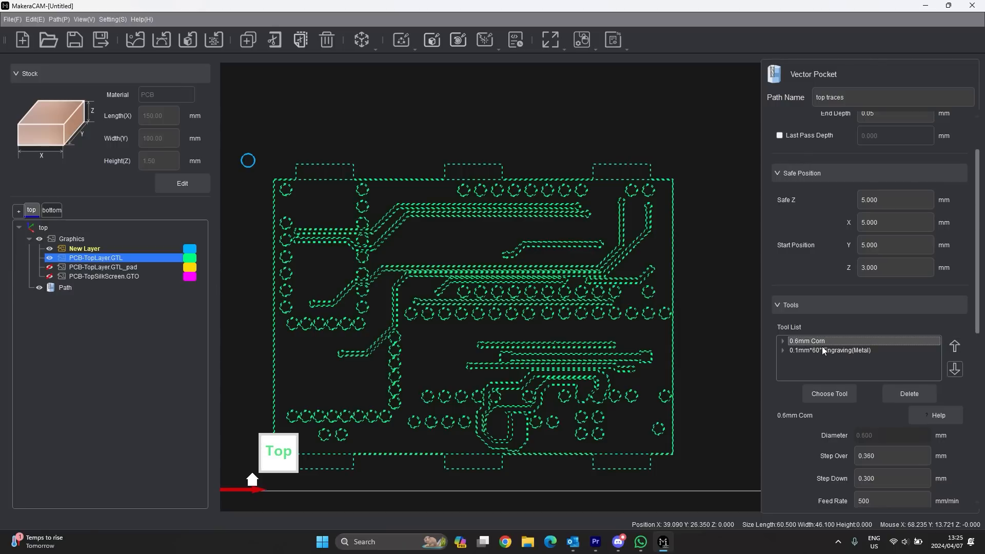
scroll(822, 343, down, 4)
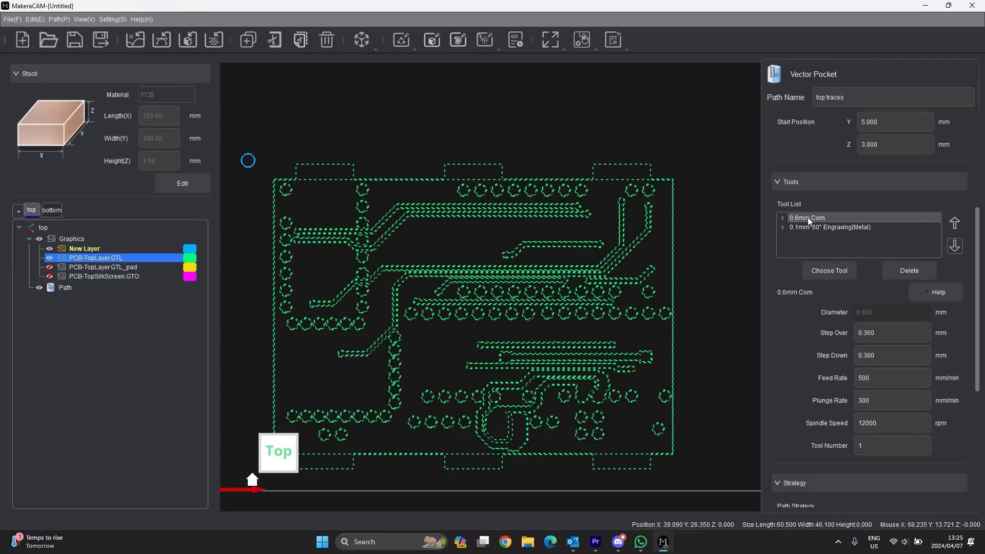
click(879, 448)
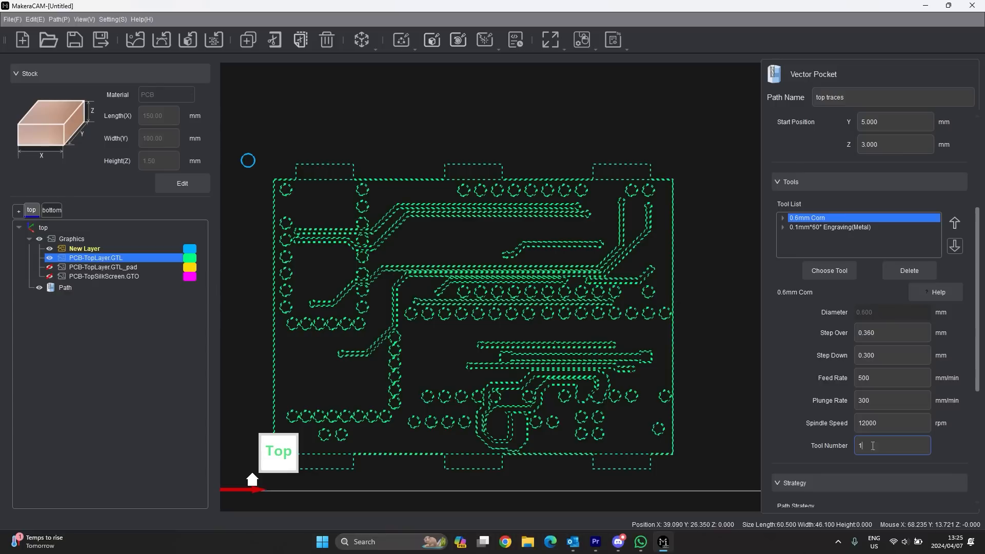
click(843, 226)
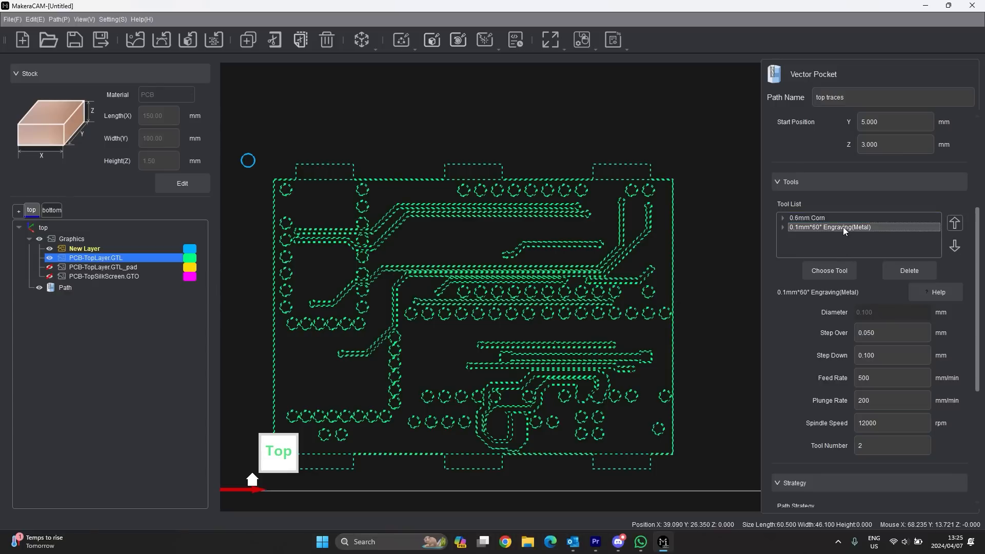
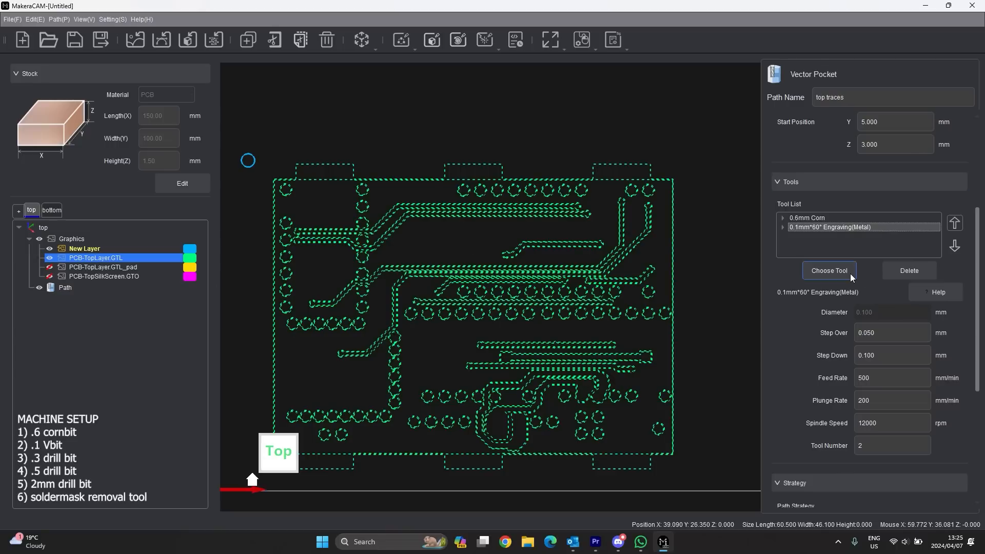
- Review the 0.6mm Corn bit's step-down and spindle speed, then the 0.1mm engraving tool's settings
click(826, 218)
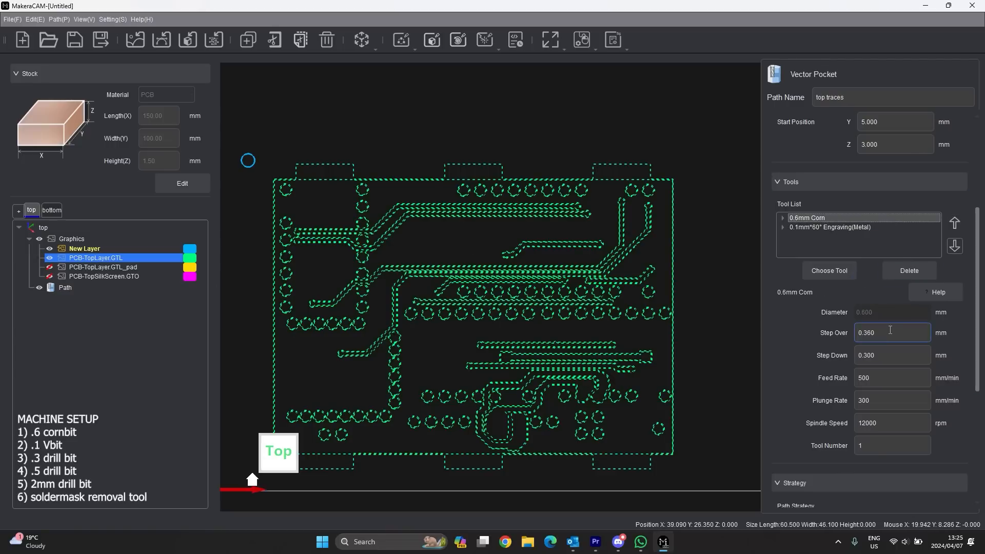
click(876, 361)
click(885, 423)
click(824, 227)
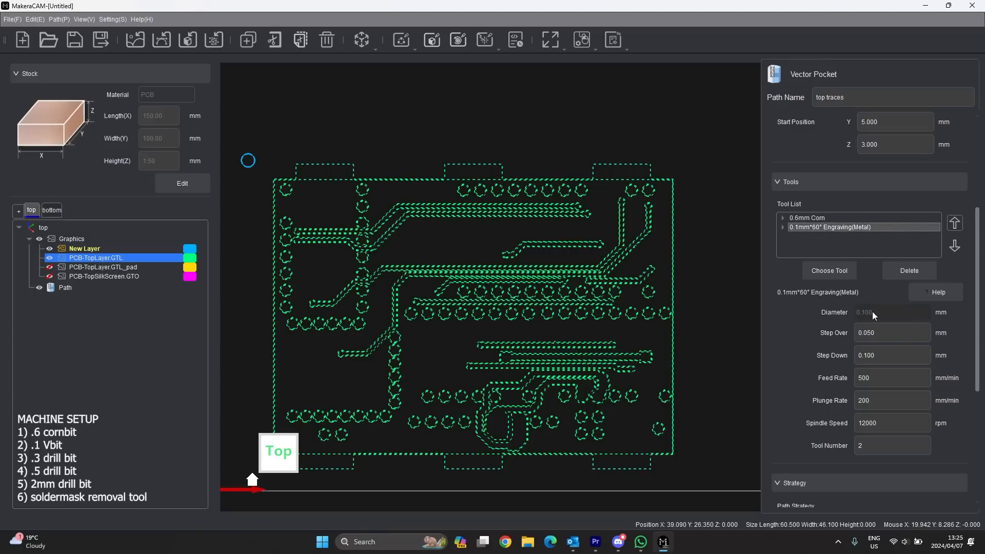
scroll(872, 312, down, 2)
scroll(863, 309, down, 3)
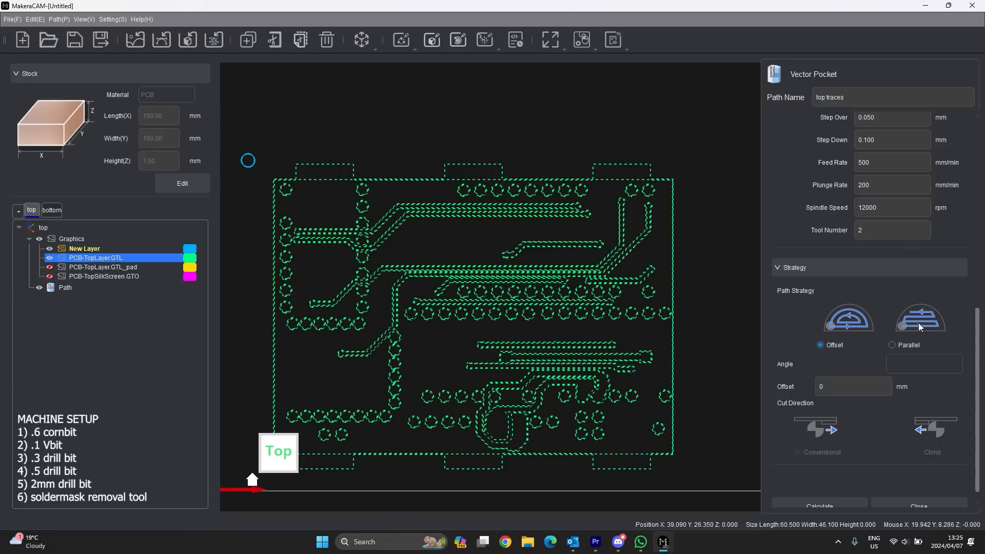
scroll(806, 431, down, 1)
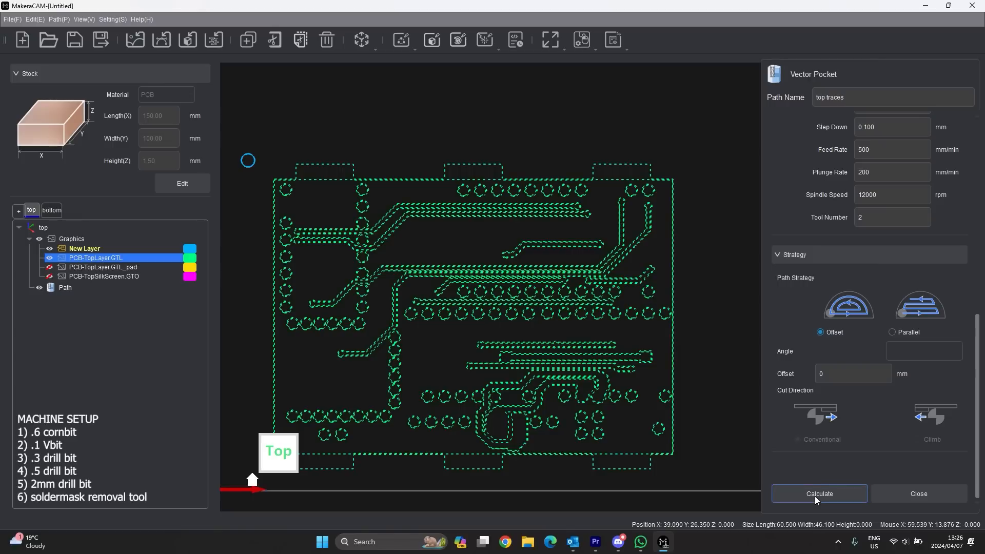
scroll(827, 350, up, 10)
scroll(844, 313, down, 5)
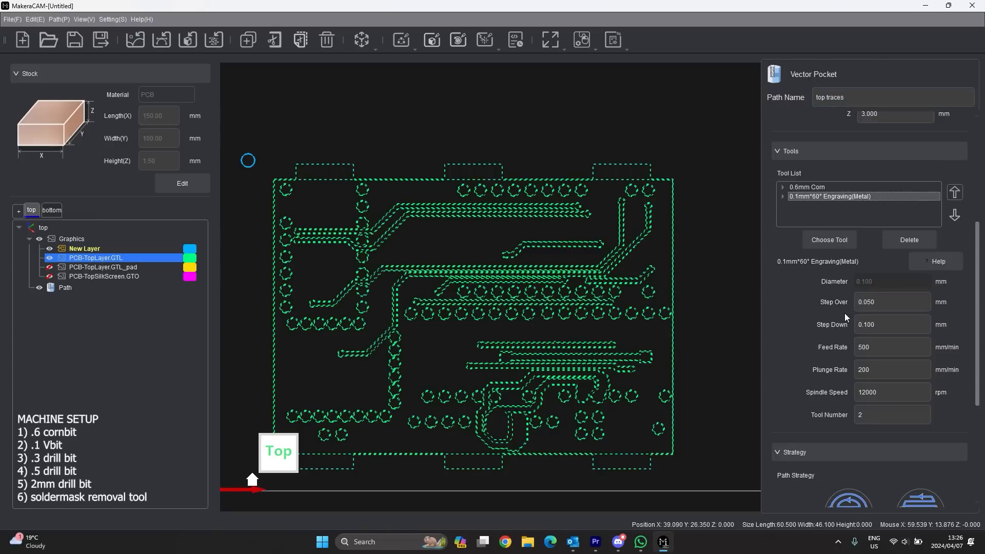
scroll(846, 349, down, 5)
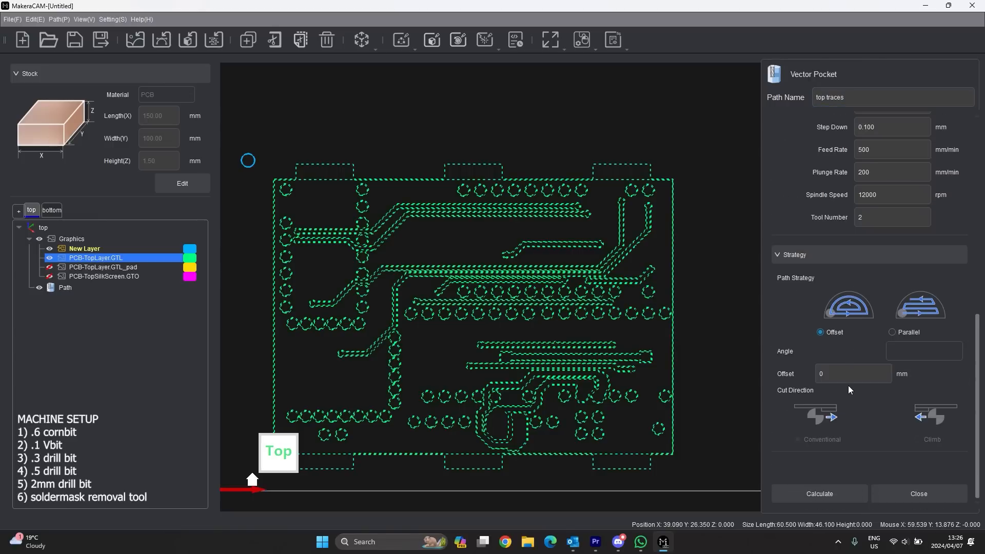
- Calculate the top traces pocket and zoom around to check offset cuts around every trace and pad
click(808, 495)
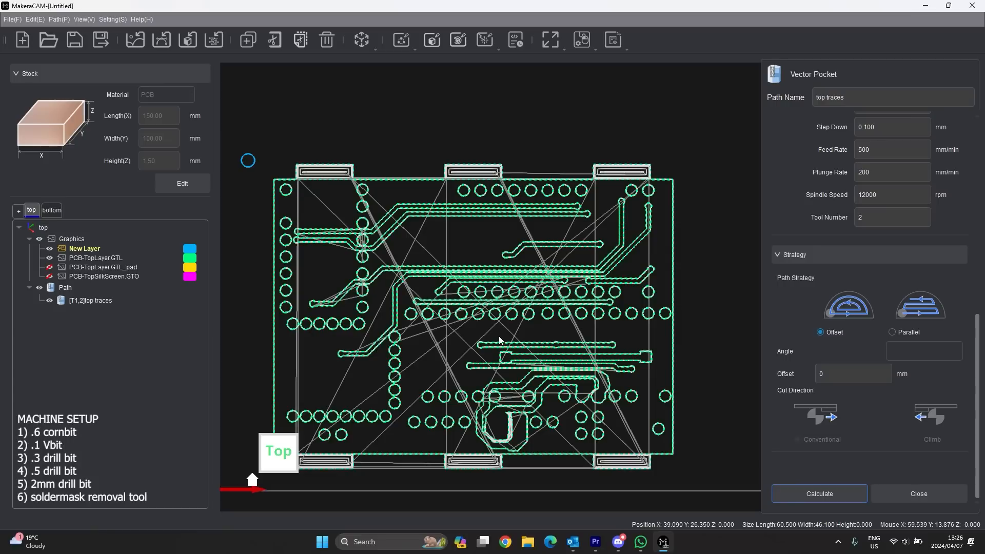
scroll(470, 164, up, 5)
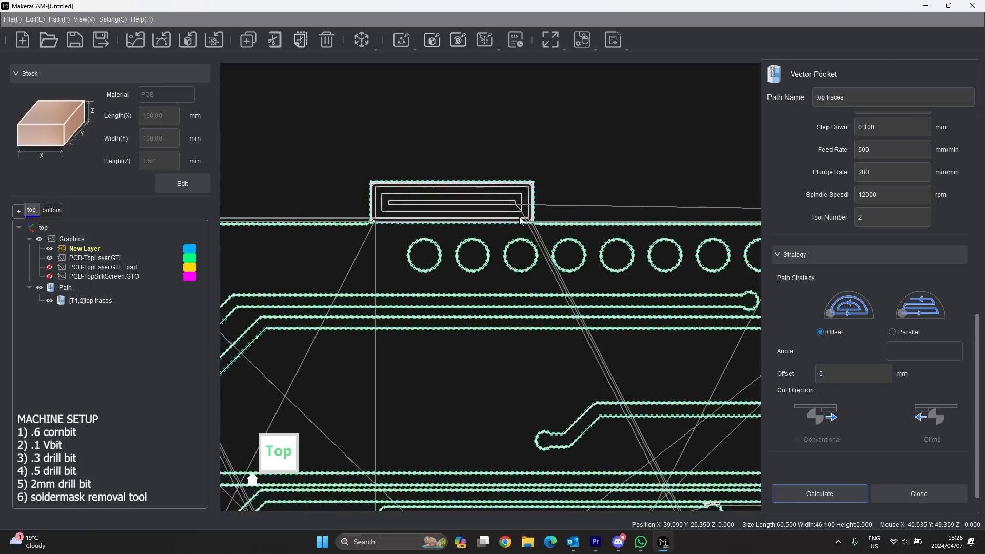
scroll(524, 222, up, 2)
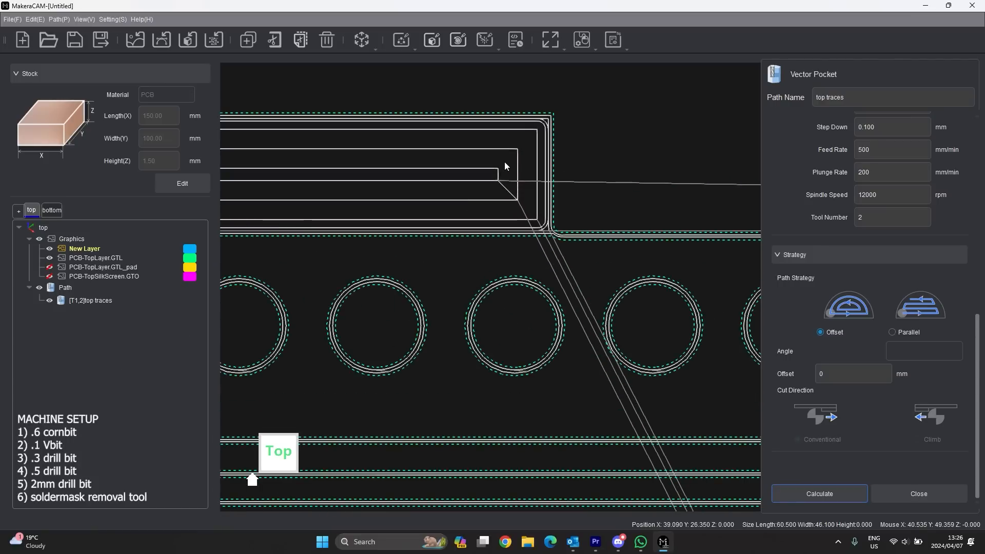
scroll(528, 186, up, 2)
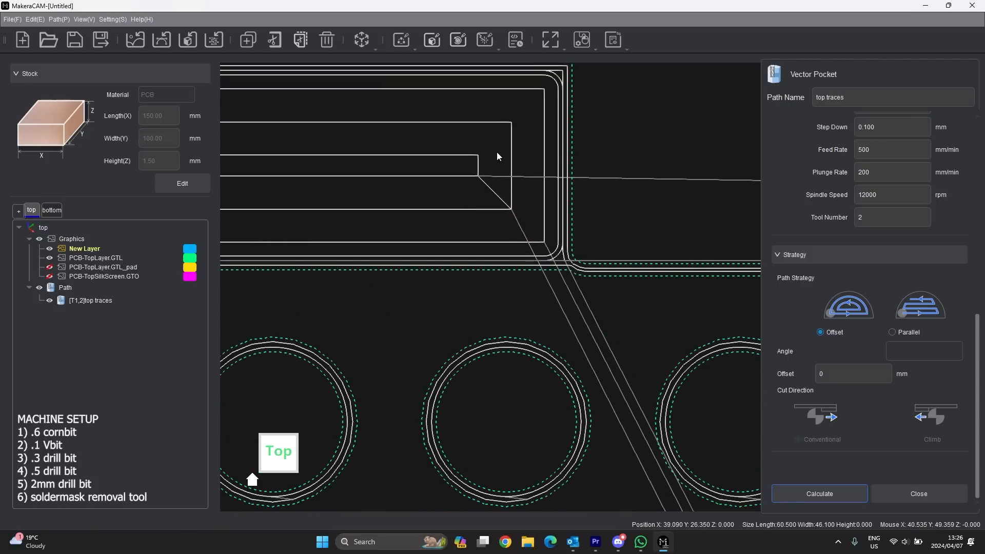
scroll(511, 149, down, 2)
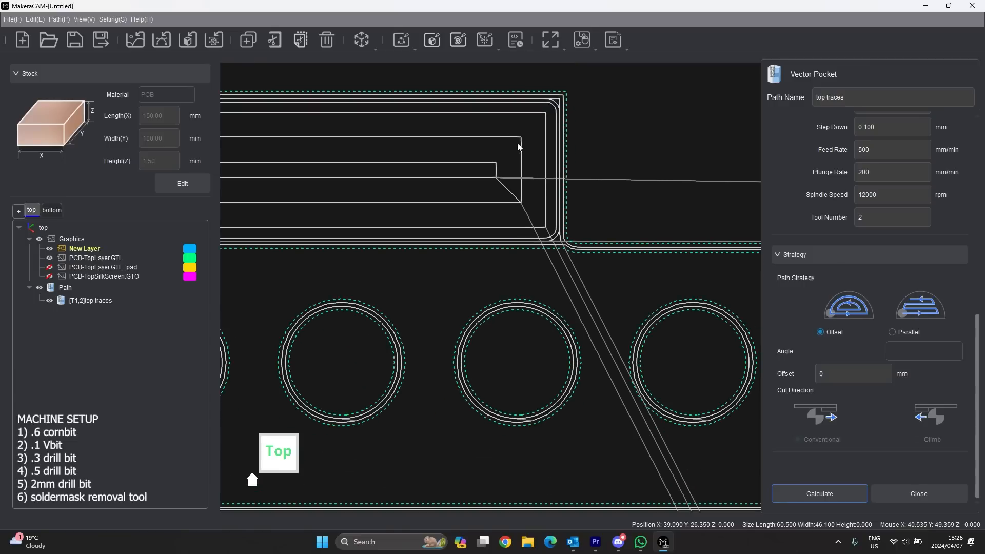
scroll(462, 174, down, 3)
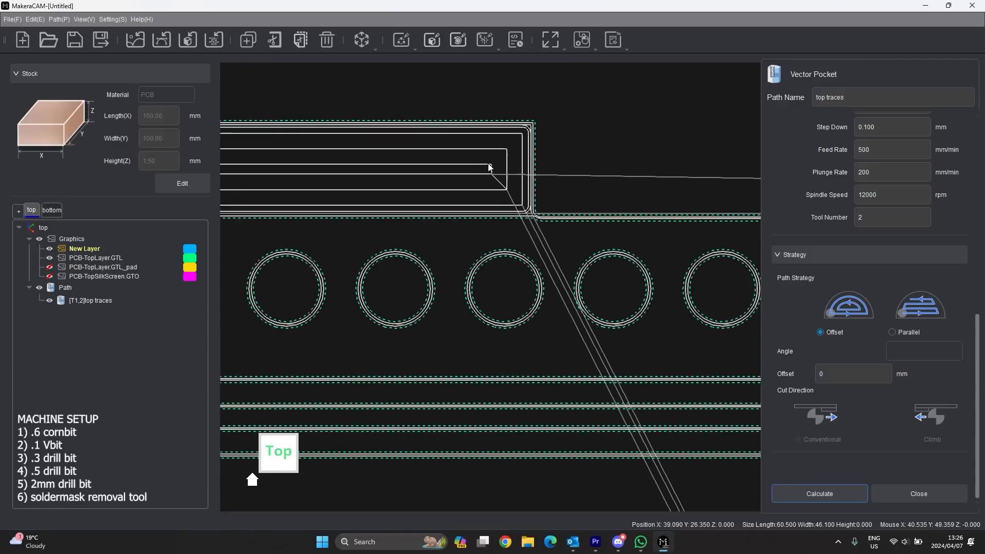
scroll(456, 171, down, 5)
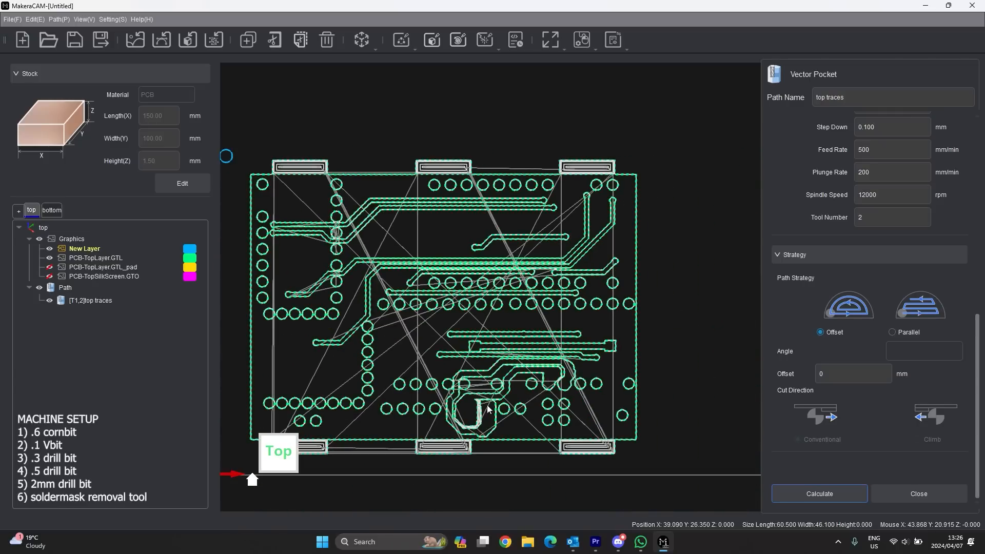
scroll(488, 416, up, 4)
scroll(488, 416, up, 6)
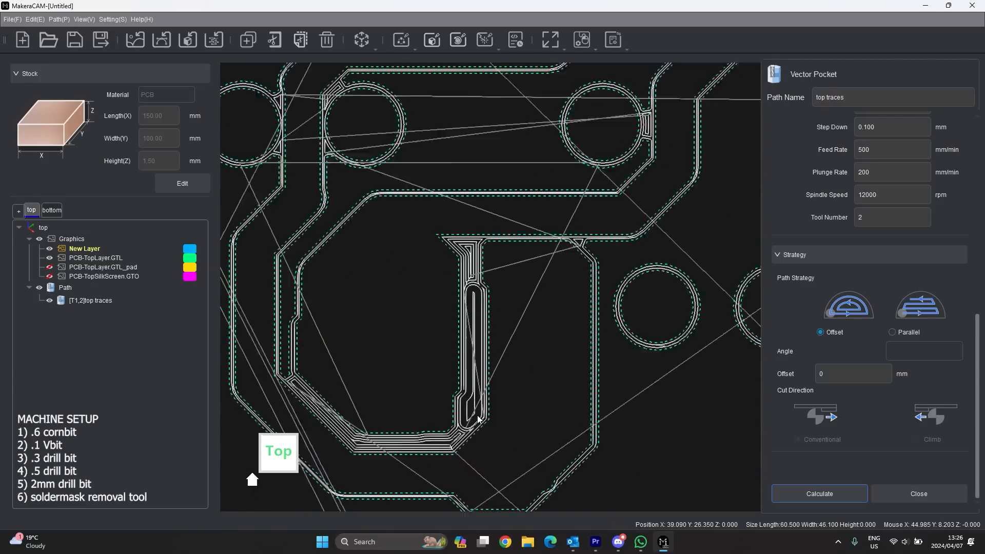
scroll(472, 242, down, 3)
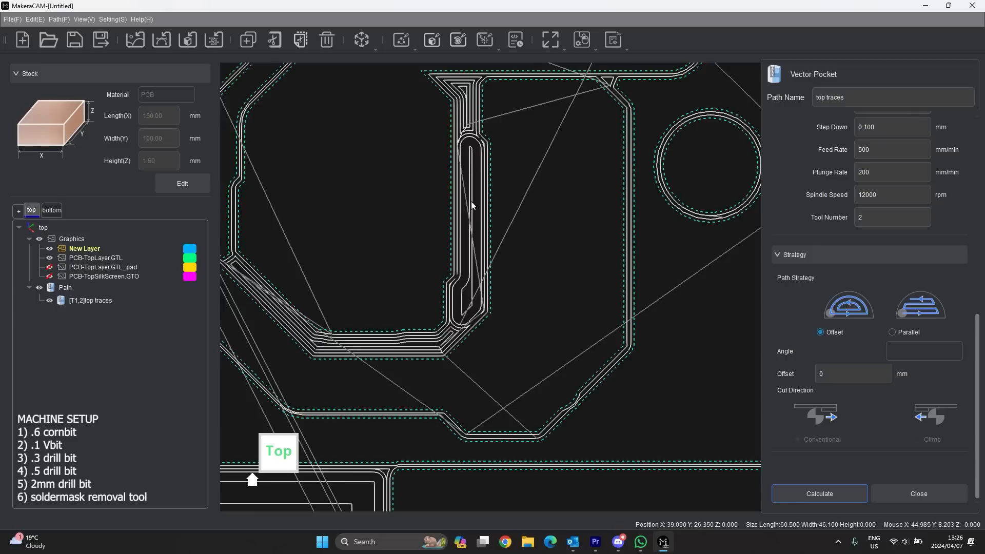
scroll(471, 242, down, 6)
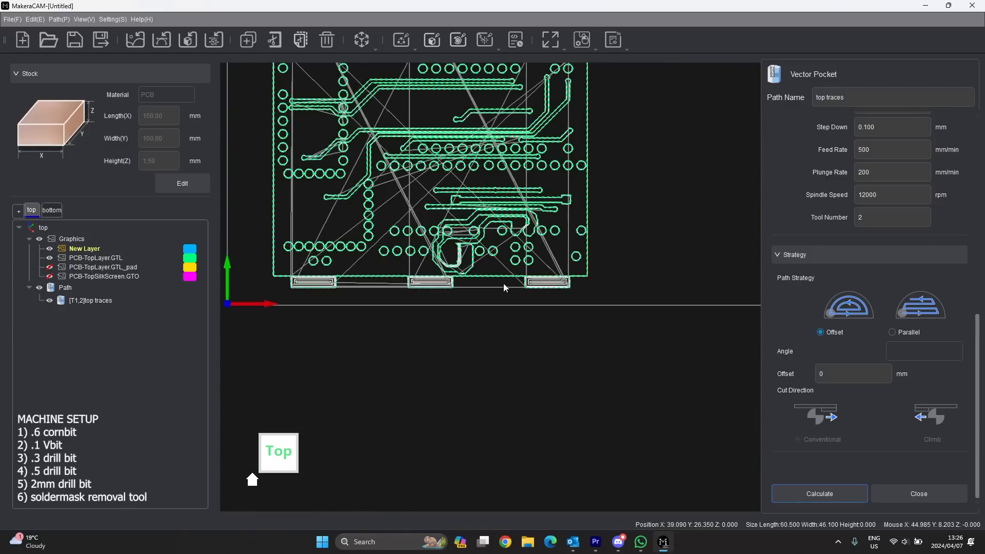
scroll(306, 300, down, 5)
scroll(310, 183, up, 5)
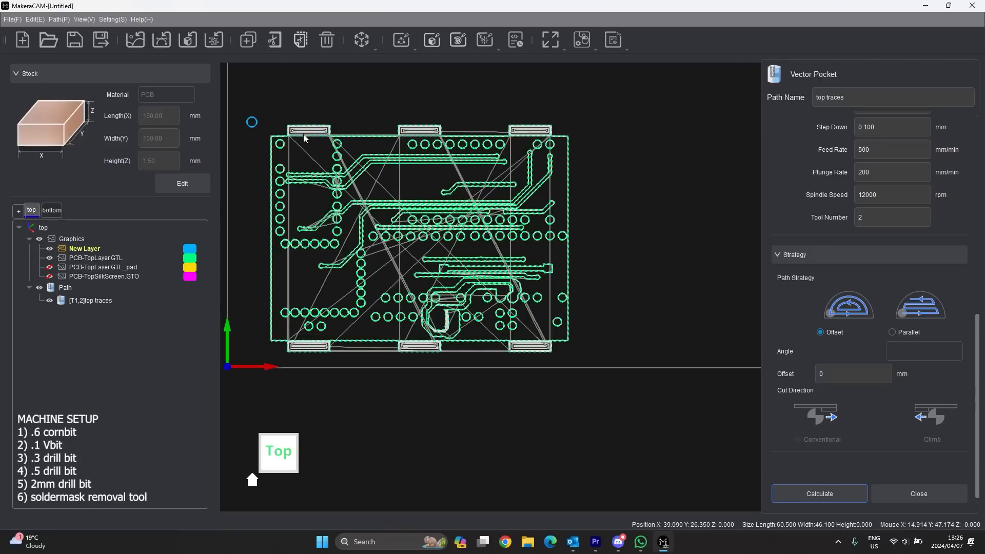
scroll(459, 149, up, 4)
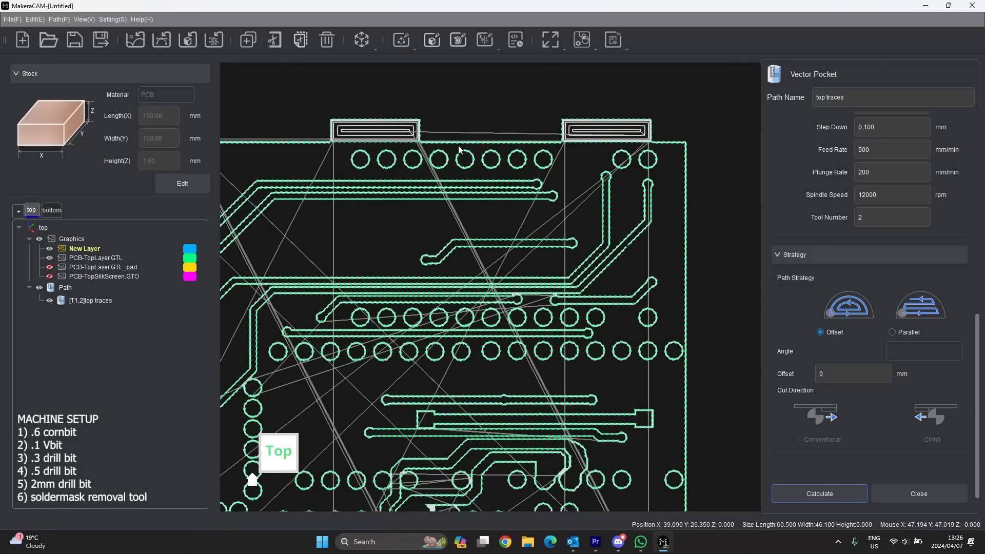
scroll(459, 149, up, 8)
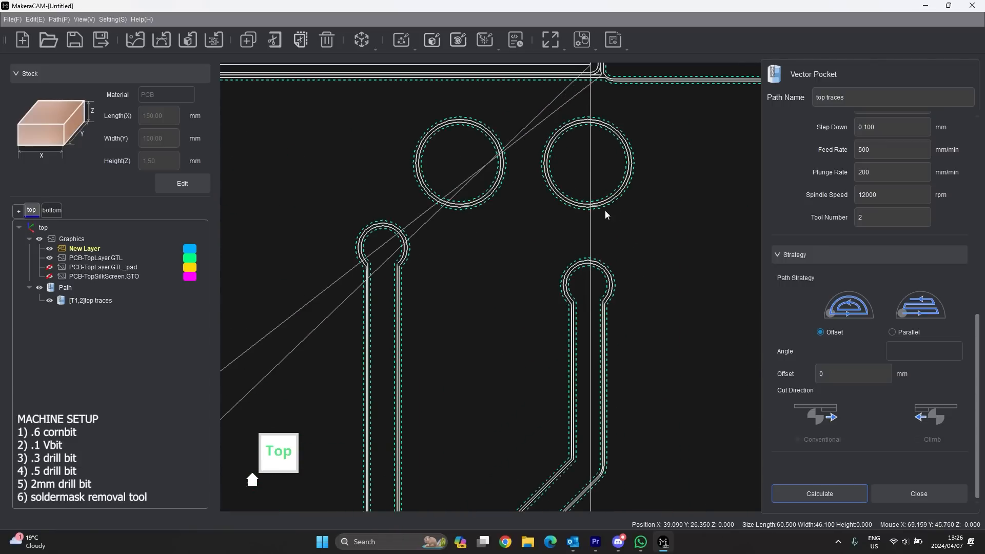
scroll(567, 162, down, 4)
scroll(509, 328, up, 3)
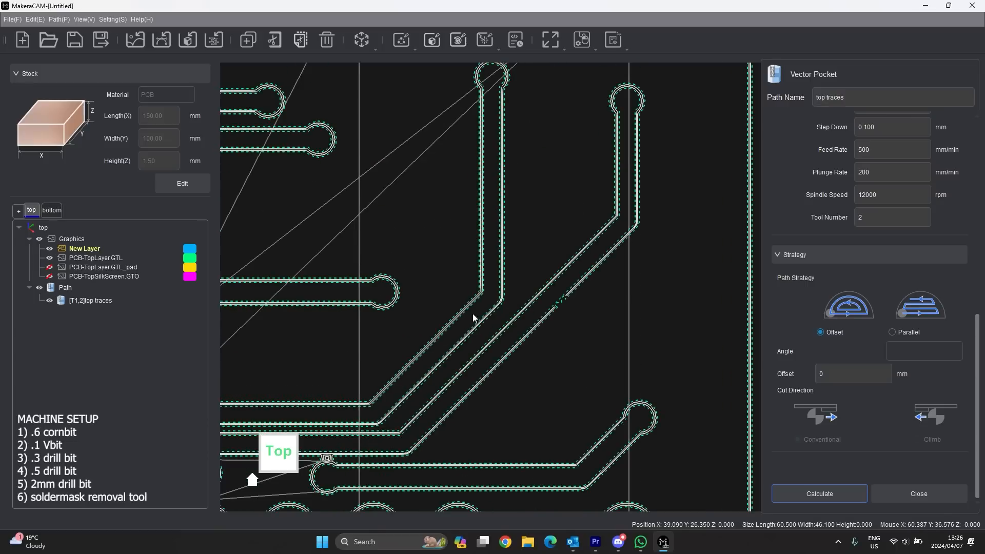
scroll(466, 308, up, 3)
scroll(485, 286, down, 4)
scroll(389, 319, up, 6)
scroll(567, 319, down, 4)
scroll(474, 297, up, 6)
scroll(561, 324, down, 7)
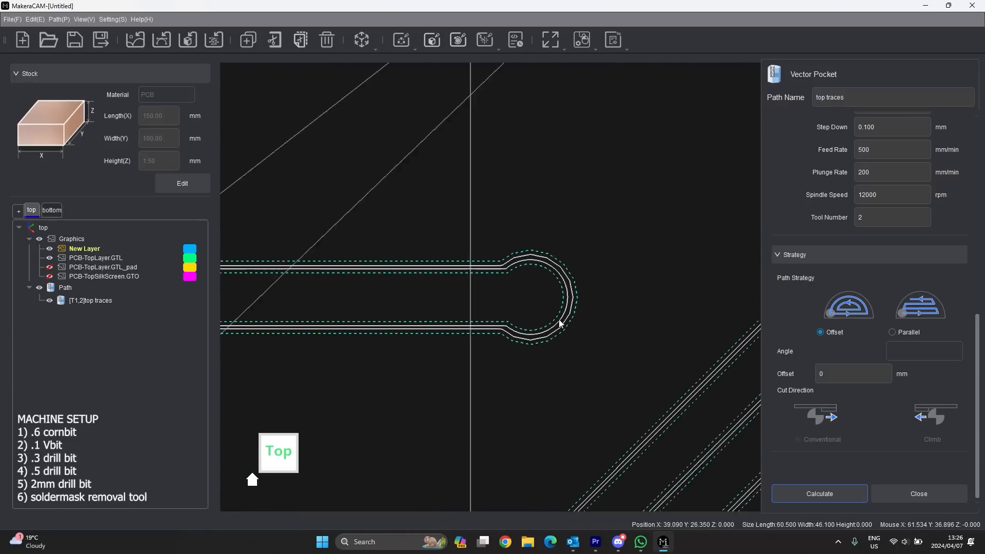
scroll(560, 322, down, 4)
scroll(505, 133, up, 3)
scroll(482, 208, up, 3)
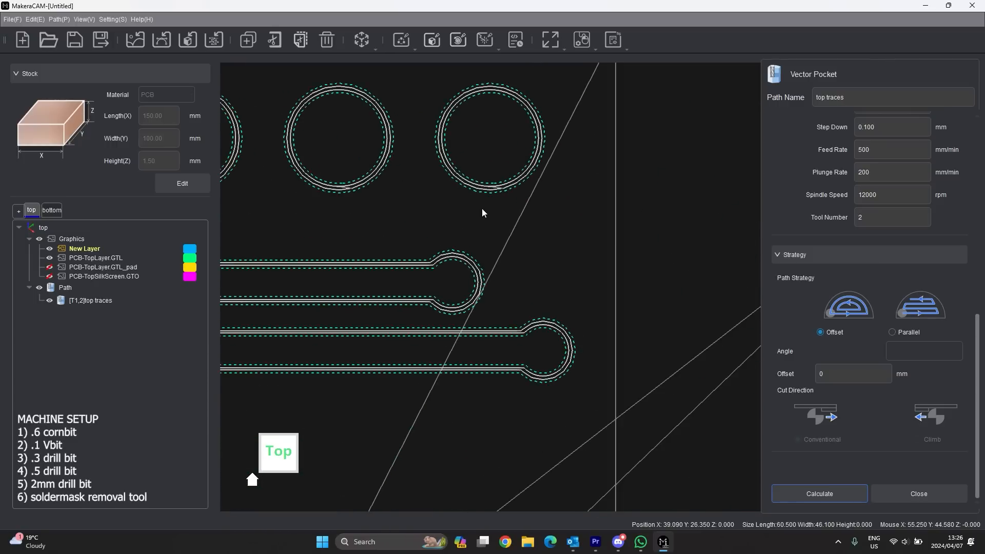
scroll(504, 183, up, 3)
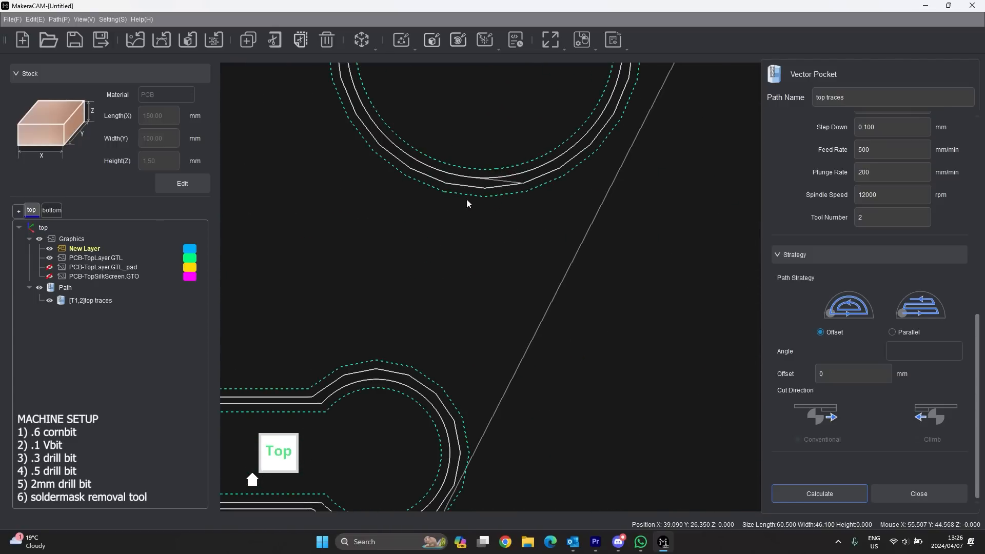
scroll(490, 182, up, 1)
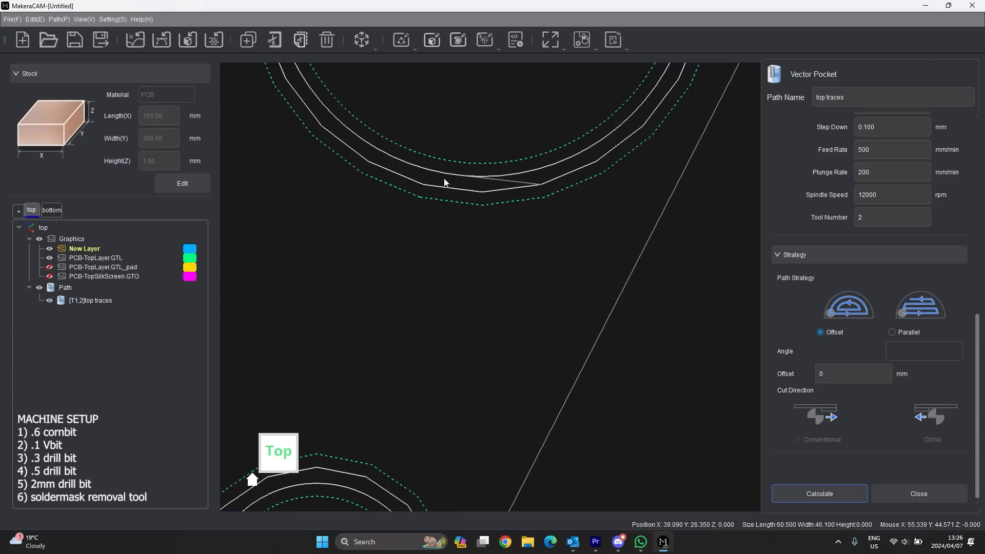
scroll(457, 203, down, 3)
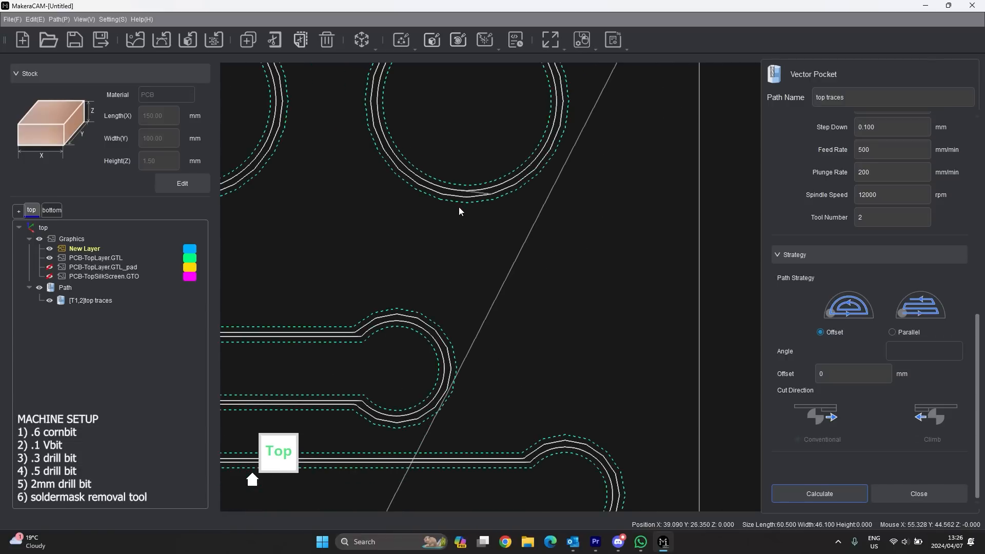
scroll(476, 253, down, 4)
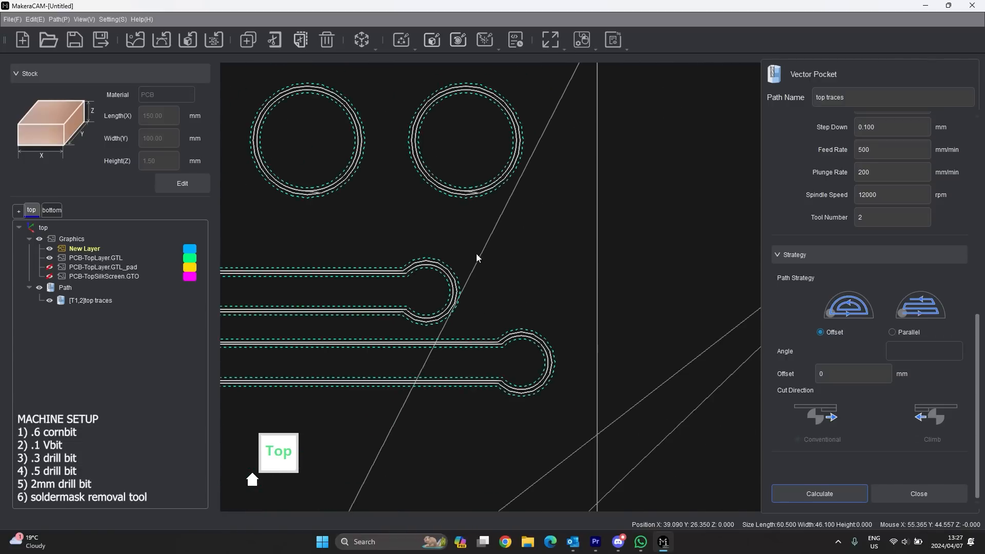
scroll(489, 245, down, 6)
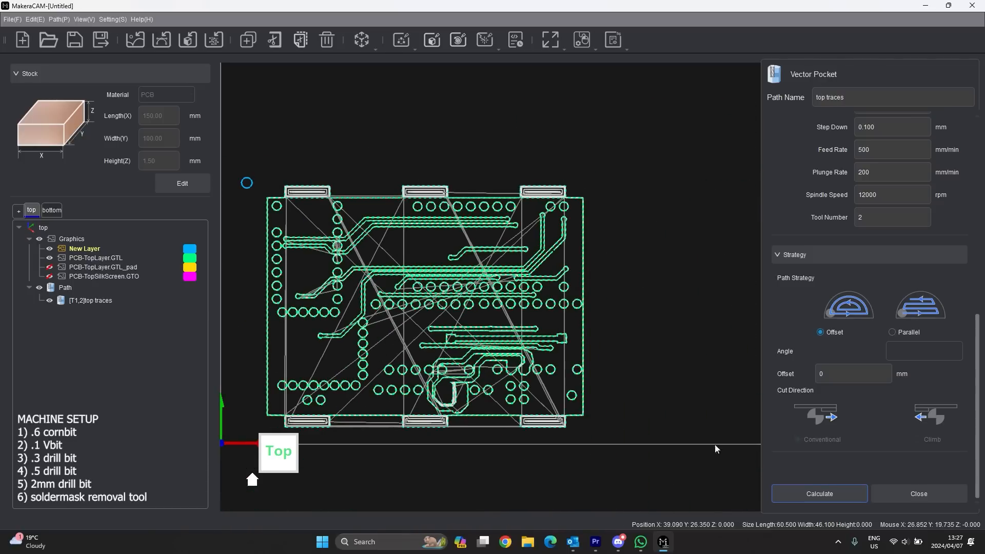
- Hide the top copper layer and top traces toolpath, showing only the GTL_pad layer
click(97, 300)
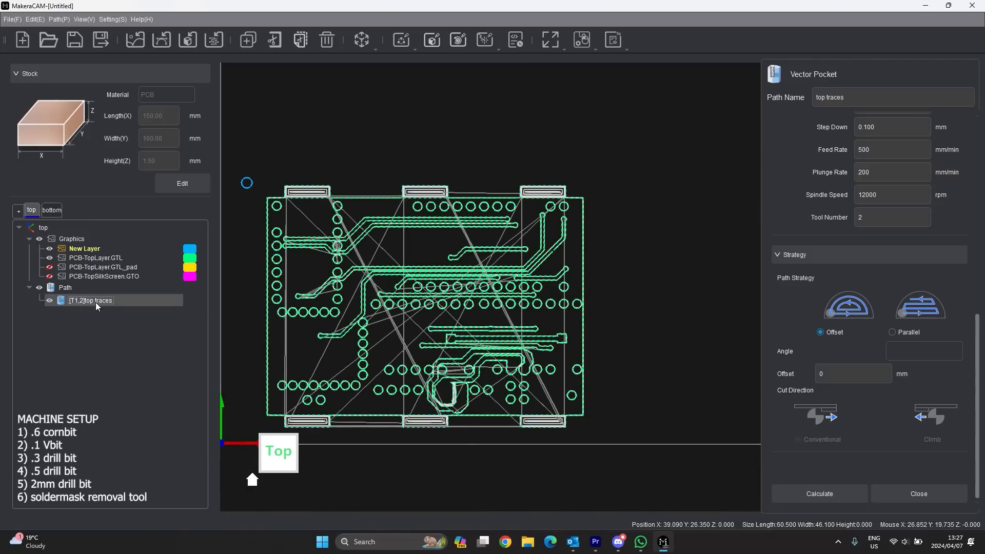
click(49, 258)
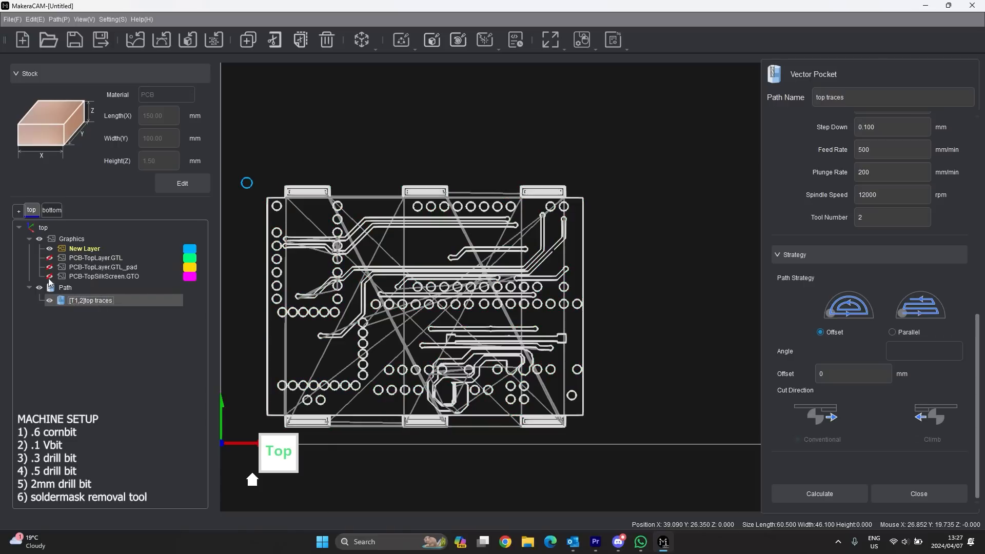
click(50, 301)
click(50, 268)
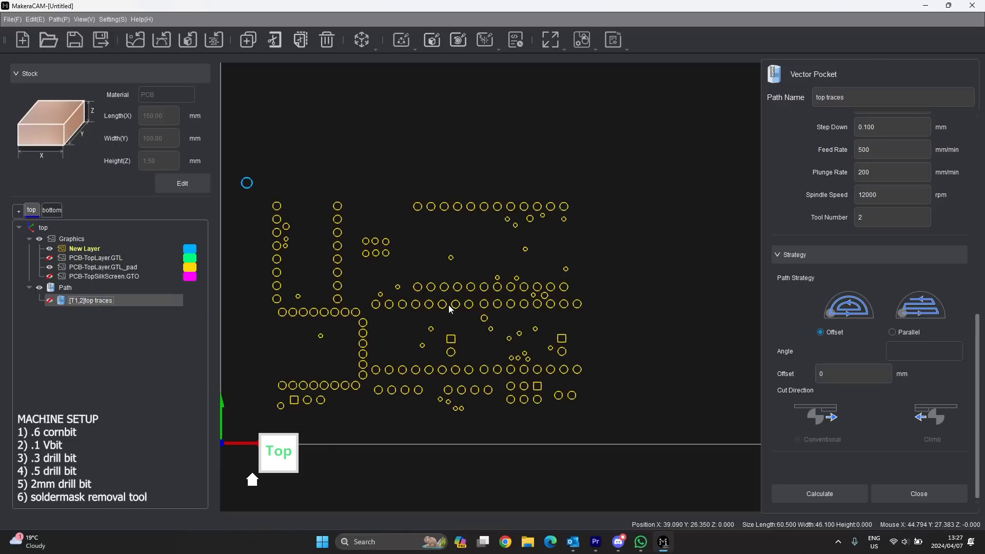
scroll(577, 302, down, 2)
scroll(488, 364, up, 2)
mouse_move(657, 158)
mouse_down()
mouse_move(534, 213)
mouse_move(286, 362)
mouse_move(290, 390)
mouse_up()
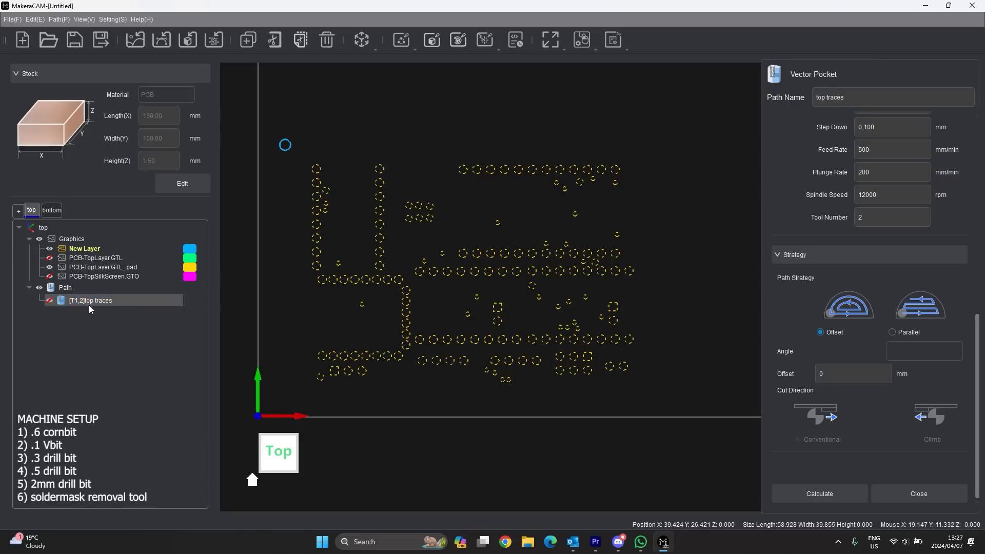
- Select all graphics on the PCB-TopLayer.GTL_pad layer and close the top traces pocket settings
click(96, 268)
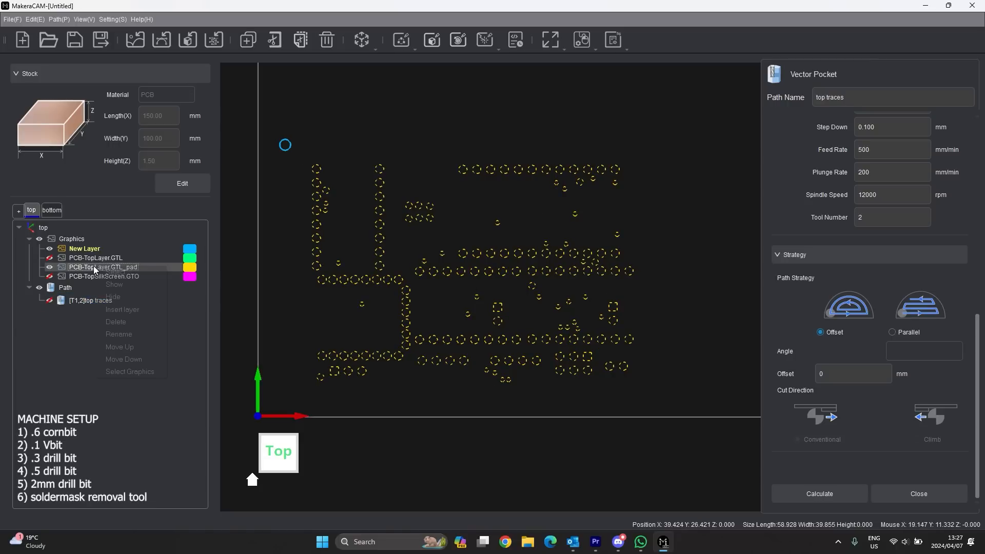
right_click(96, 268)
click(143, 369)
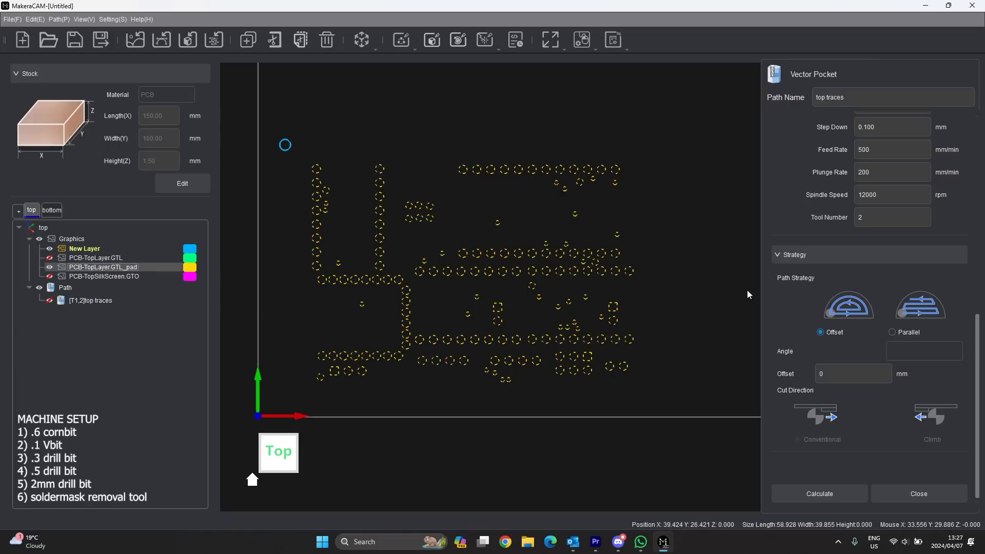
scroll(914, 470, up, 5)
scroll(929, 472, down, 5)
click(921, 487)
click(403, 41)
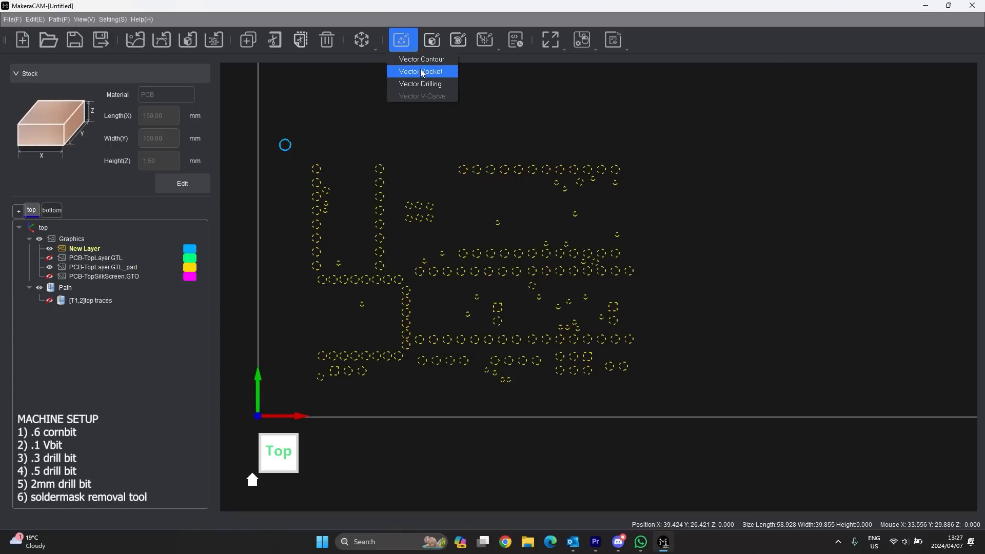
- Start a new Vector Pocket path named 'top SM removal'
click(419, 73)
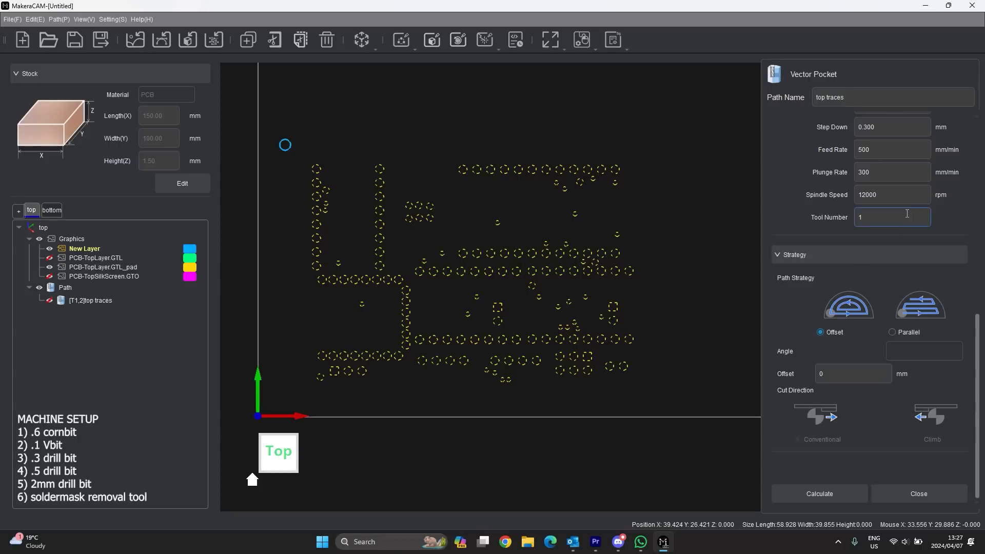
scroll(879, 184, up, 6)
triple_click(893, 105)
click(892, 100)
key(BackSpace)
key(BackSpace)
key(BackSpace)
key(BackSpace)
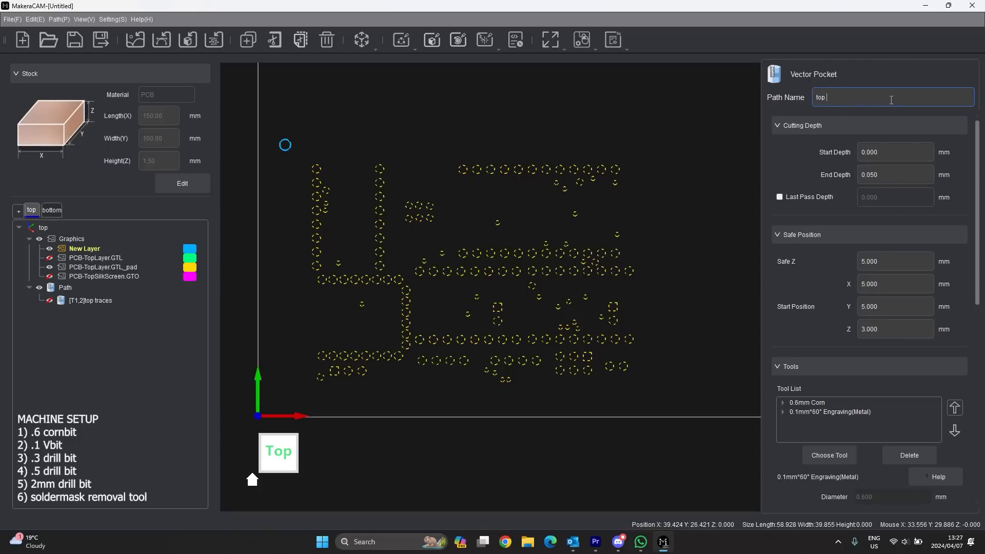
text(SM removal)
- Set the end depth to 0.2 mm and remove the 0.1mm engraving and 0.6mm Corn tools
click(896, 175)
drag(896, 175, 867, 176)
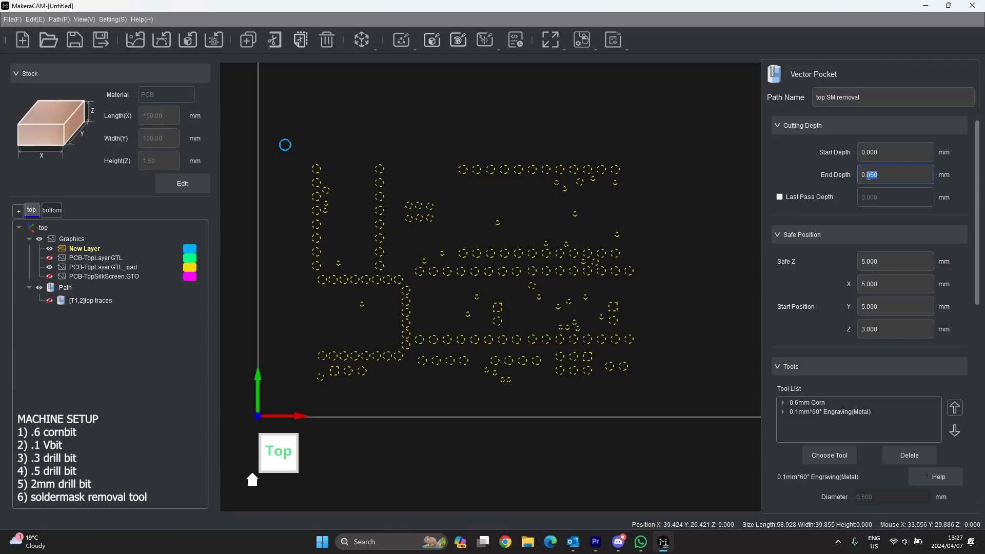
text(2)
scroll(877, 354, down, 2)
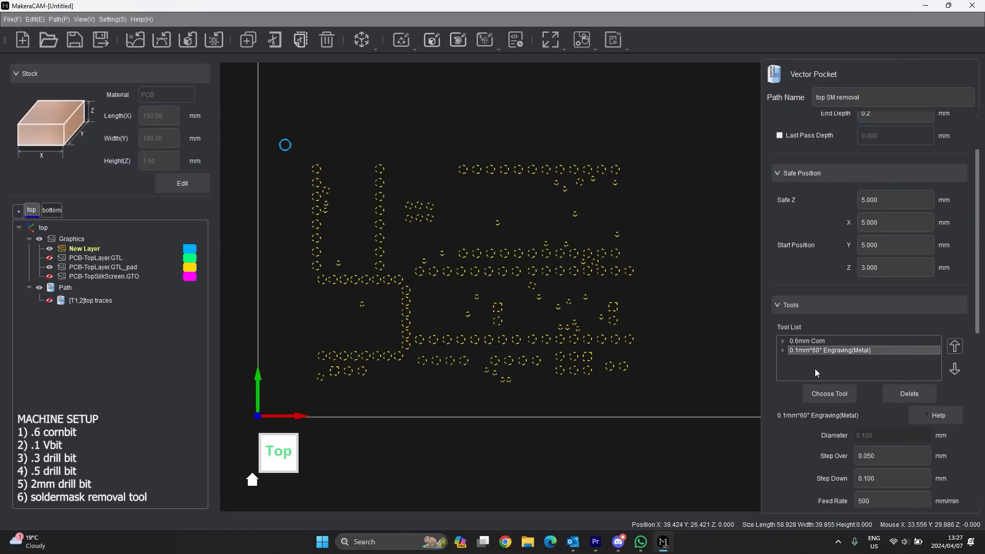
click(918, 394)
click(918, 393)
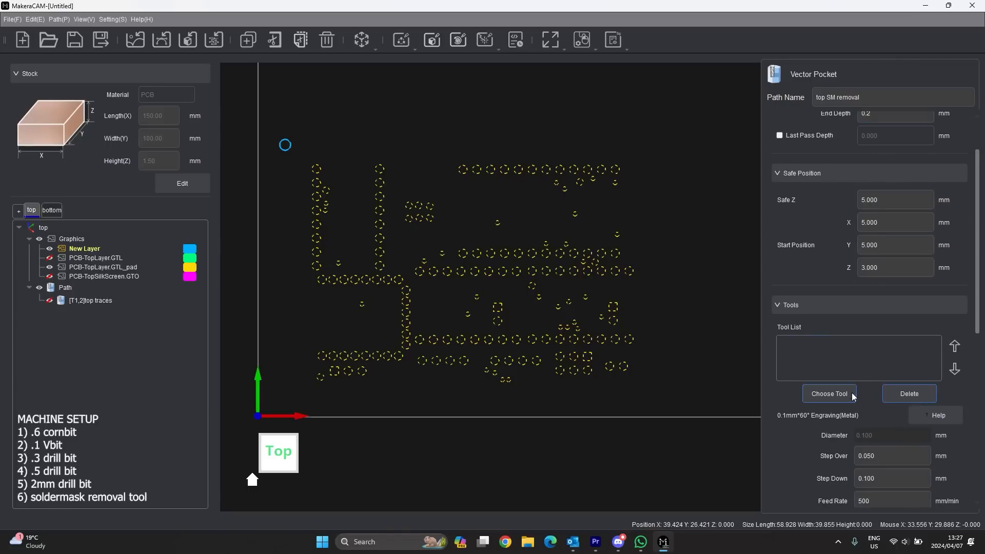
- Add the 0.3mm*30° Solder Mask Removal tool with its PCB settings to the path
click(844, 393)
click(246, 100)
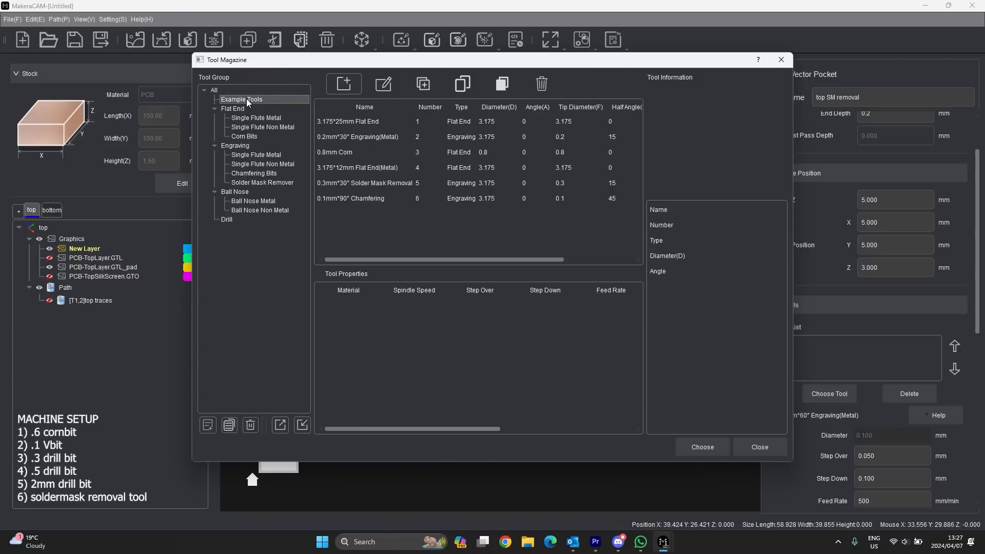
click(254, 183)
click(371, 121)
click(350, 306)
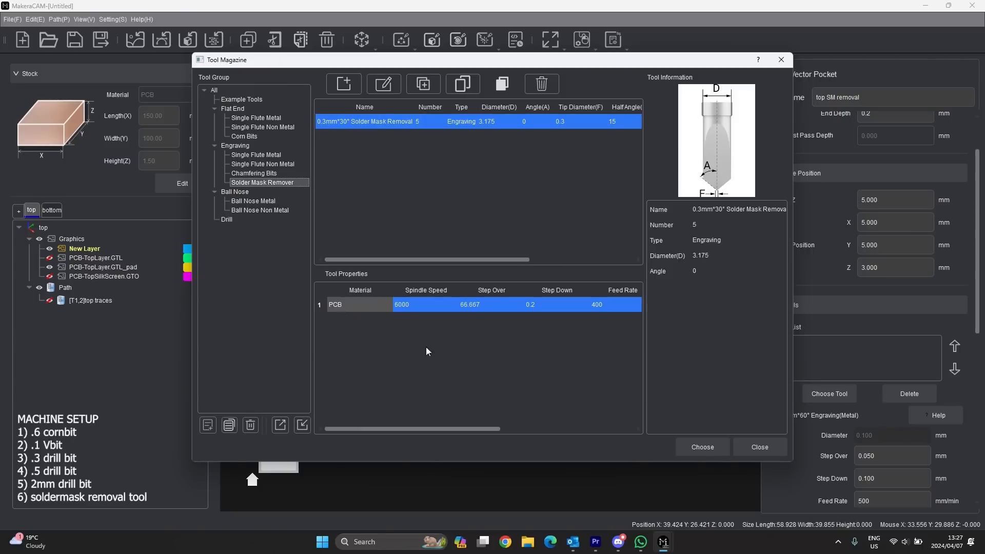
click(706, 445)
- Set the tool number to 6 and calculate the solder mask removal toolpath
scroll(846, 370, down, 2)
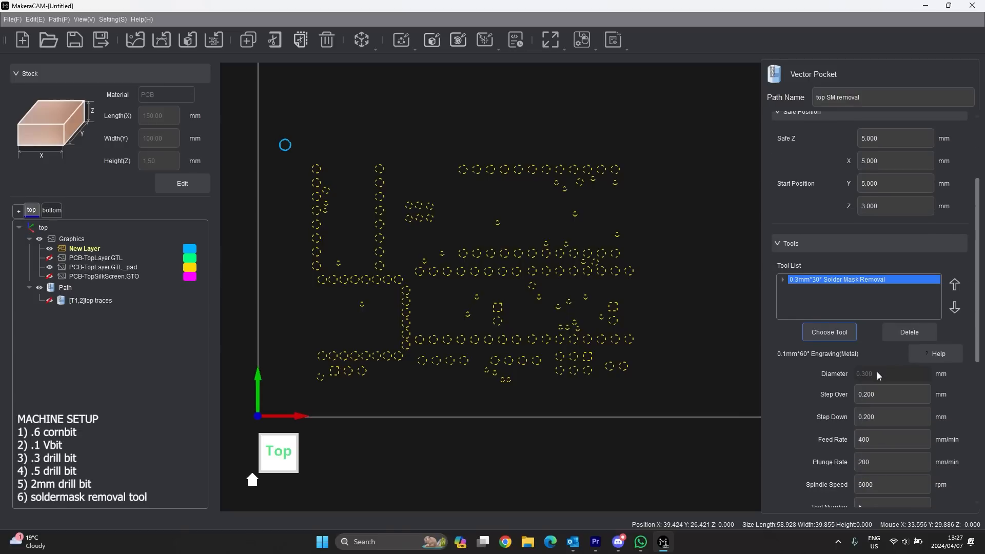
scroll(883, 461, down, 3)
click(876, 417)
text(6)
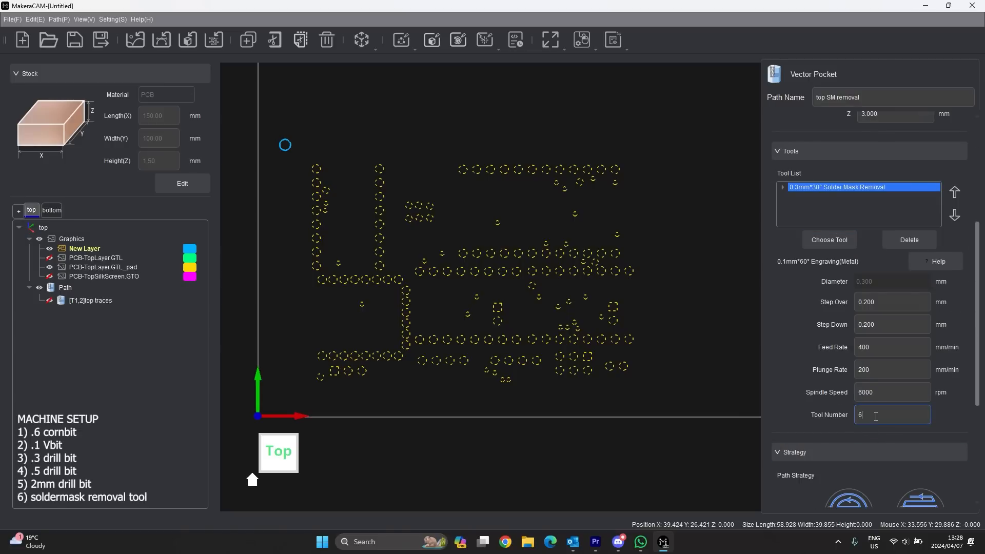
scroll(845, 334, up, 5)
scroll(841, 328, down, 7)
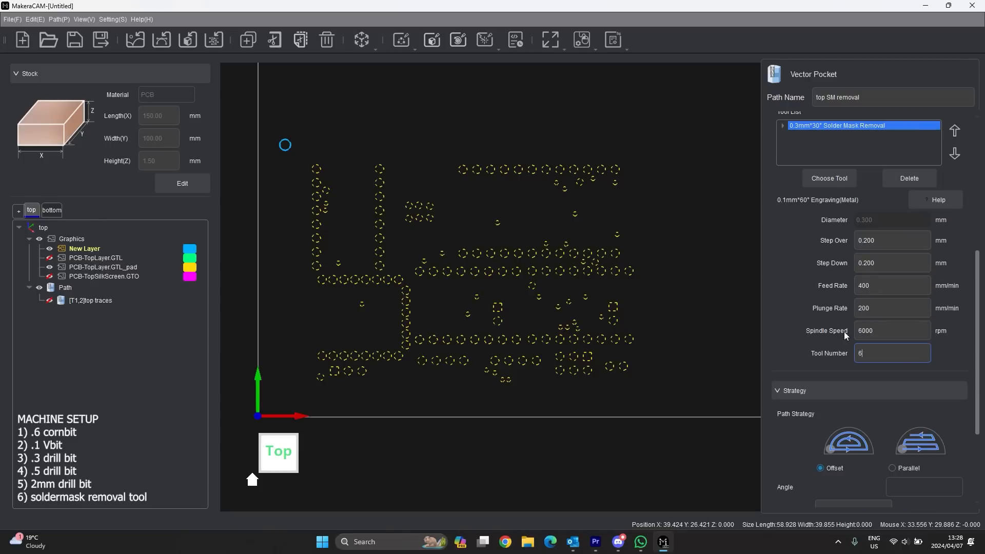
scroll(843, 326, down, 3)
scroll(844, 351, down, 2)
click(833, 497)
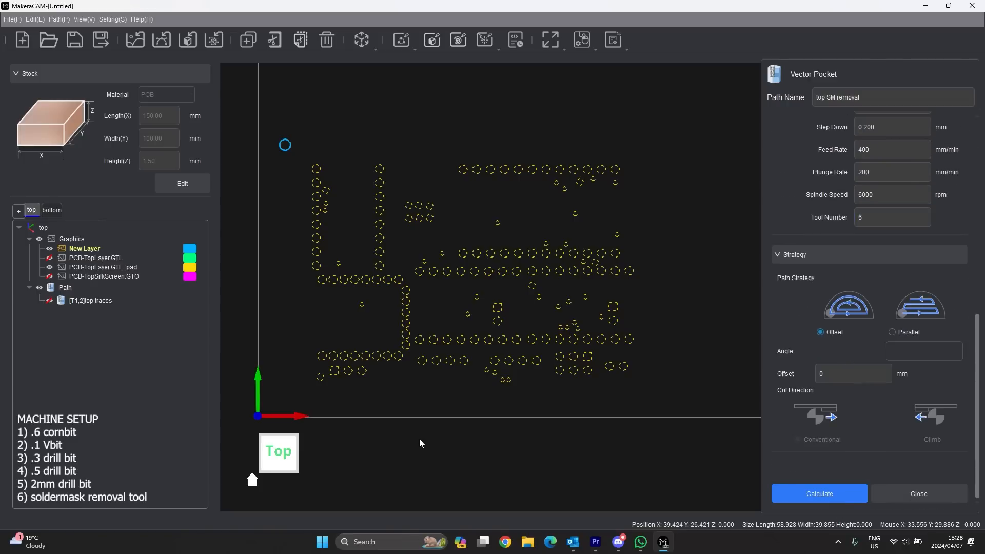
- Rename the top traces path to '1 top traces'
scroll(500, 295, up, 5)
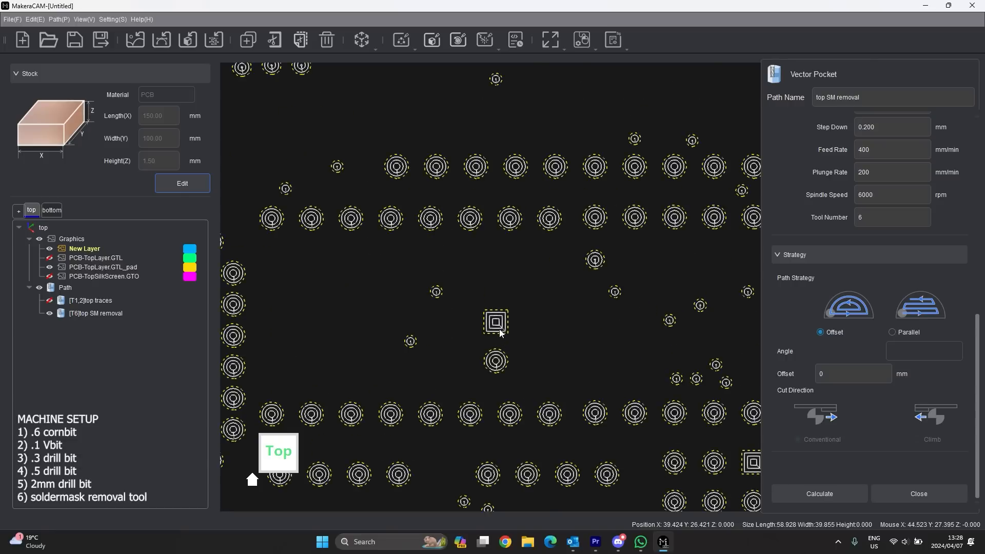
scroll(568, 381, down, 8)
scroll(400, 267, up, 8)
scroll(401, 308, down, 2)
scroll(402, 352, up, 5)
scroll(359, 334, down, 3)
scroll(307, 294, down, 4)
scroll(374, 393, up, 2)
scroll(374, 394, down, 2)
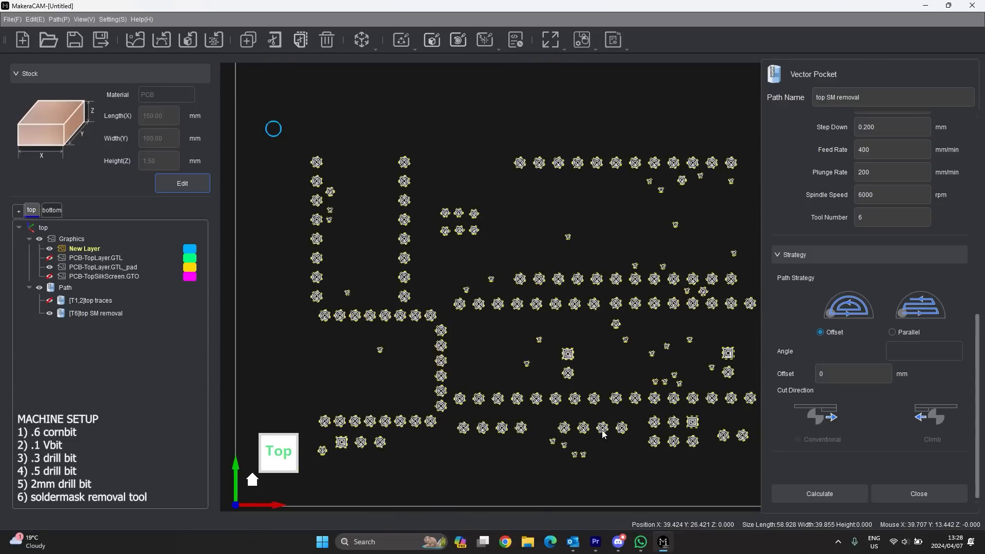
scroll(593, 452, up, 4)
scroll(592, 410, down, 3)
scroll(666, 331, up, 3)
scroll(666, 330, down, 3)
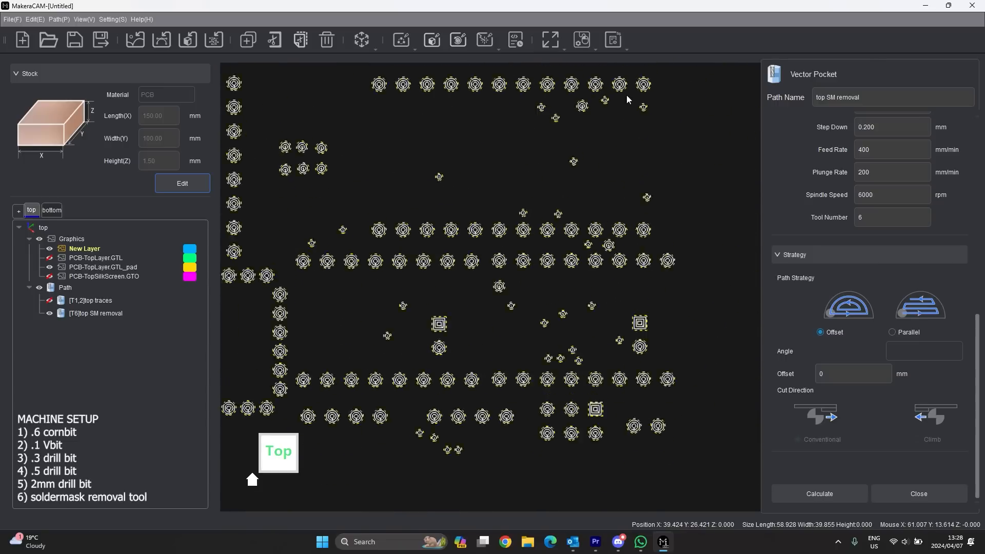
scroll(627, 95, up, 2)
scroll(638, 185, down, 2)
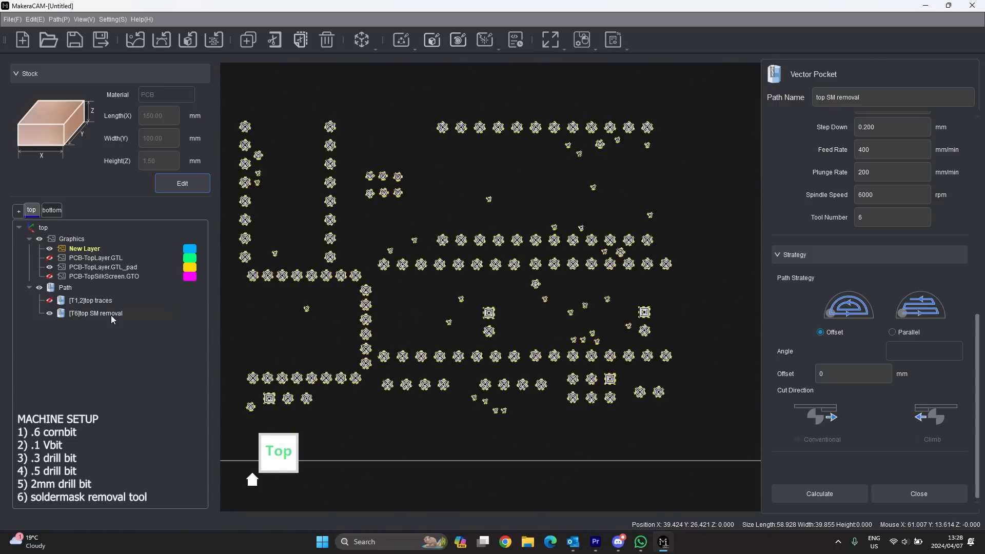
click(94, 318)
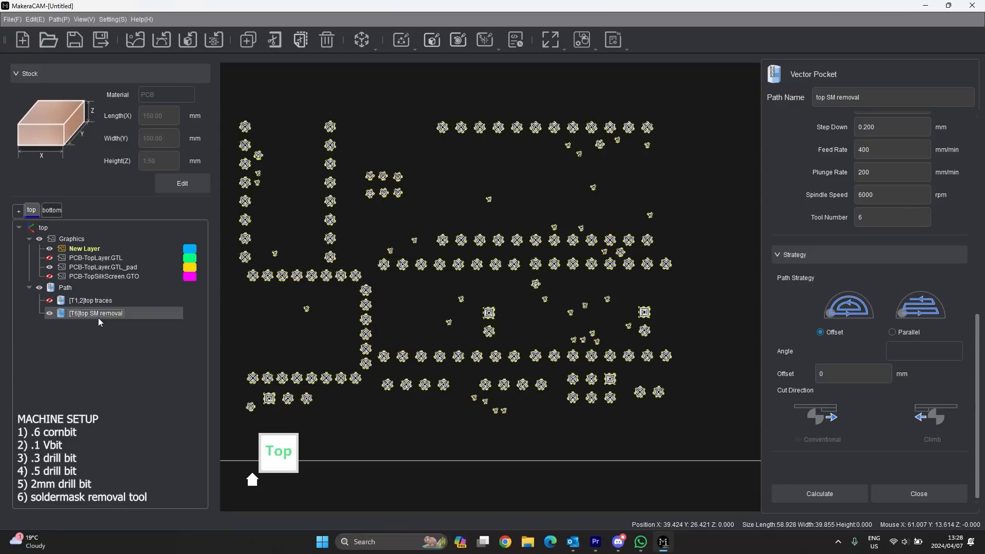
click(92, 303)
right_click(98, 301)
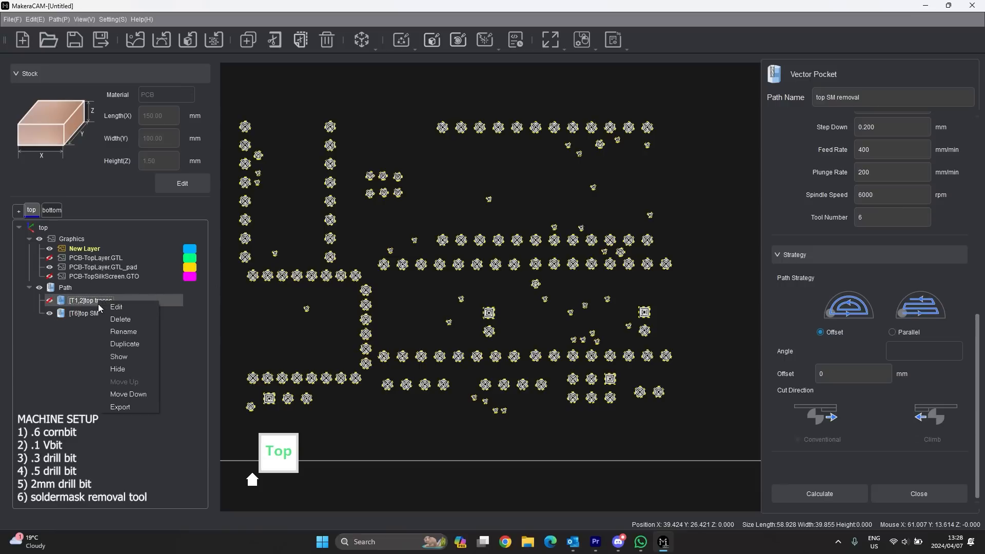
click(123, 331)
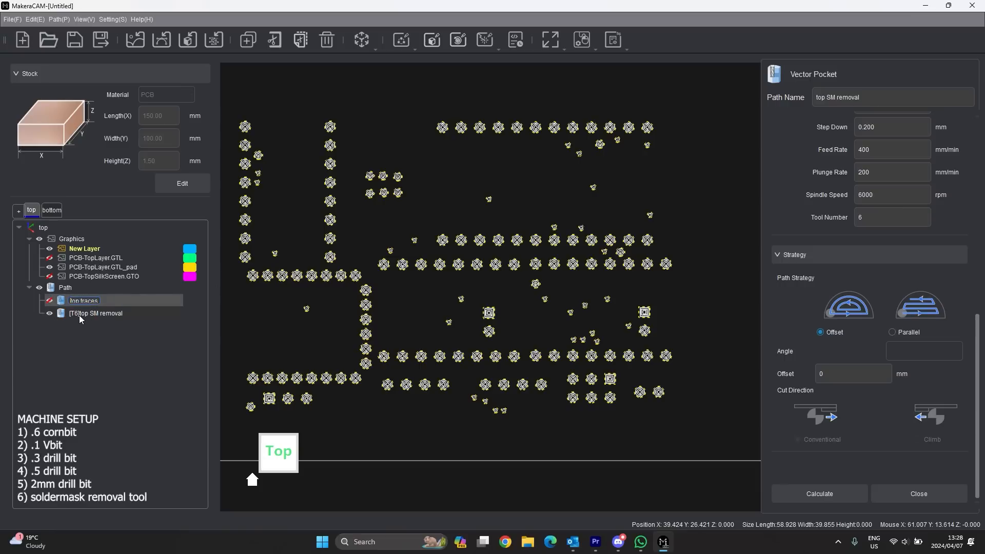
text(1)
click(103, 336)
- Rename the top SM removal path to '2 top SM removal'
click(106, 314)
right_click(106, 313)
click(100, 313)
double_click(90, 315)
click(71, 314)
text(2)
click(109, 362)
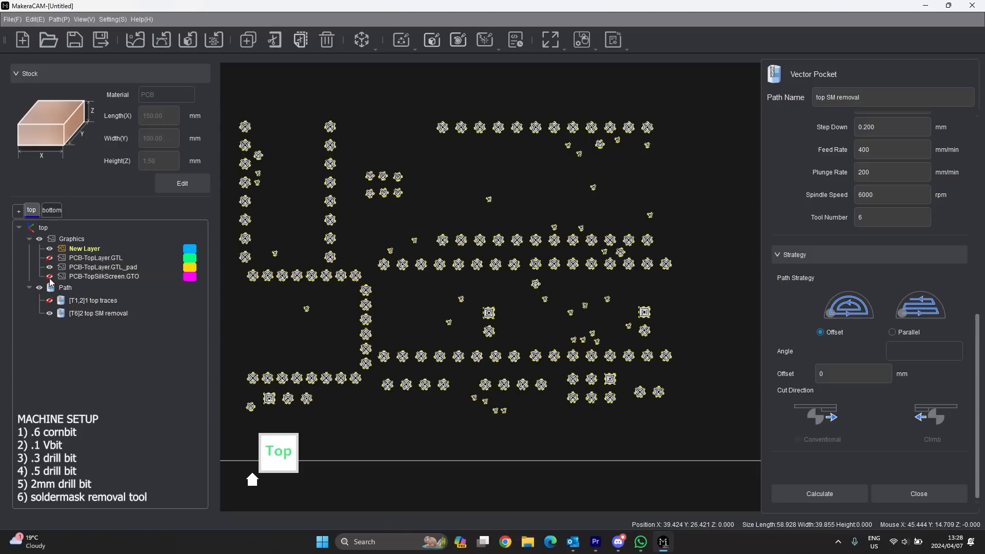
- Hide the SM removal path and pad layer, show the top silkscreen, and select all its graphics
click(49, 313)
click(49, 267)
click(49, 277)
scroll(584, 312, down, 2)
drag(662, 169, 330, 400)
click(350, 180)
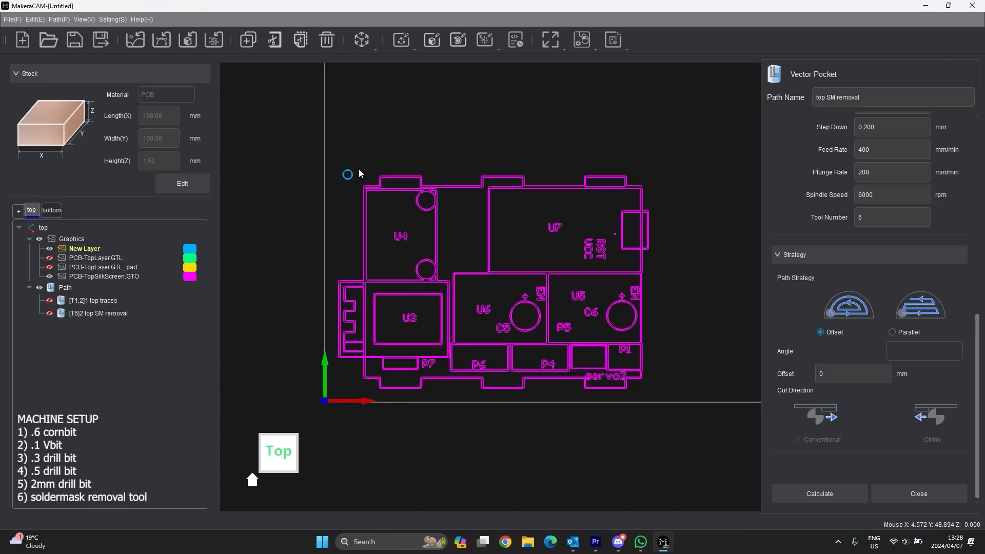
right_click(110, 275)
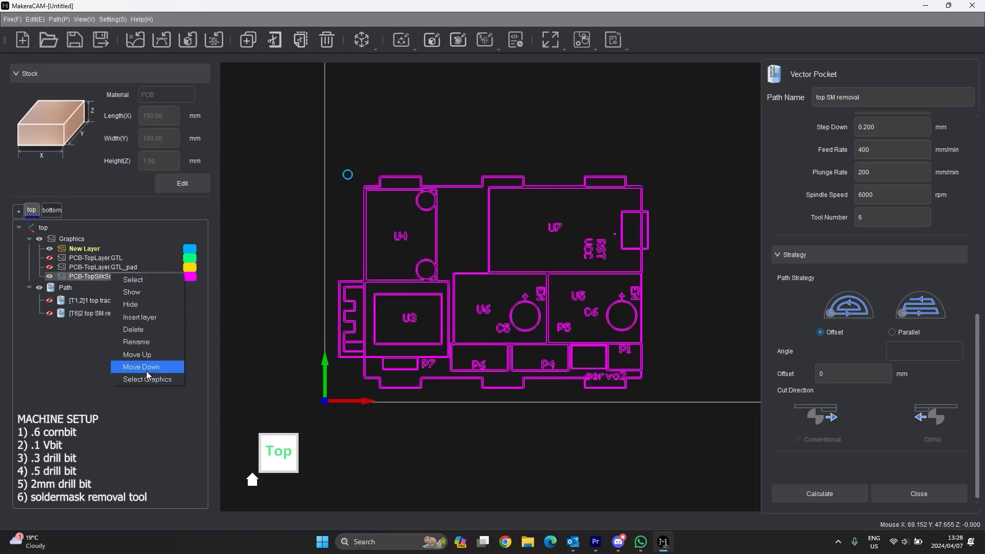
click(146, 372)
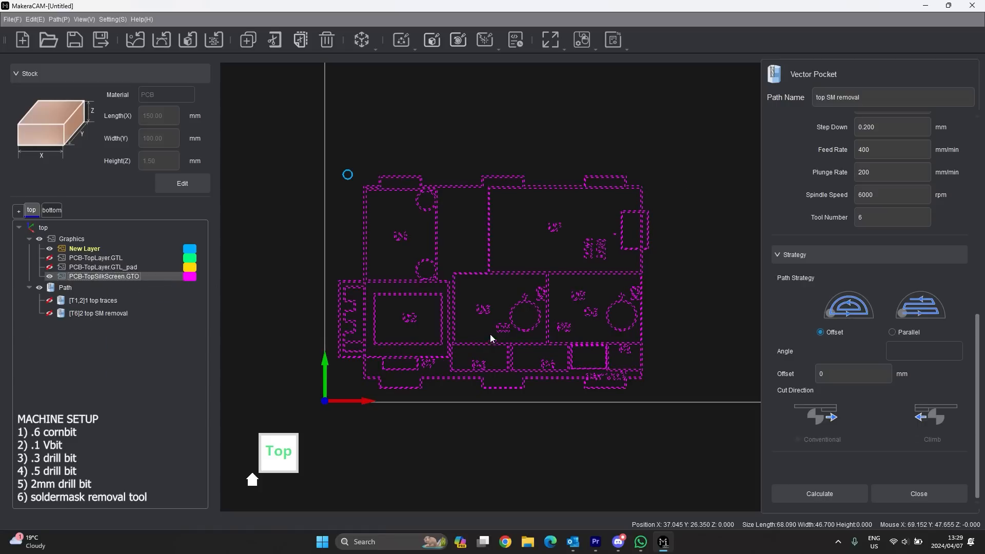
- Close the top SM removal Vector Pocket settings
scroll(463, 328, up, 2)
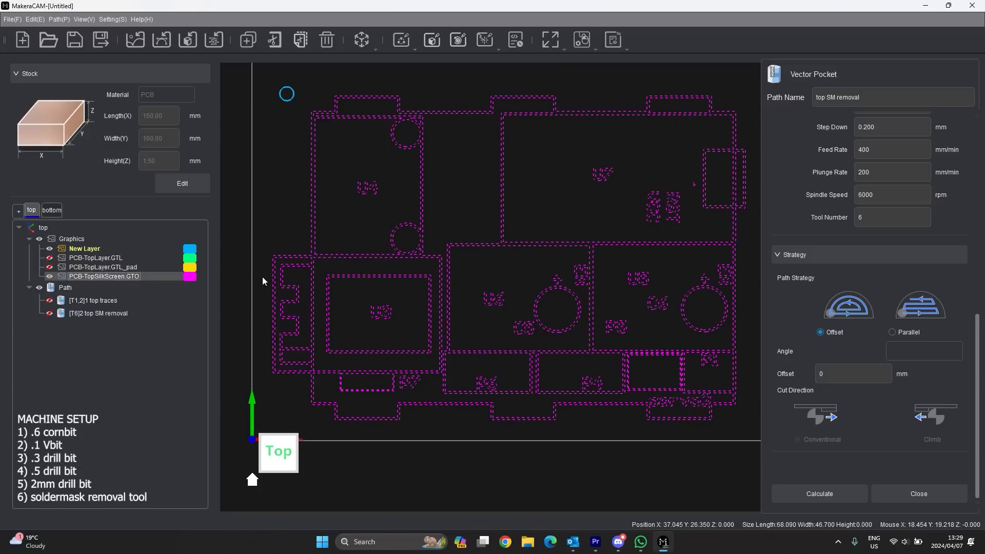
scroll(388, 319, up, 3)
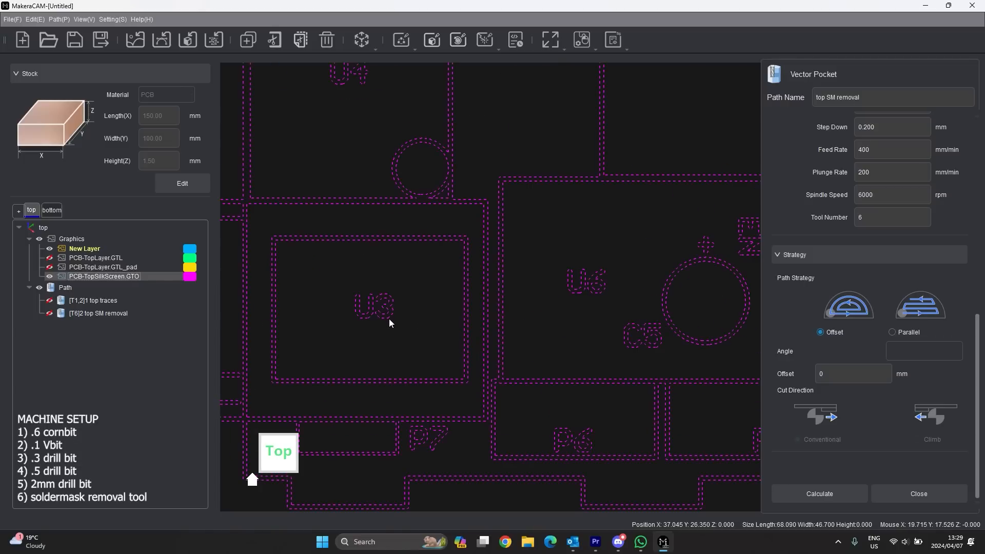
scroll(378, 300, down, 3)
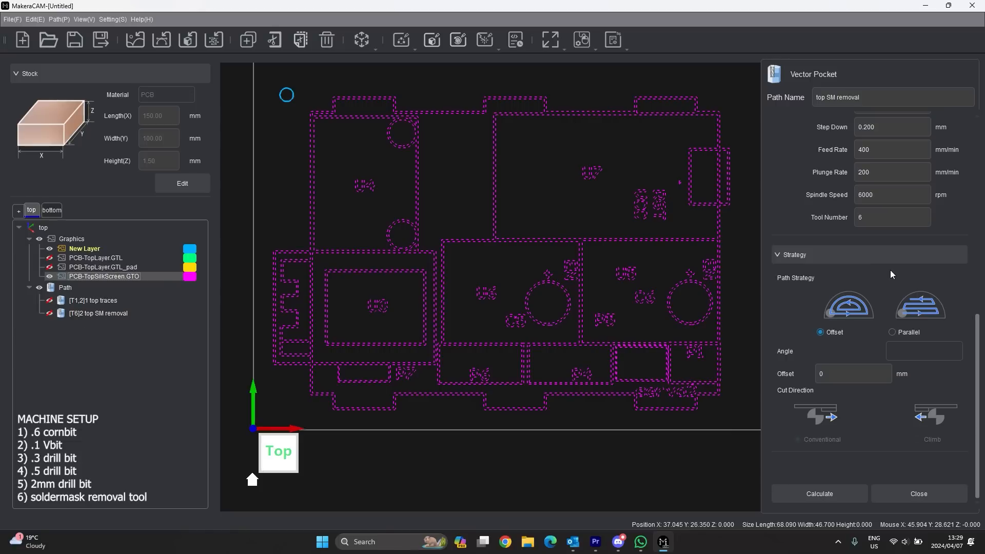
scroll(891, 270, up, 8)
scroll(903, 462, down, 4)
scroll(907, 423, down, 5)
click(917, 495)
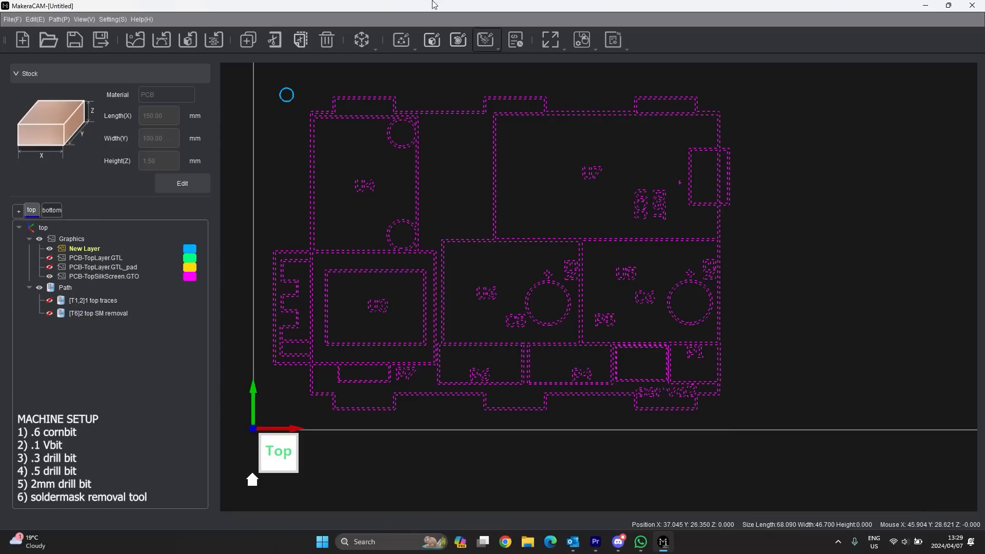
- Start a Laser Vector path named 'top SM application' at 200 mm/min and 10% power
click(491, 42)
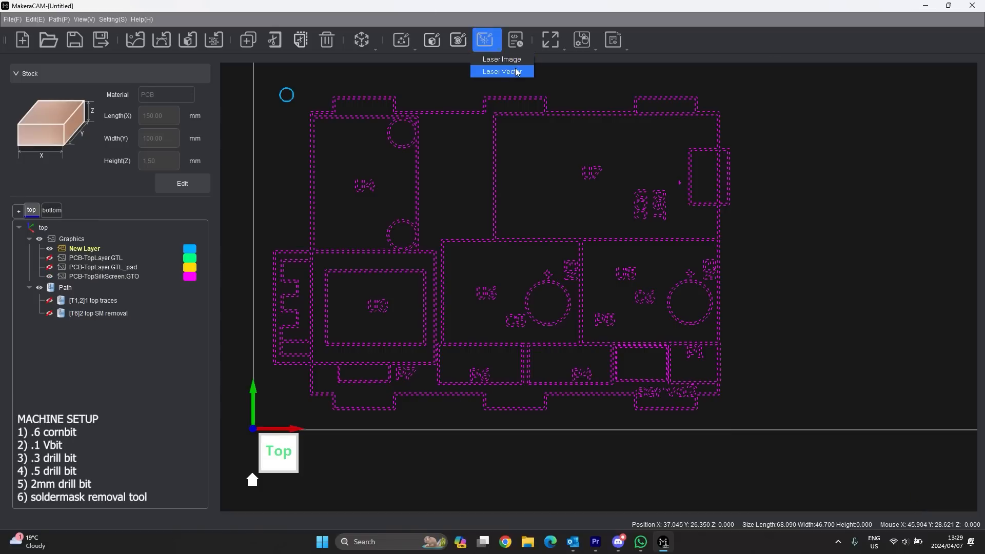
click(516, 72)
click(930, 128)
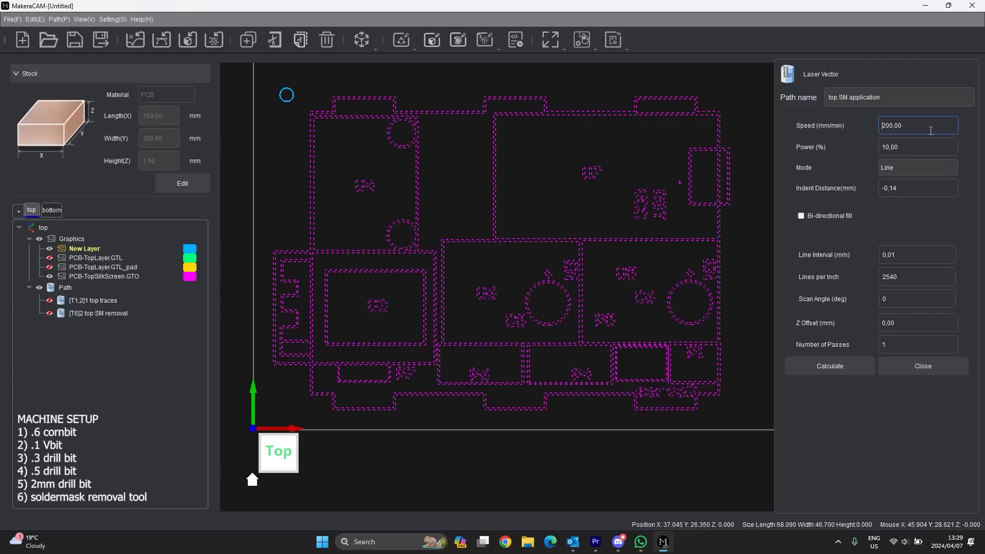
drag(880, 98, 851, 101)
click(890, 97)
drag(880, 97, 836, 99)
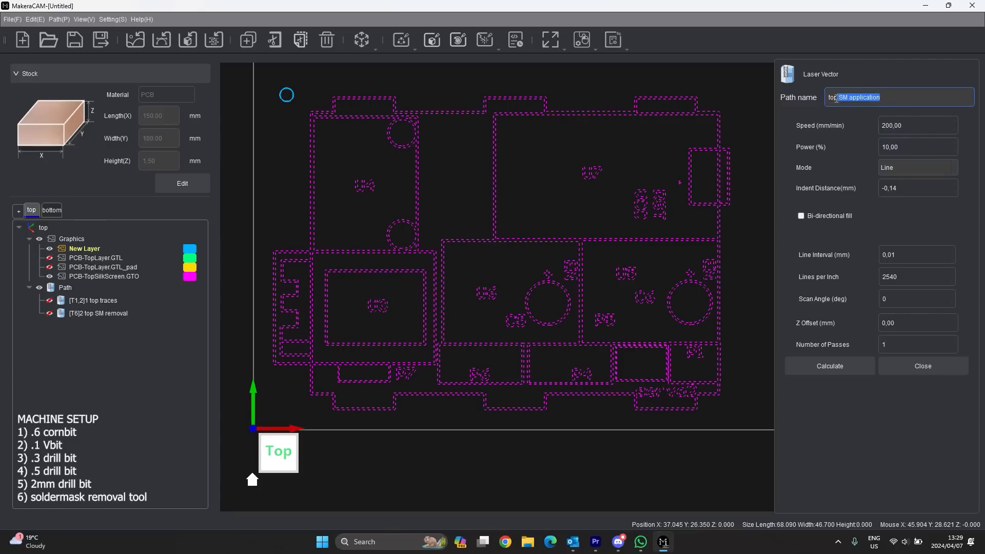
click(929, 133)
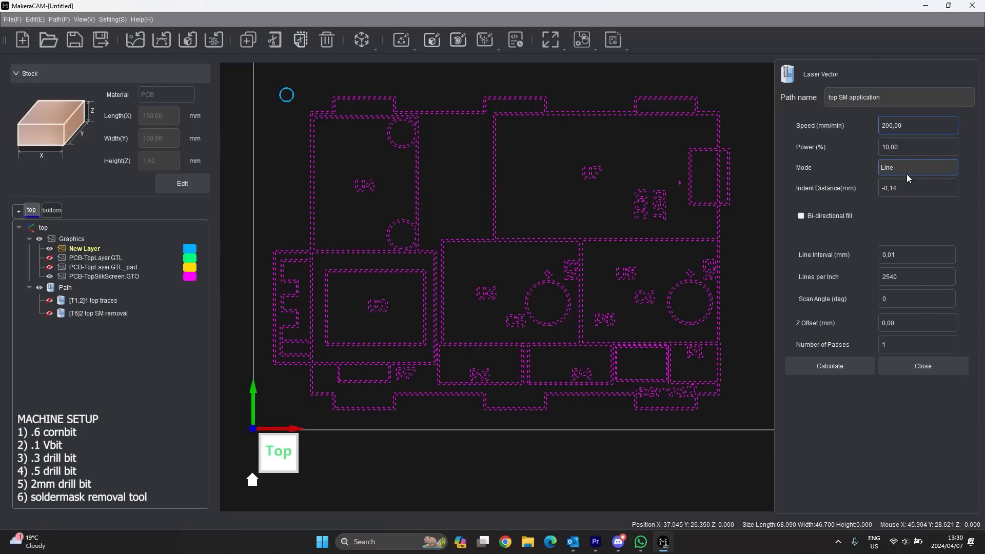
- Keep Line mode with -0.14 mm indent, then calculate and show the top SM application path
click(928, 169)
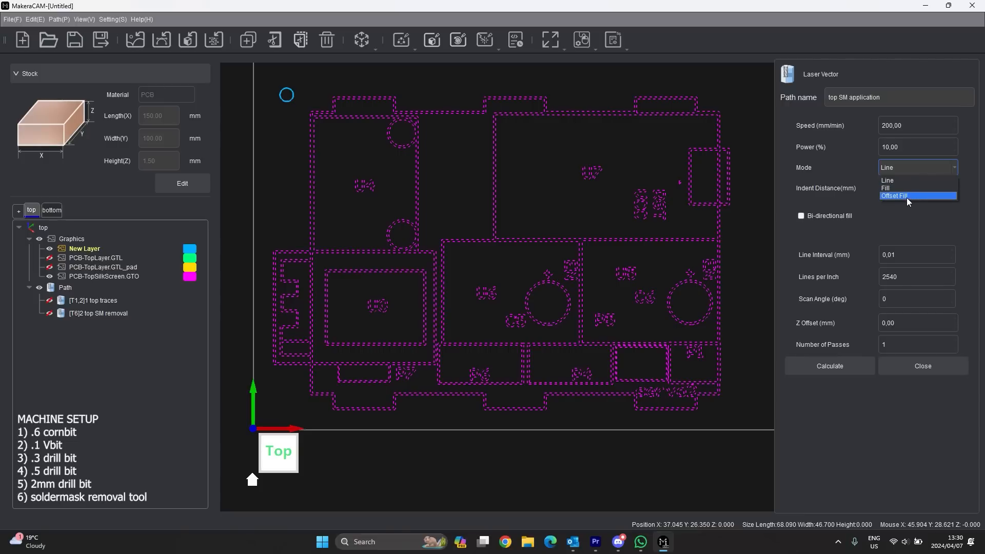
click(847, 162)
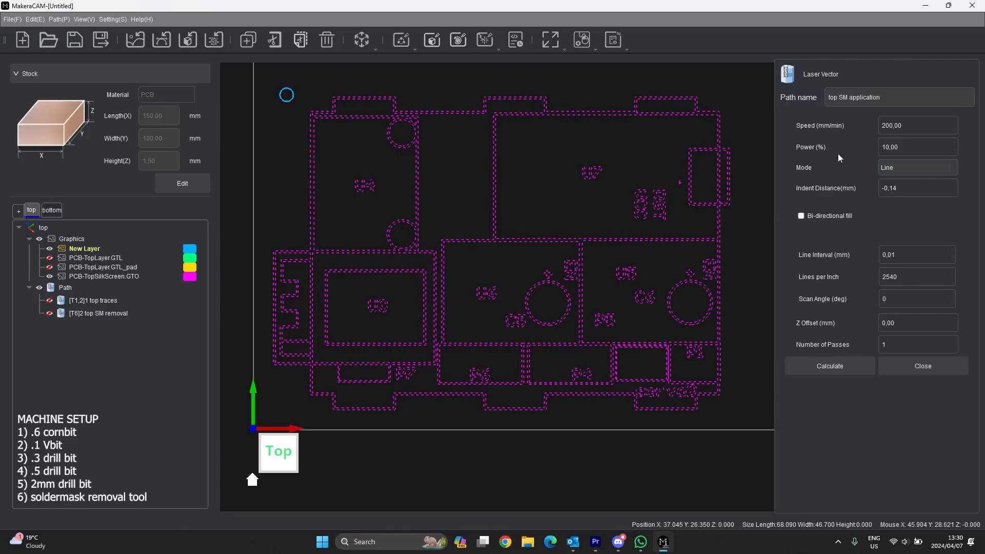
click(922, 186)
click(854, 366)
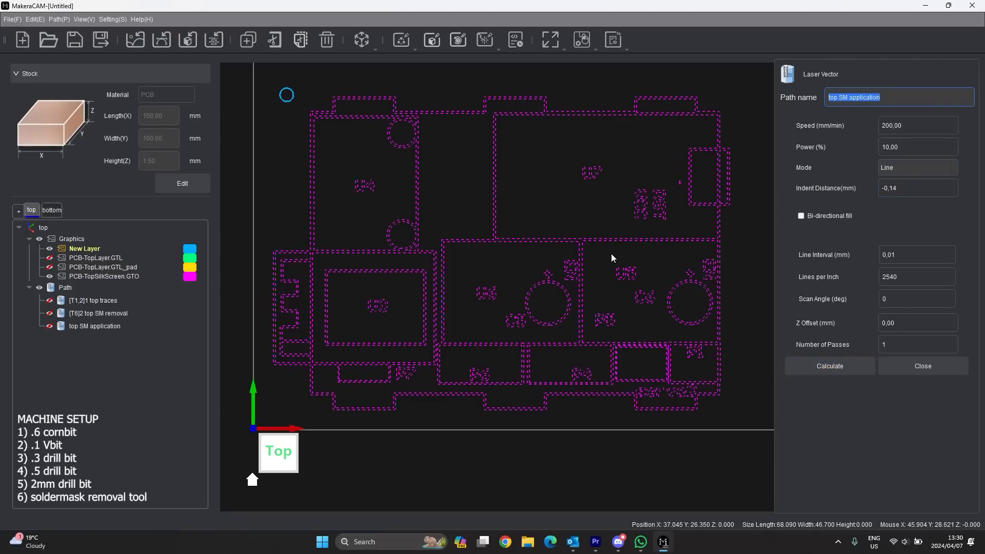
click(50, 326)
- Inspect the U7 toolpath and its -0,14 indent distance, then close the laser vector settings
scroll(590, 177, up, 10)
scroll(588, 187, up, 3)
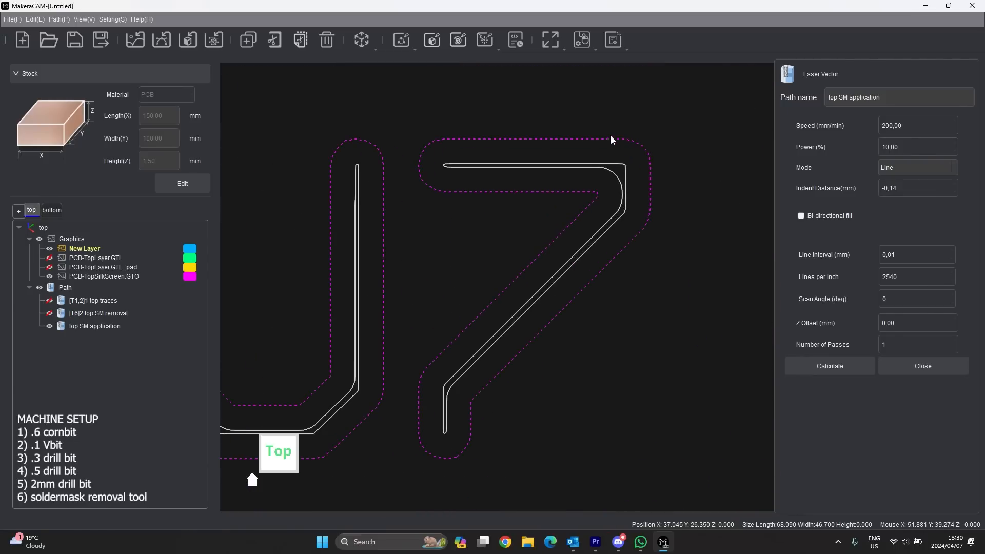
click(899, 190)
scroll(530, 345, down, 2)
scroll(482, 392, up, 3)
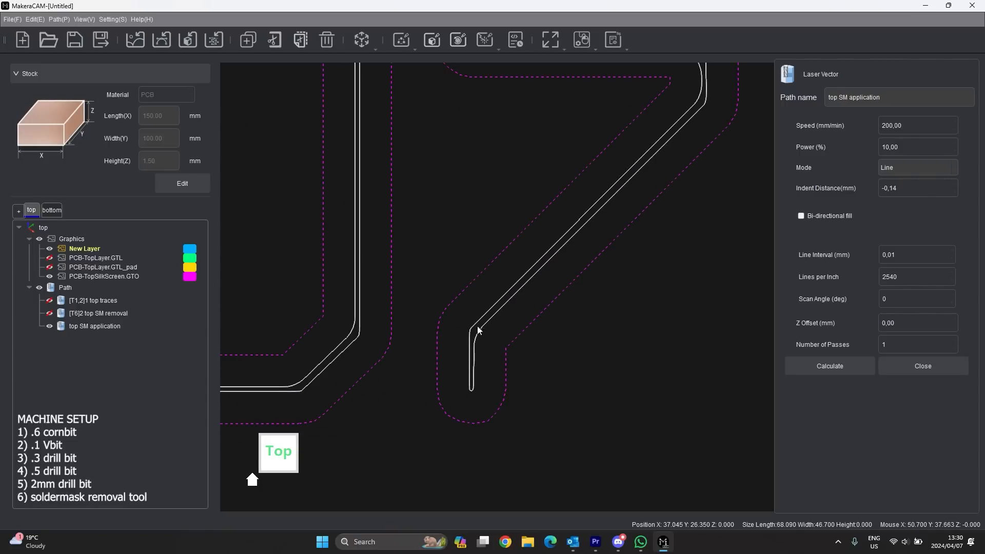
scroll(477, 328, down, 3)
scroll(512, 134, down, 3)
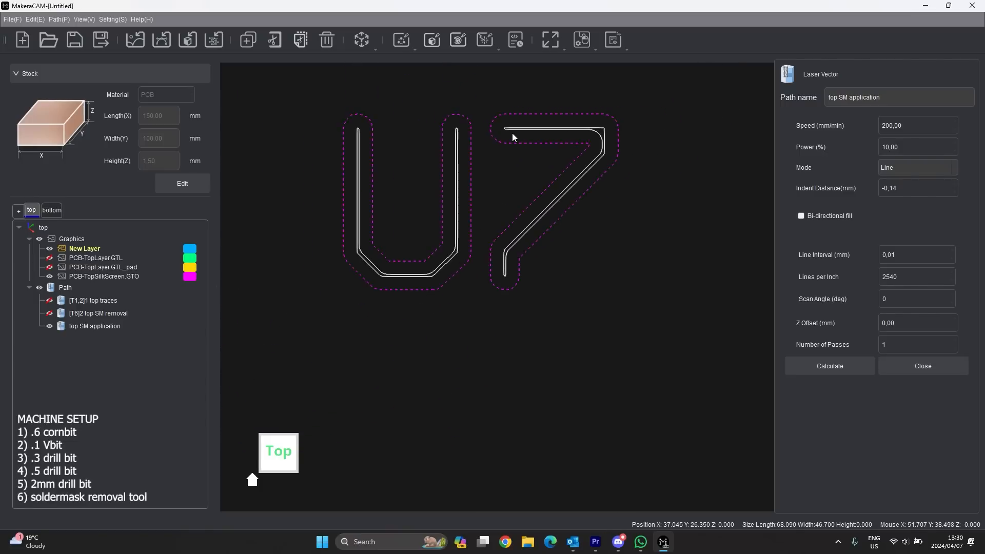
click(918, 187)
scroll(516, 192, down, 2)
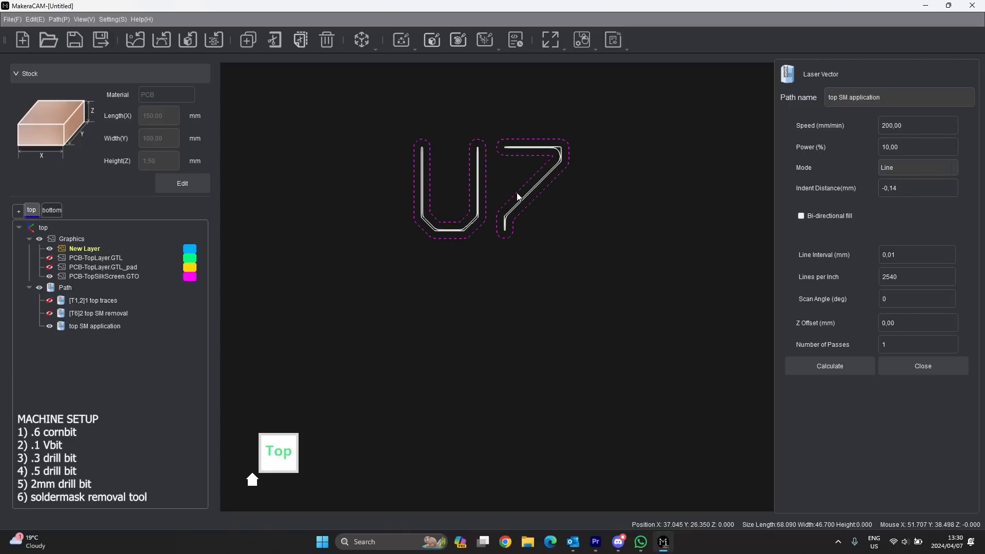
scroll(492, 187, down, 4)
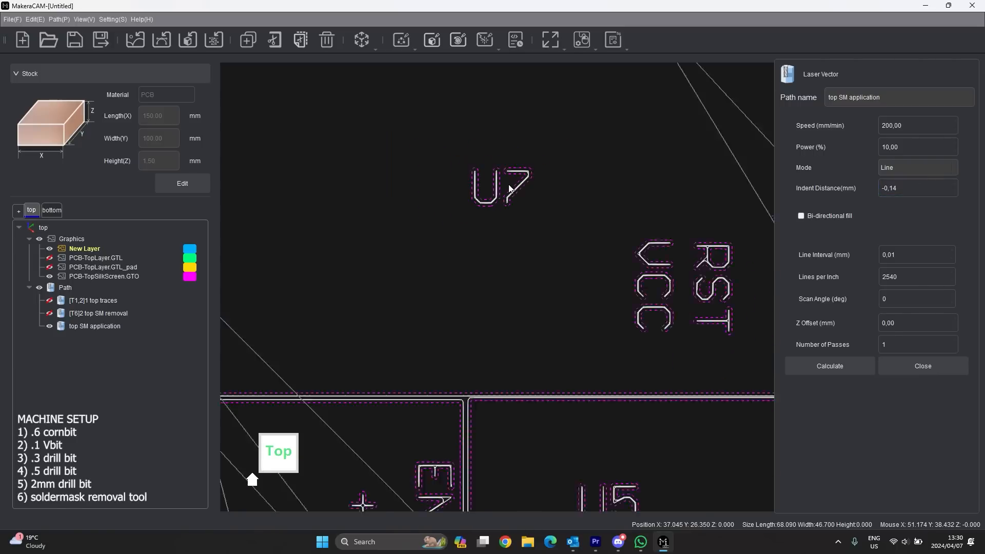
click(902, 188)
drag(901, 186, 867, 182)
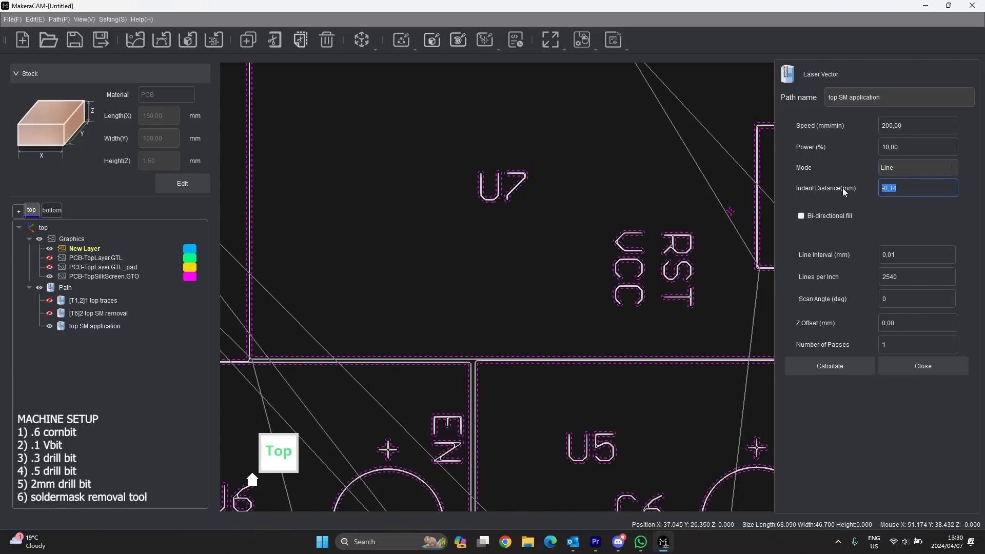
scroll(676, 245, up, 3)
scroll(651, 241, down, 1)
scroll(639, 241, down, 4)
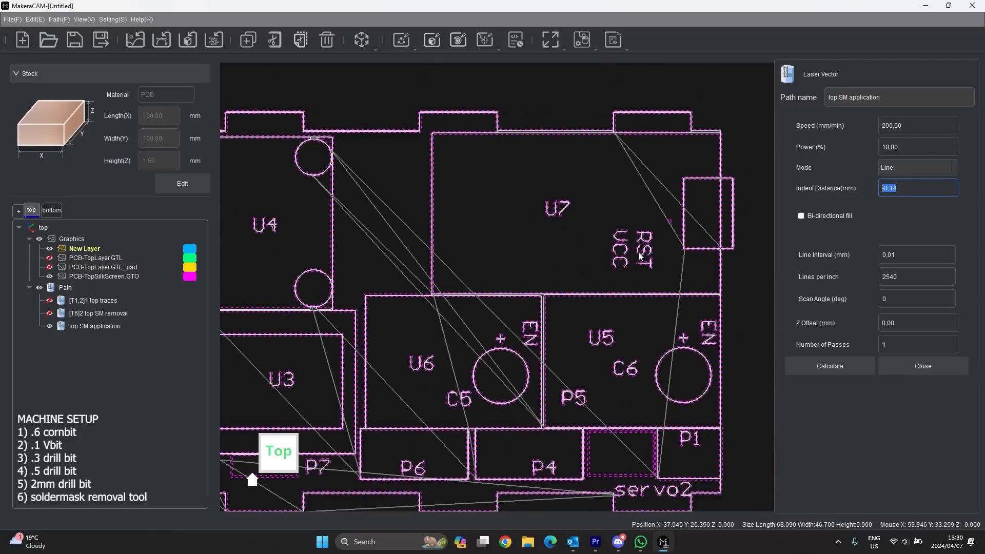
scroll(667, 241, up, 4)
scroll(684, 159, down, 5)
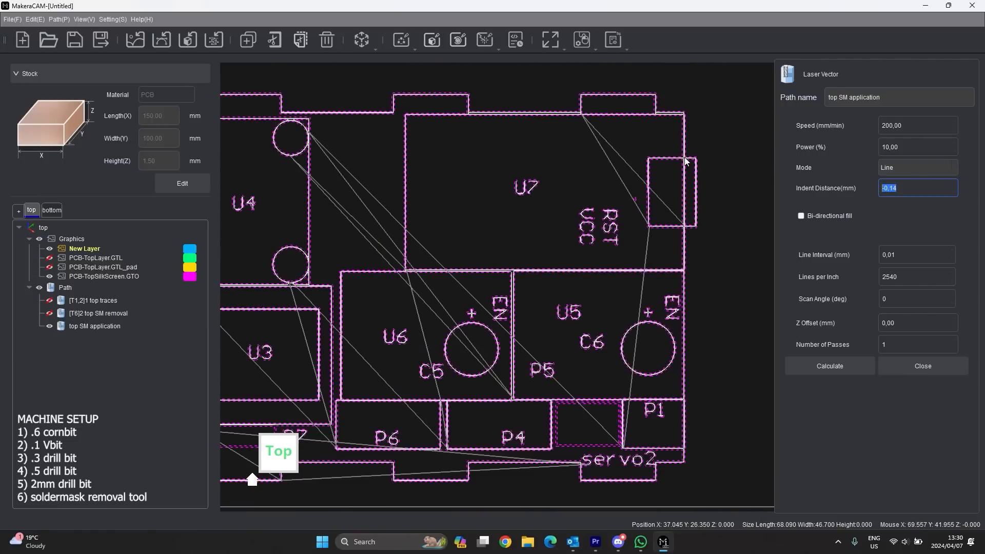
scroll(685, 160, down, 2)
scroll(562, 182, up, 3)
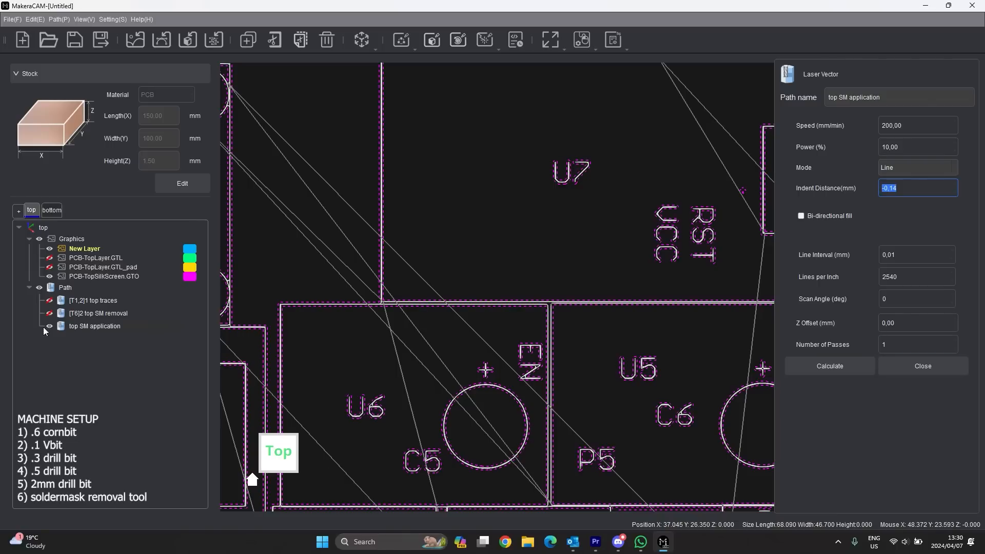
scroll(642, 297, down, 3)
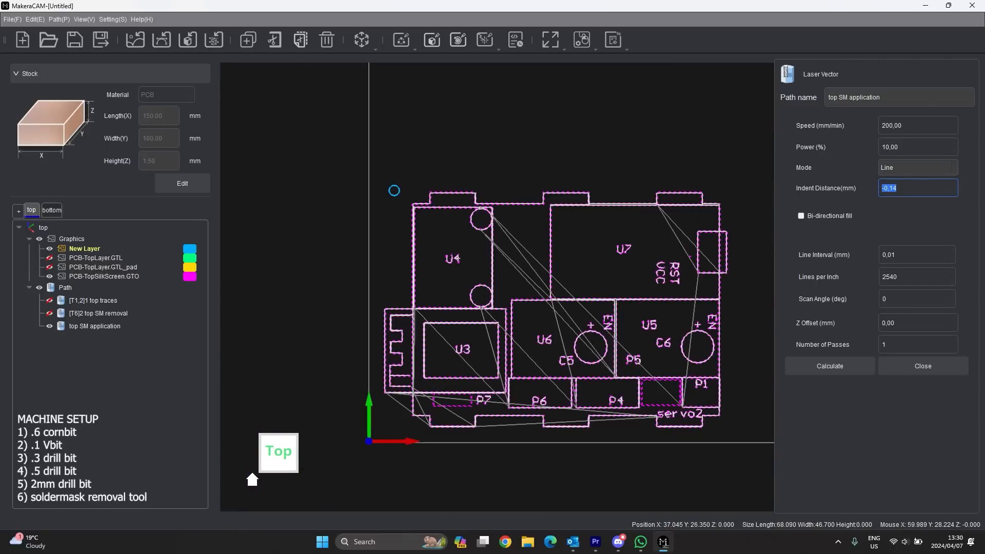
click(955, 370)
- Rename the laser path to '3 top SM application'
click(85, 327)
click(84, 326)
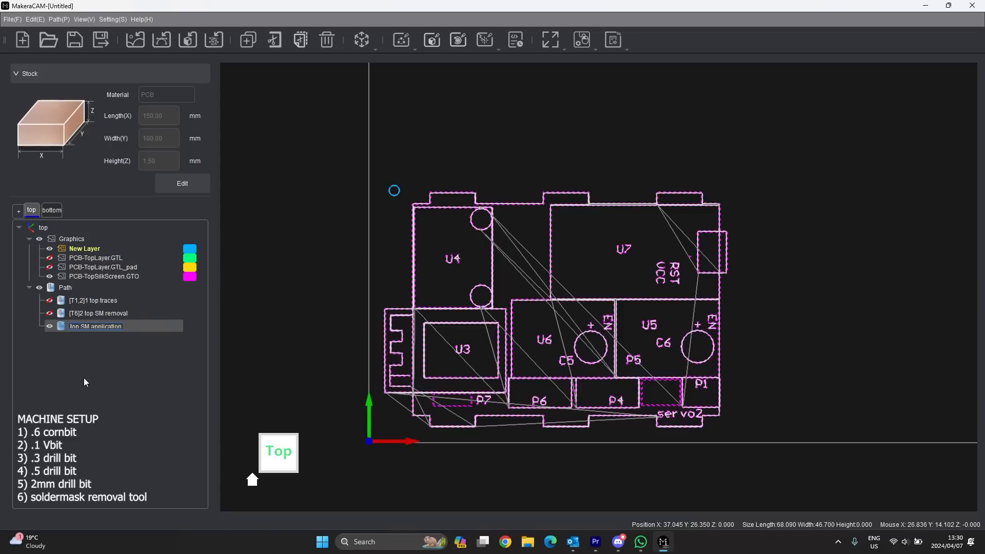
text(3)
key(Return)
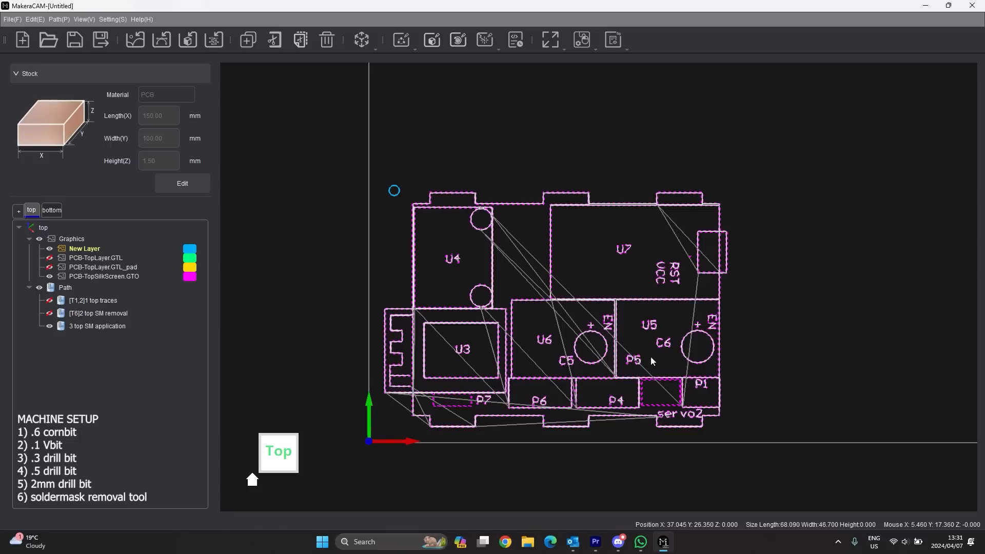
- Hide the '3 top SM application' toolpath and the PCB-TopSilkScreen.GTO layer
click(49, 327)
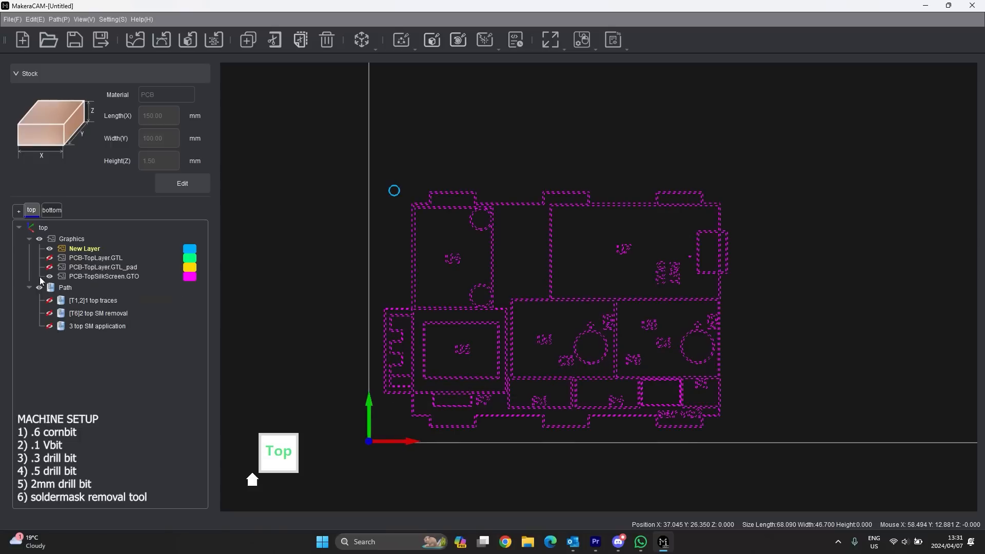
click(49, 249)
click(49, 276)
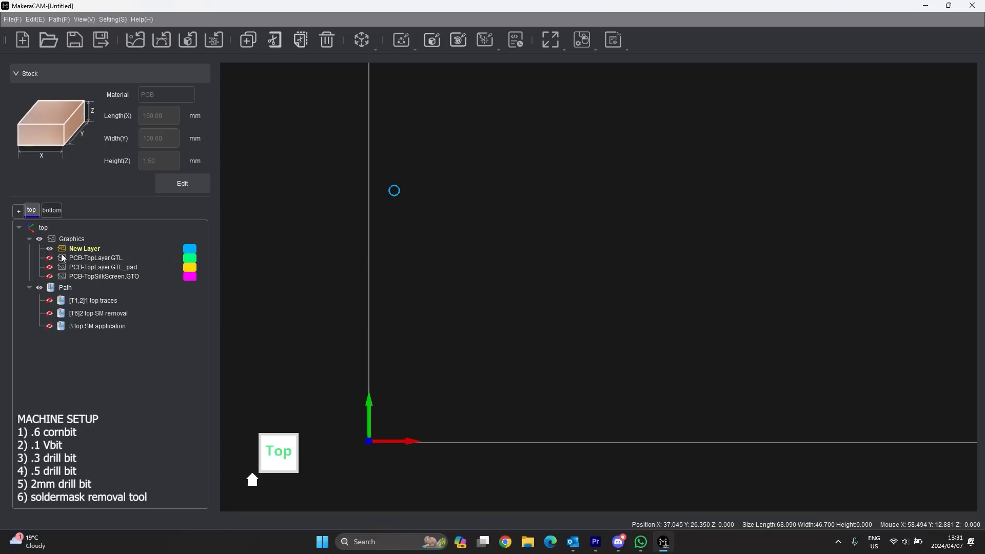
scroll(318, 250, down, 4)
- Box-select the two small blue circles on New Layer and open the Vector toolpath type list
drag(718, 224, 345, 266)
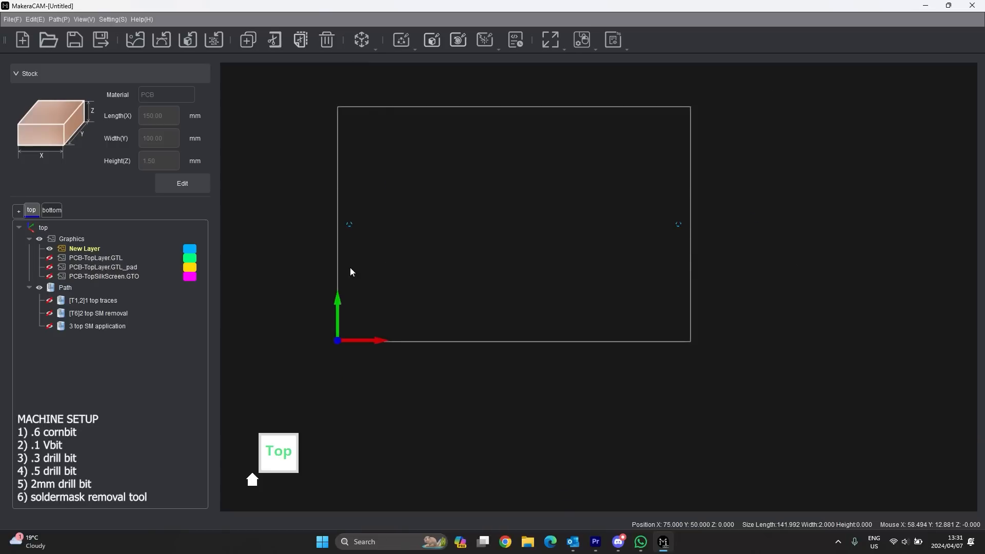
click(49, 250)
click(49, 249)
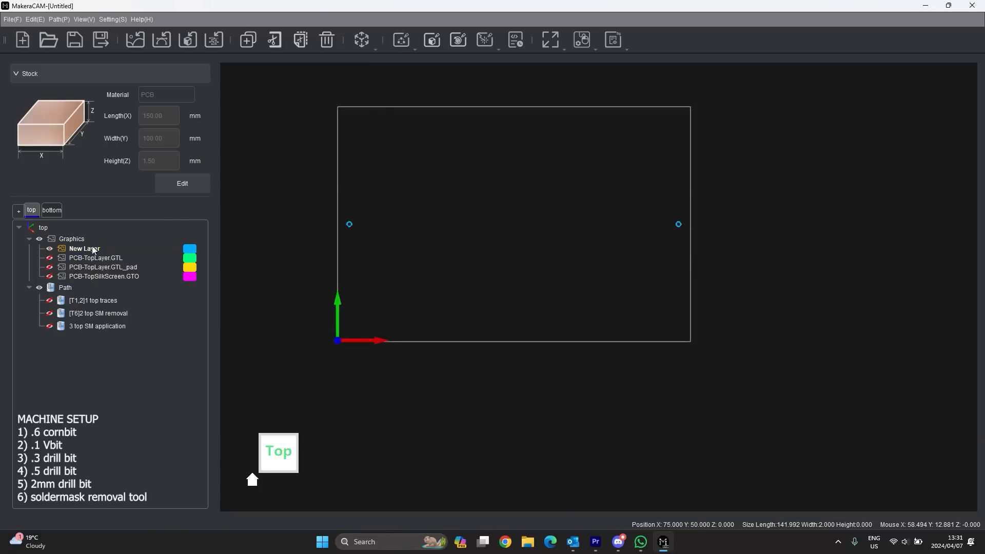
click(373, 41)
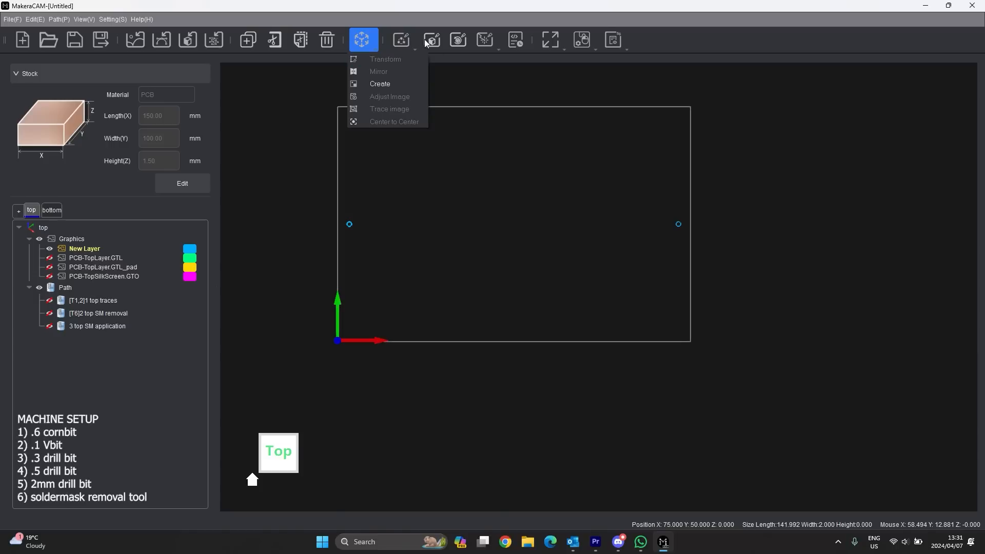
click(413, 47)
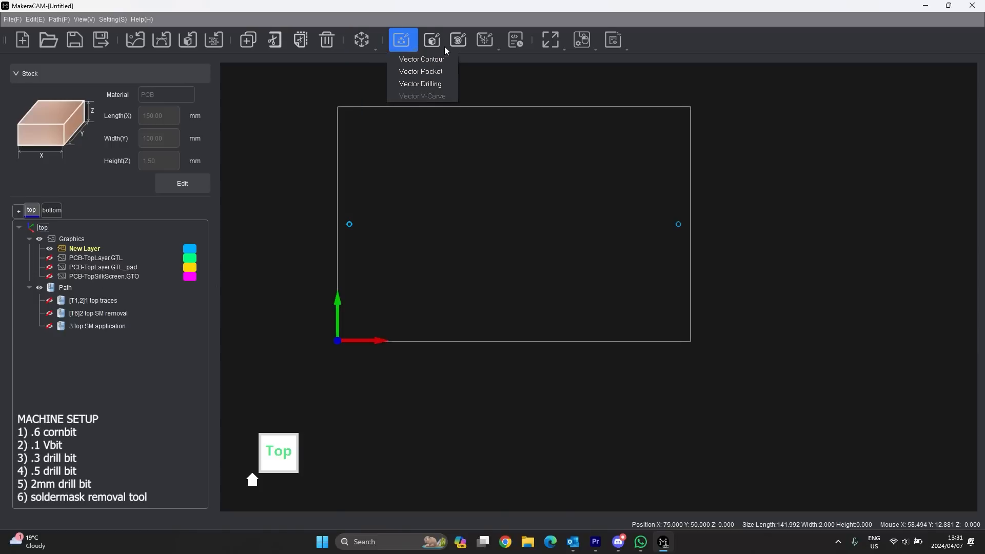
- Create a Vector Drilling path named '4 Drill Processing 2mm'
click(425, 83)
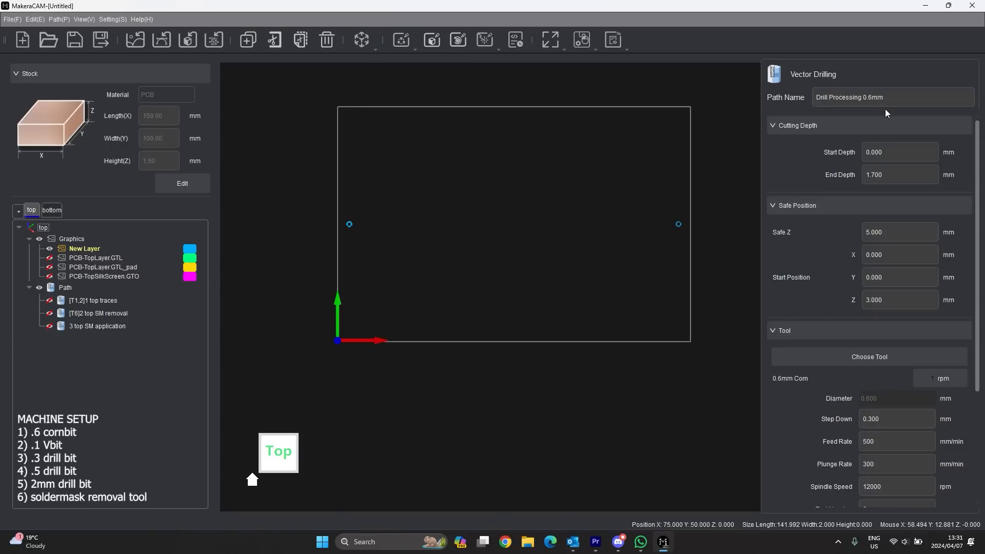
drag(907, 98, 796, 97)
click(903, 99)
key(BackSpace)
key(BackSpace)
key(BackSpace)
key(BackSpace)
key(BackSpace)
text(2mm)
click(817, 97)
text(4)
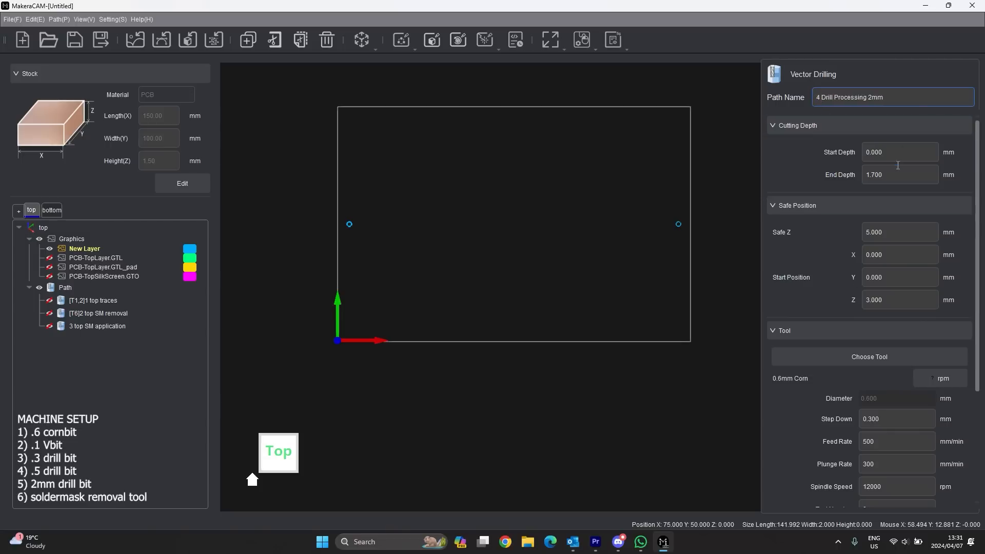
- Set the drilling End Depth to 10 mm
click(922, 181)
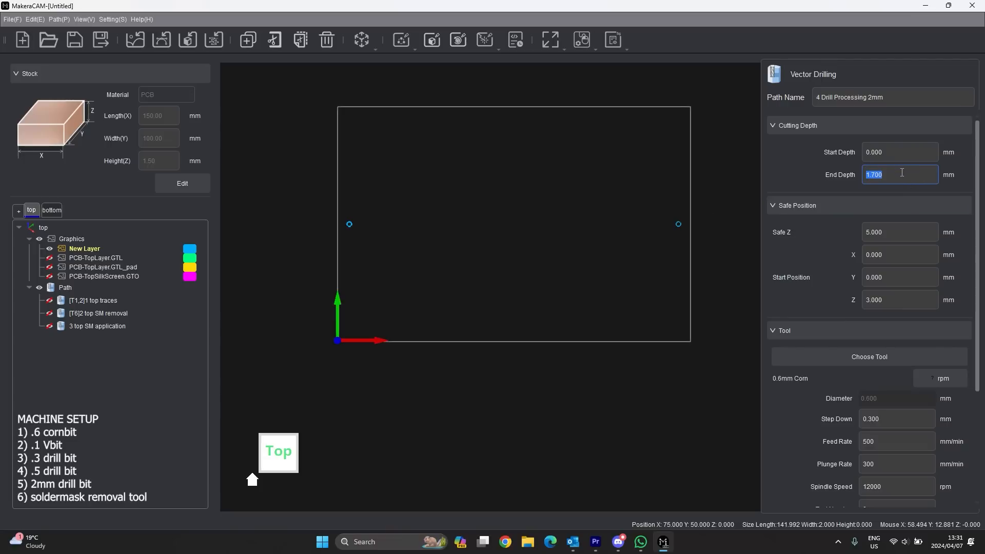
double_click(902, 175)
drag(898, 172, 863, 174)
text(10)
- Open the Tool Magazine showing only the Drill group
scroll(879, 251, down, 1)
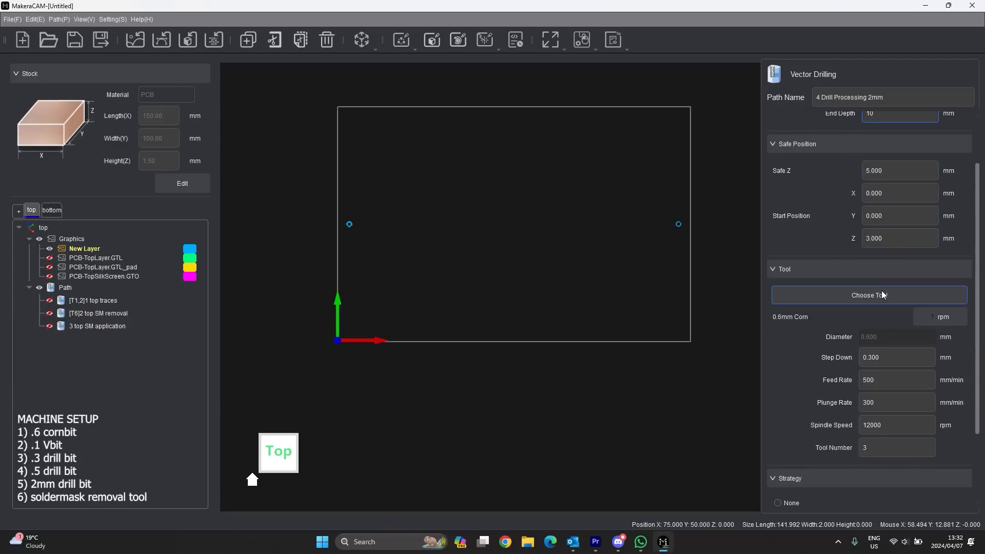
click(898, 289)
click(228, 219)
scroll(367, 203, down, 4)
- Choose the 2*12mm Drill with PCB settings as tool number 5
click(328, 212)
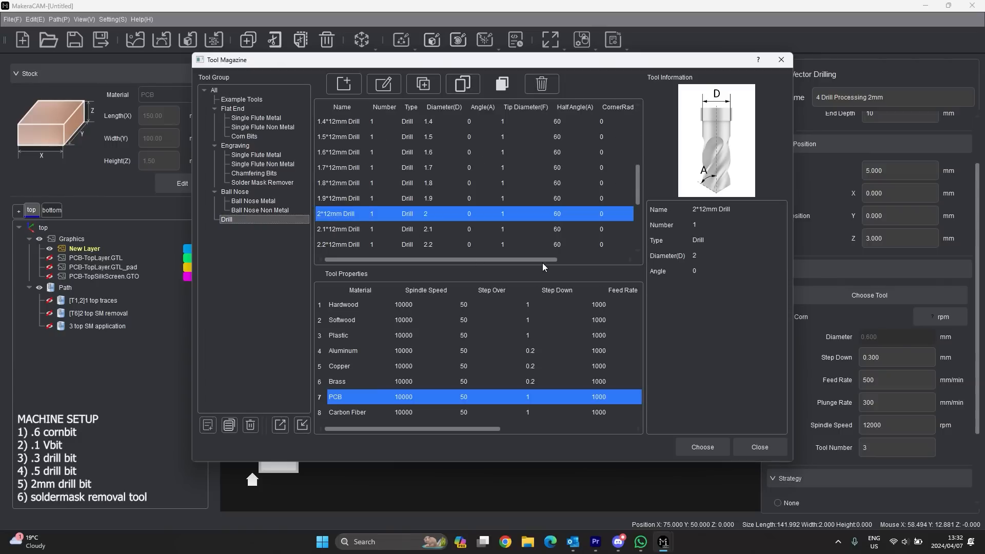
click(702, 447)
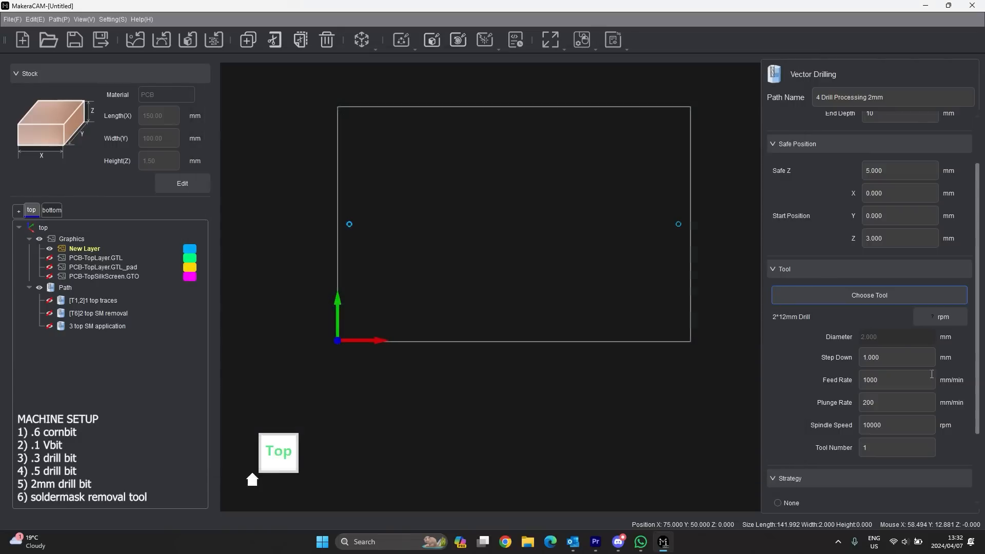
scroll(854, 305, down, 2)
click(883, 389)
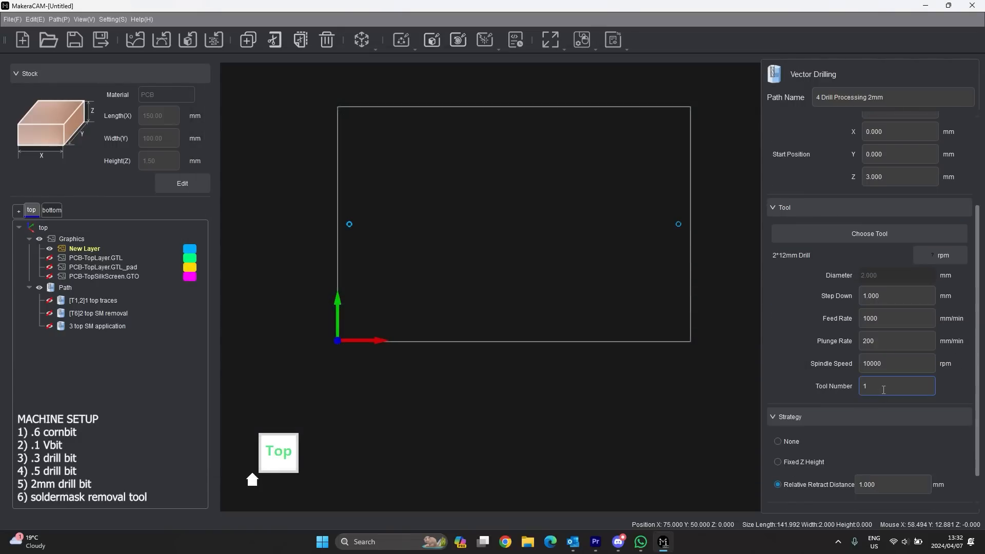
text(5)
- Keep the retract strategy on Relative Retract Distance 1.000 mm
scroll(868, 335, down, 1)
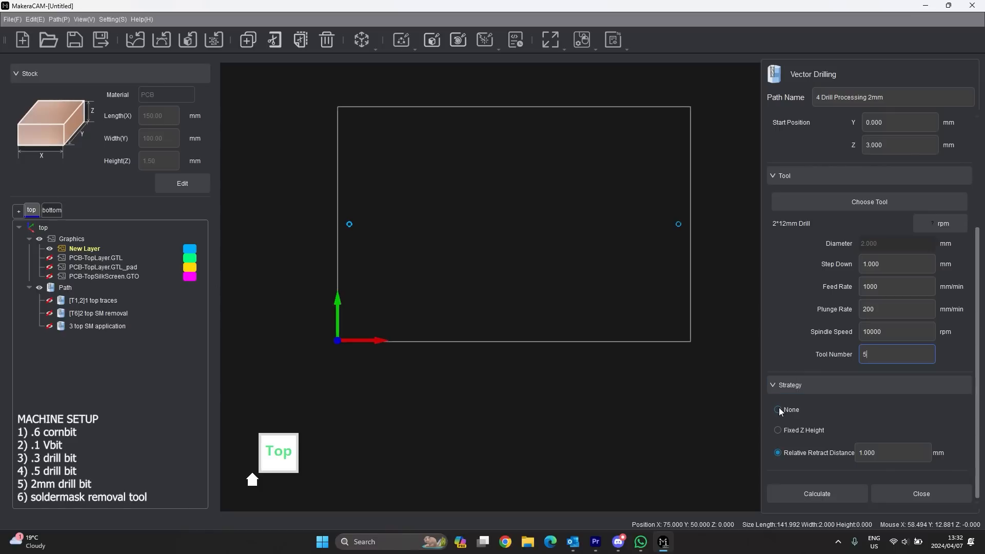
click(777, 431)
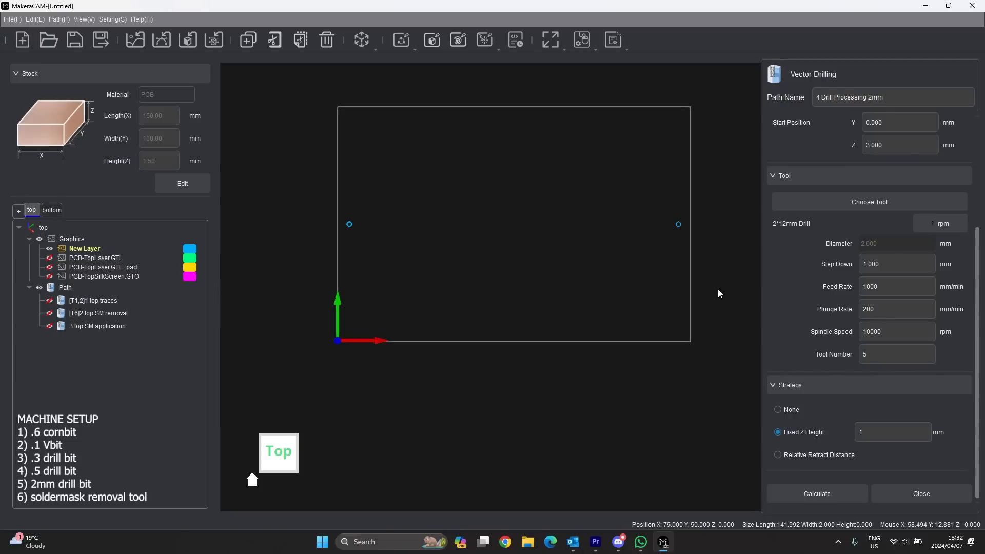
click(777, 452)
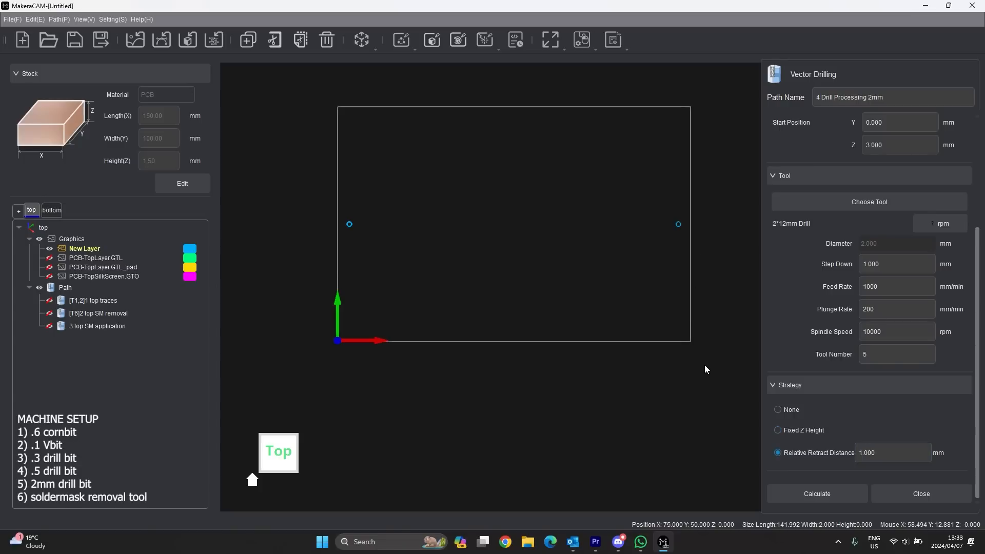
click(856, 454)
- Select all New Layer drill circles and calculate the 2mm drilling toolpath
click(833, 493)
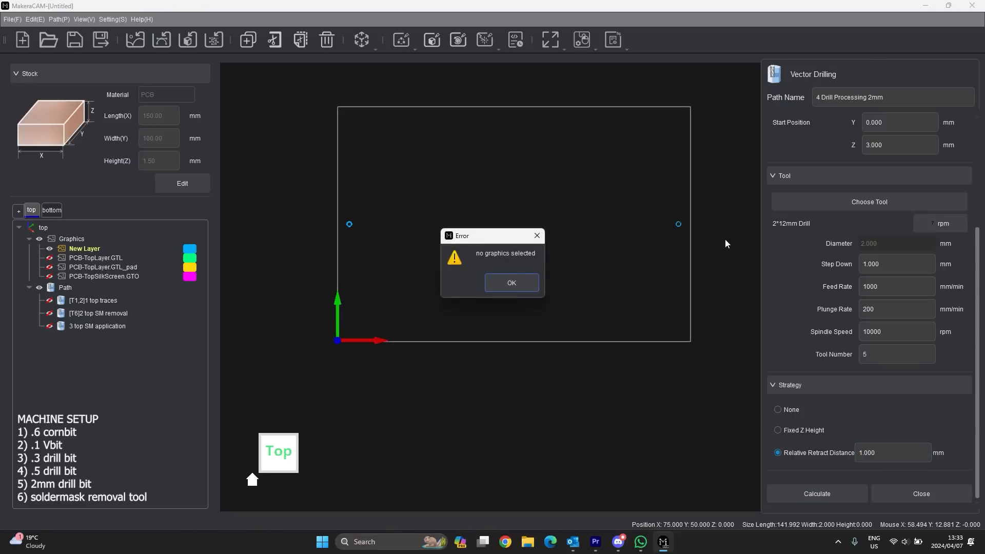
click(513, 283)
drag(690, 206, 300, 252)
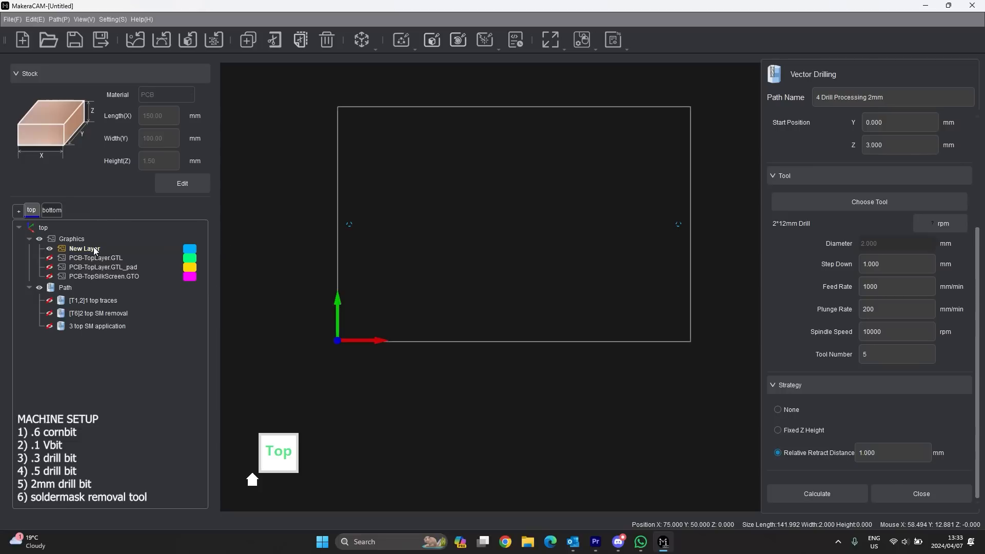
right_click(93, 249)
click(140, 351)
click(817, 494)
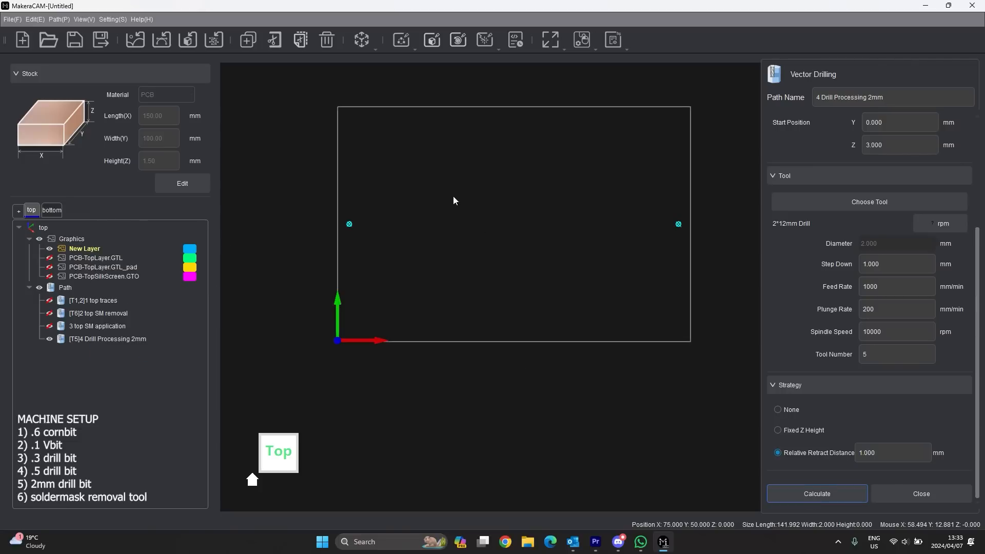
- Close the drilling settings, hide the drill path and New Layer, and show PCB-TopLayer.GTL
middle_drag(451, 240, 656, 249)
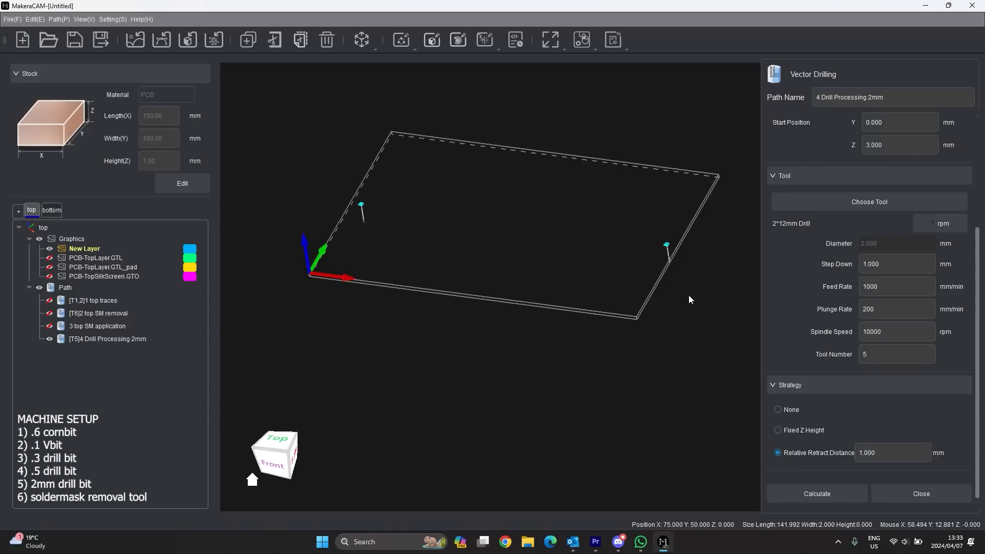
scroll(901, 318, up, 3)
scroll(901, 318, down, 3)
scroll(914, 359, up, 3)
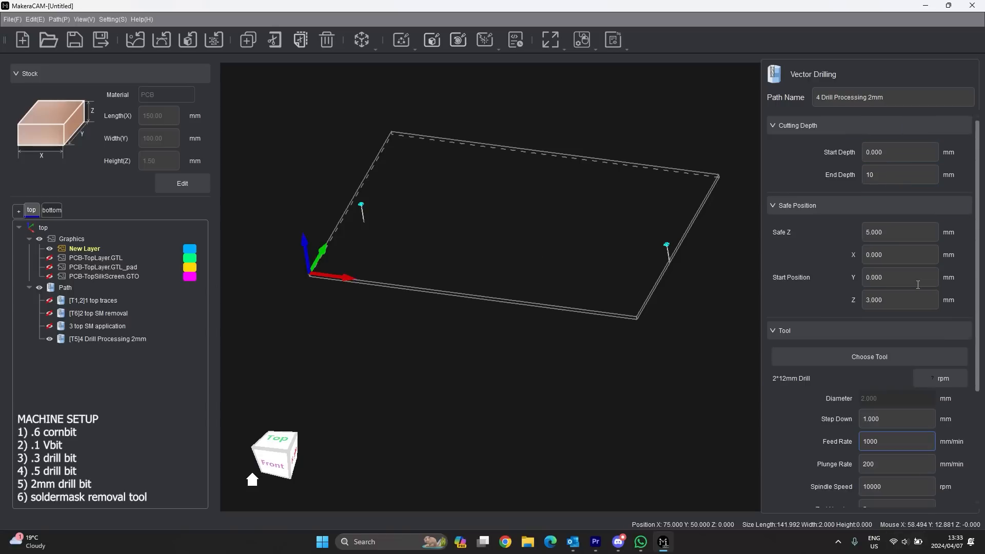
scroll(885, 392, down, 5)
click(914, 486)
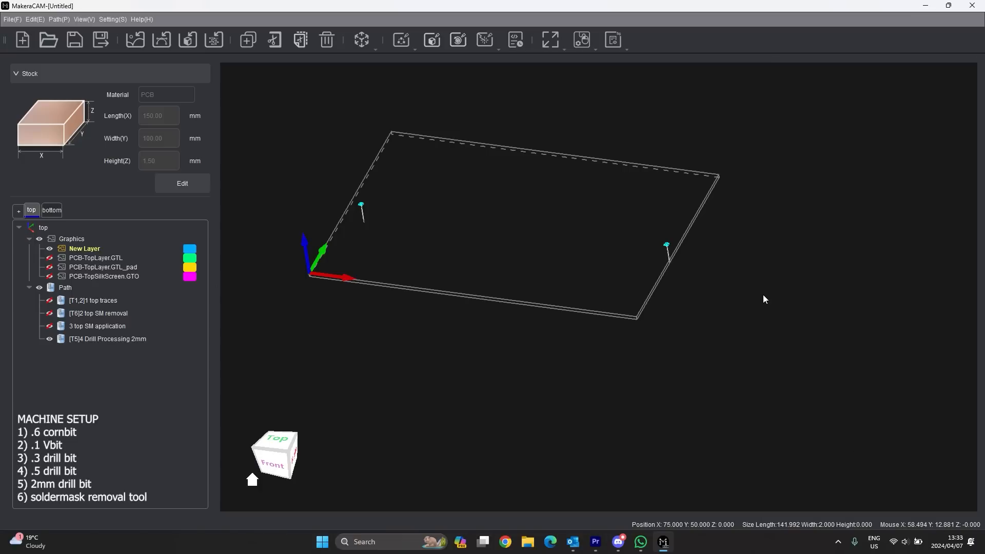
click(50, 339)
click(49, 248)
click(50, 258)
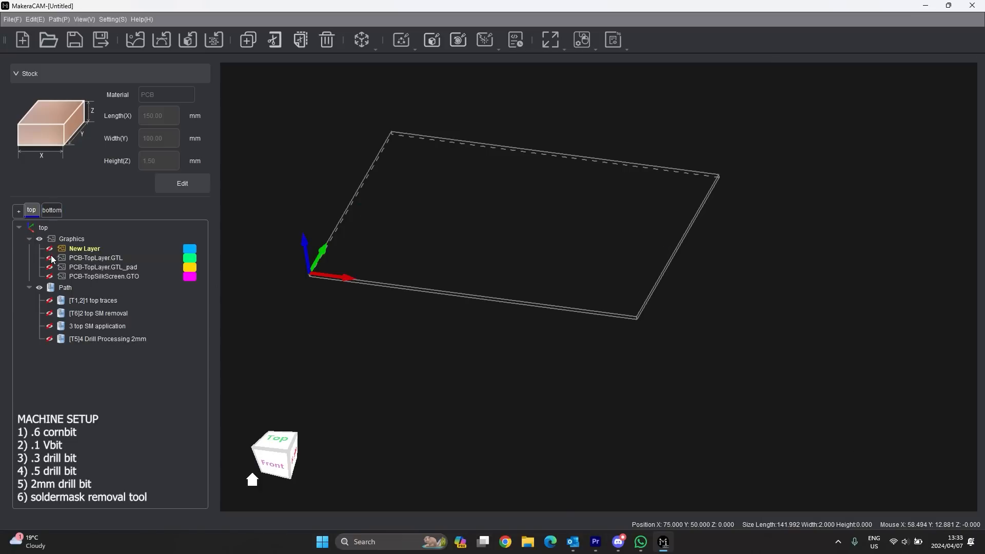
- Switch to the bottom side showing PCB-BottomLayer.GBL, with the top traces hidden
click(49, 209)
scroll(595, 297, up, 2)
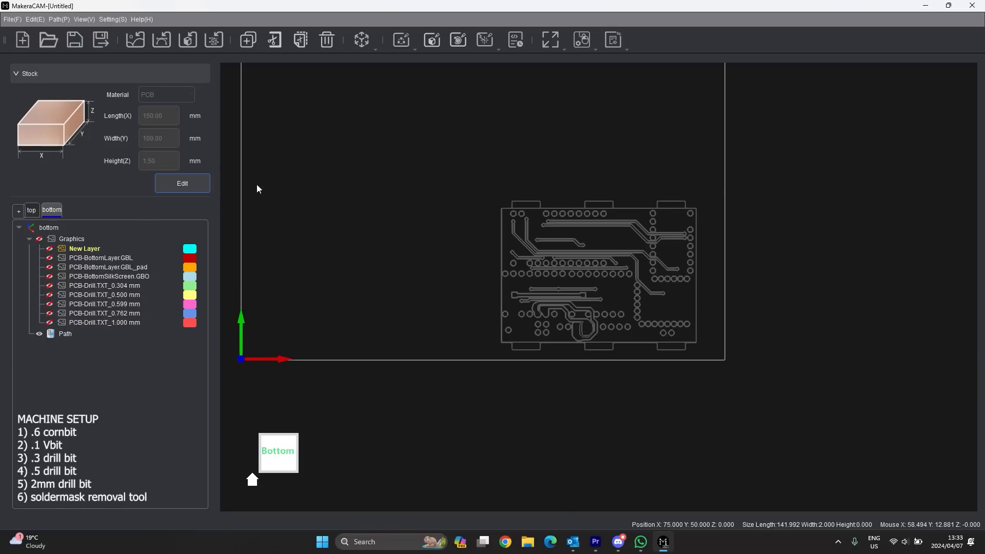
click(49, 258)
scroll(706, 227, up, 6)
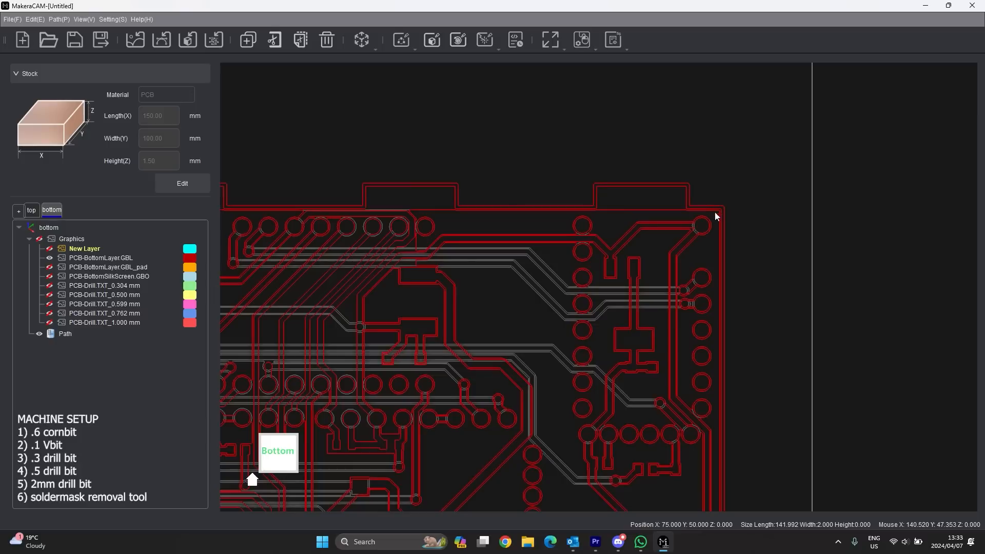
scroll(707, 227, down, 8)
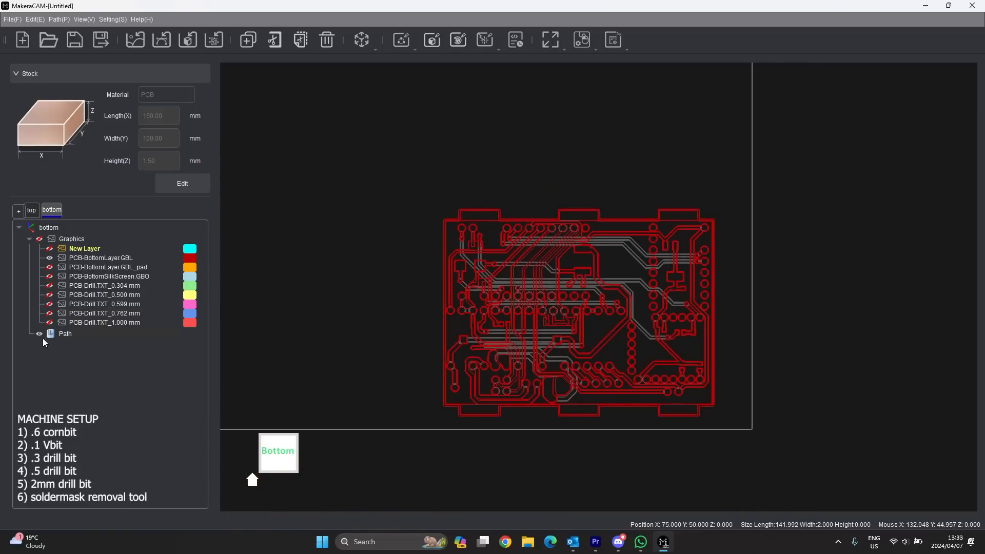
click(31, 210)
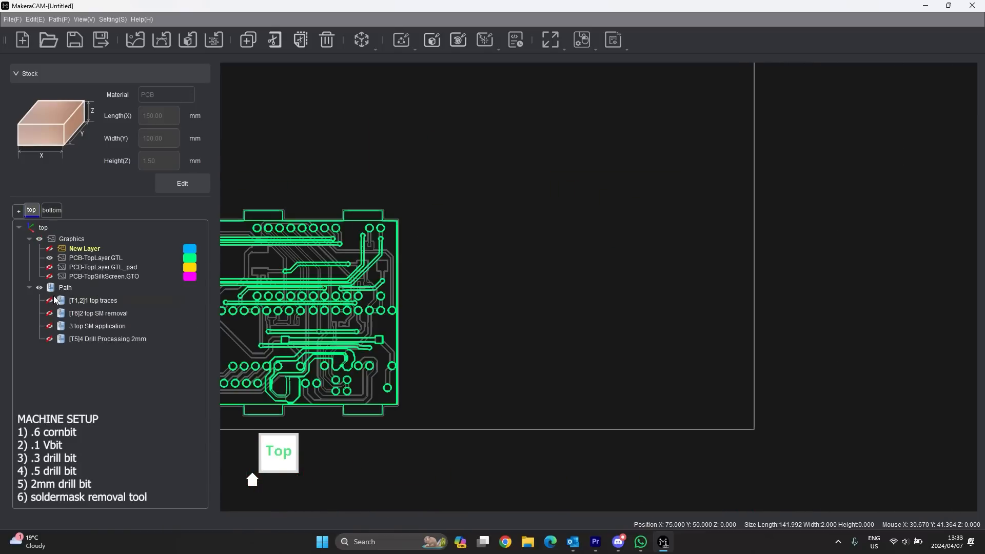
click(49, 257)
click(52, 211)
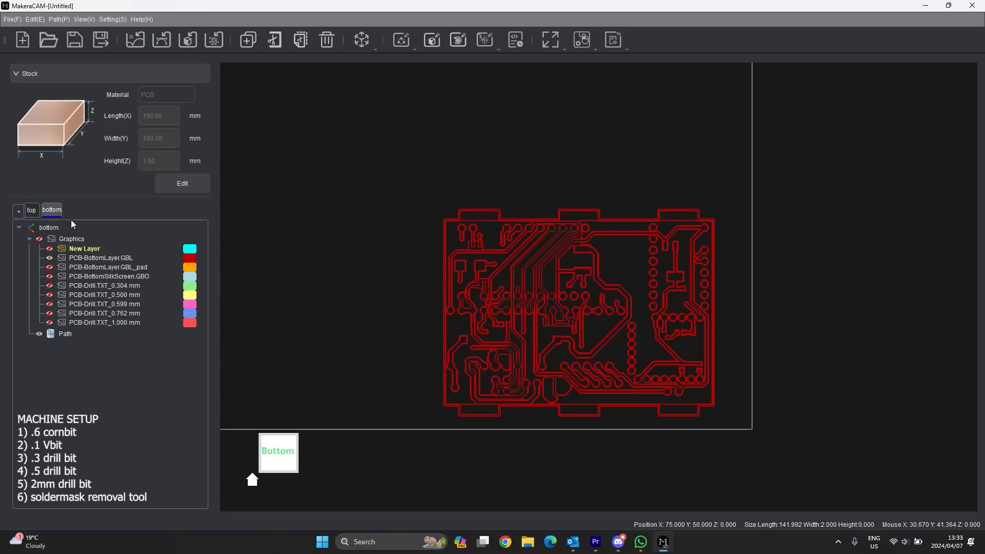
- Zoom to the board edge and select the outer outline contour
scroll(707, 209, up, 4)
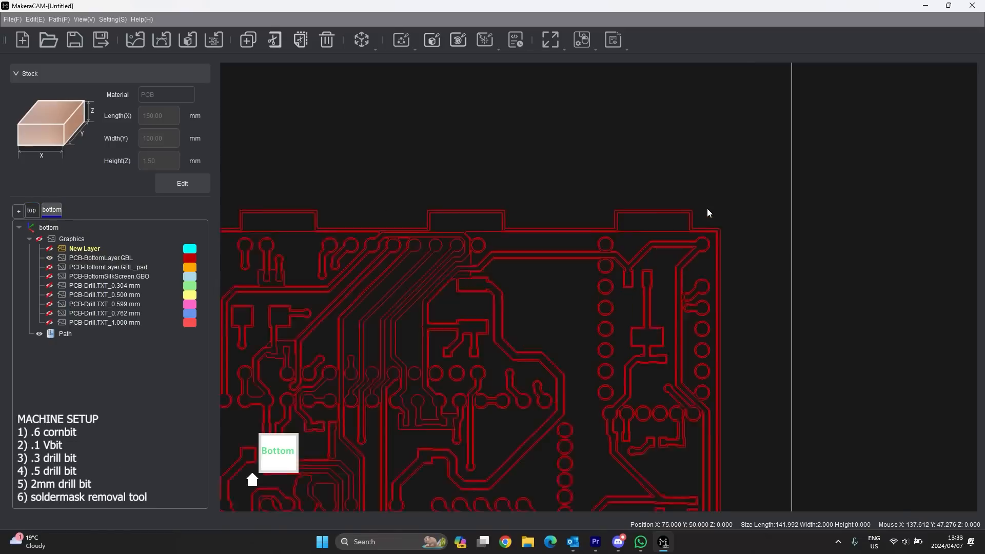
scroll(715, 210, down, 5)
scroll(604, 337, up, 3)
scroll(611, 312, down, 2)
scroll(730, 174, up, 5)
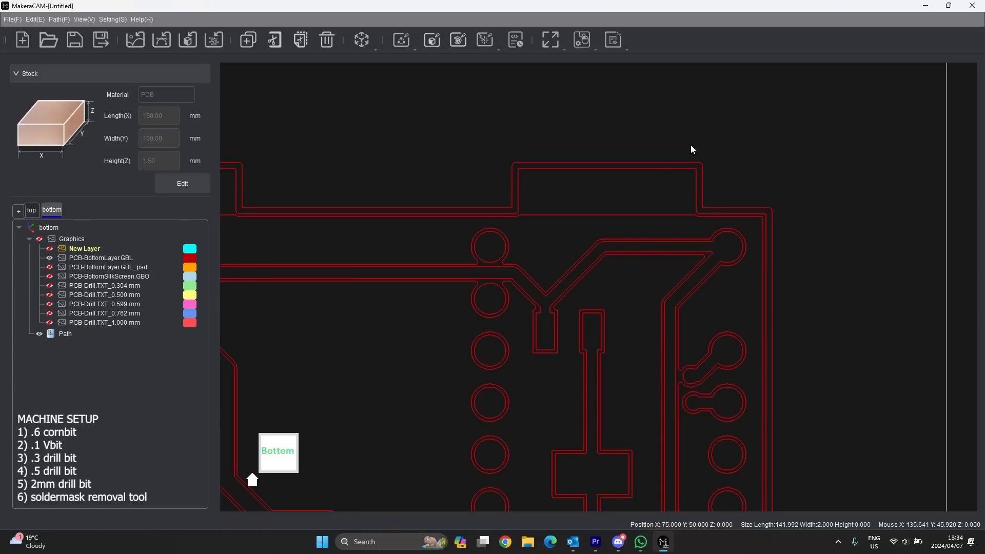
click(704, 177)
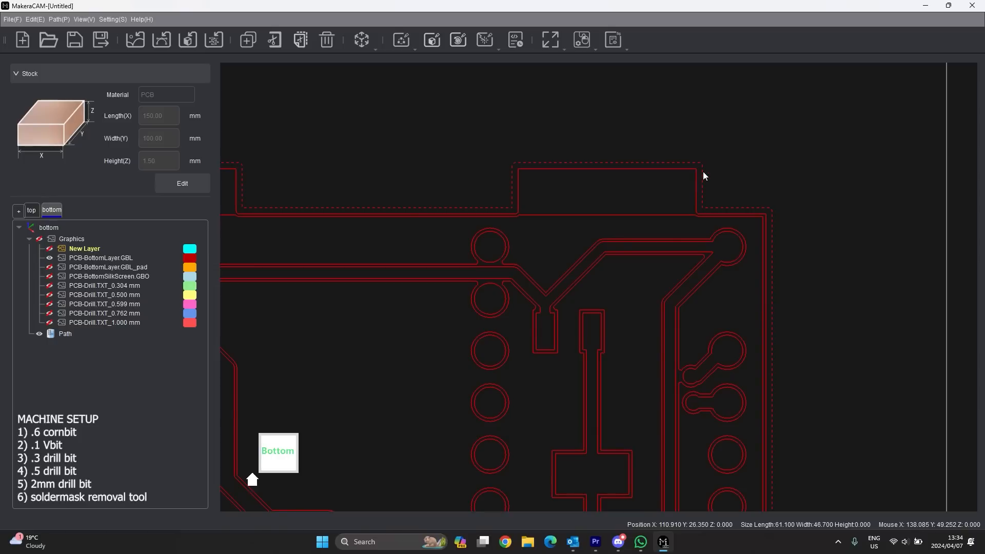
scroll(703, 172, down, 3)
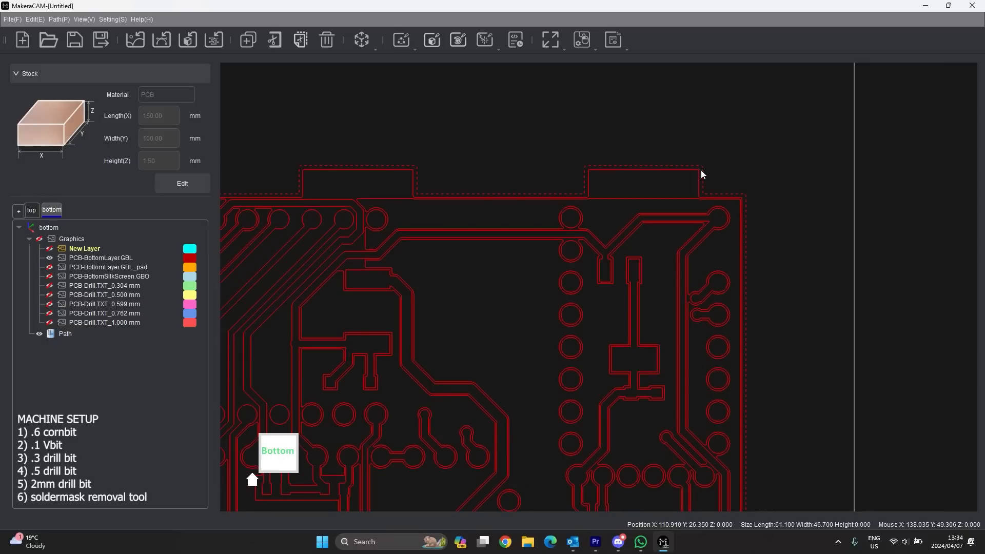
- Move the outer outline onto New Layer, hide it, and box-select all bottom board graphics
right_click(706, 166)
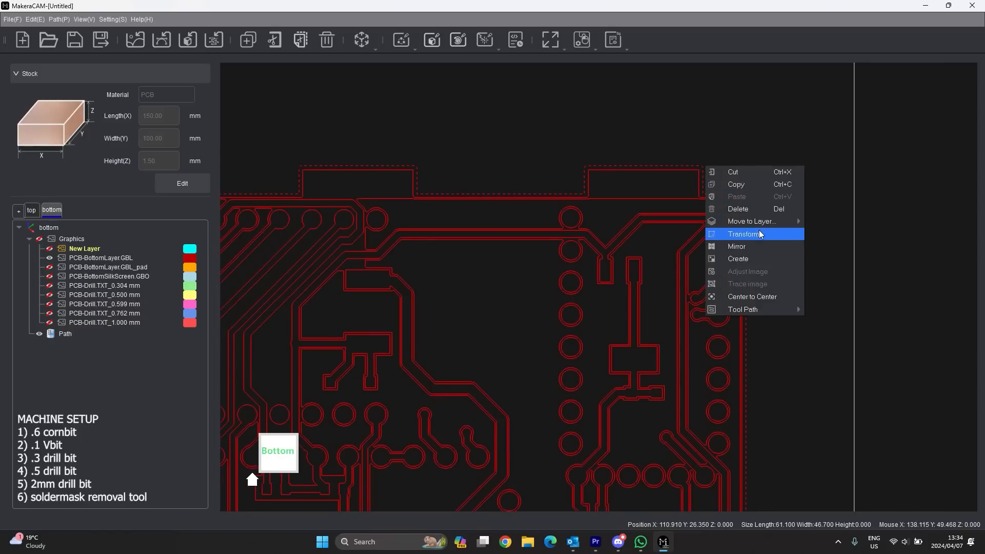
mouse_move(764, 223)
click(829, 220)
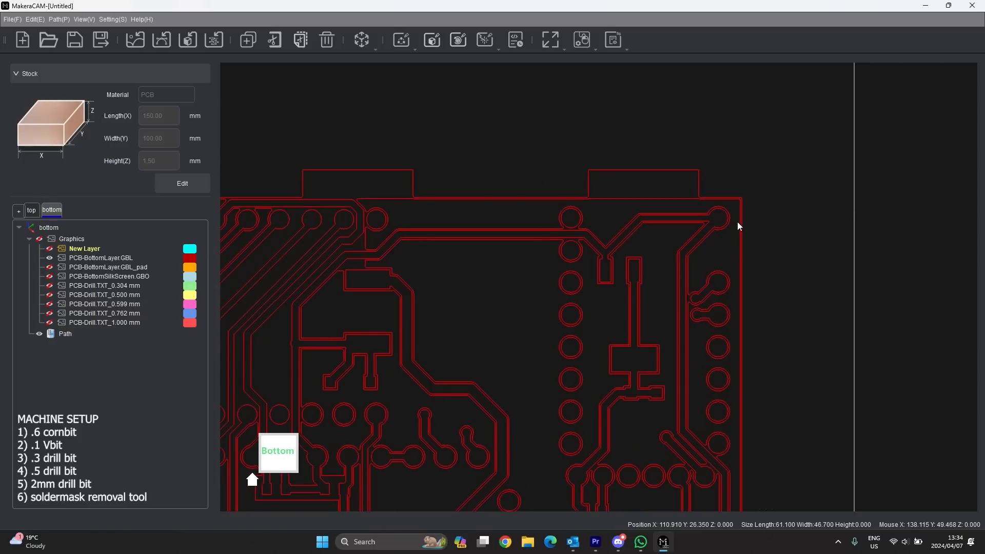
click(58, 251)
scroll(695, 265, down, 6)
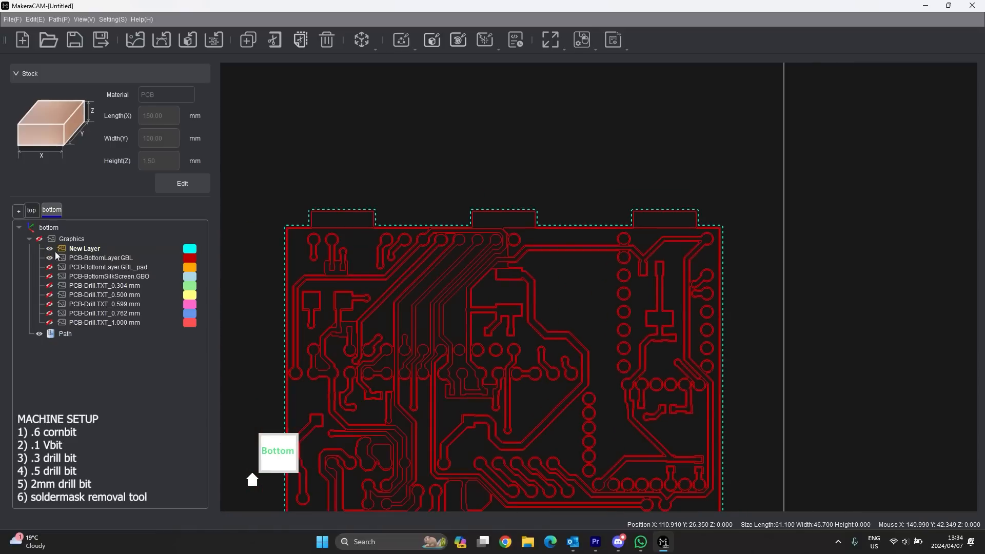
click(70, 251)
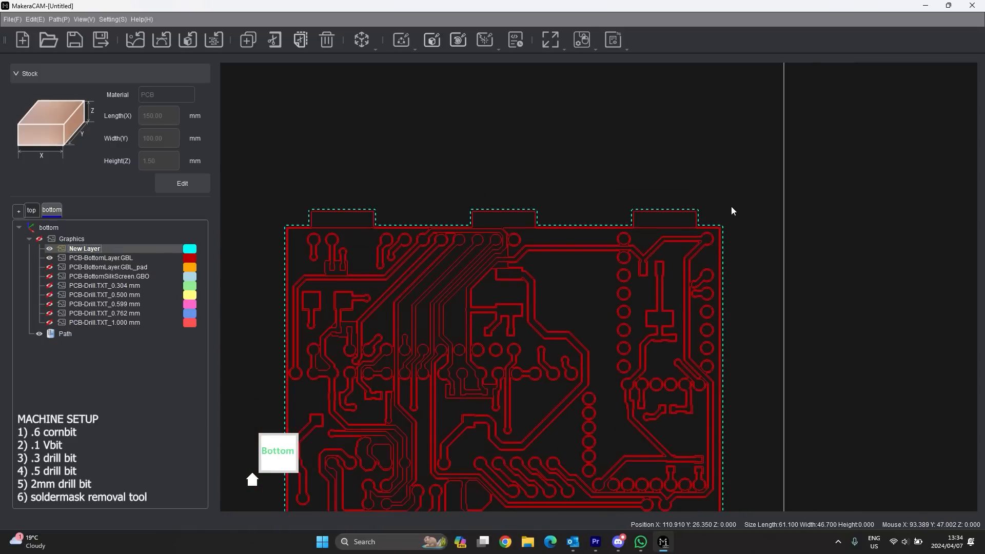
scroll(662, 223, down, 4)
click(50, 249)
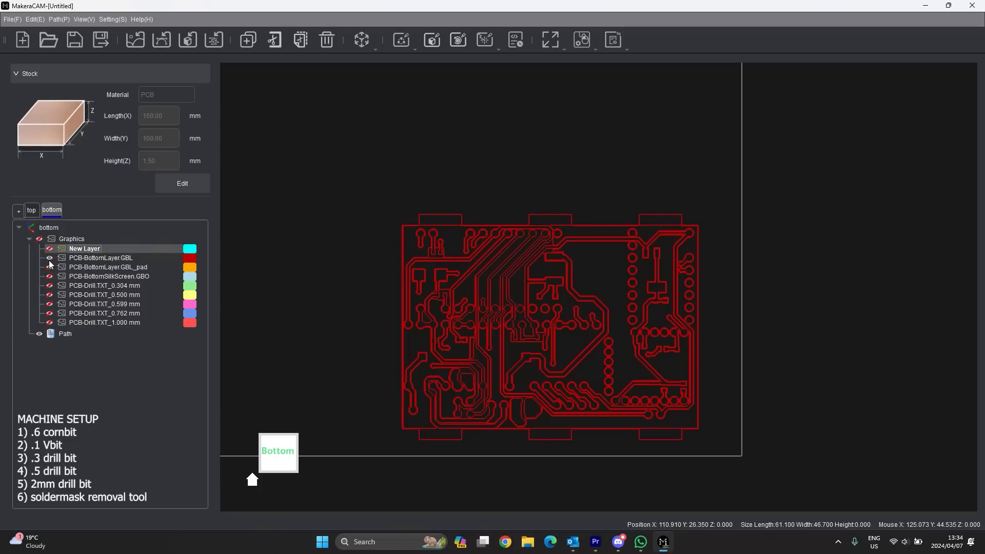
drag(722, 191, 388, 446)
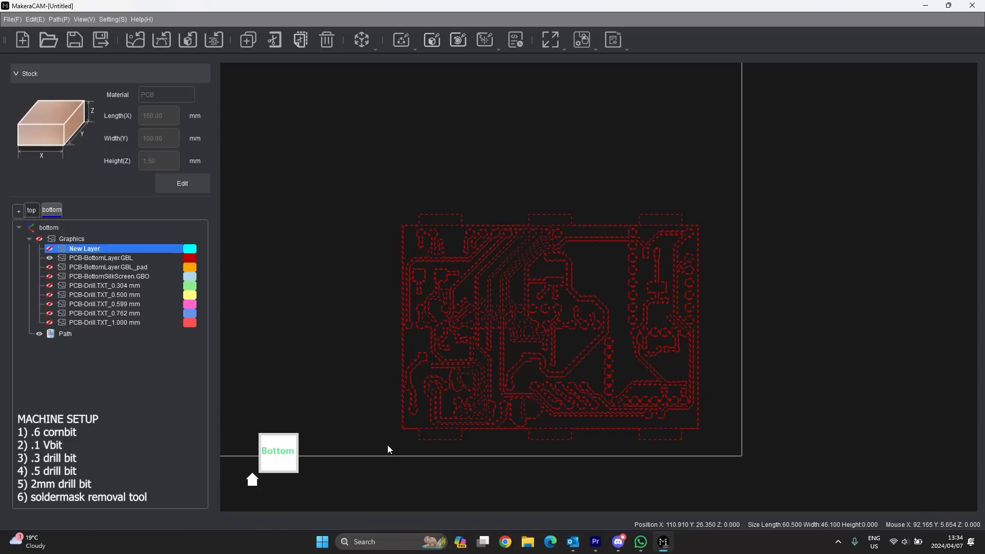
- Create a Vector Pocket toolpath named 'Bottom traces'
click(409, 40)
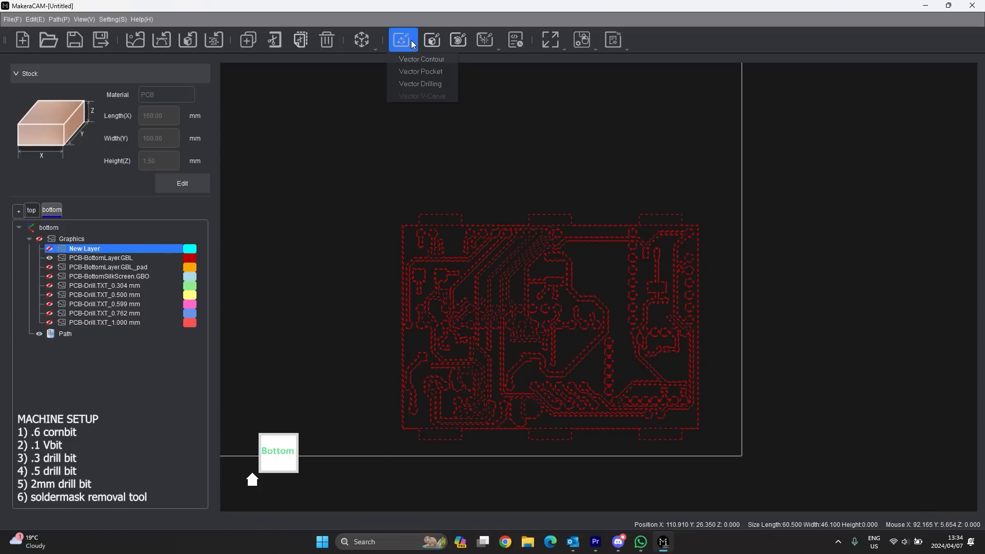
click(428, 72)
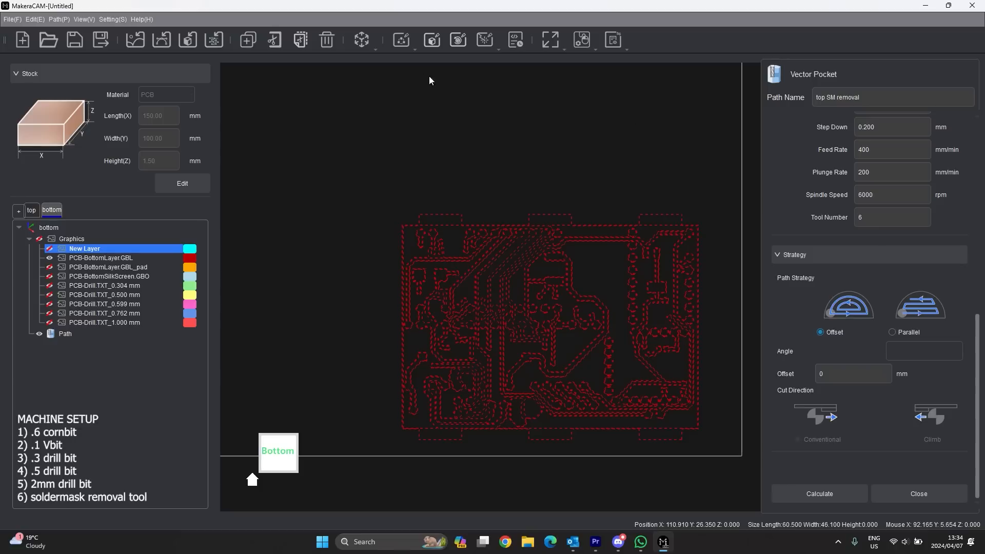
scroll(879, 126, up, 6)
click(833, 96)
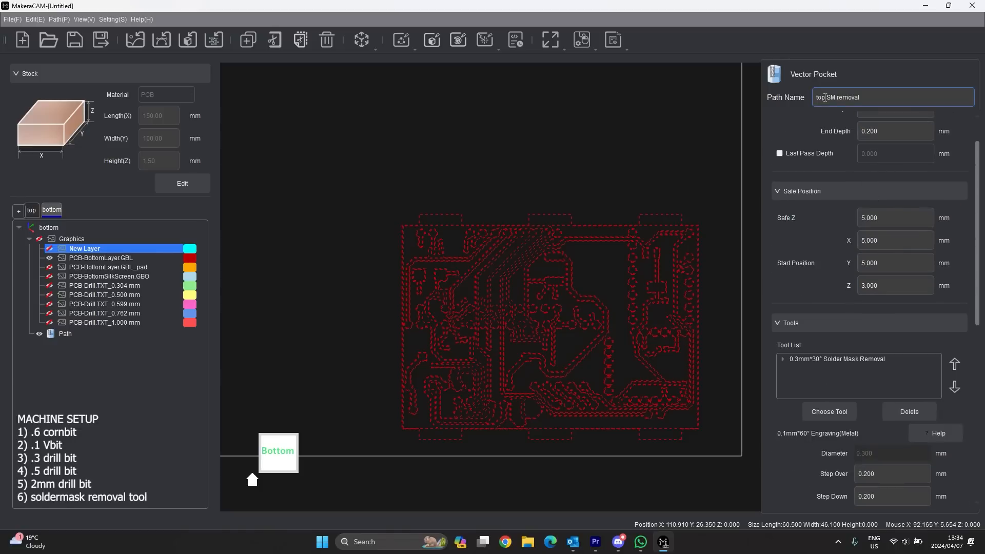
key(BackSpace)
key(BackSpace)
key(BackSpace)
text(Bottom)
key(BackSpace)
key(BackSpace)
- Set the pocket's End Depth to 0.05 mm
key(BackSpace)
key(BackSpace)
key(BackSpace)
key(BackSpace)
key(BackSpace)
key(BackSpace)
key(BackSpace)
text(traces)
scroll(882, 184, up, 1)
click(886, 150)
click(897, 177)
key(BackSpace)
key(BackSpace)
key(BackSpace)
key(BackSpace)
text(.0)
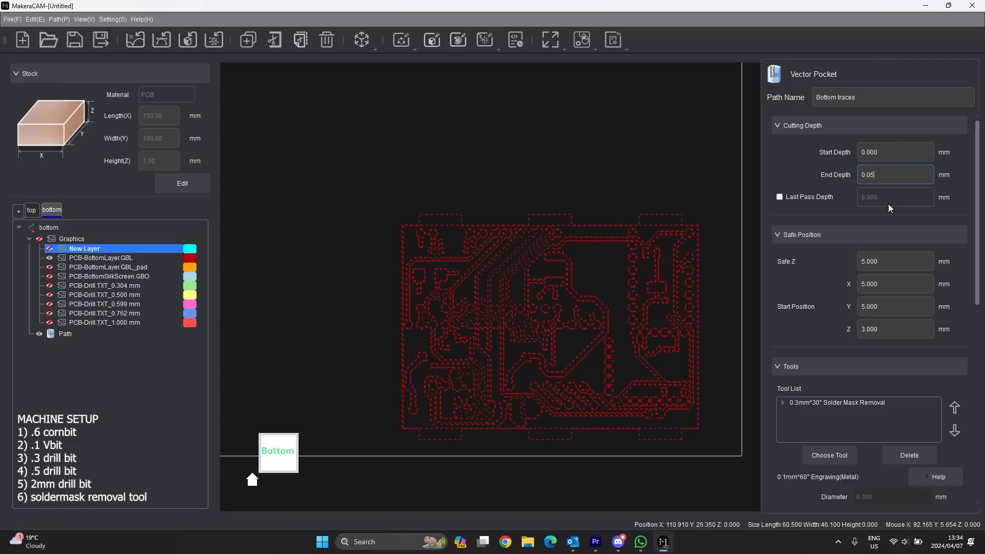
scroll(811, 303, down, 3)
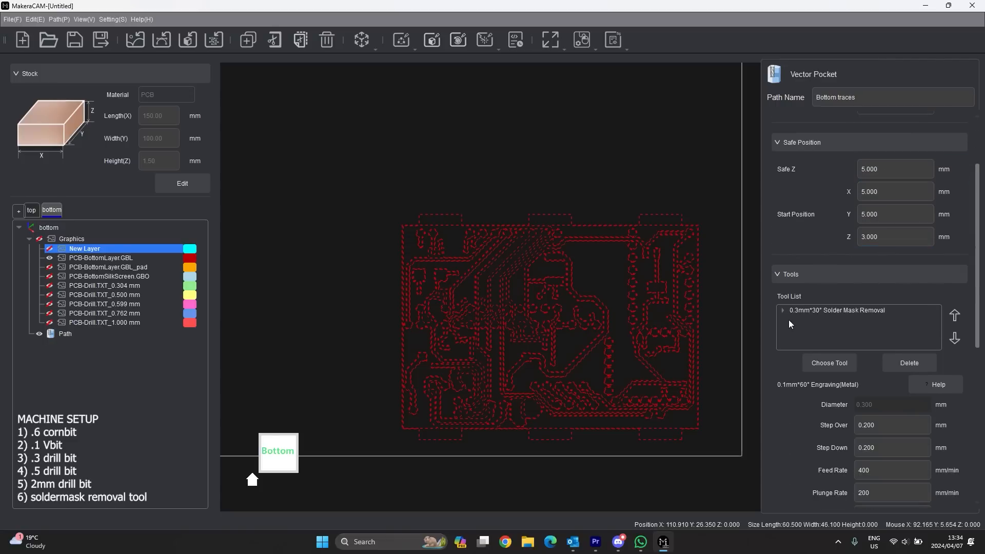
- Replace the solder mask removal bit with the 0.6mm Corn bit using PCB settings
click(899, 362)
click(510, 287)
click(841, 310)
click(906, 361)
click(830, 364)
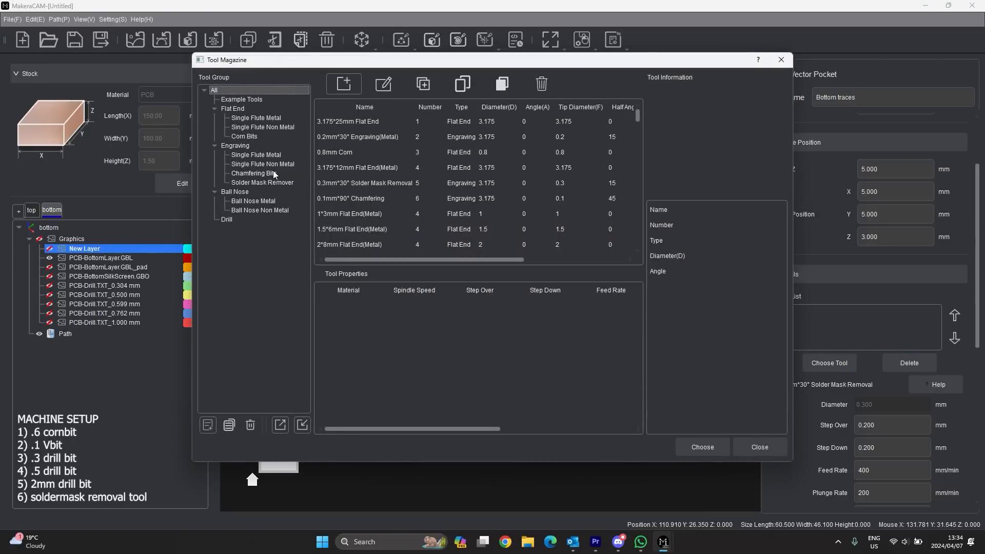
click(255, 137)
click(352, 123)
click(334, 305)
click(700, 444)
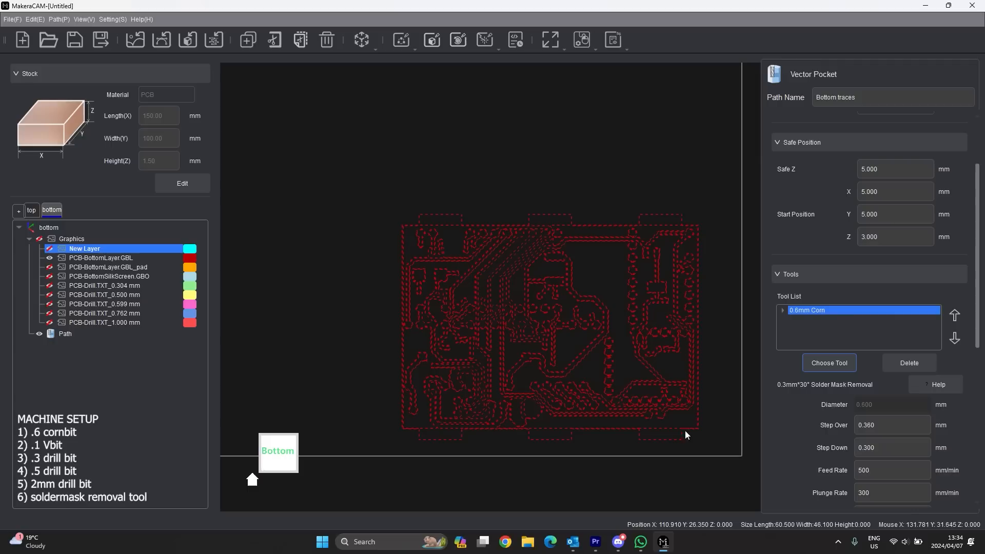
- Add the 0.1mm 60° single flute engraving bit to the toolpath
click(833, 365)
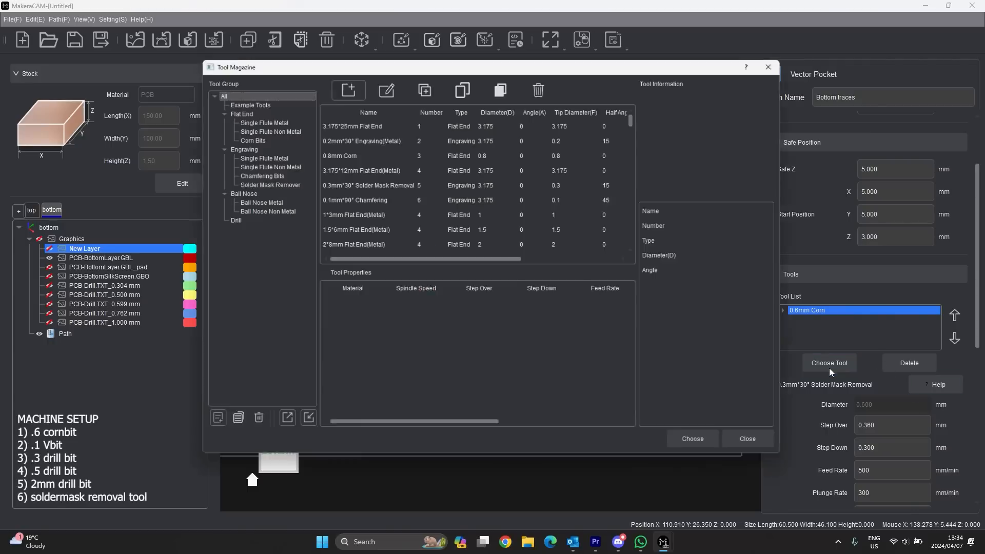
click(267, 155)
click(380, 122)
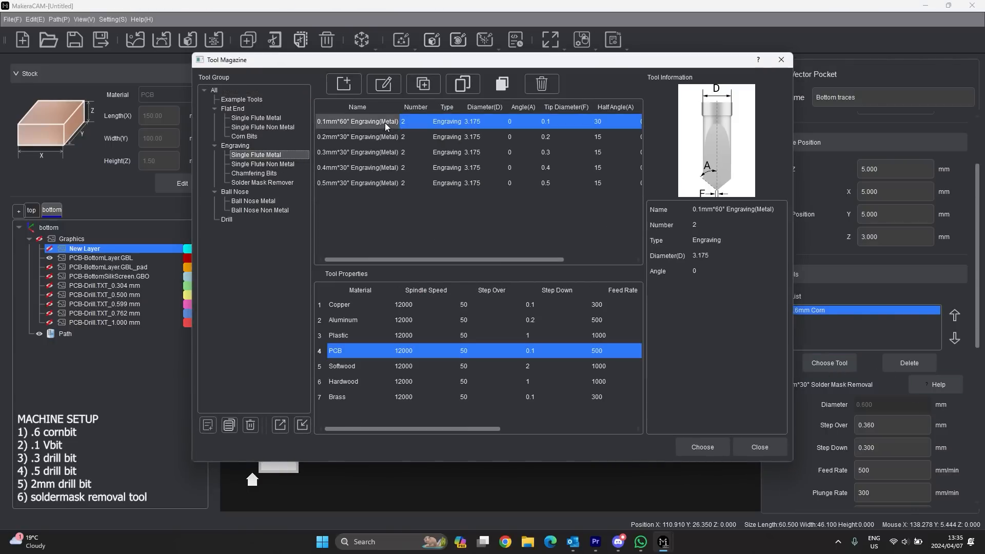
click(696, 446)
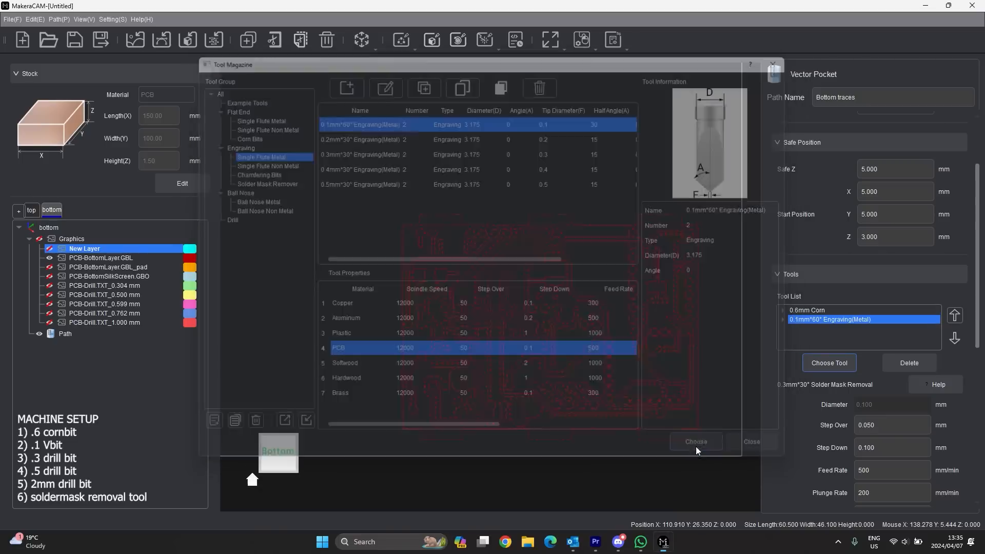
- Review the tool numbers and settings of the Corn and engraving bits
scroll(824, 394, down, 3)
click(870, 445)
click(815, 221)
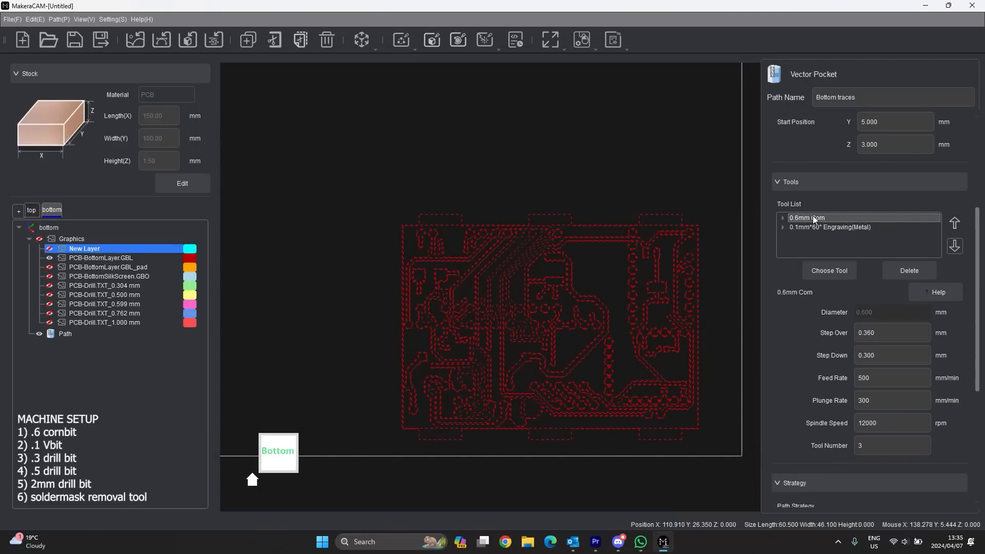
drag(872, 444, 836, 442)
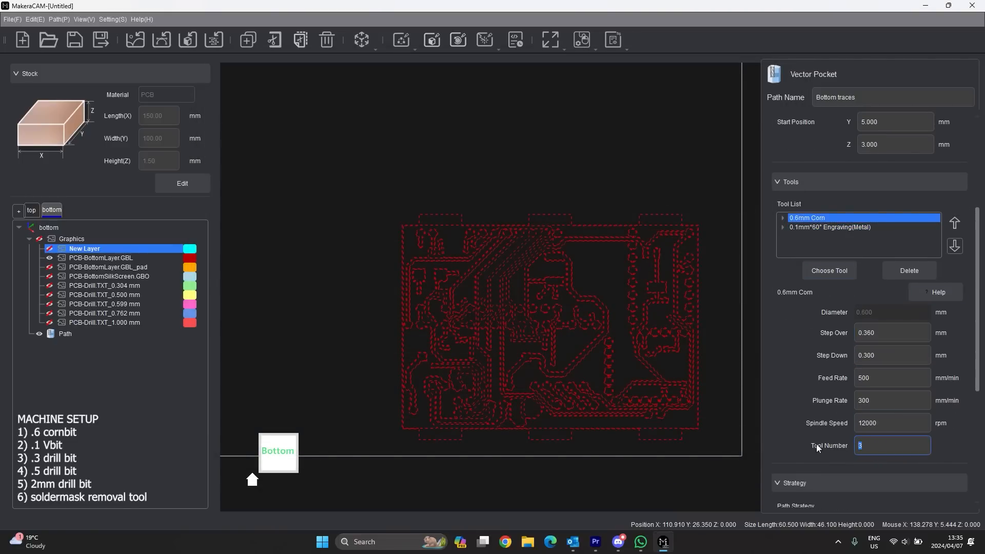
click(836, 228)
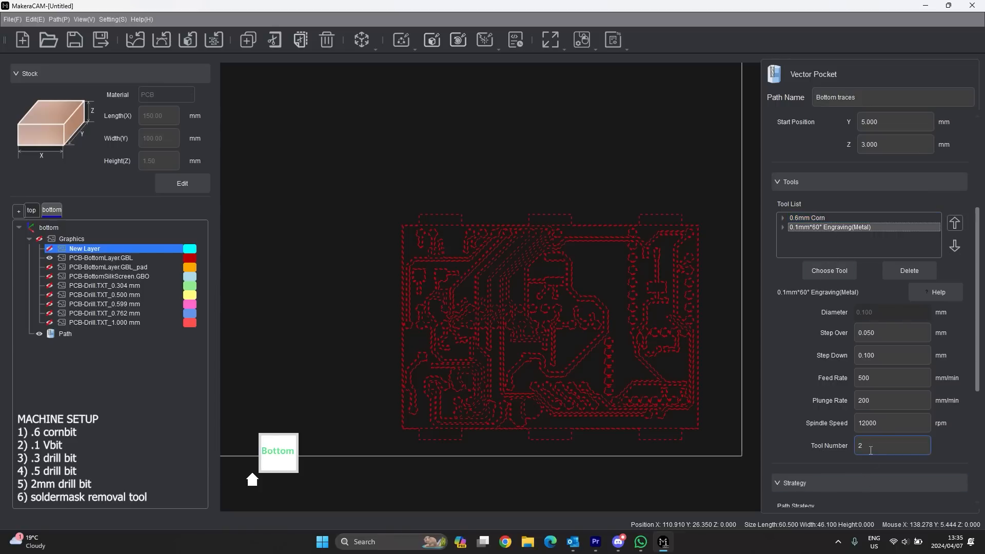
scroll(829, 380, down, 5)
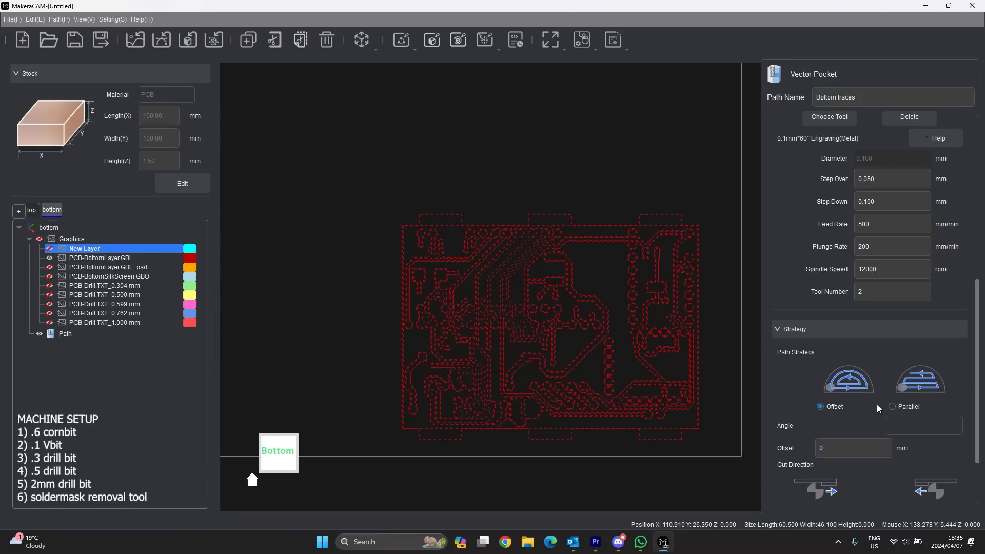
scroll(832, 410, down, 1)
scroll(833, 407, down, 2)
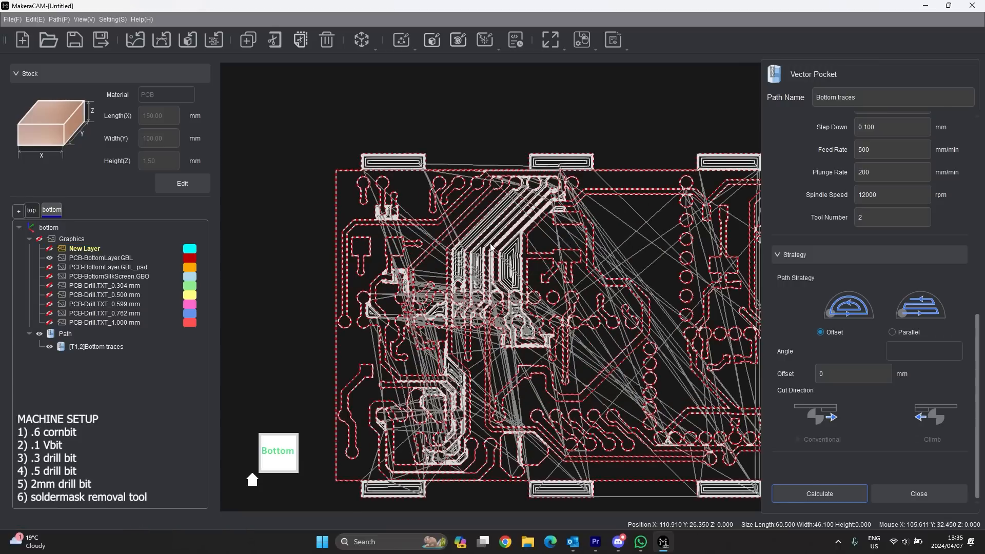
- Zoom in and out to inspect the calculated Bottom traces toolpath across the bottom board
scroll(390, 231, down, 3)
scroll(477, 242, up, 3)
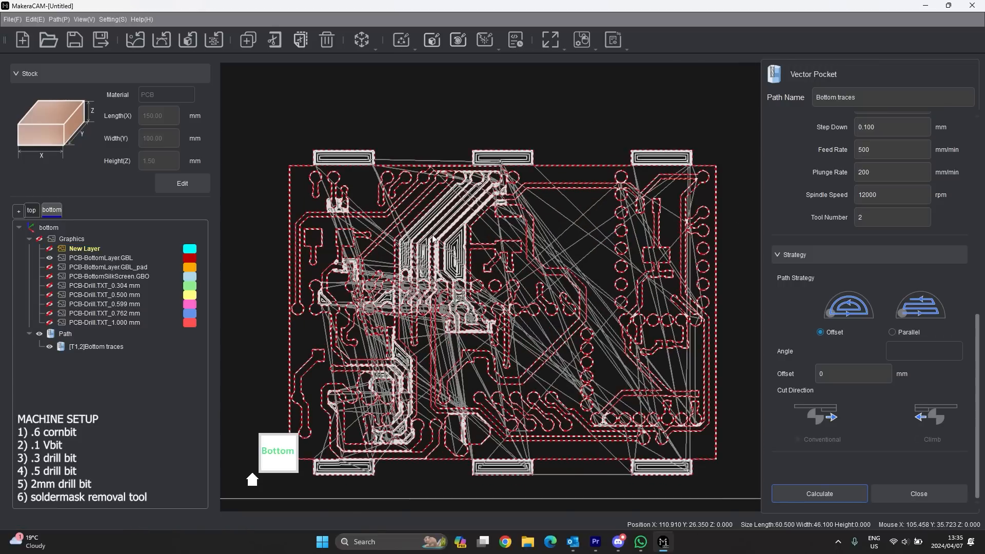
scroll(467, 251, up, 2)
scroll(468, 250, up, 3)
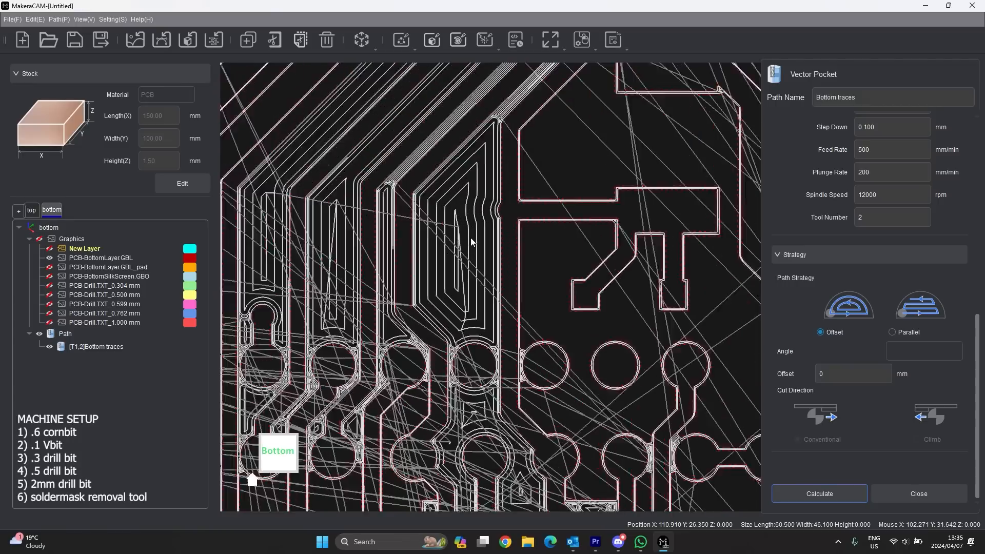
scroll(860, 340, up, 3)
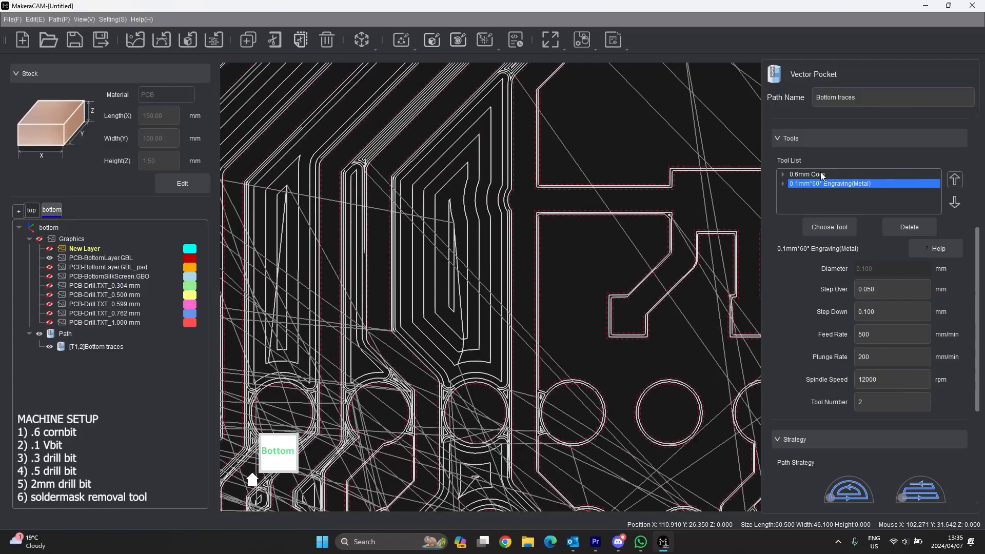
scroll(470, 311, down, 2)
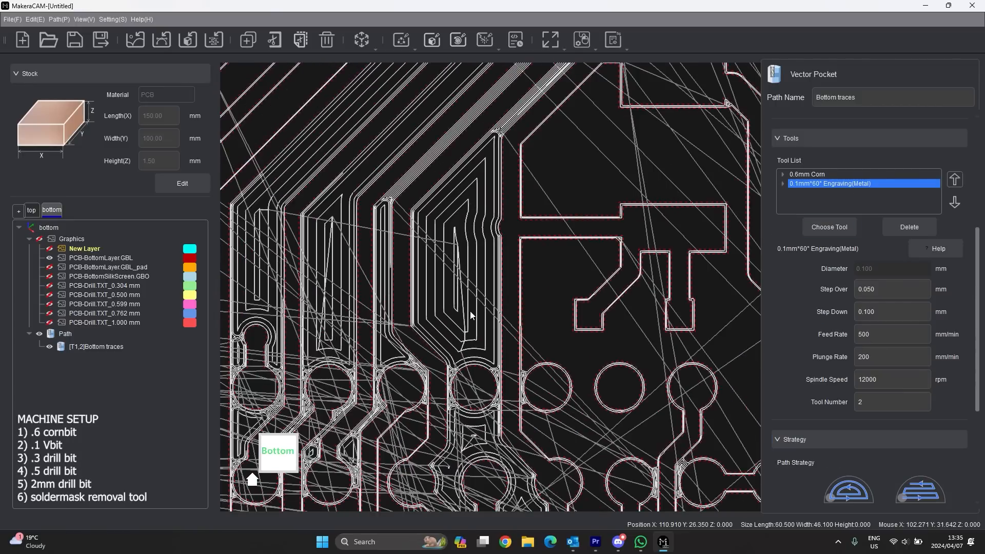
scroll(338, 290, down, 5)
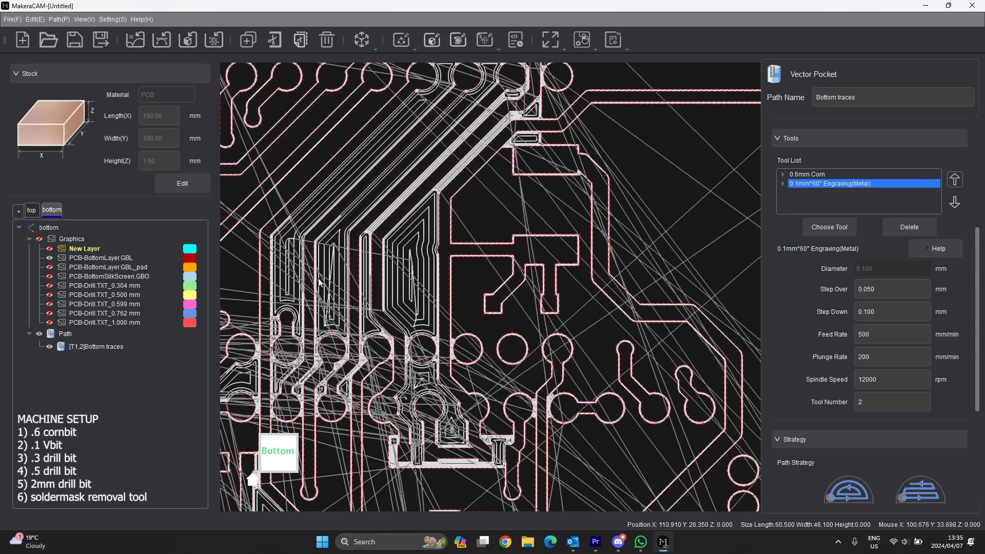
scroll(648, 136, down, 2)
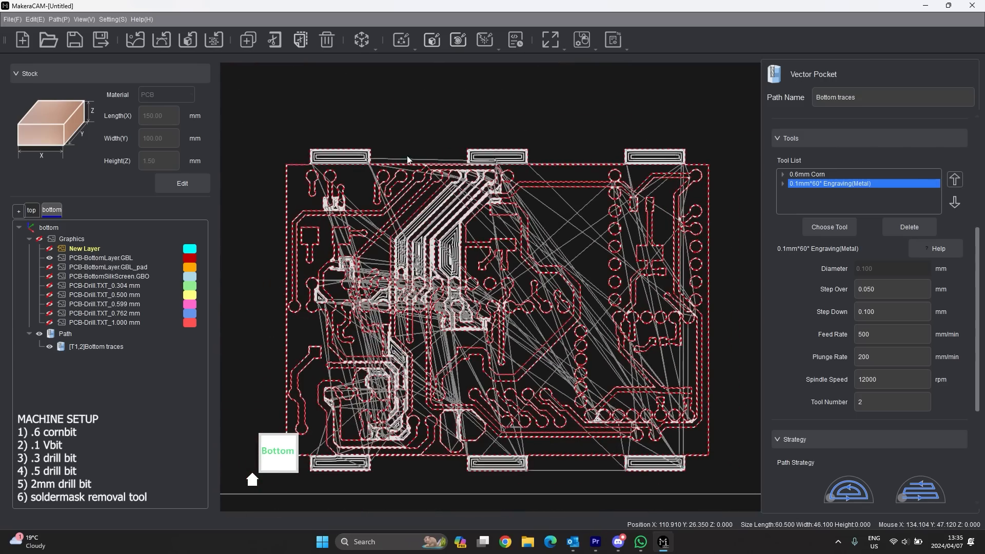
scroll(449, 438, up, 5)
scroll(449, 437, down, 3)
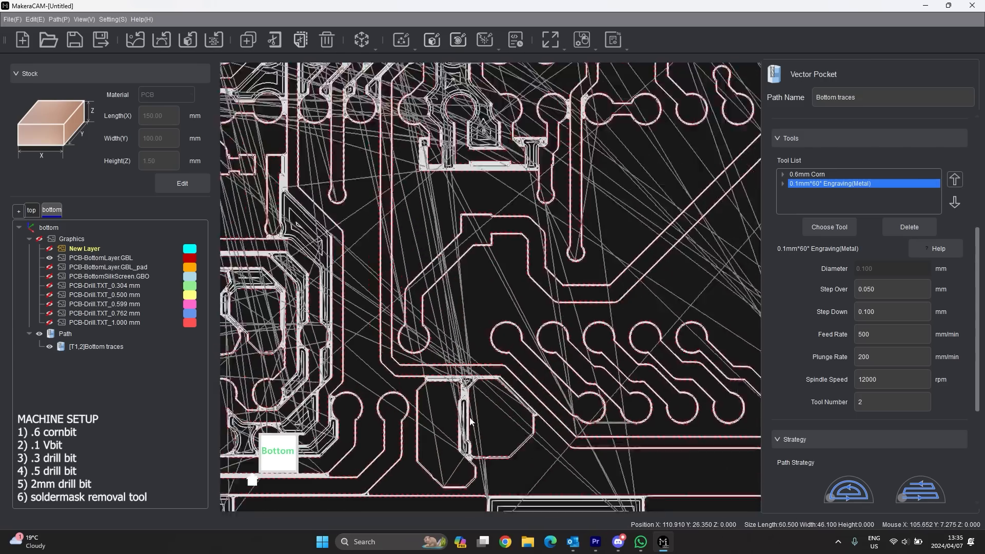
scroll(393, 319, down, 1)
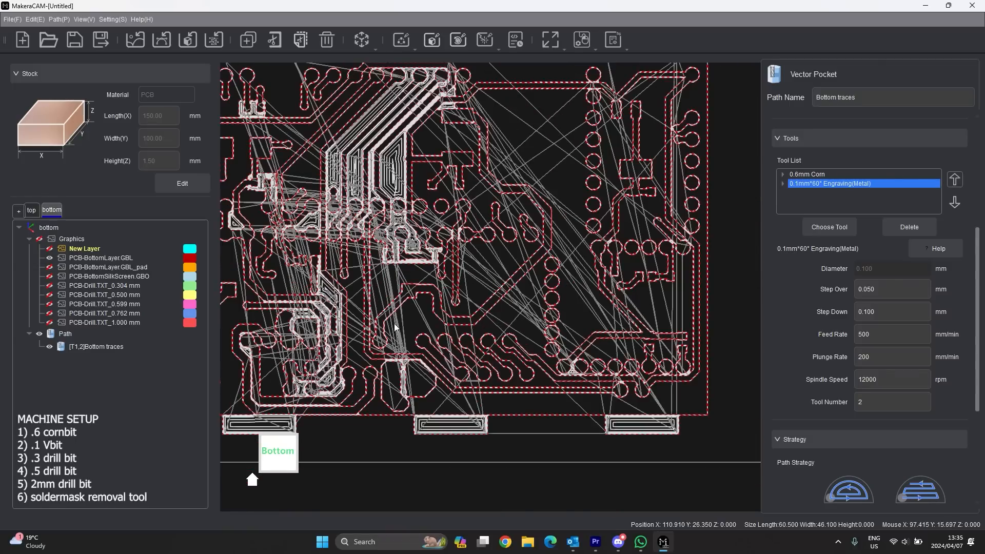
scroll(574, 369, up, 4)
scroll(575, 369, up, 2)
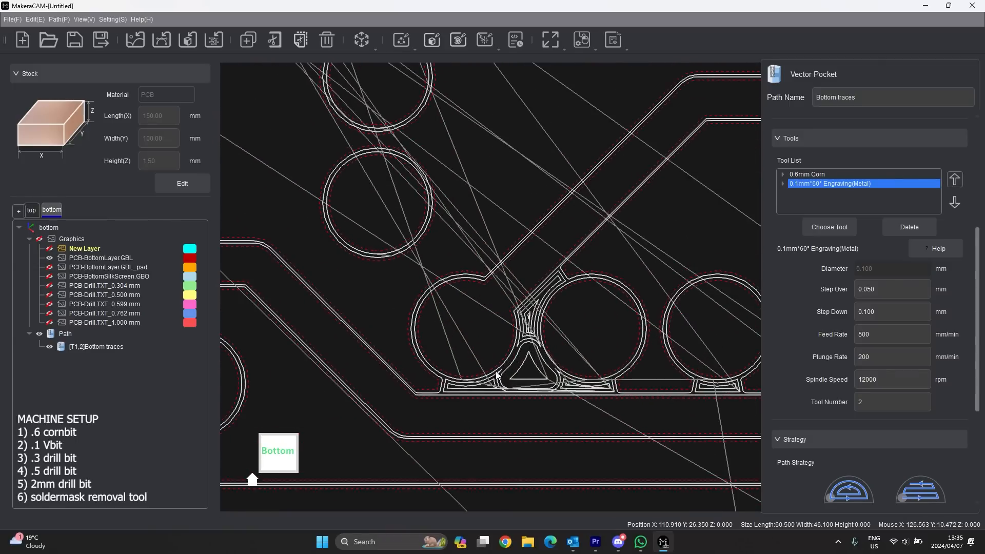
scroll(347, 355, down, 2)
scroll(670, 409, up, 5)
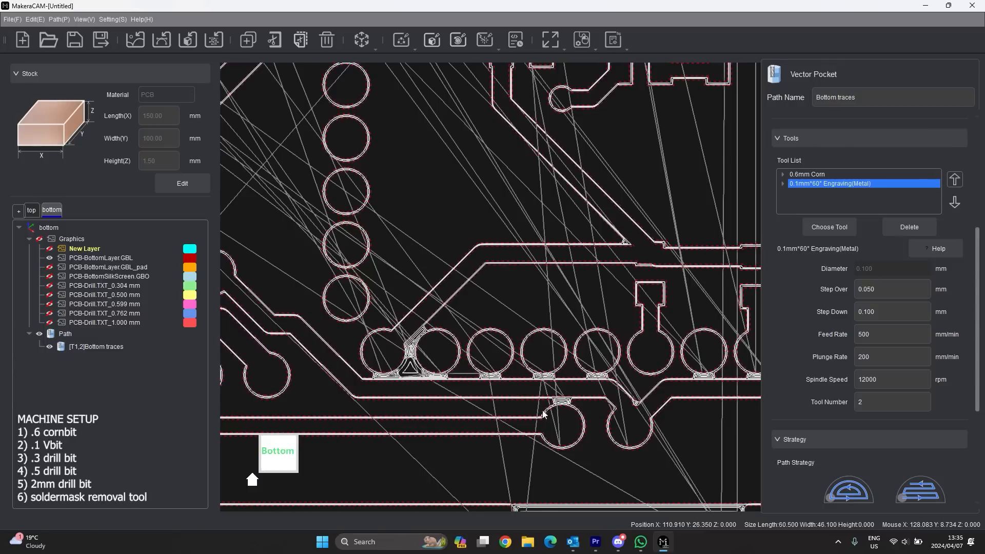
scroll(655, 387, up, 1)
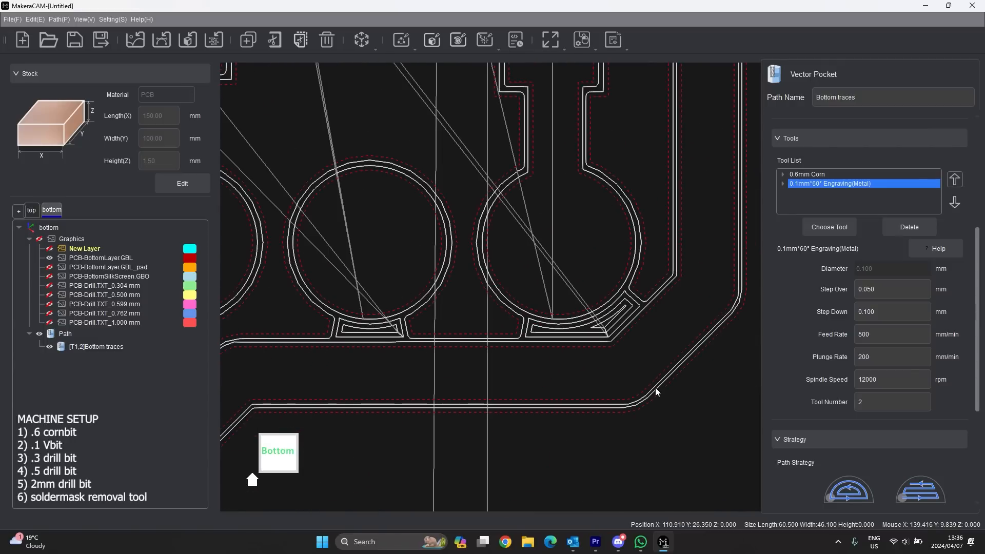
scroll(661, 386, up, 1)
scroll(611, 407, down, 6)
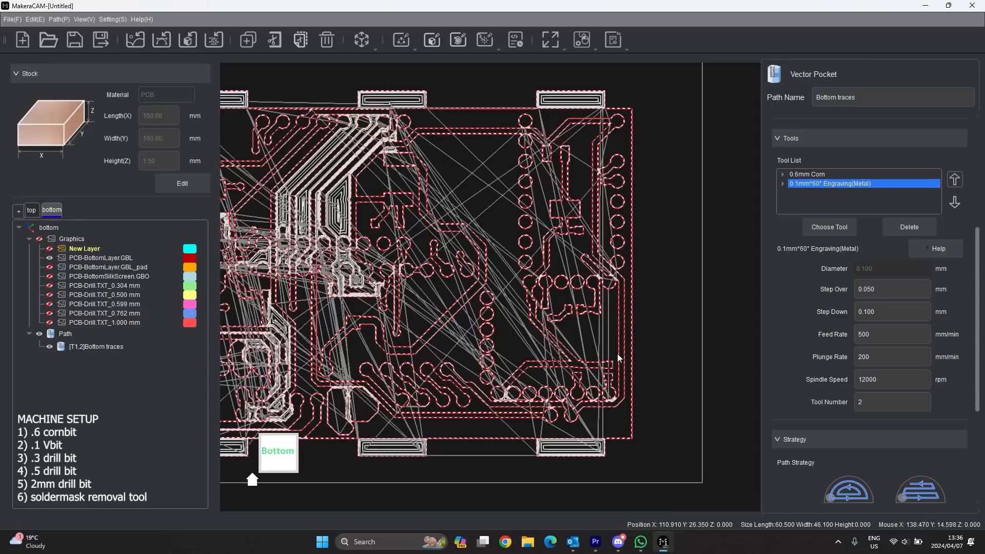
scroll(570, 177, up, 1)
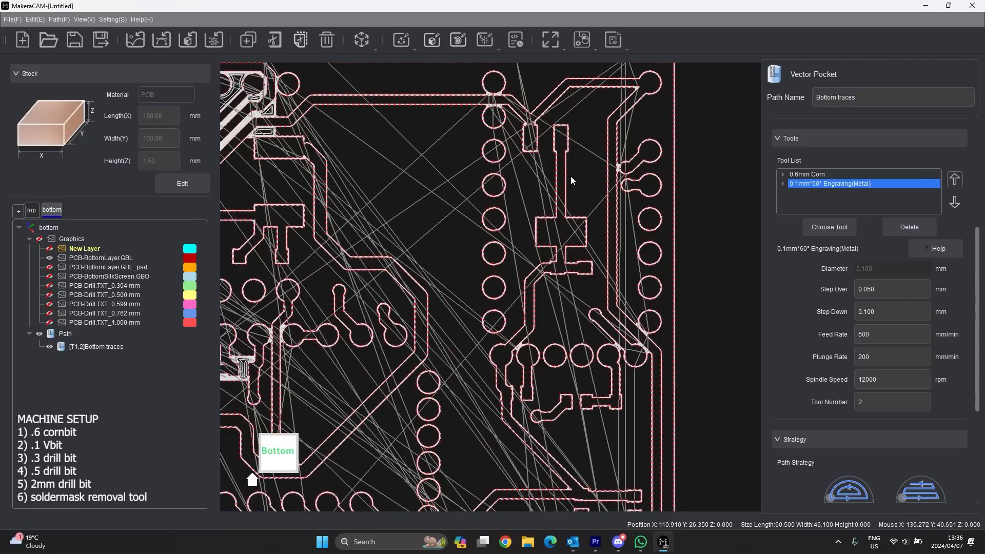
scroll(571, 177, down, 2)
scroll(839, 360, down, 3)
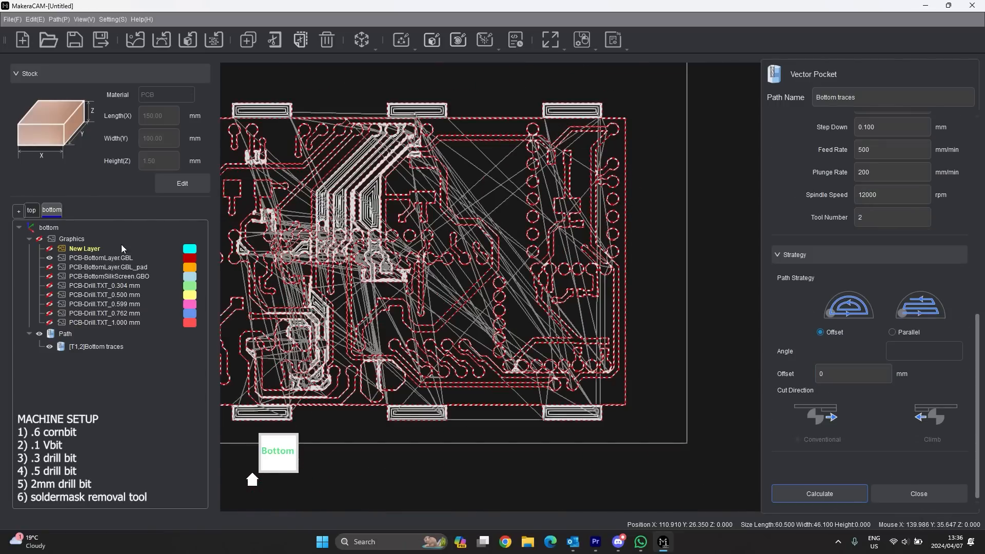
- Hide the Bottom traces path, show the GBL_pad layer and box-select all bottom pads
click(50, 347)
click(50, 267)
scroll(516, 265, down, 3)
drag(575, 177, 297, 352)
- Start a new Vector Pocket named 'Bottom SM removal' and adjust its end depth
click(916, 493)
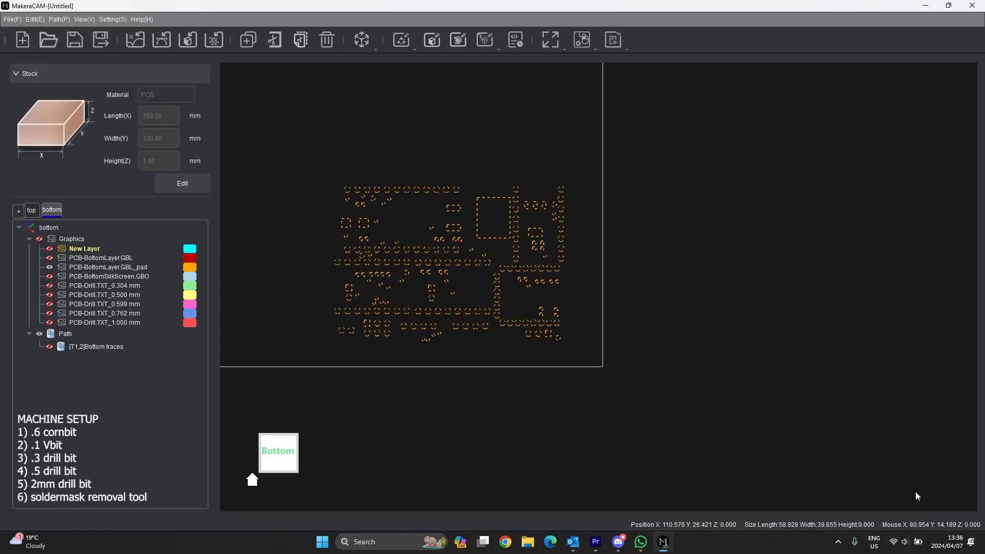
click(400, 44)
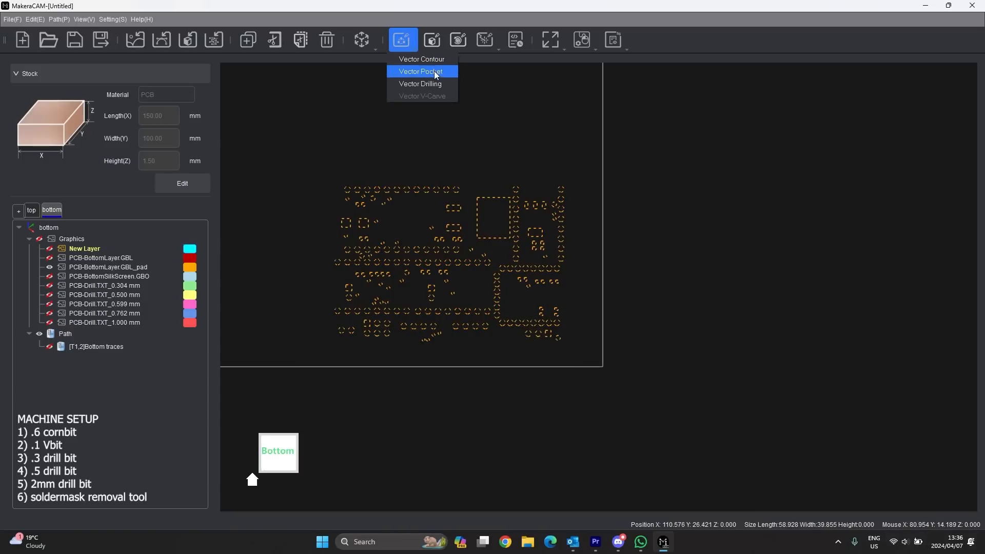
click(433, 71)
scroll(981, 145, up, 5)
triple_click(867, 96)
text(Bot)
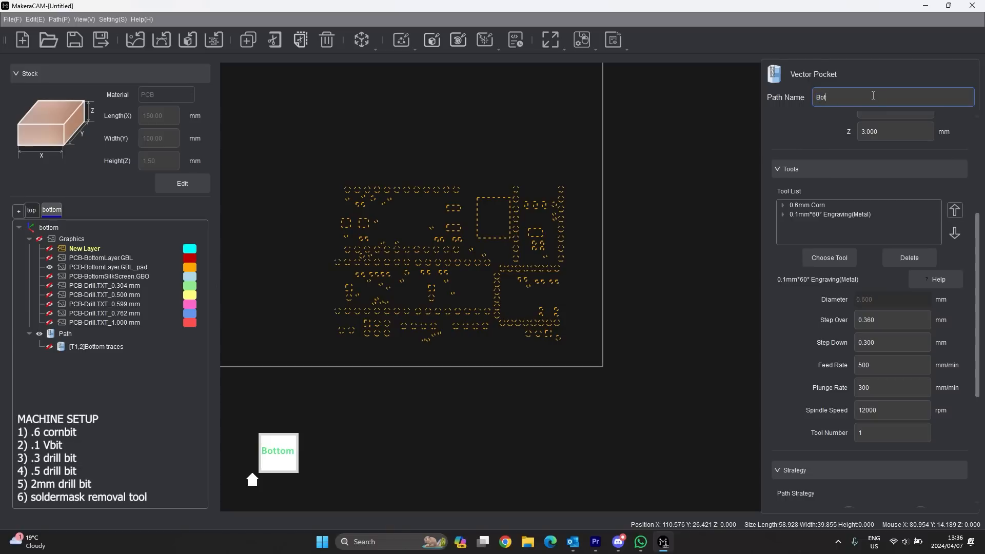
text(tom SM removal)
scroll(836, 195, up, 5)
click(891, 173)
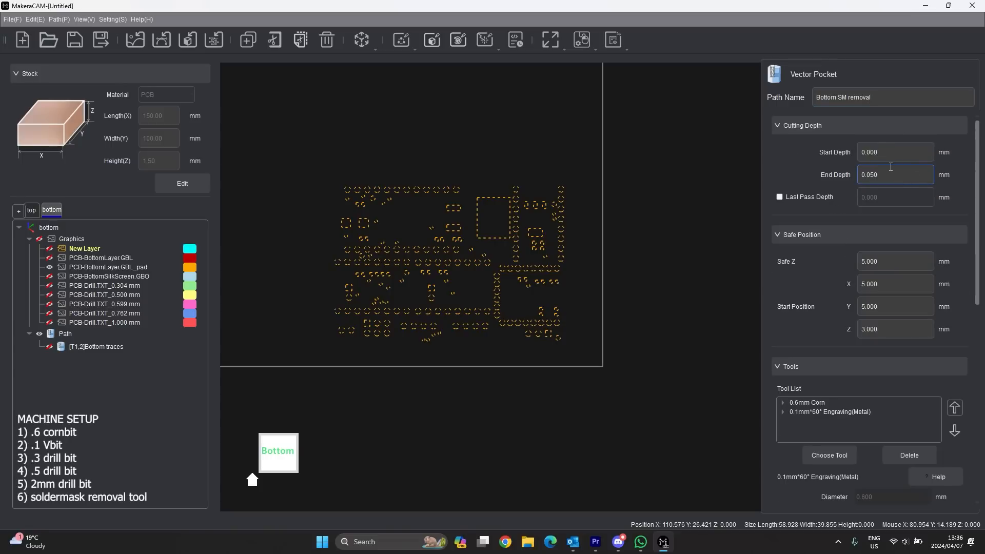
drag(880, 175, 868, 177)
text(1)
- Replace the 0.1mm engraving and 0.6mm Corn tools with the 0.3mm*30° Solder Mask Removal tool
scroll(884, 259, down, 2)
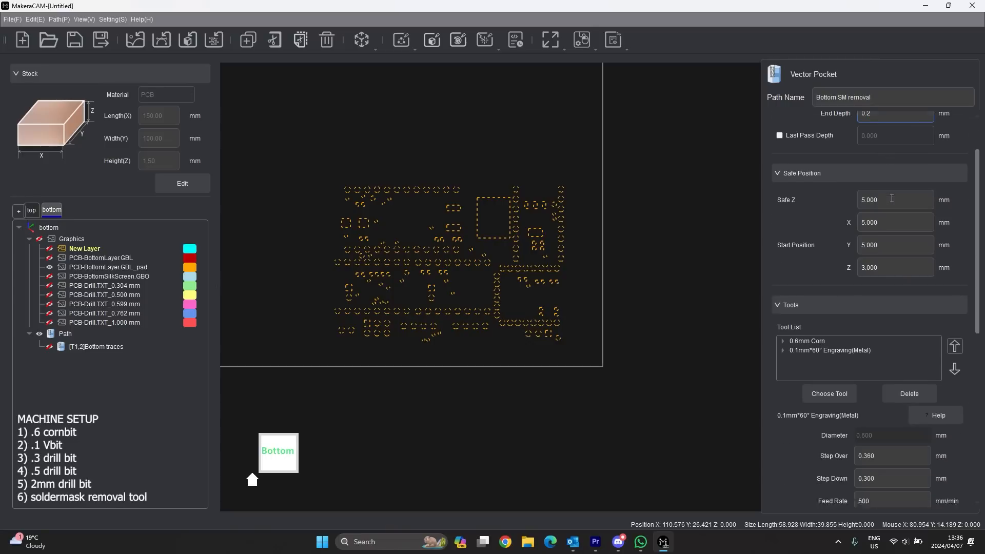
click(846, 291)
click(910, 334)
click(820, 281)
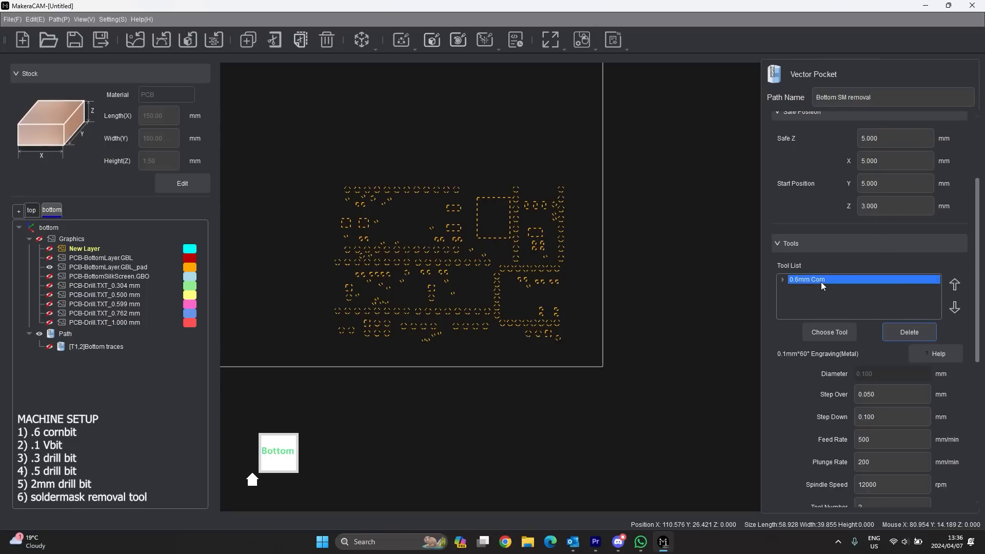
click(904, 331)
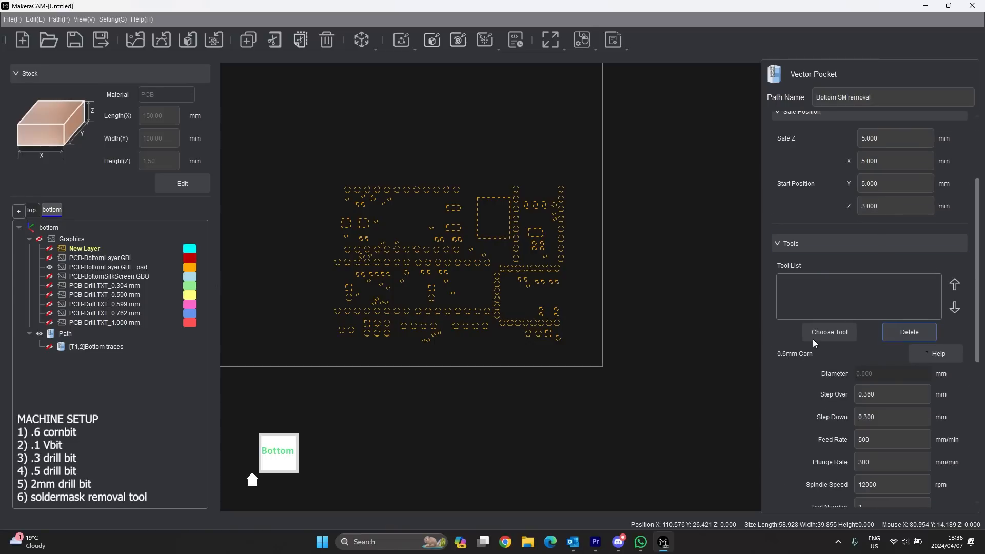
click(829, 333)
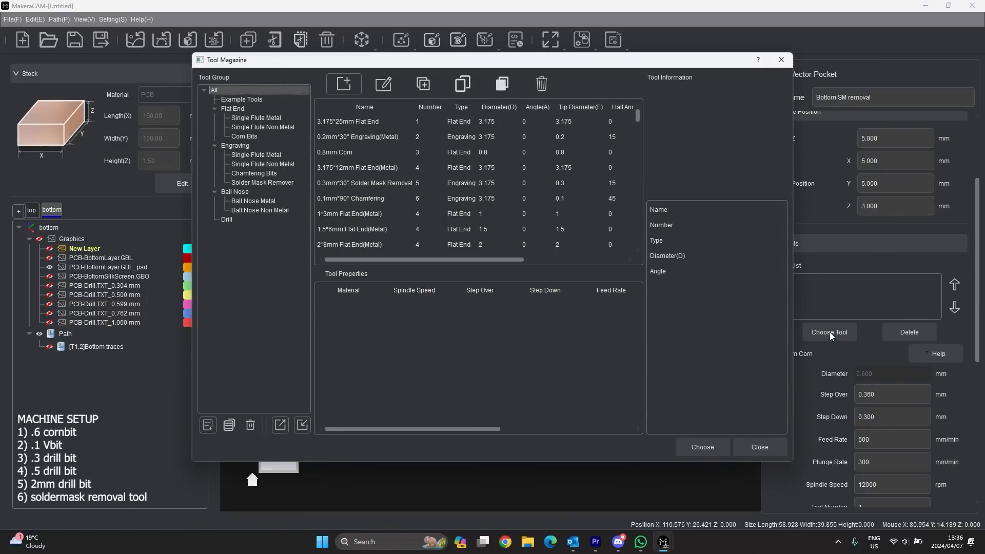
click(262, 183)
click(353, 121)
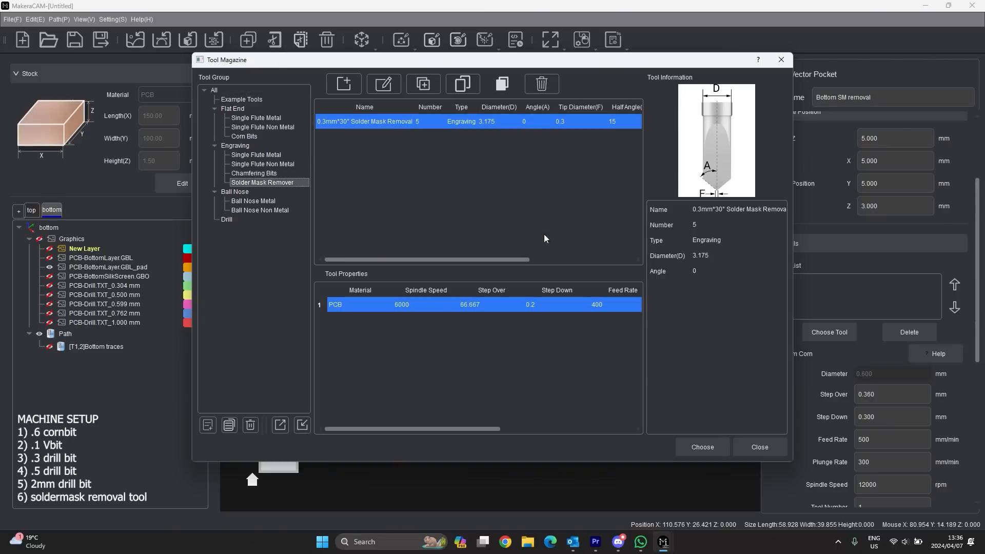
click(702, 447)
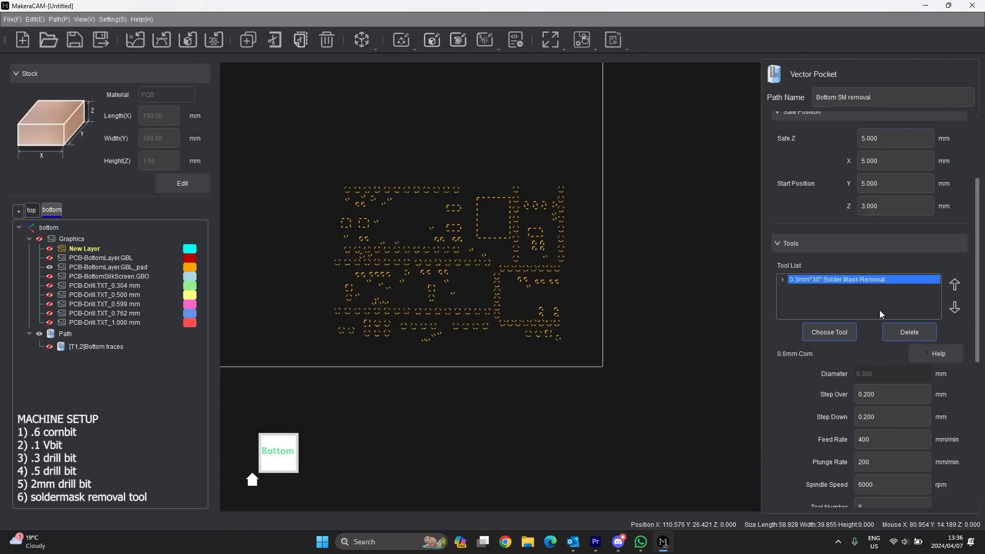
- Set the solder mask tool to Tool Number 6 and calculate the pocket
scroll(851, 297, down, 2)
double_click(890, 445)
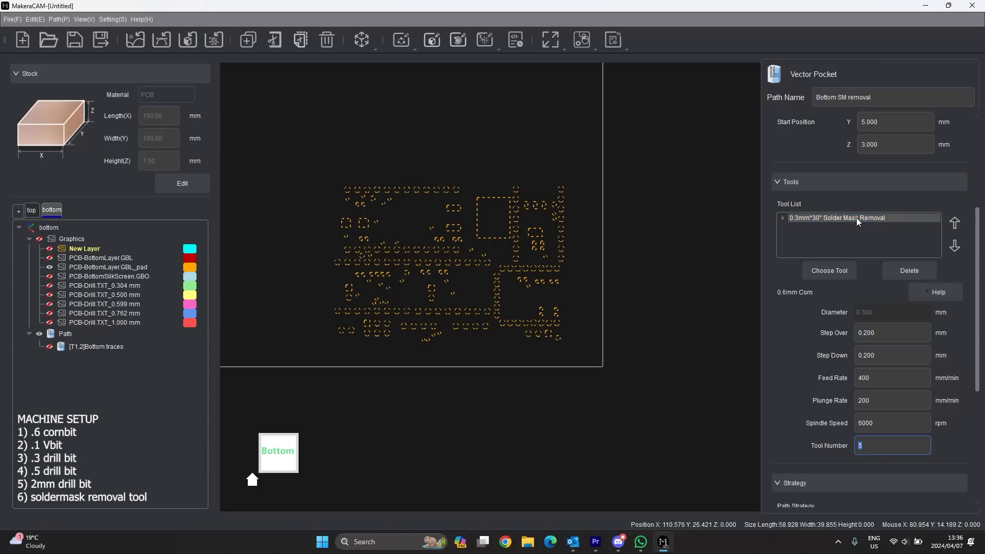
scroll(876, 257, down, 7)
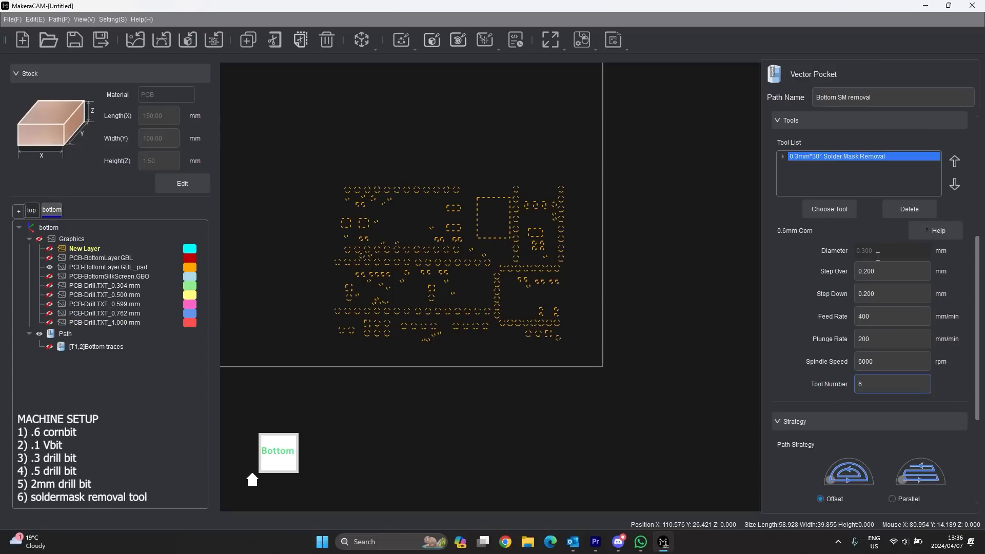
scroll(815, 493, down, 1)
click(828, 489)
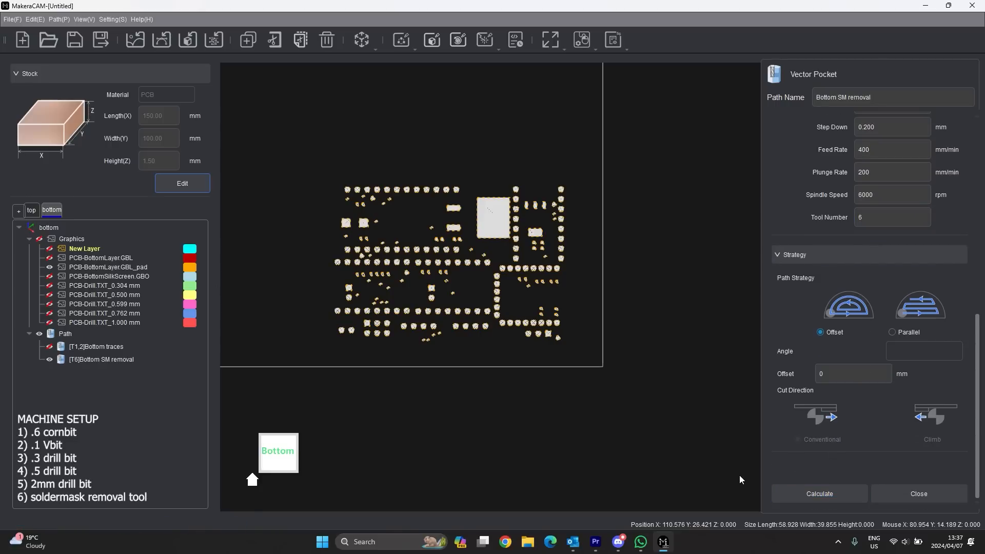
- Inspect the Bottom SM removal pad toolpaths, close the pocket settings and switch to the top side
scroll(487, 218, up, 5)
scroll(501, 227, up, 3)
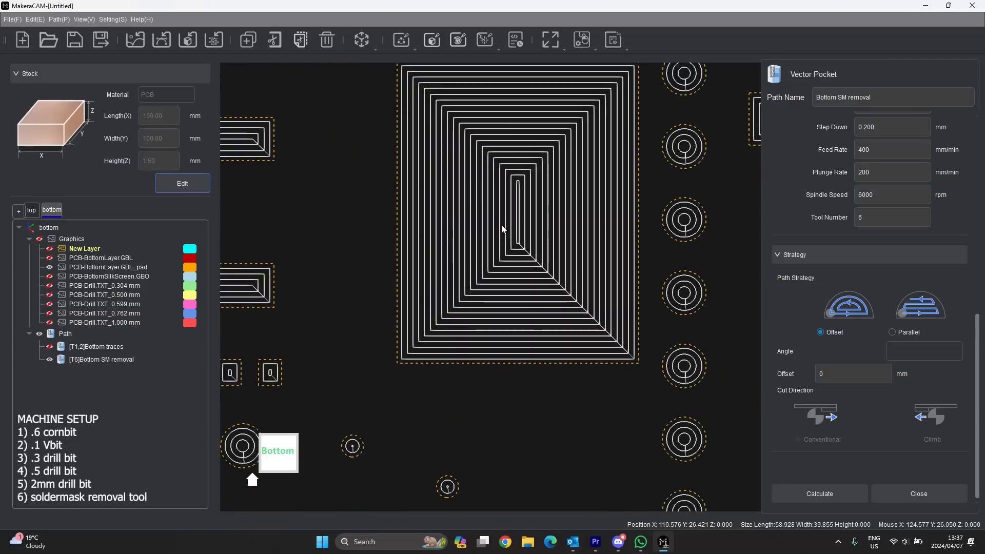
scroll(590, 205, down, 4)
scroll(605, 205, down, 4)
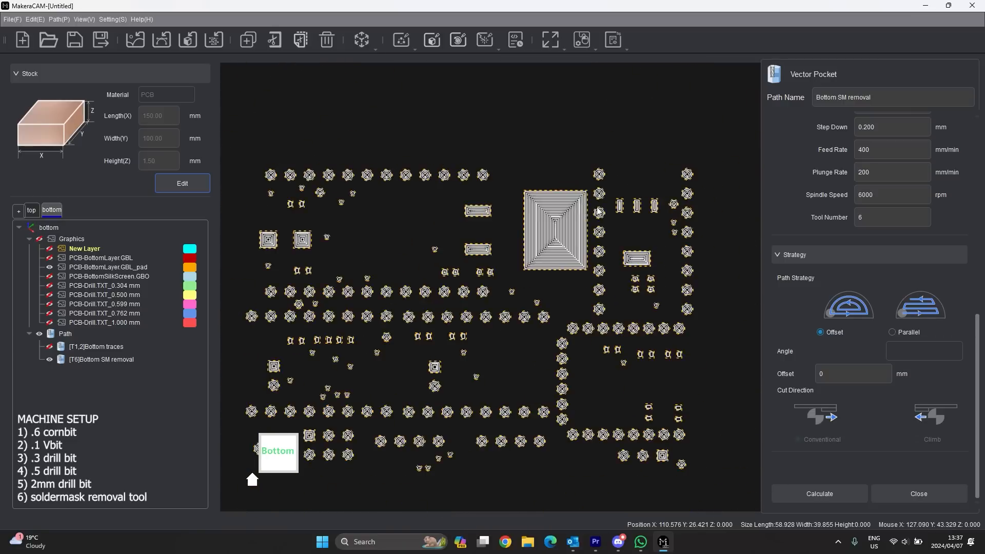
scroll(460, 267, up, 7)
scroll(471, 254, down, 6)
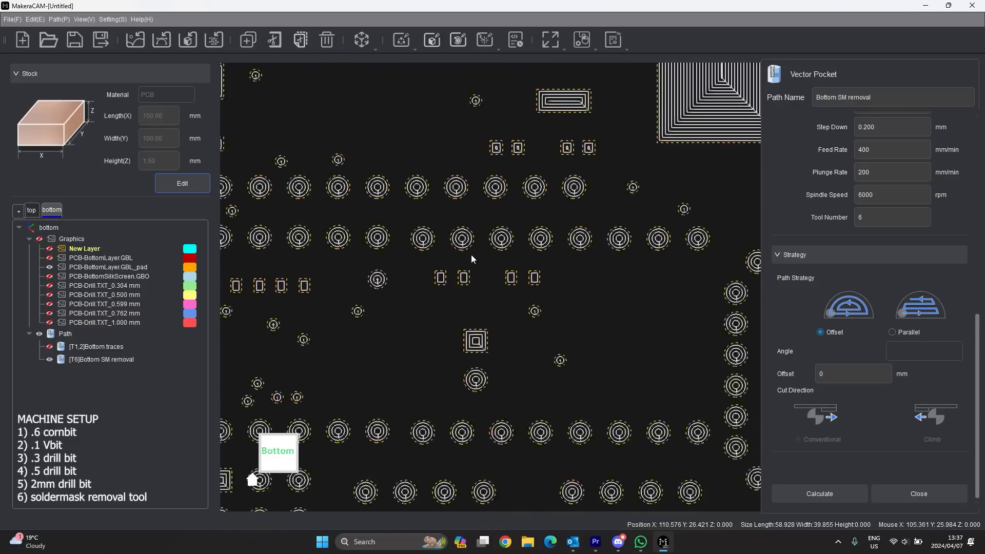
scroll(628, 288, up, 5)
scroll(629, 292, up, 2)
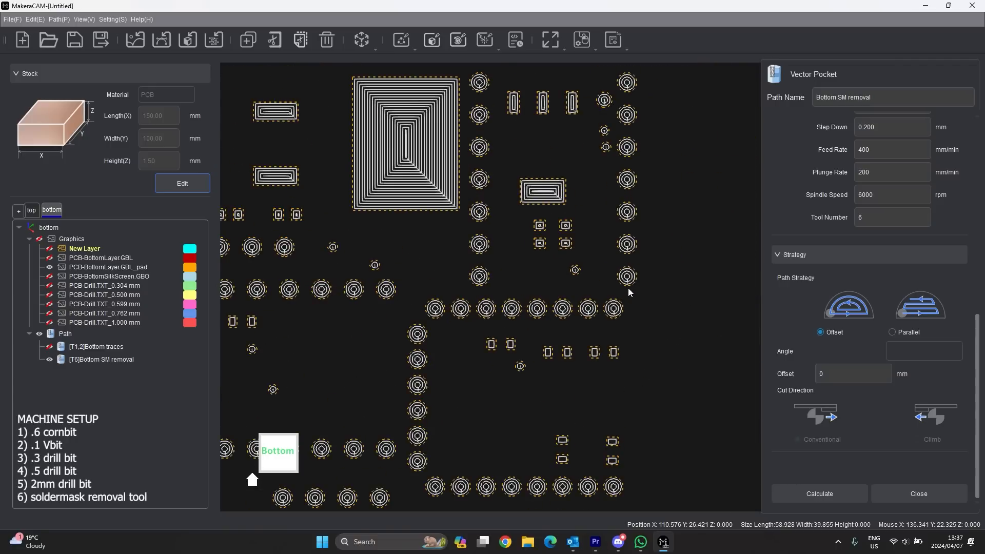
scroll(628, 288, down, 7)
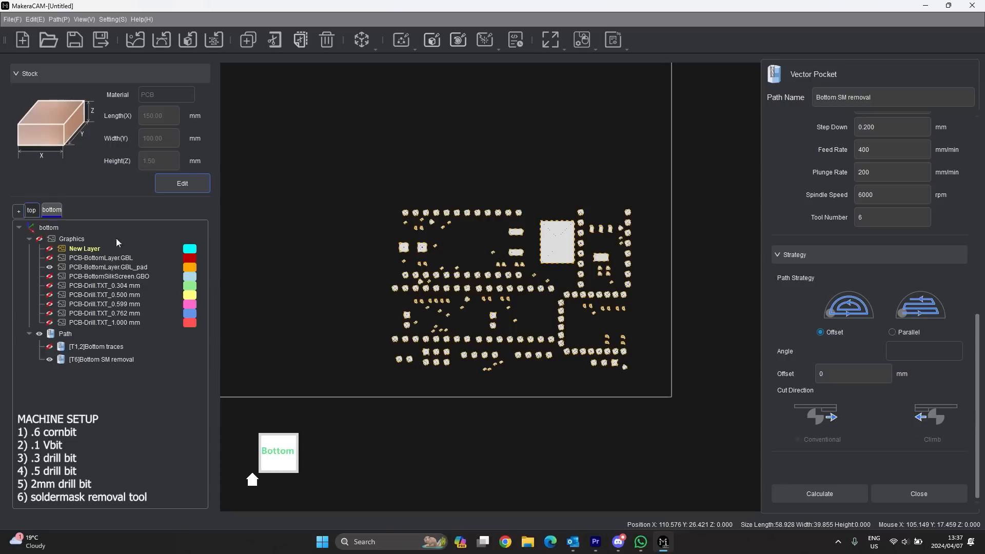
click(919, 494)
click(32, 210)
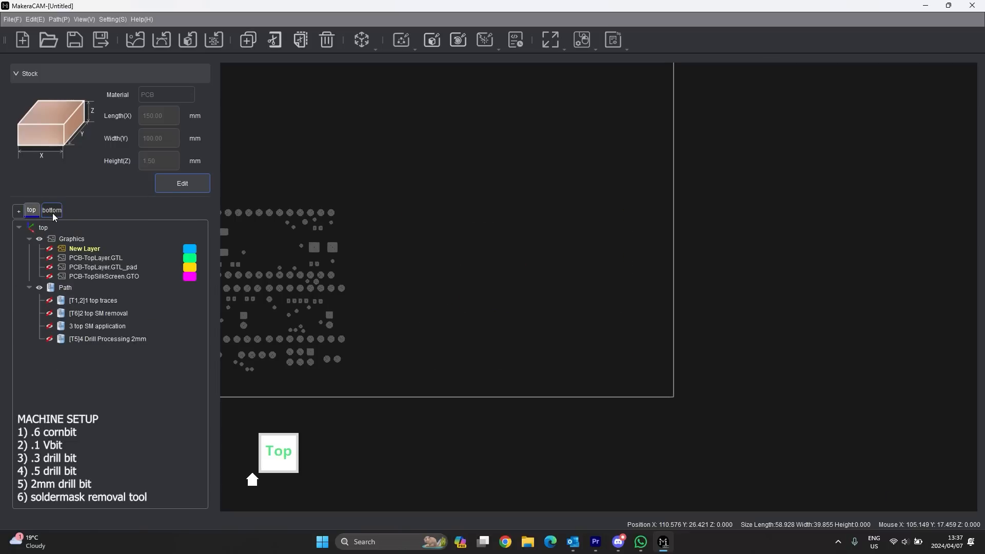
- On the bottom side, rename the paths to '5 Bottom traces' and '6 Bottom SM removal'
click(52, 211)
click(89, 348)
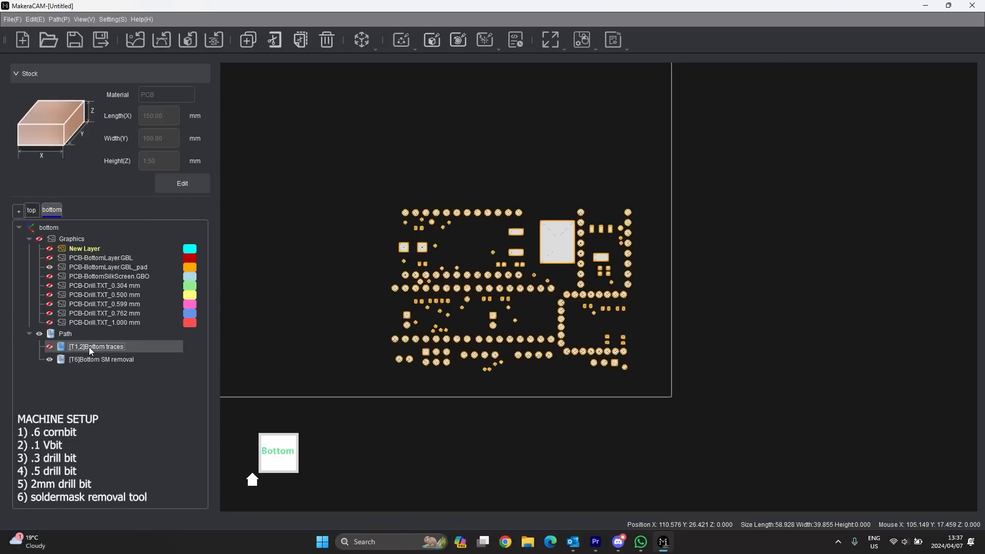
click(73, 346)
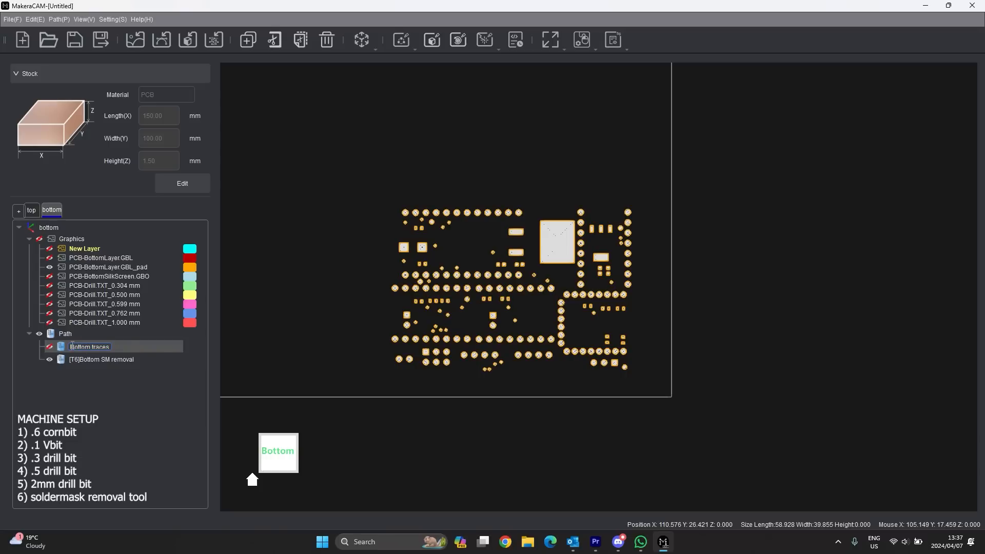
text(5)
click(112, 366)
click(98, 359)
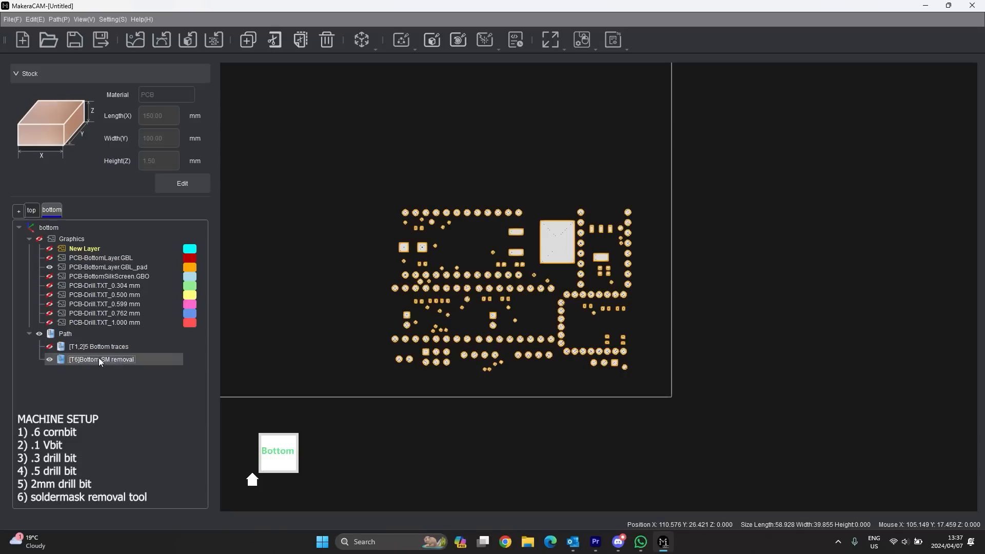
double_click(93, 360)
text(6)
click(91, 389)
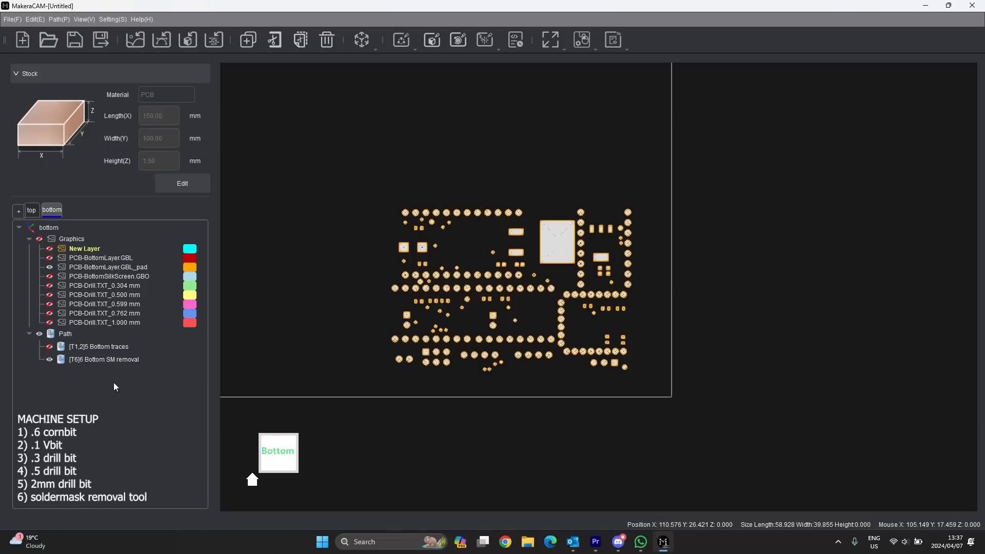
- Hide the pads and SM removal path, show the GBO silkscreen and box-select its outline and labels
click(49, 267)
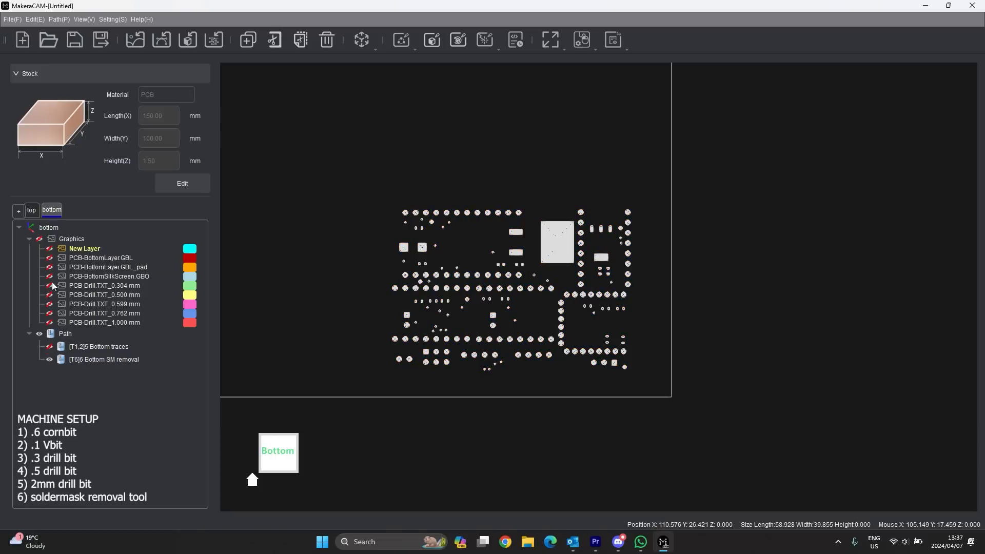
click(49, 360)
click(50, 277)
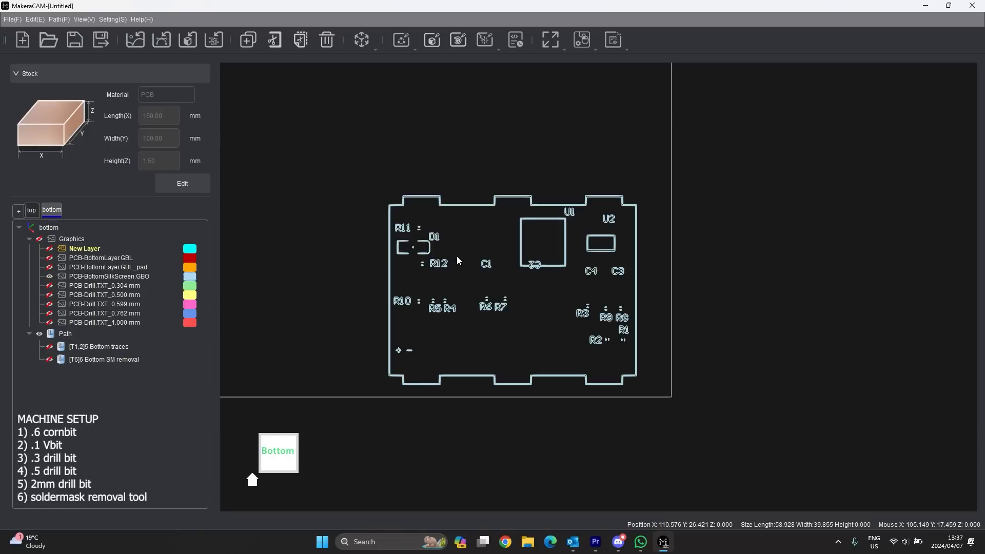
drag(651, 185, 374, 389)
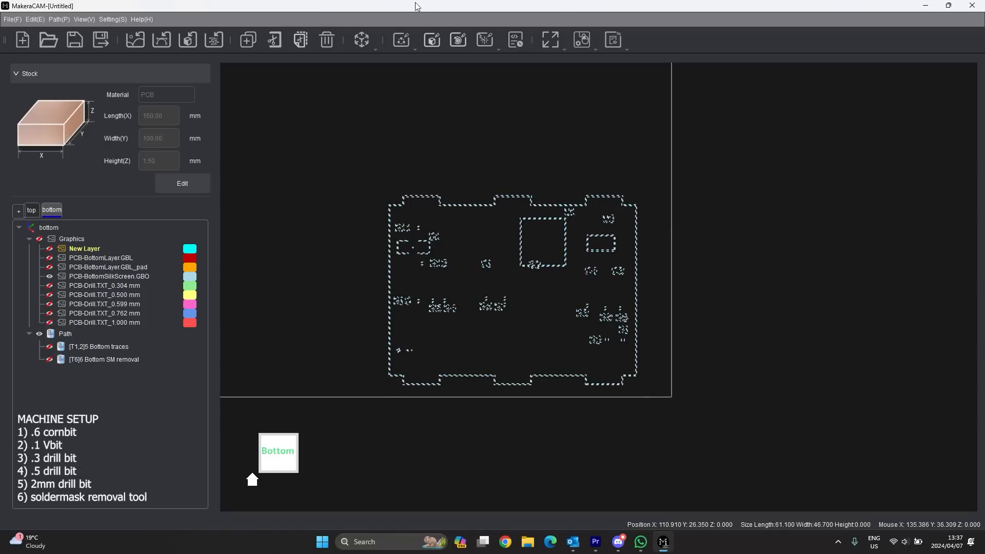
click(509, 49)
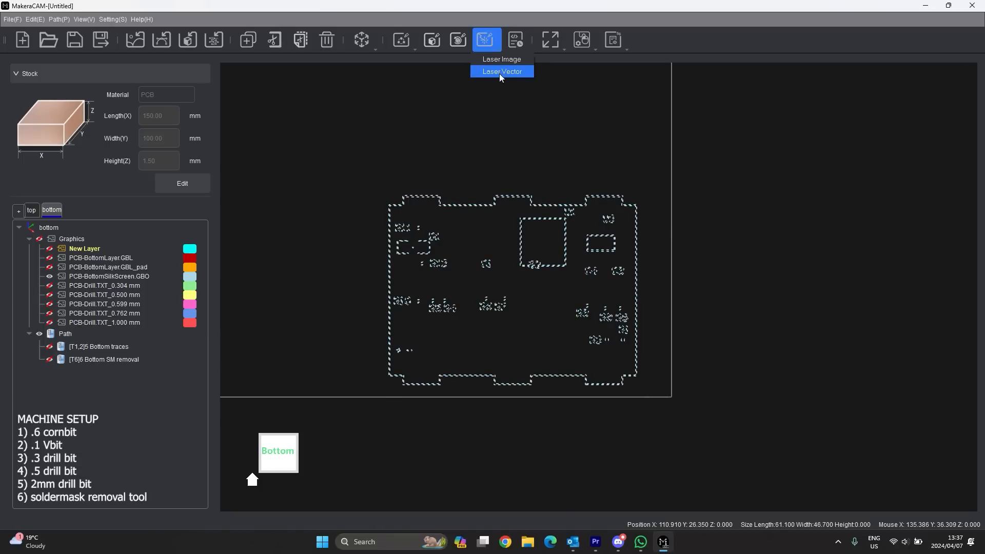
- Create a Laser Vector path named 'bottom SM application' with -0,14 indent distance and calculate it
click(499, 72)
click(837, 97)
key(BackSpace)
key(BackSpace)
key(BackSpace)
text(bottom)
click(921, 129)
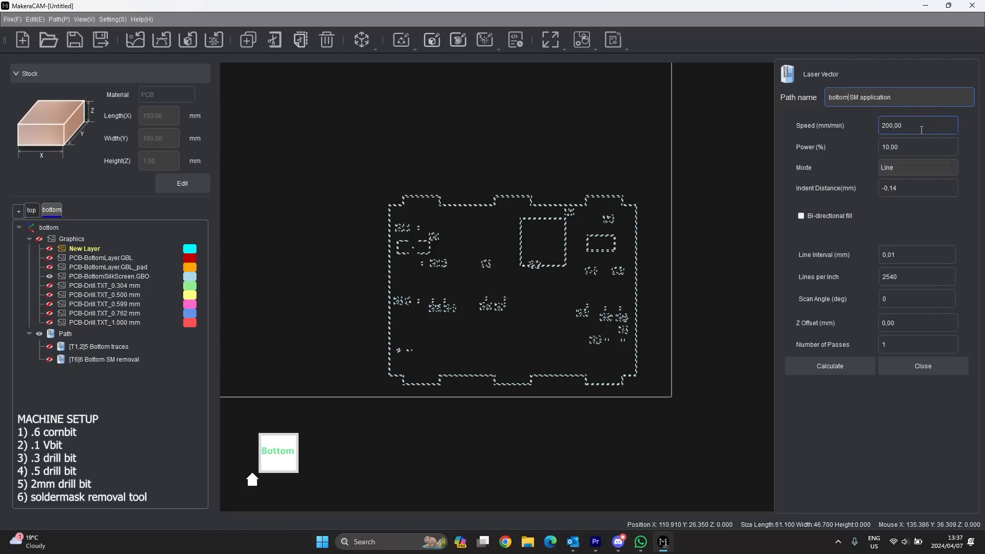
scroll(898, 186, up, 5)
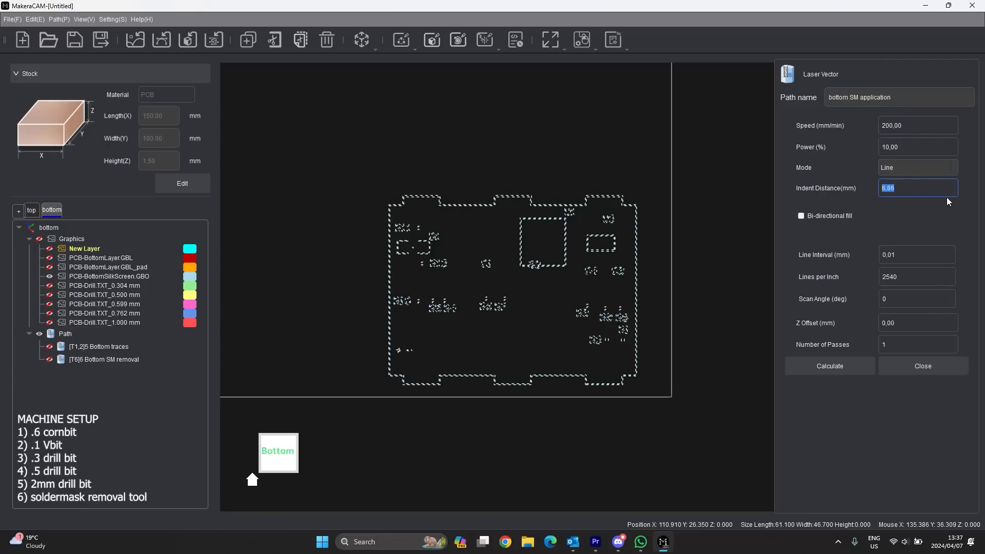
scroll(913, 187, down, 2)
click(886, 190)
click(829, 366)
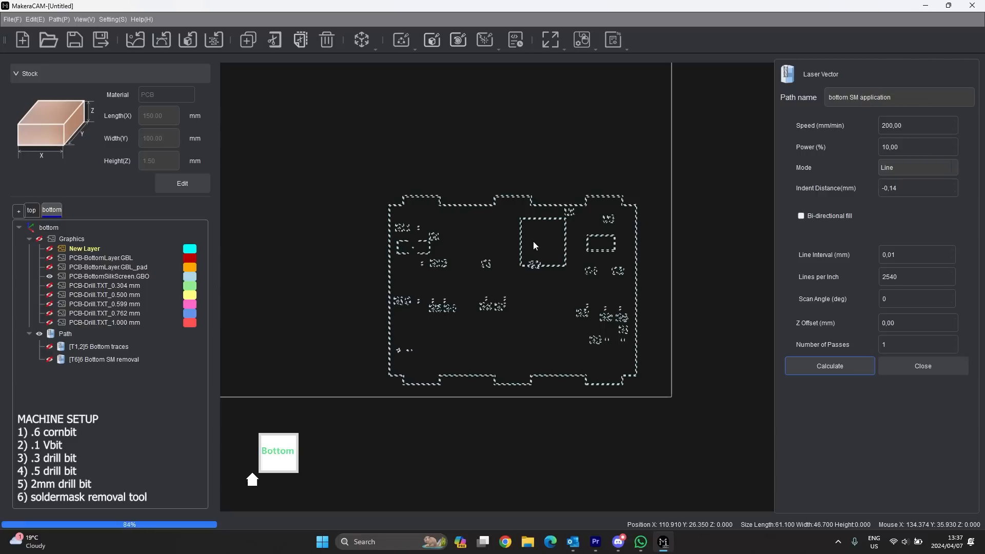
- Show the bottom SM application toolpath and zoom in to check it around D1 and R12
scroll(534, 241, up, 5)
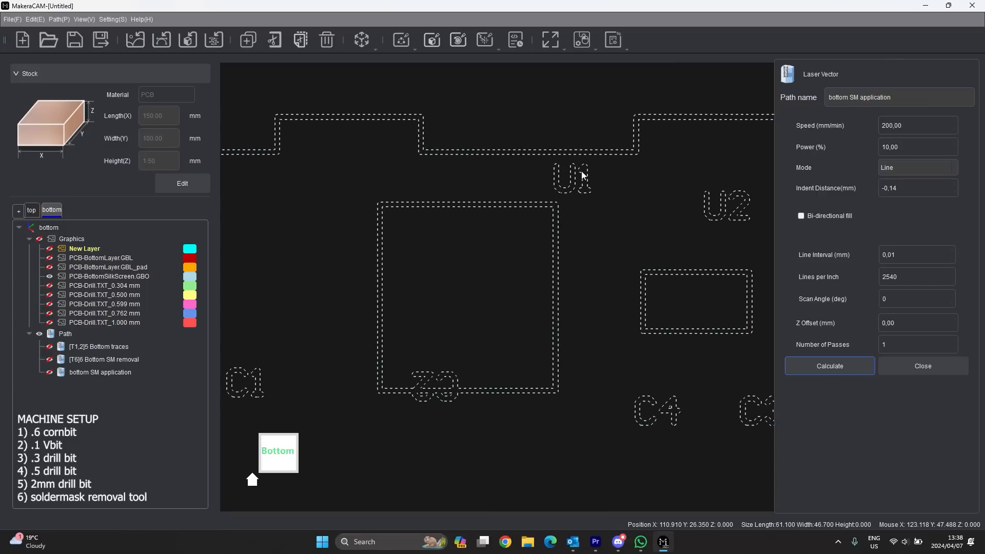
scroll(575, 186, up, 3)
click(49, 372)
scroll(476, 208, down, 2)
scroll(533, 207, up, 6)
scroll(485, 223, down, 3)
scroll(513, 155, up, 3)
scroll(460, 202, down, 4)
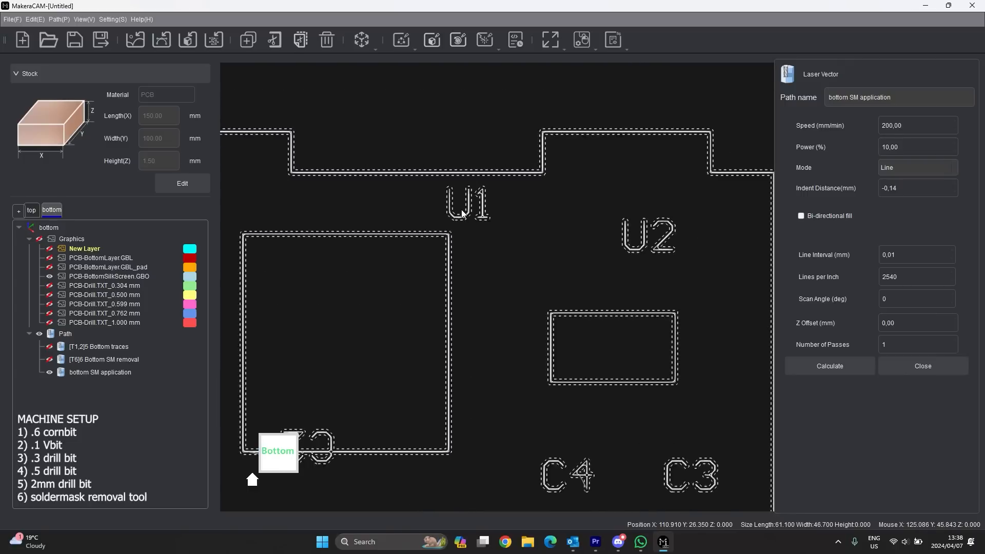
scroll(596, 218, up, 2)
scroll(590, 177, up, 4)
scroll(599, 147, down, 6)
scroll(555, 281, up, 5)
scroll(539, 198, down, 5)
scroll(537, 198, down, 4)
scroll(340, 306, up, 4)
scroll(353, 354, down, 2)
scroll(386, 177, up, 2)
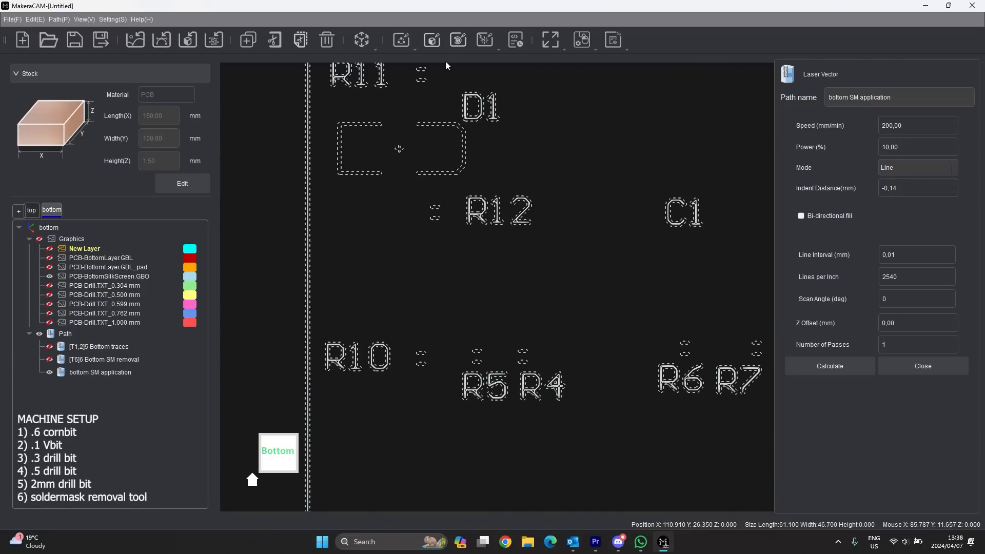
scroll(472, 117, up, 4)
scroll(506, 187, down, 3)
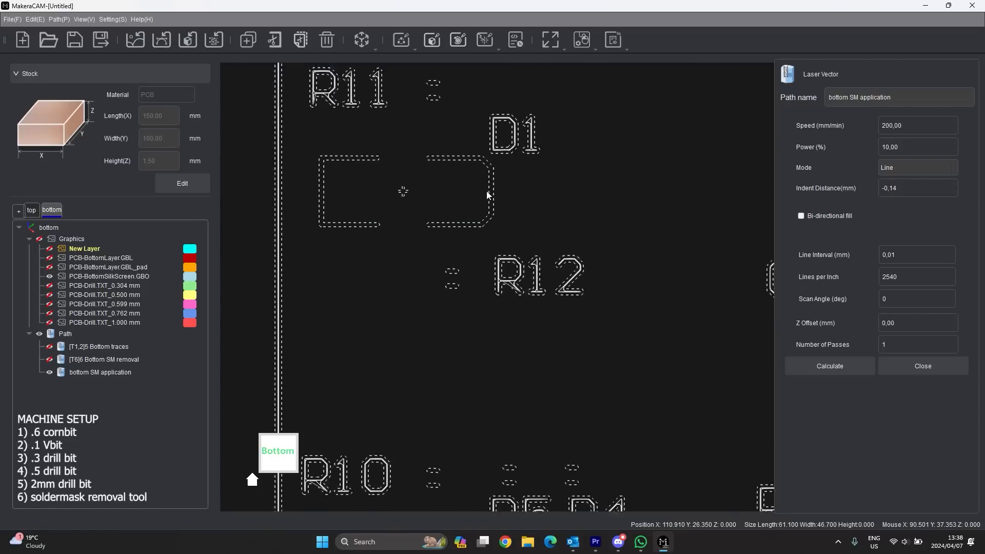
scroll(461, 173, down, 1)
scroll(453, 148, up, 3)
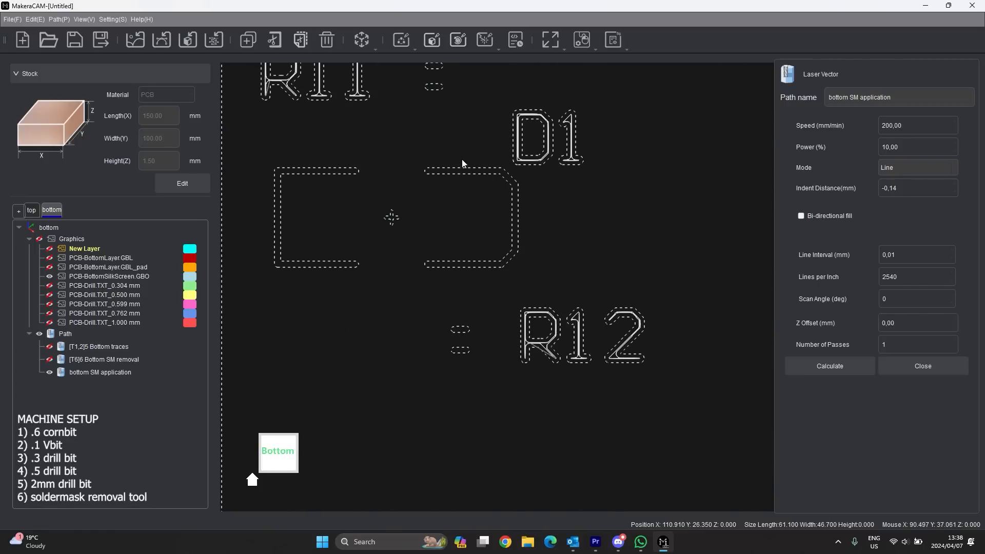
scroll(441, 171, up, 2)
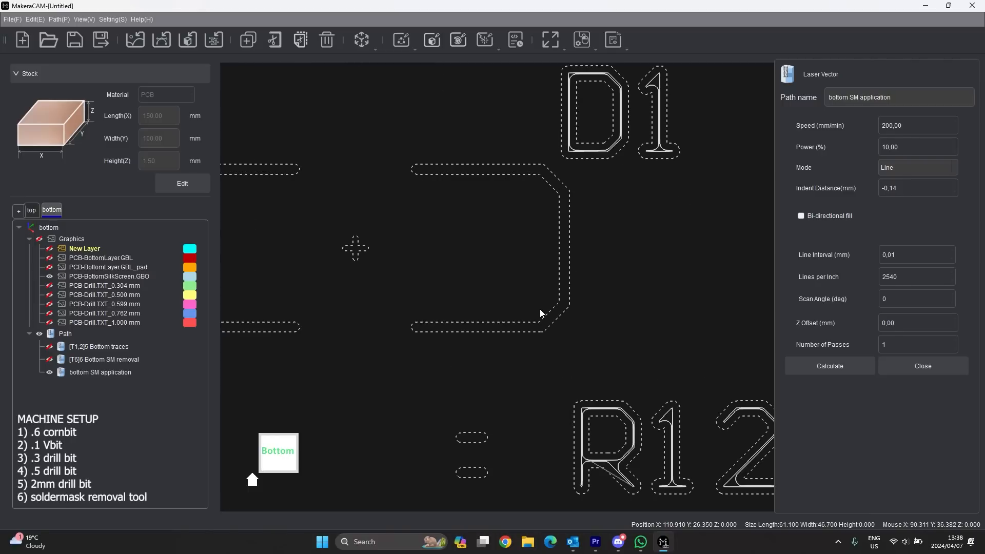
scroll(534, 333, up, 1)
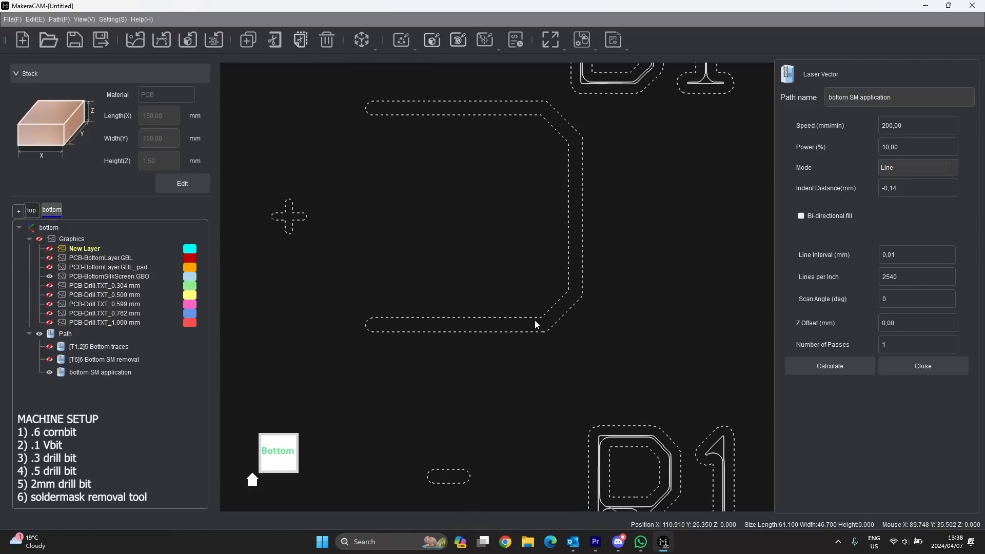
- Review the -0,14 indent distance value, then close the Laser Vector settings
click(902, 191)
scroll(521, 322, down, 4)
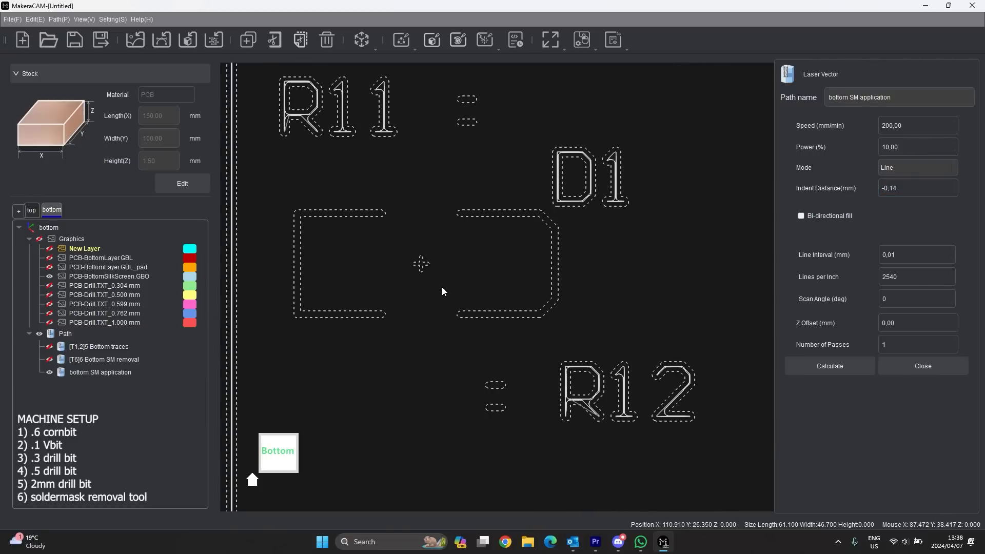
scroll(442, 287, down, 2)
scroll(485, 272, up, 4)
click(905, 187)
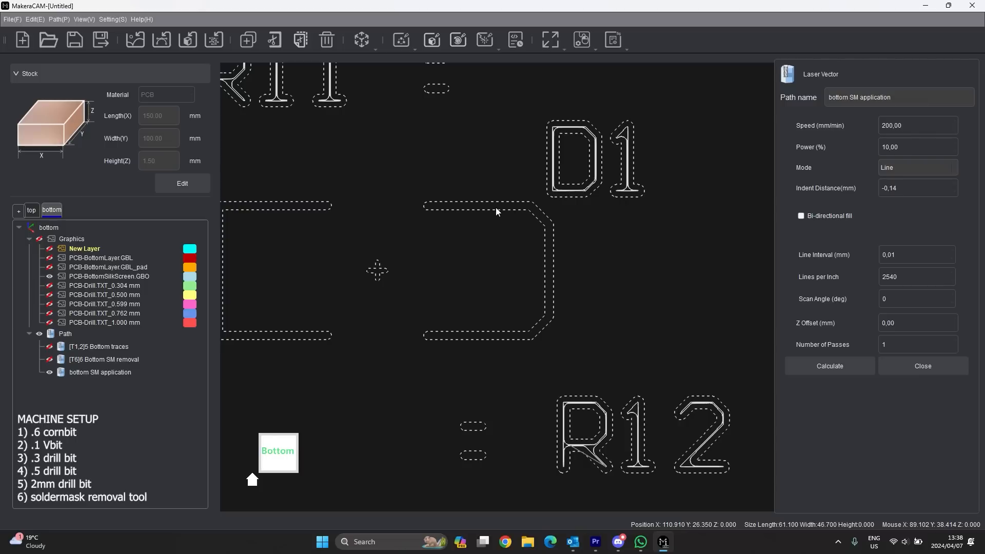
drag(906, 189, 878, 193)
scroll(593, 138, up, 3)
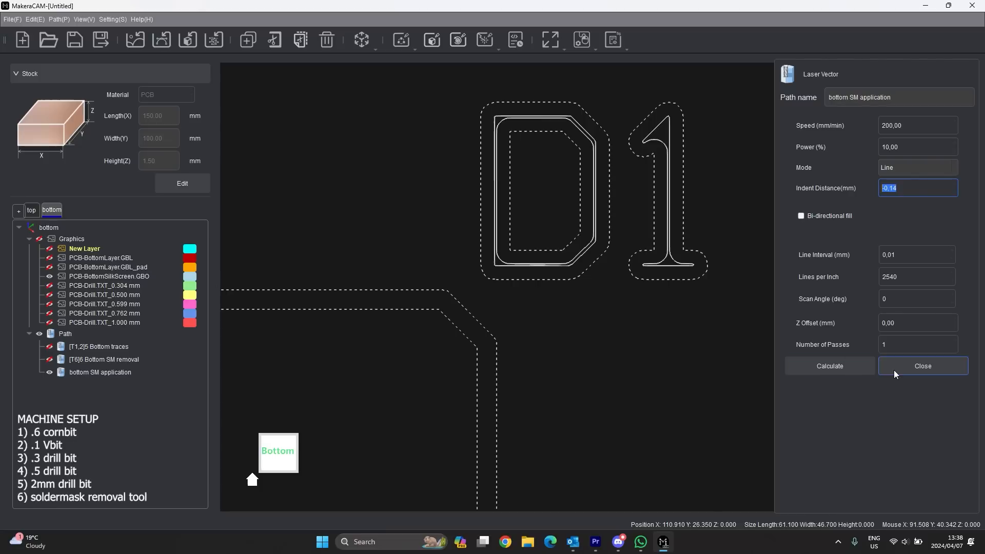
scroll(512, 248, down, 5)
scroll(572, 278, down, 6)
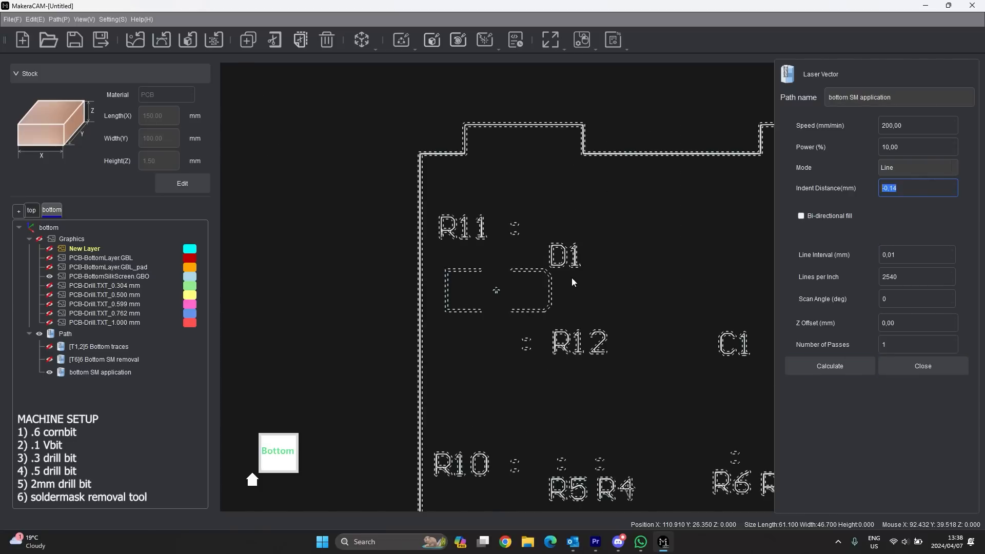
scroll(383, 313, down, 3)
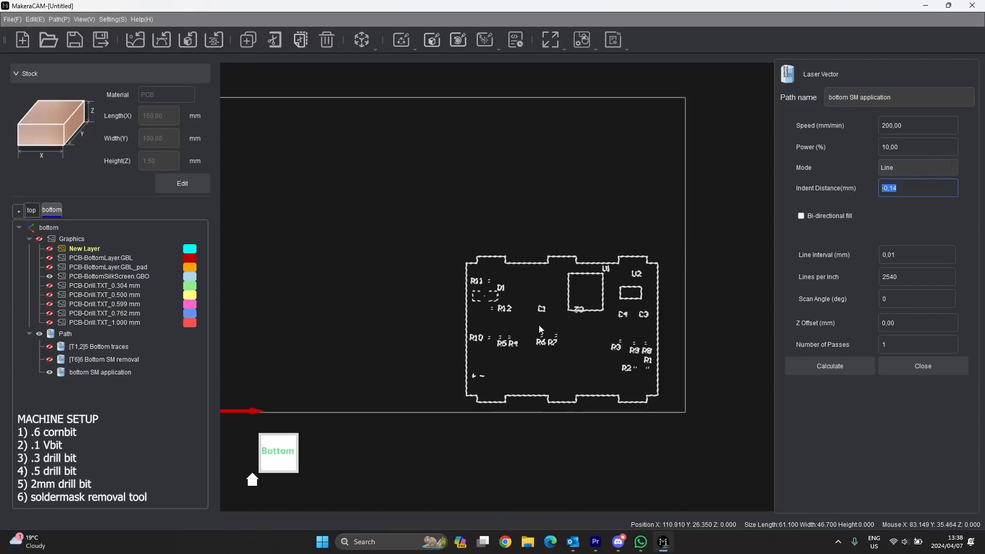
scroll(559, 331, up, 7)
scroll(457, 323, down, 4)
scroll(620, 349, up, 6)
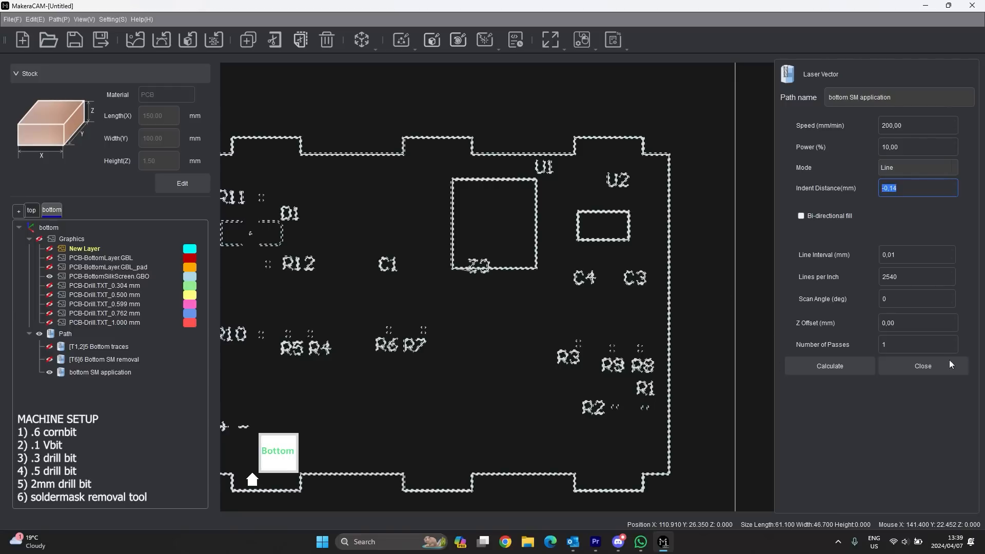
click(923, 367)
- Hide the 'bottom SM application' path and PCB-BottomSilkScreen.GBO layer, leaving only the 0.304 mm drill points
click(49, 372)
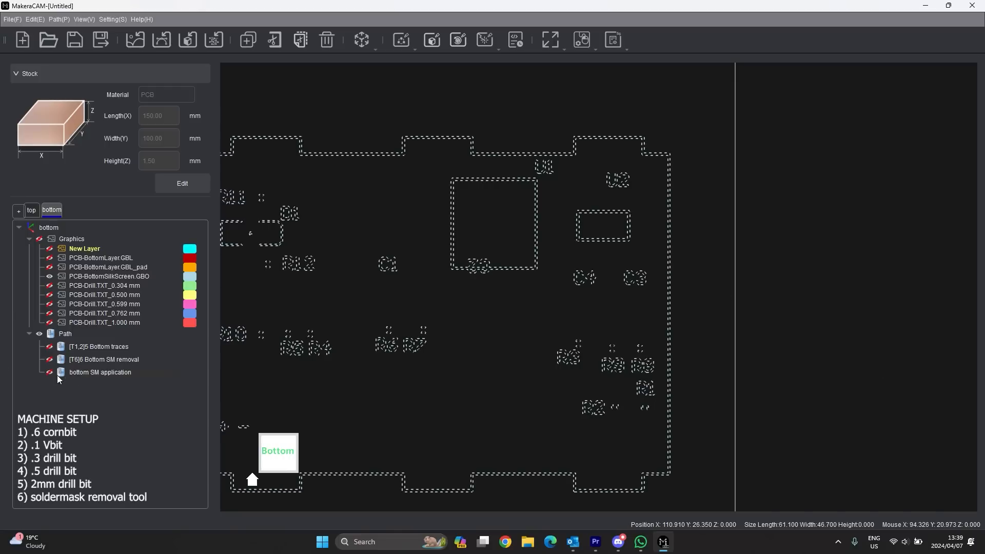
click(50, 276)
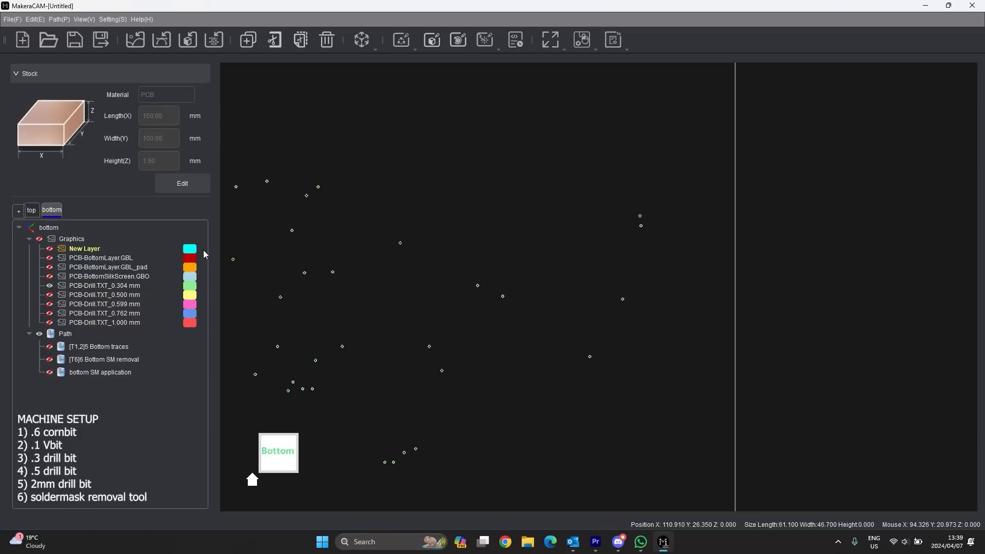
scroll(283, 265, down, 6)
scroll(389, 219, up, 3)
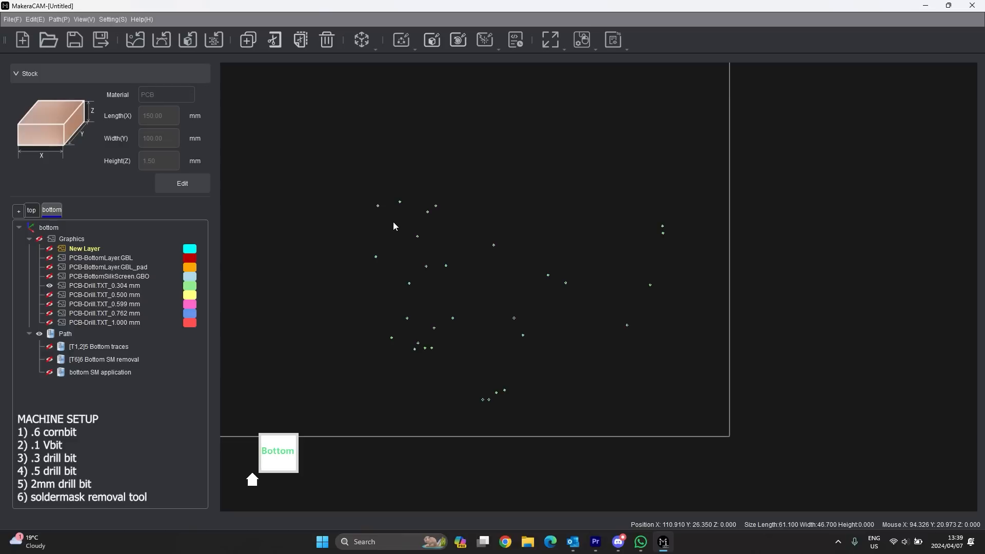
- Dismiss the Import dialog and turn on the 0.500, 0.599, 0.762 and 1.000 mm drill layers
click(214, 40)
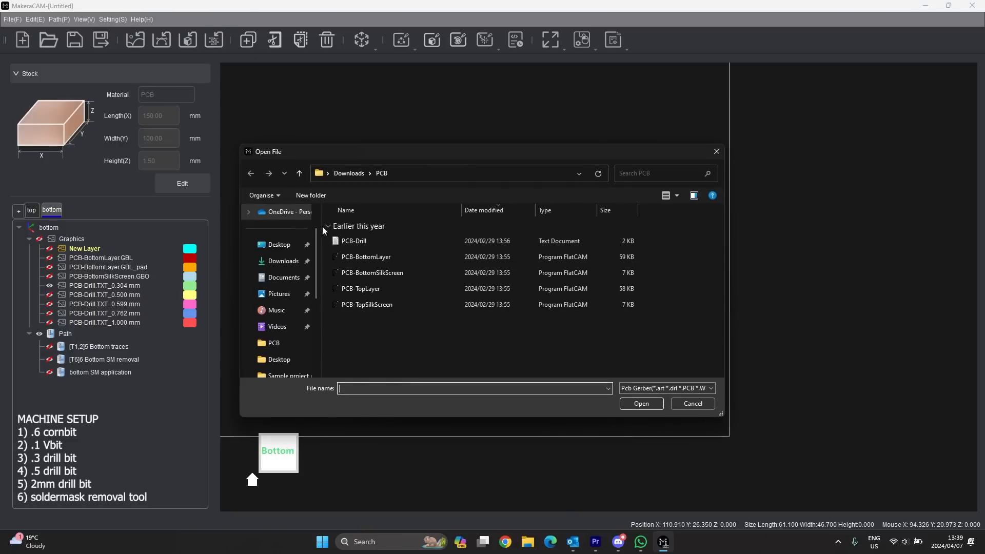
click(690, 405)
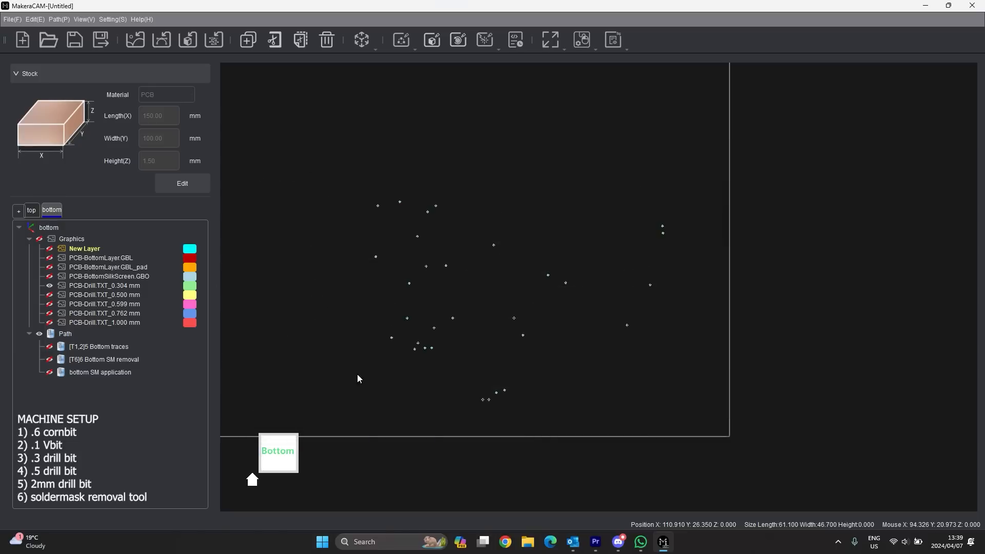
click(49, 294)
click(49, 304)
click(50, 313)
click(49, 323)
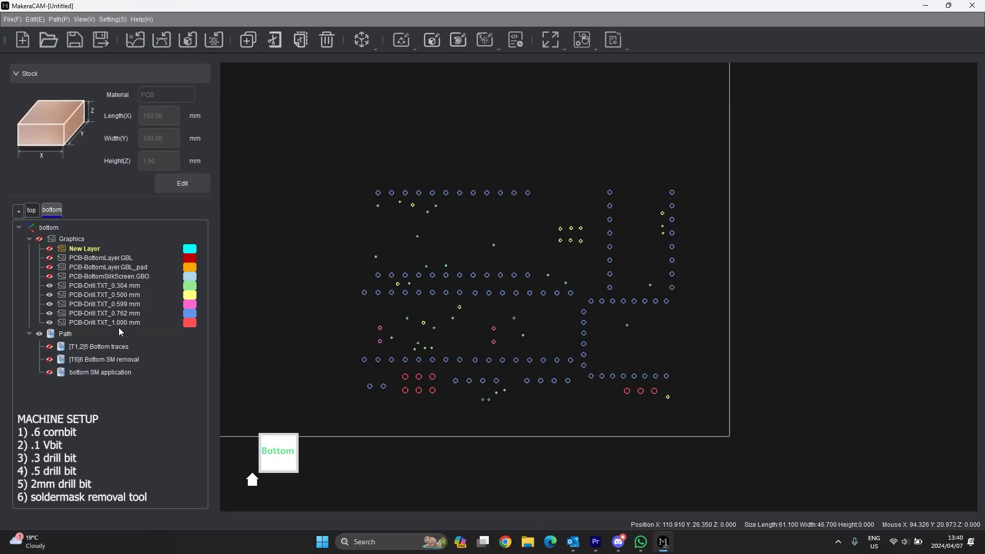
- Hide the 0.599, 0.762 and 1.000 mm drill layers and start a Vector Drilling path on the 0.304 mm holes
click(50, 304)
click(49, 313)
click(49, 323)
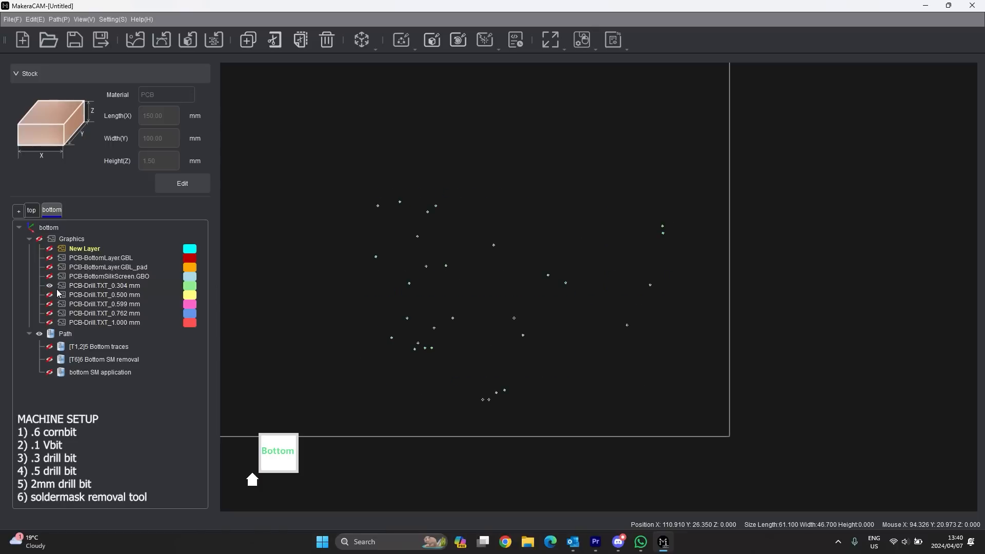
right_click(70, 285)
click(116, 391)
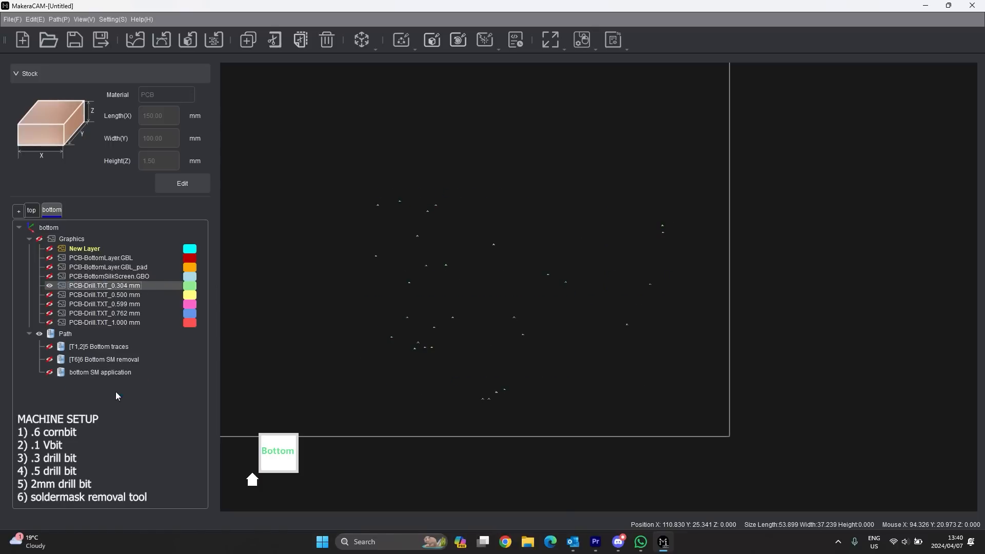
click(413, 48)
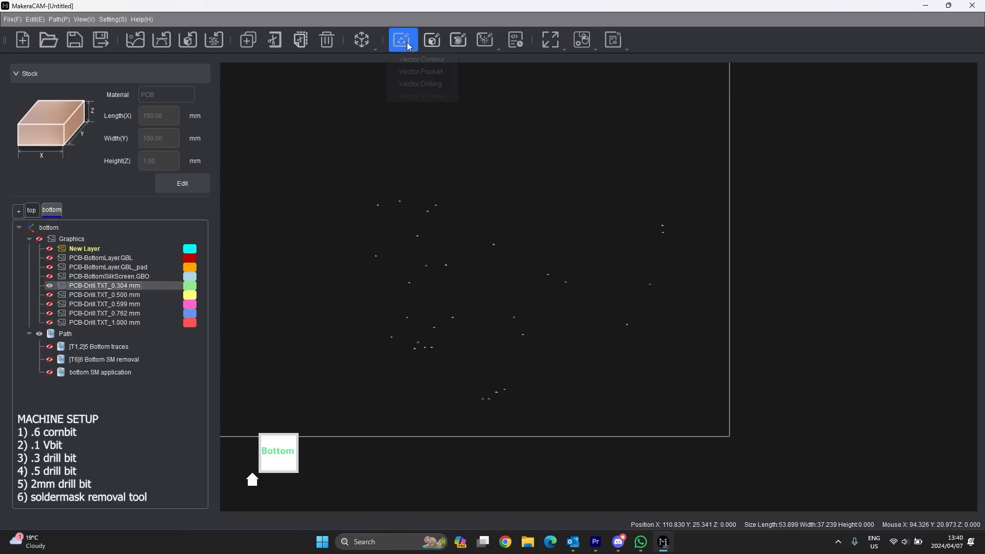
click(420, 84)
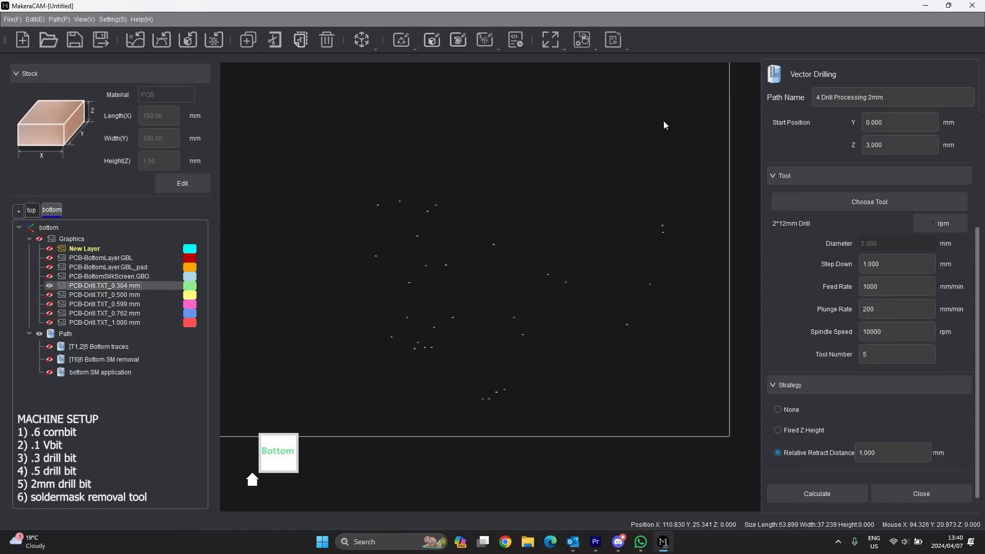
click(882, 153)
drag(901, 96, 793, 106)
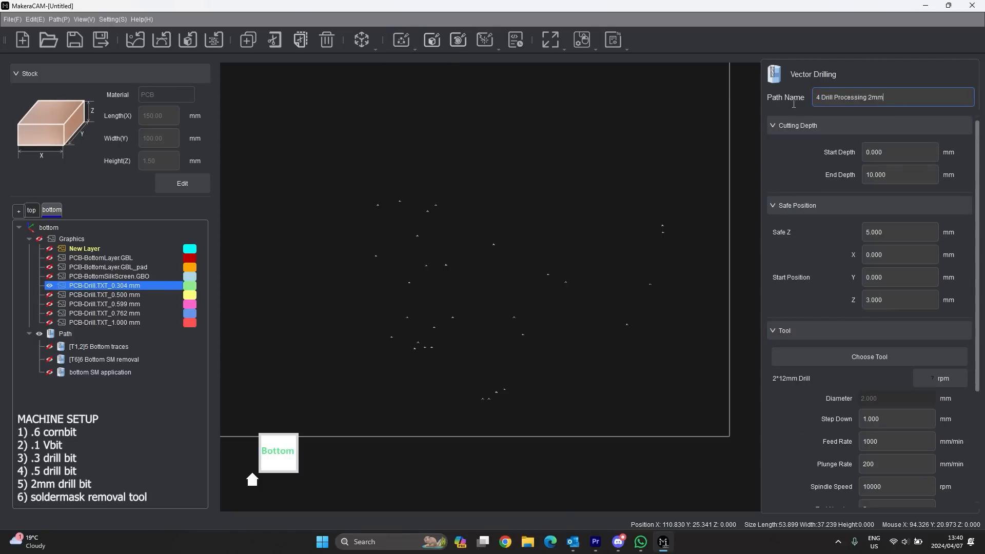
- Rename the bottom SM path to '7 bottom SM application'
click(85, 374)
click(75, 374)
click(73, 374)
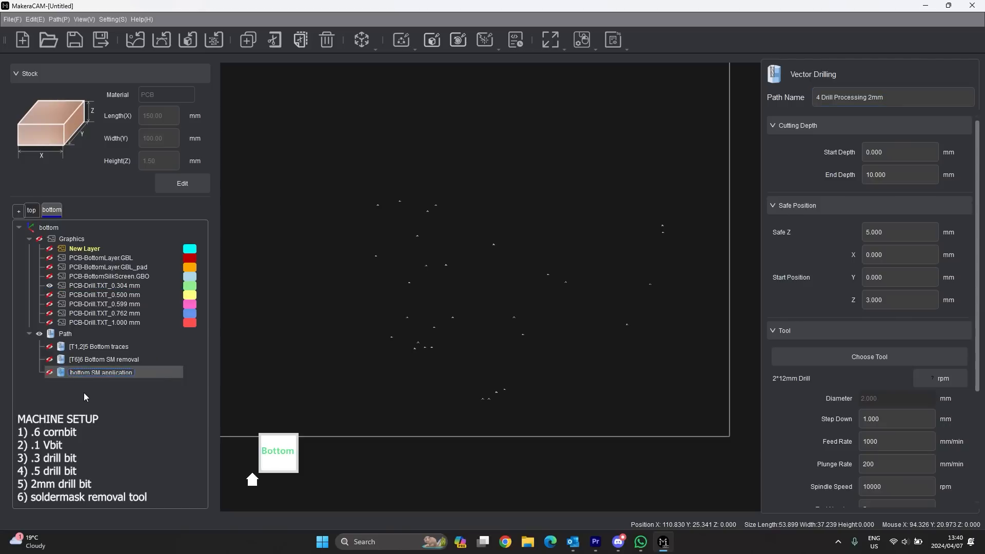
text(7)
click(218, 416)
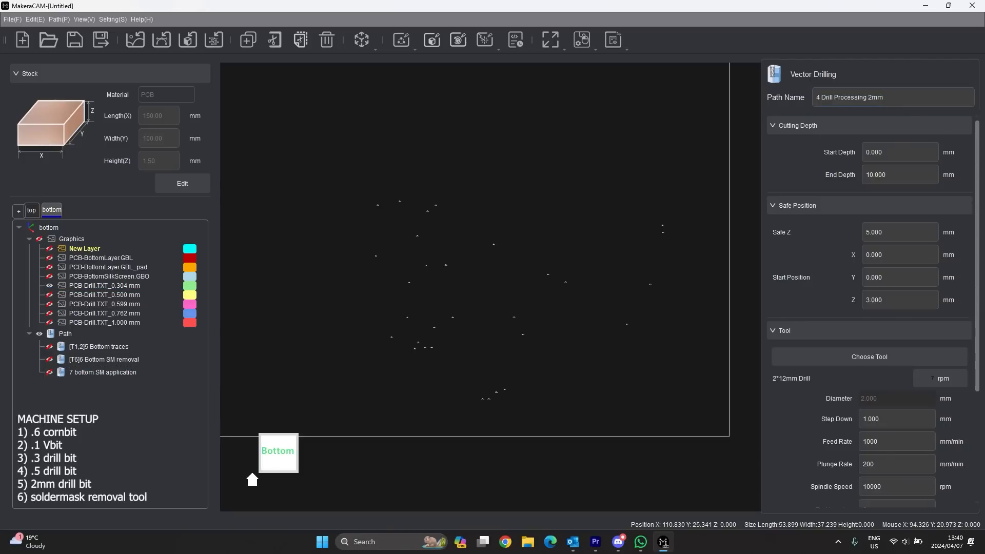
- Name the drilling path '8 Drill Processing 0.3mm' and begin changing its end depth to 1.7
click(821, 98)
key(BackSpace)
key(BackSpace)
text(8)
click(894, 100)
key(BackSpace)
key(BackSpace)
key(BackSpace)
text(0.3mm)
click(903, 175)
double_click(903, 175)
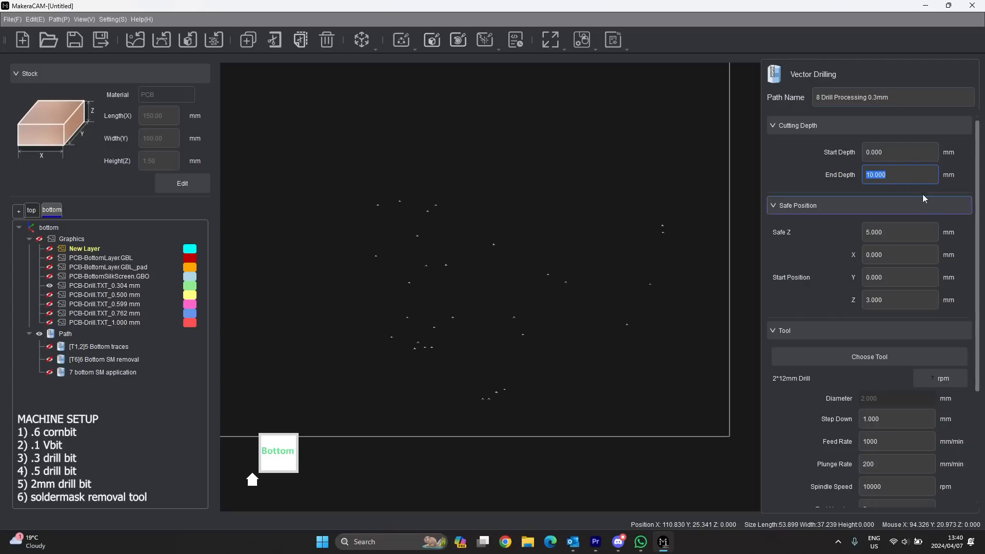
text(1.7)
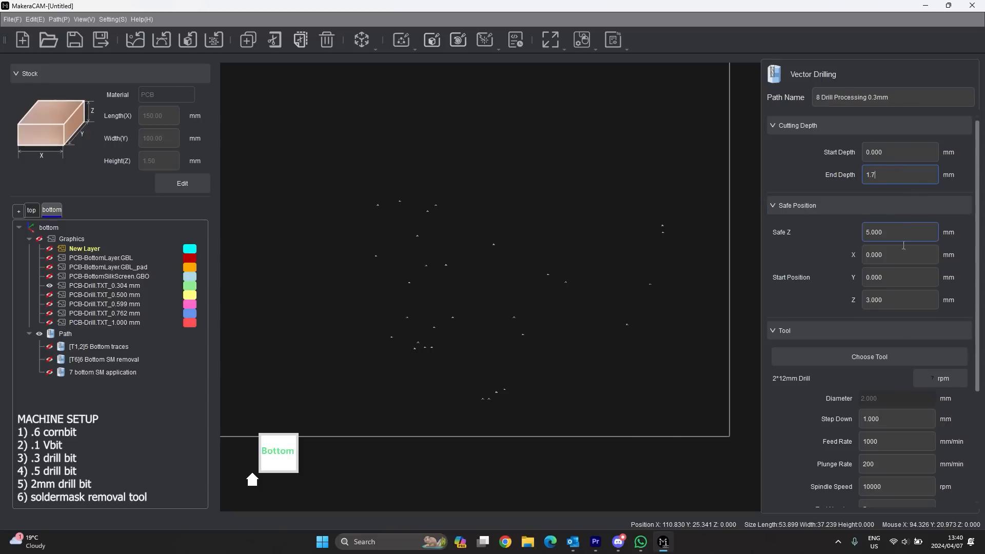
- Use the 0.3*5.5mm Drill as tool 3 and calculate the [T3]8 Drill Processing 0.3mm path
scroll(904, 246, down, 1)
click(889, 299)
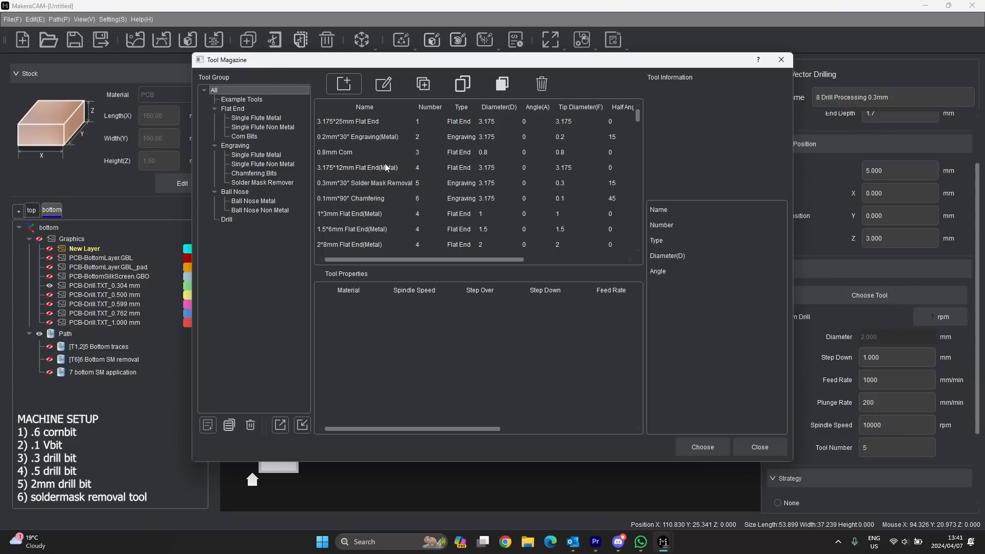
click(227, 219)
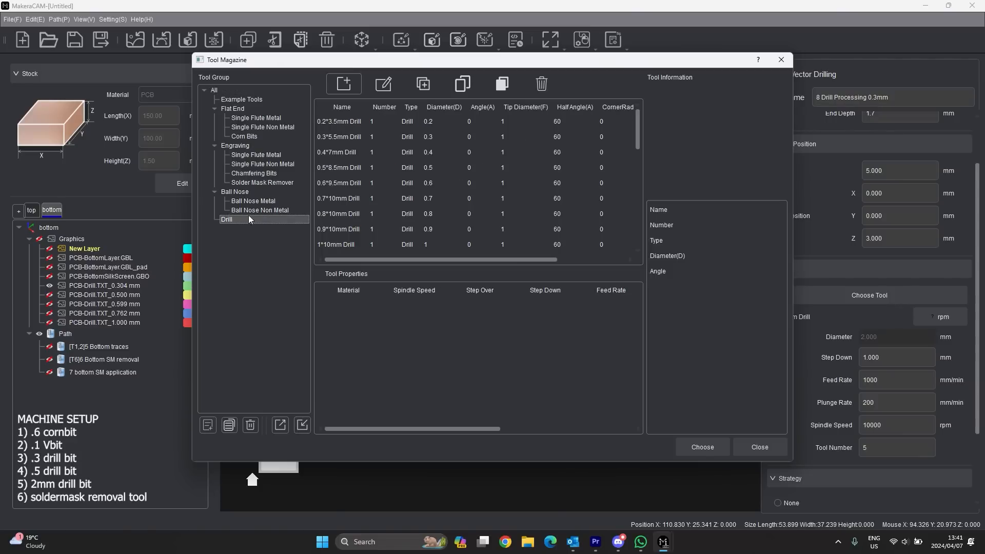
click(346, 136)
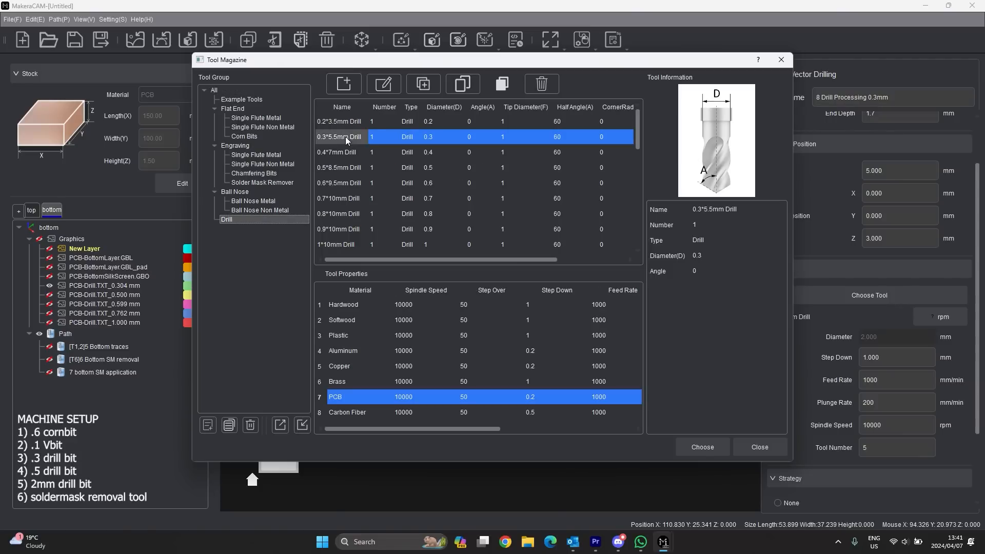
click(702, 447)
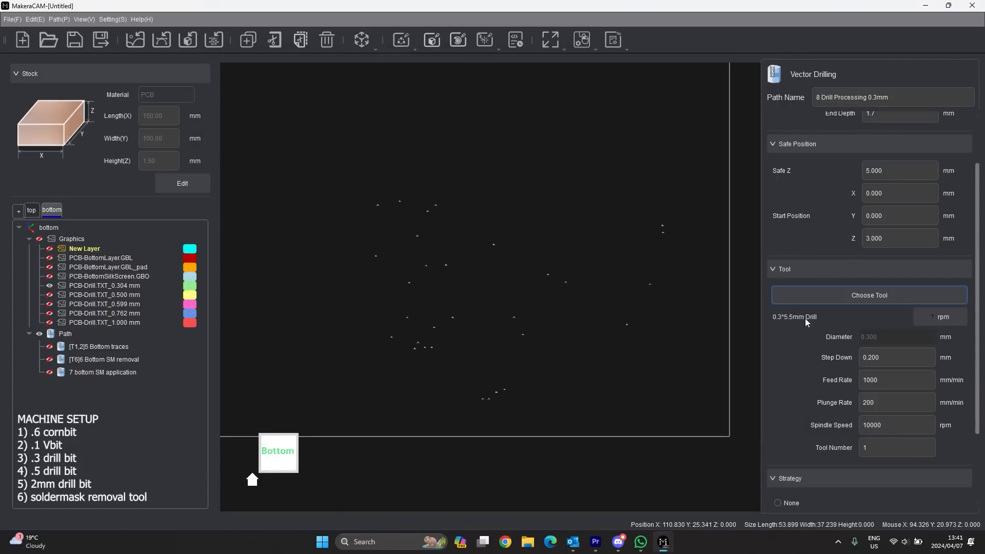
scroll(888, 360, down, 3)
click(890, 355)
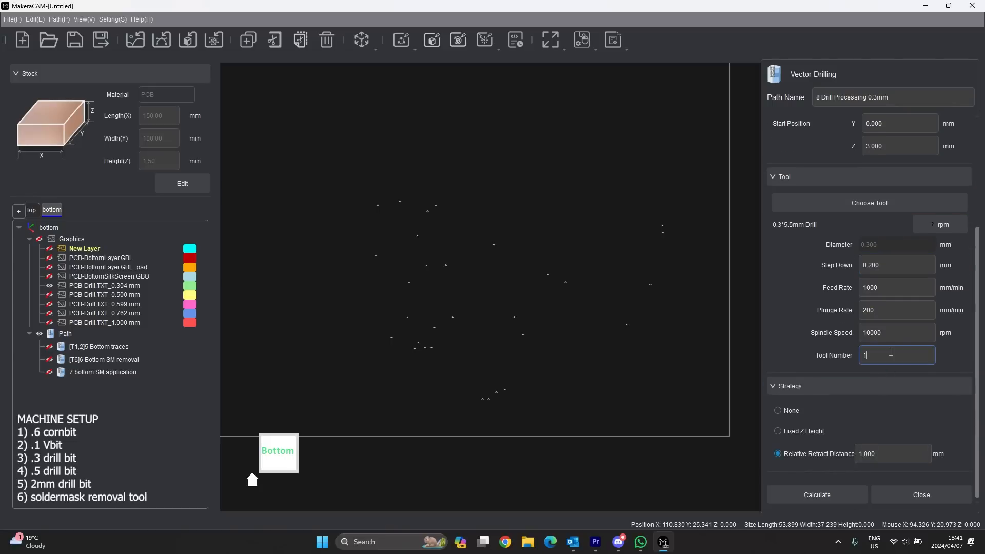
text(3)
scroll(863, 367, down, 1)
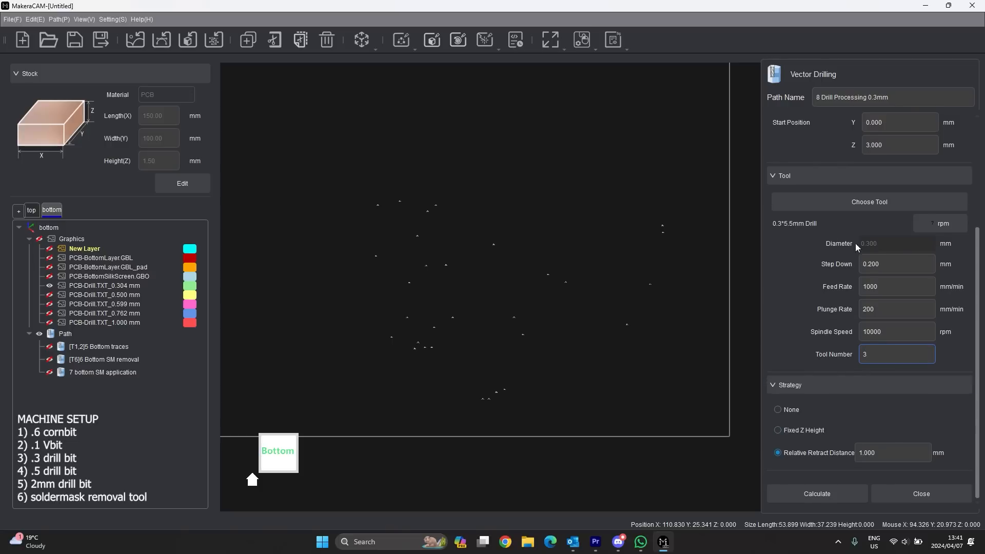
click(816, 493)
scroll(513, 319, up, 5)
- Orbit the board to inspect the 0.3 mm drill plunges, then close the Vector Drilling settings
scroll(503, 304, down, 5)
scroll(467, 272, up, 1)
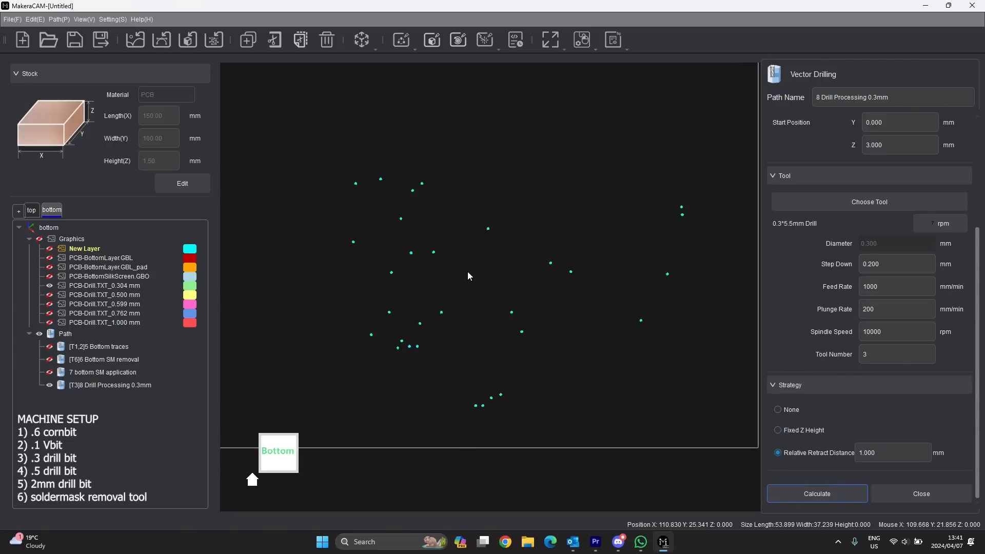
scroll(344, 250, down, 3)
scroll(398, 253, up, 2)
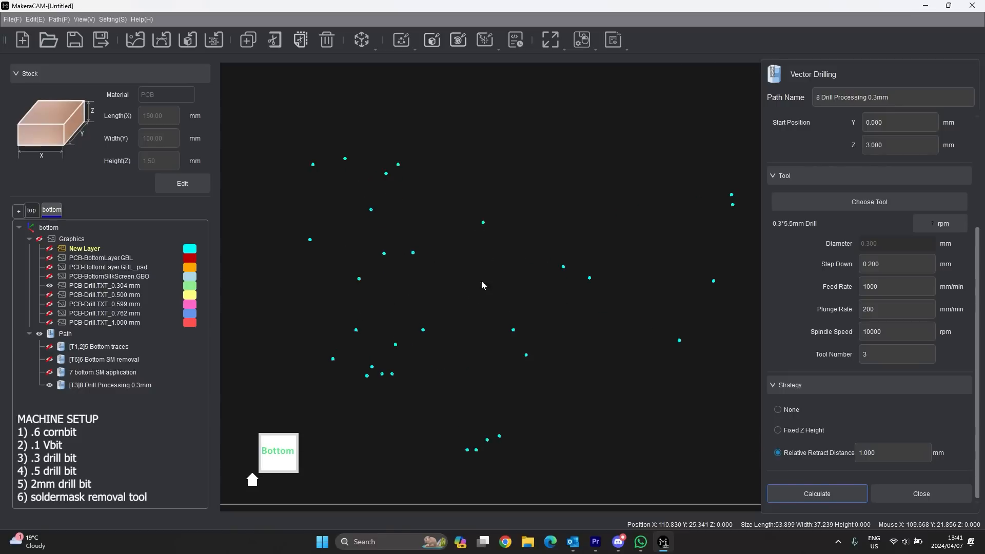
middle_drag(484, 282, 490, 134)
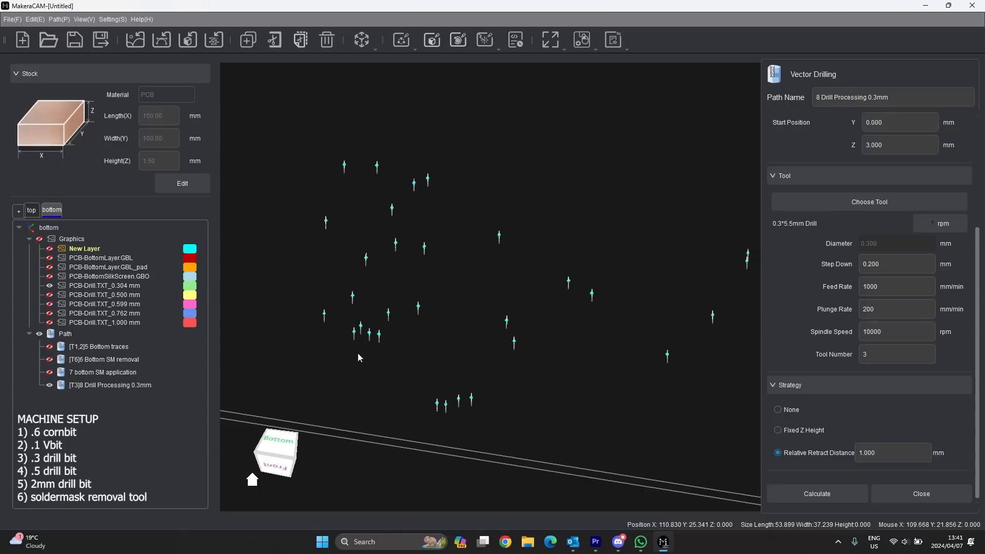
scroll(370, 348, up, 4)
scroll(369, 349, down, 3)
middle_drag(411, 339, 378, 283)
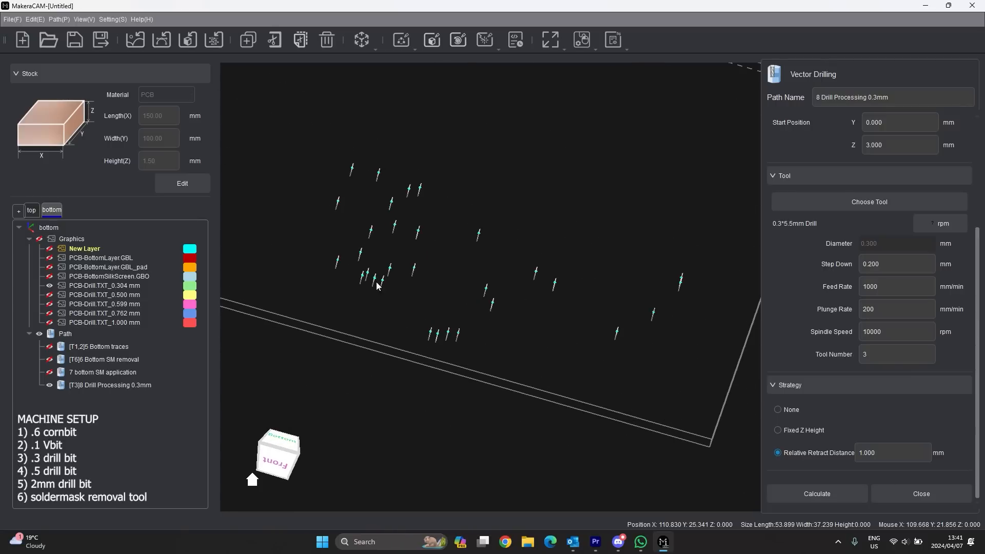
click(905, 495)
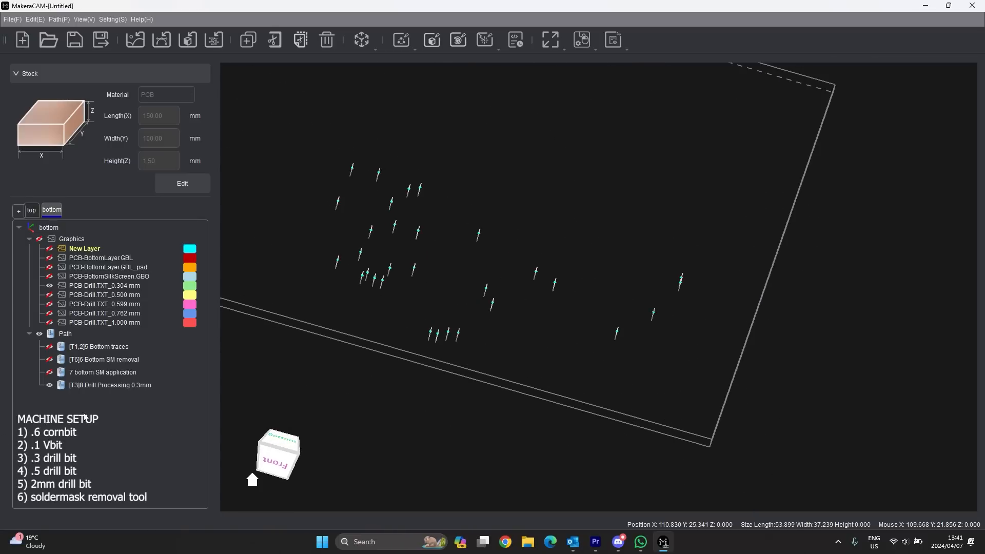
- Hide the 0.304 mm layer and 0.3 mm path, and select all 0.500 mm layer graphics
click(50, 286)
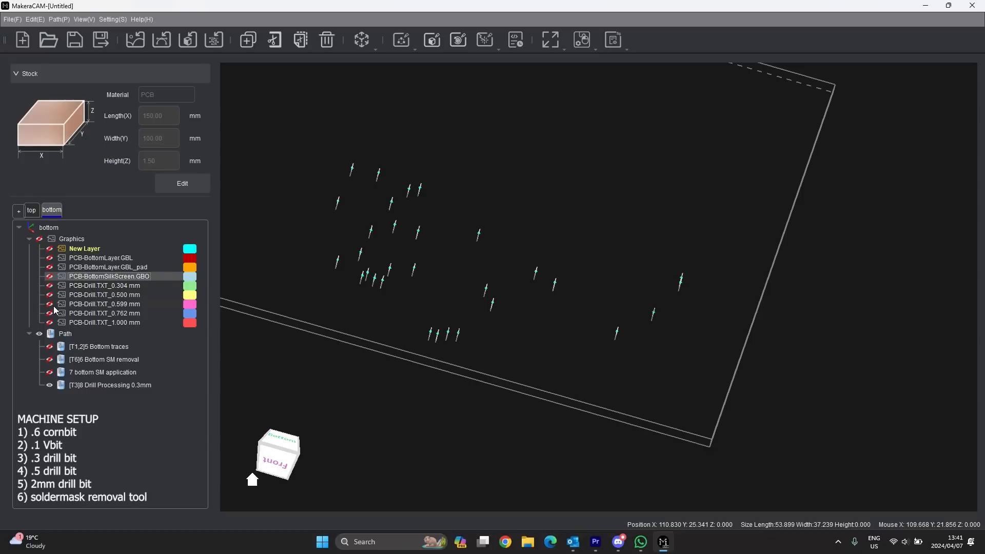
click(50, 385)
click(50, 385)
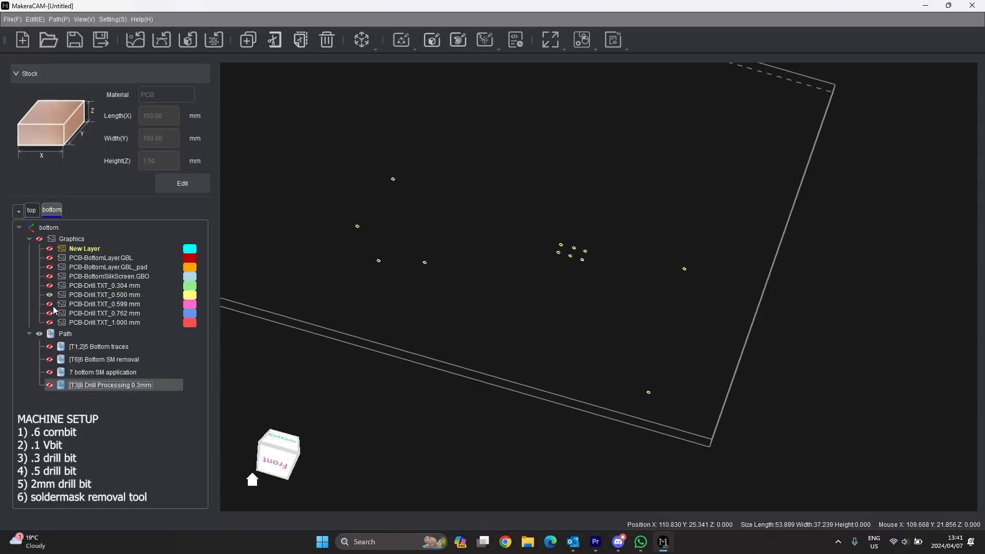
scroll(587, 316, down, 1)
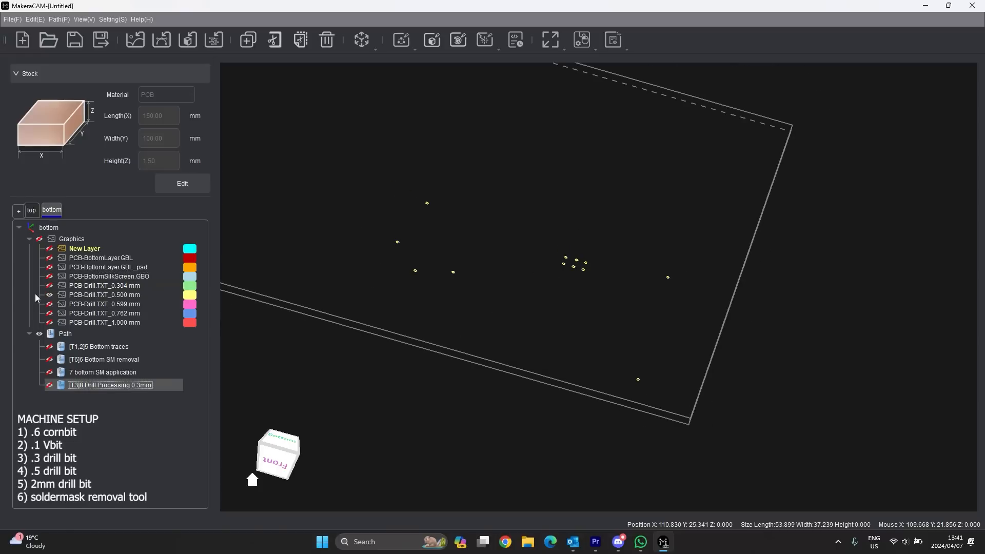
right_click(82, 295)
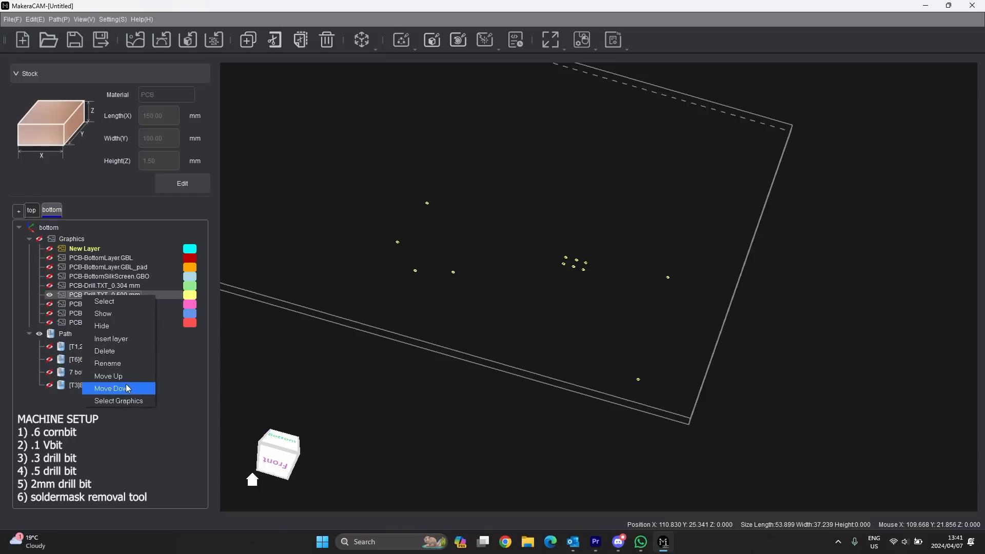
click(124, 401)
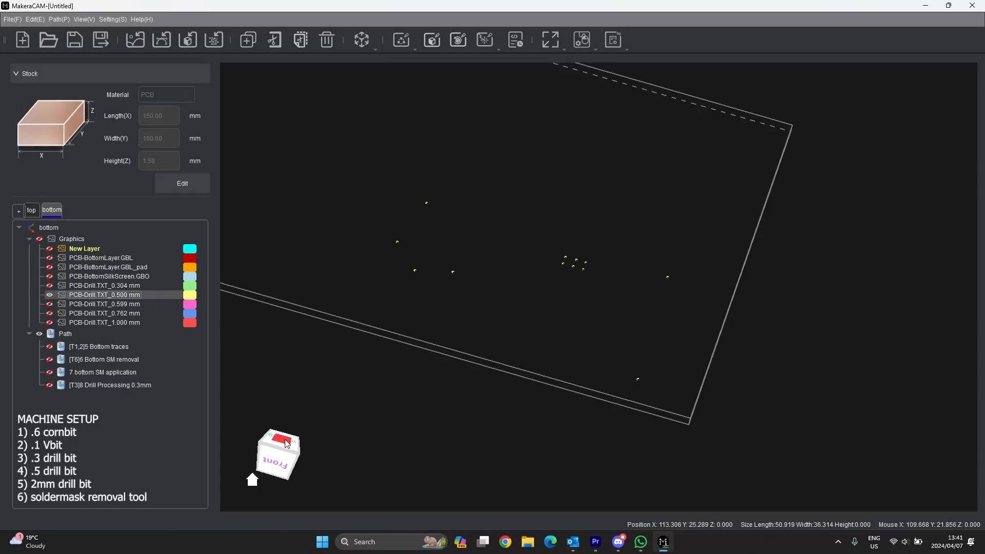
click(280, 440)
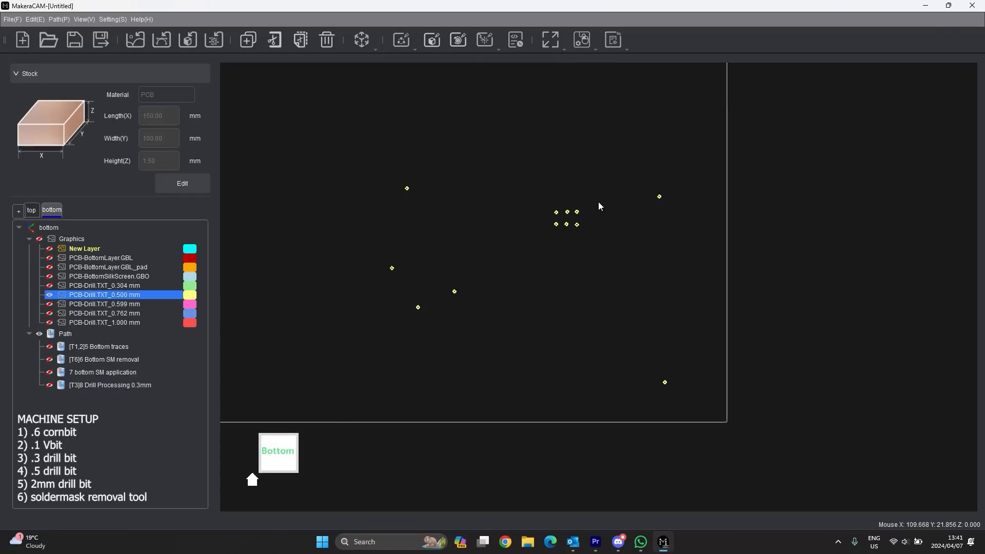
- Start a Vector Drilling path named '9 Drill Processing 0.5mm'
click(414, 49)
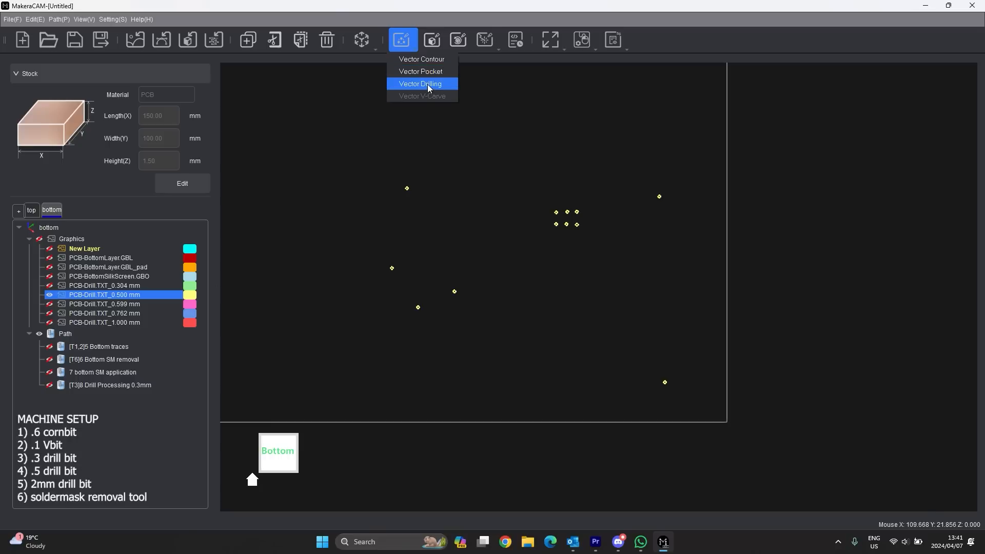
click(427, 85)
scroll(913, 113, up, 3)
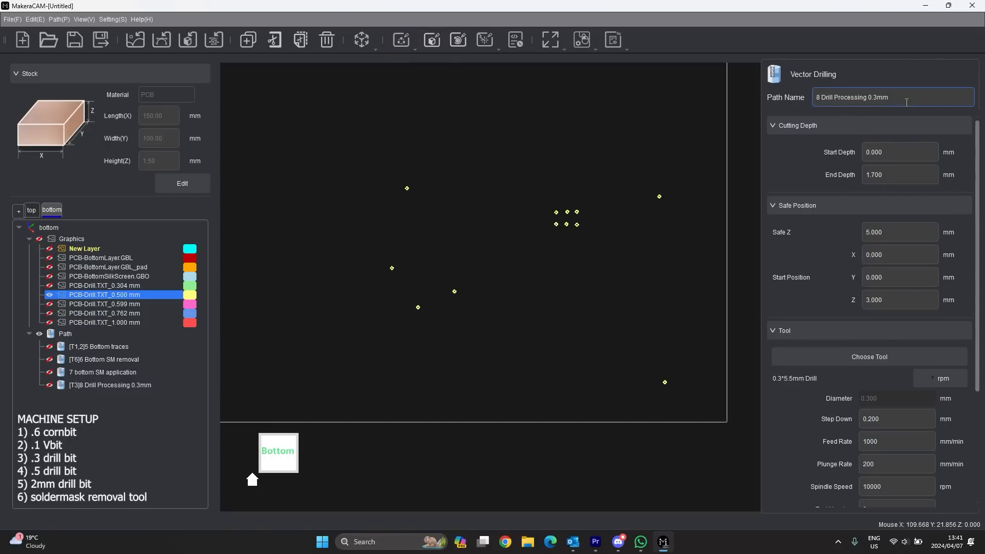
click(877, 100)
key(BackSpace)
text(5)
click(820, 98)
key(BackSpace)
text(9)
click(873, 177)
- Choose the 0.5*8.5mm Drill for the path and set it as tool number 4
click(883, 361)
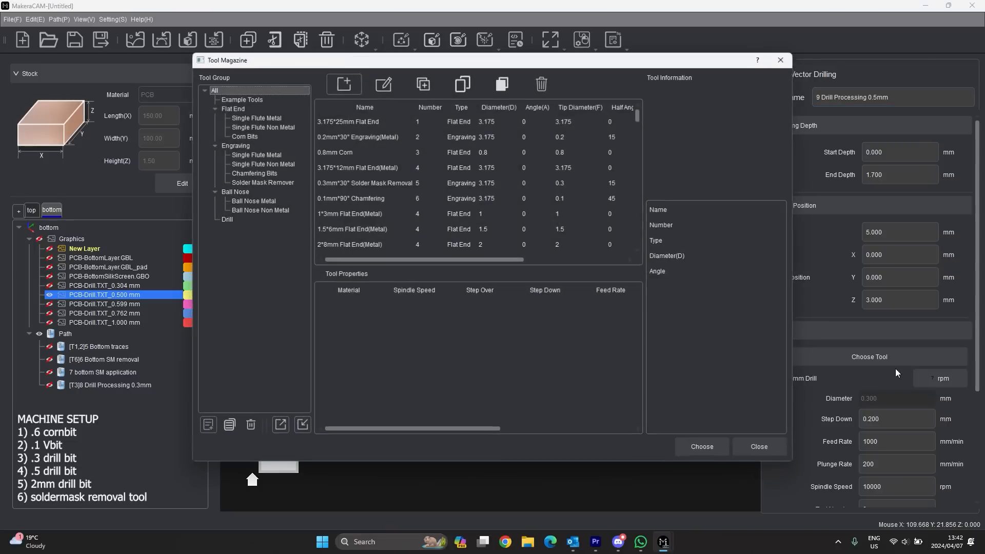
click(229, 220)
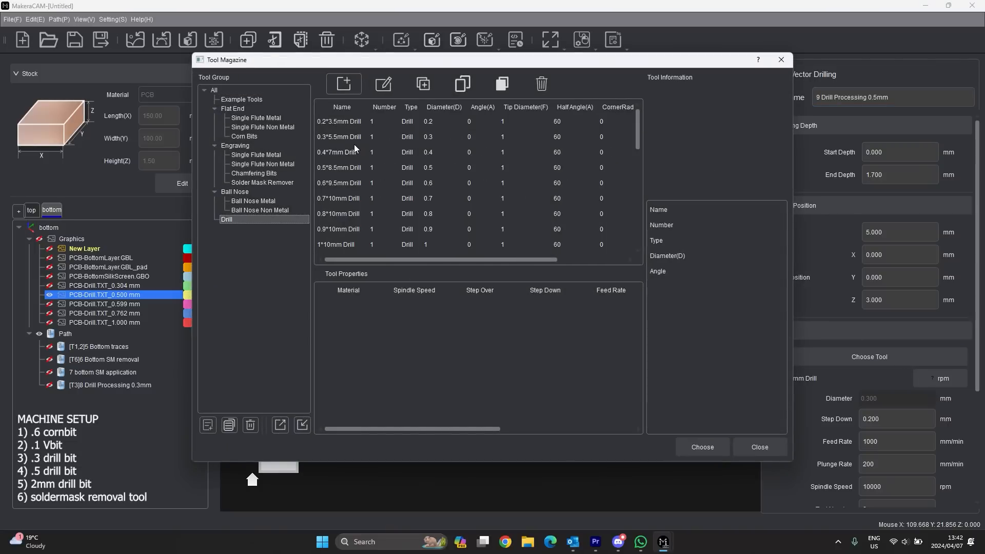
click(340, 168)
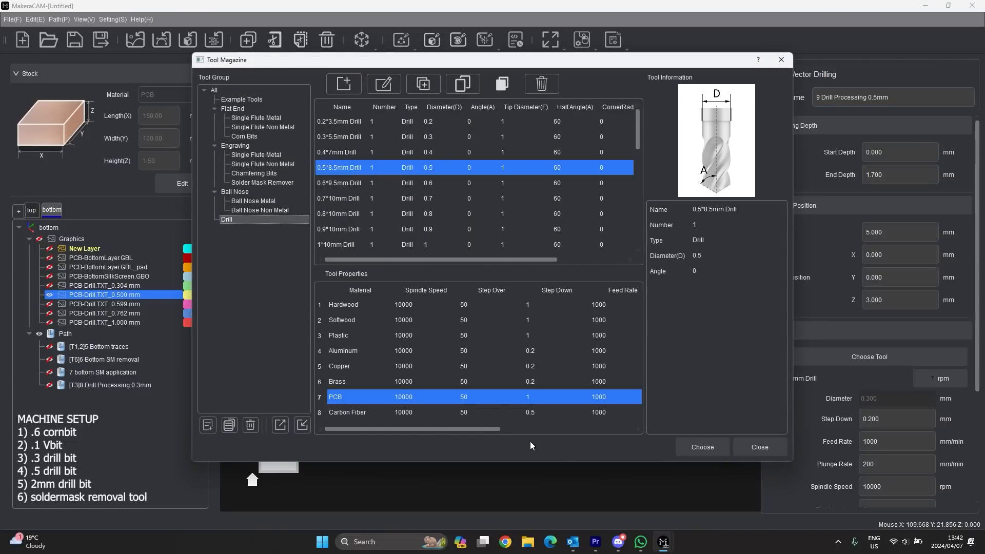
click(706, 446)
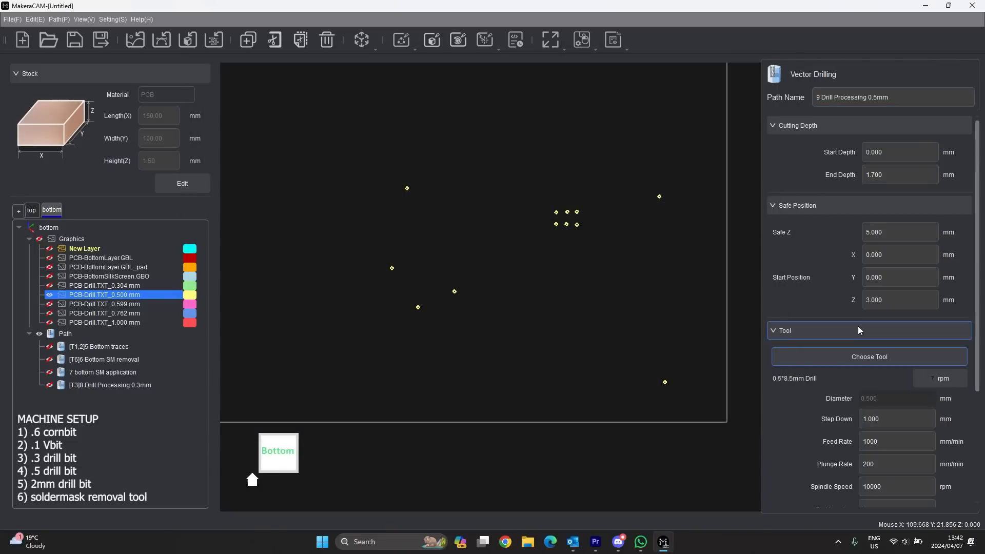
scroll(864, 334, down, 3)
click(863, 361)
key(BackSpace)
text(4)
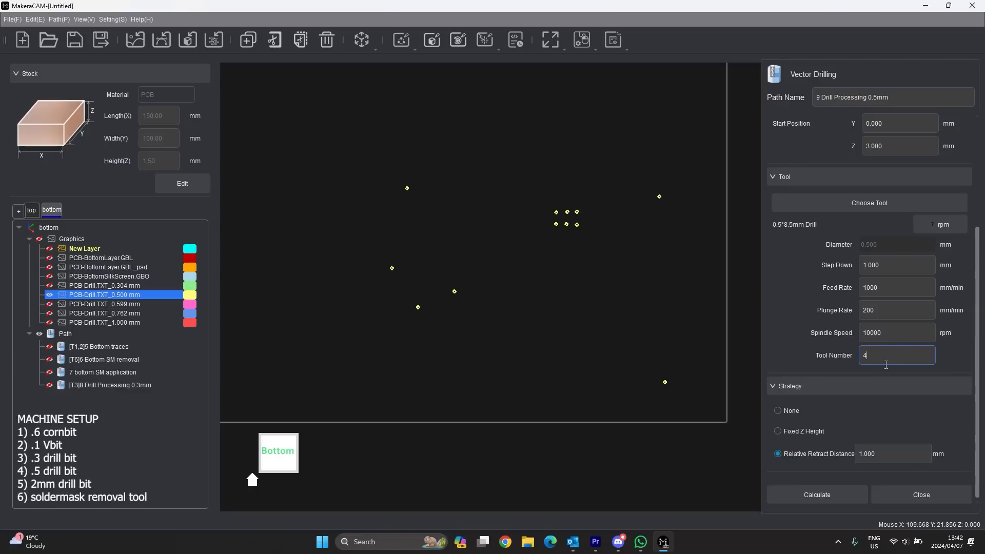
scroll(854, 356, down, 2)
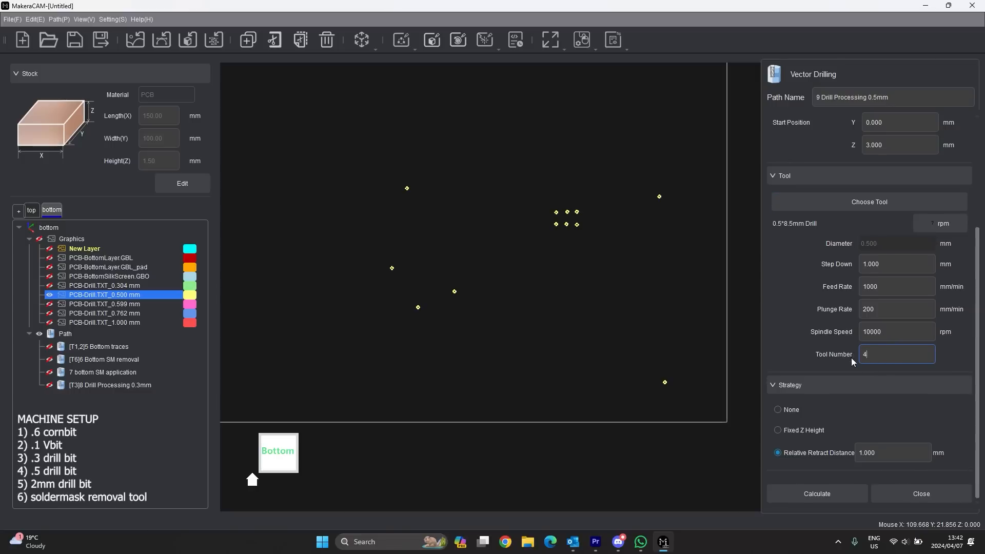
- Reselect the 0.500 mm layer's drill points and calculate the 0.5 mm drilling toolpath
click(823, 498)
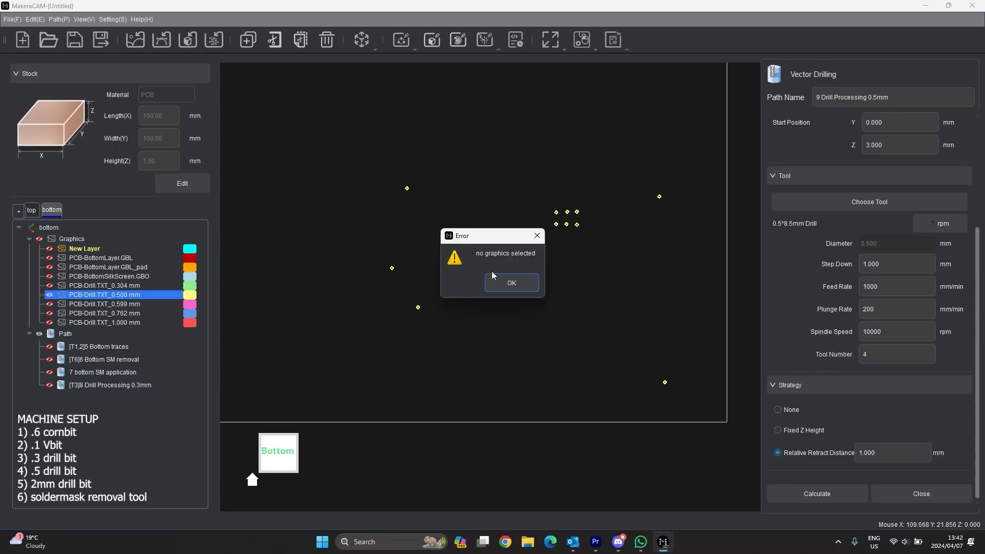
click(502, 281)
right_click(103, 303)
click(151, 394)
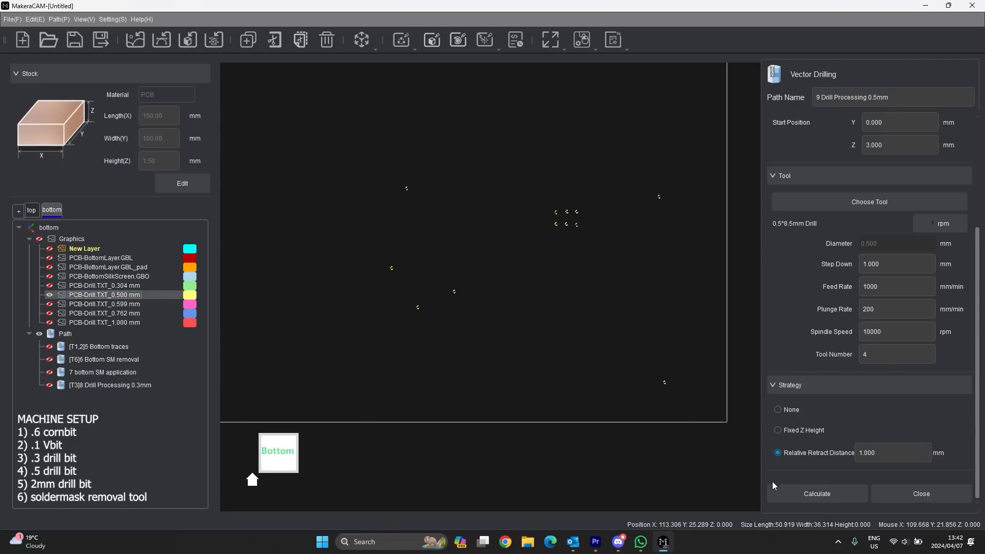
click(851, 495)
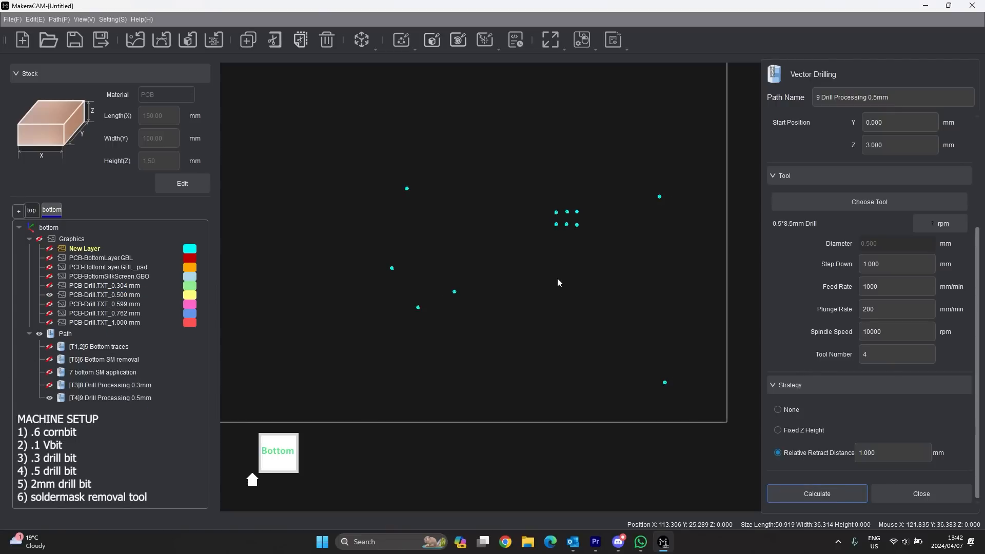
- Check the drill pins in a tilted view, close the settings, and hide the 0.500 mm layer and path
middle_drag(558, 280, 565, 213)
scroll(567, 98, up, 5)
scroll(593, 211, down, 8)
middle_drag(580, 284, 576, 249)
scroll(543, 215, up, 3)
scroll(539, 215, down, 4)
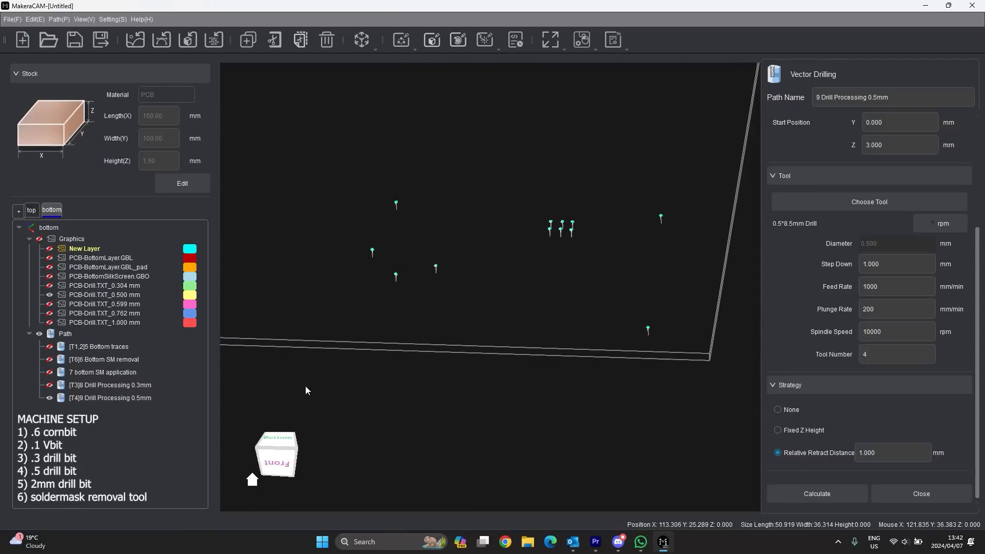
click(899, 490)
click(50, 295)
click(50, 398)
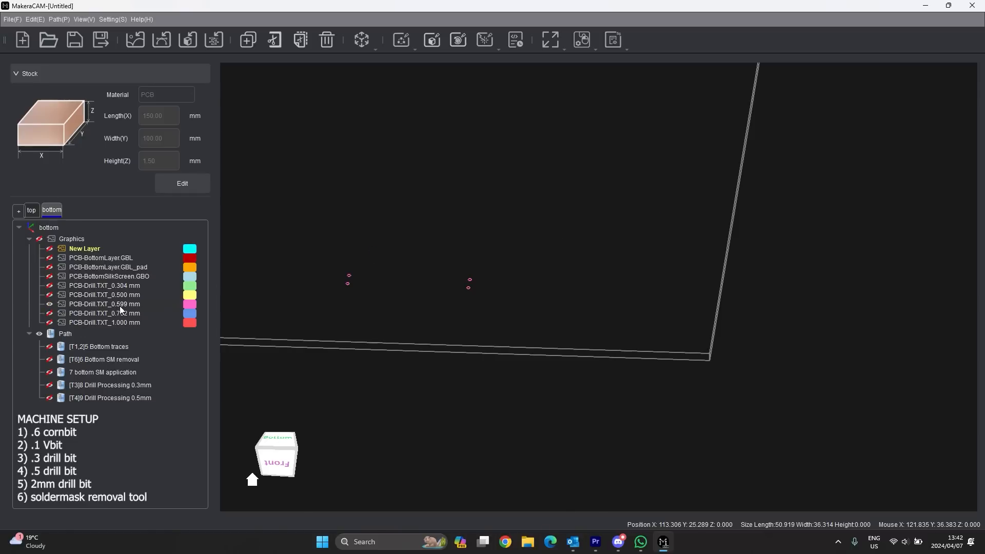
- Select all 0.599 mm holes and start a Vector Drilling path named '9 Drill Processing 0.6mm'
scroll(316, 284, up, 5)
scroll(402, 264, down, 8)
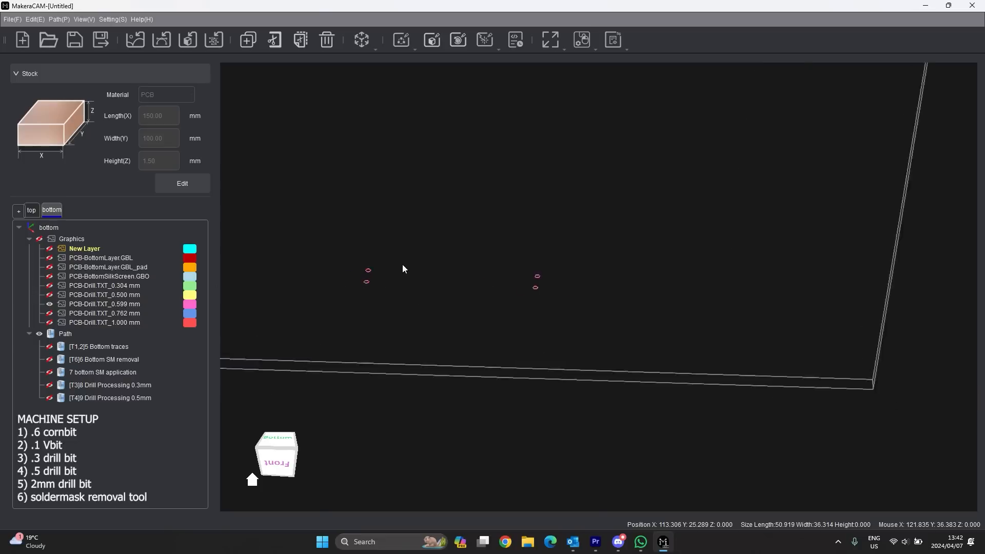
right_click(86, 307)
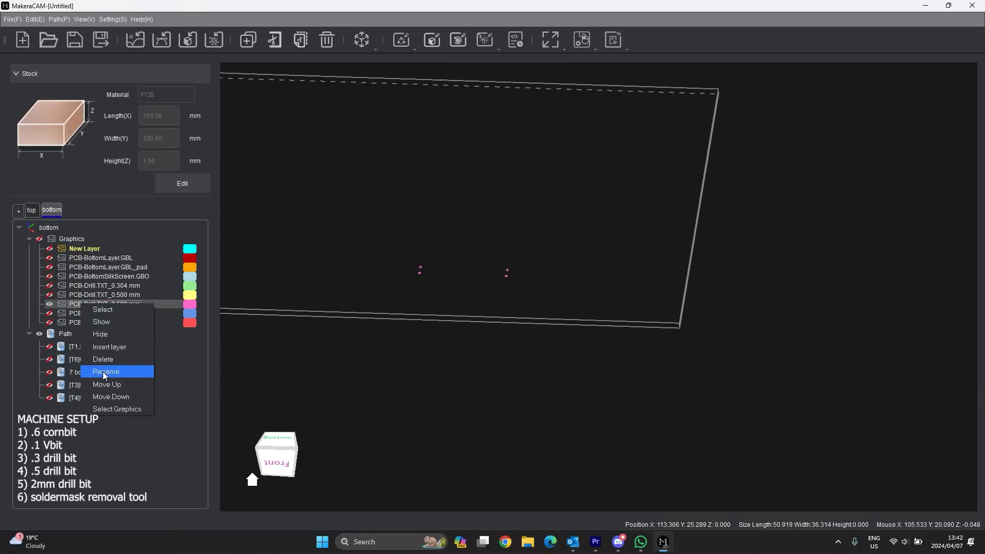
click(122, 409)
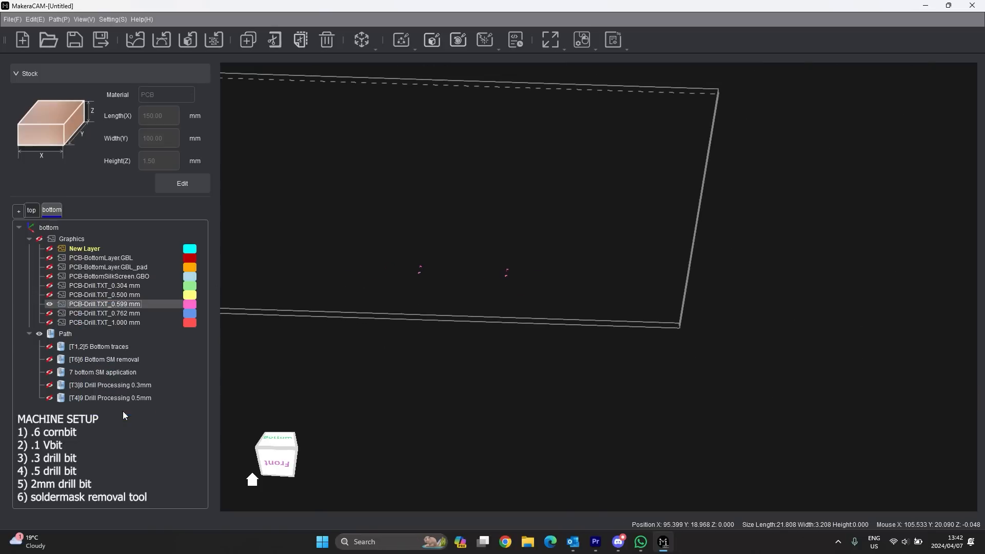
click(412, 44)
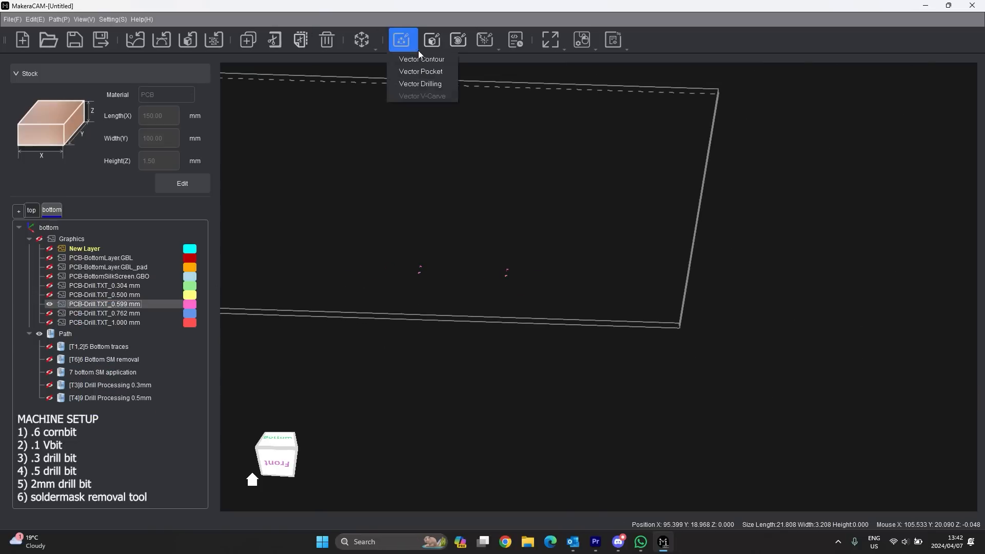
click(423, 81)
click(878, 98)
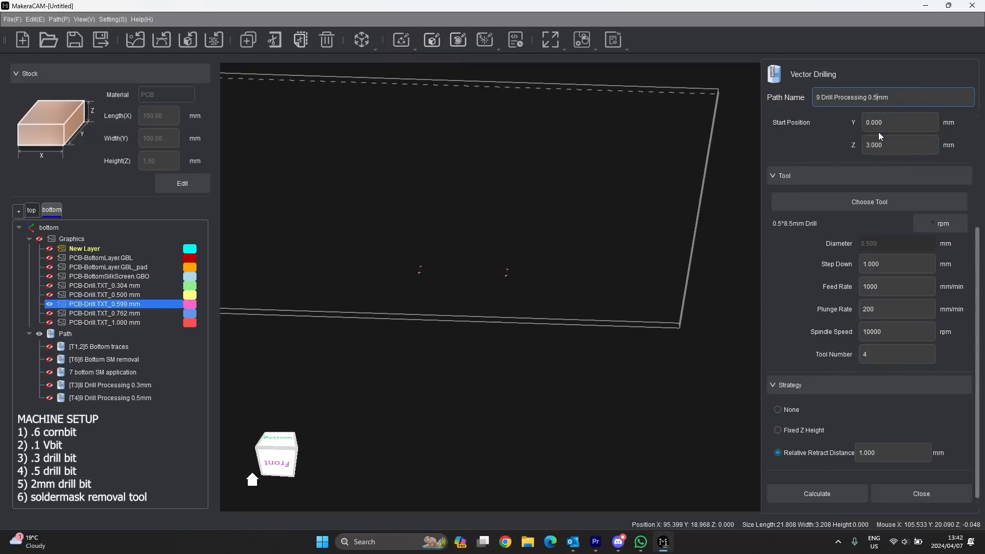
key(BackSpace)
text(6)
click(887, 352)
click(887, 99)
- Assign the 0.6mm Corn bit as tool 1, calculate the path, and close its settings
click(902, 205)
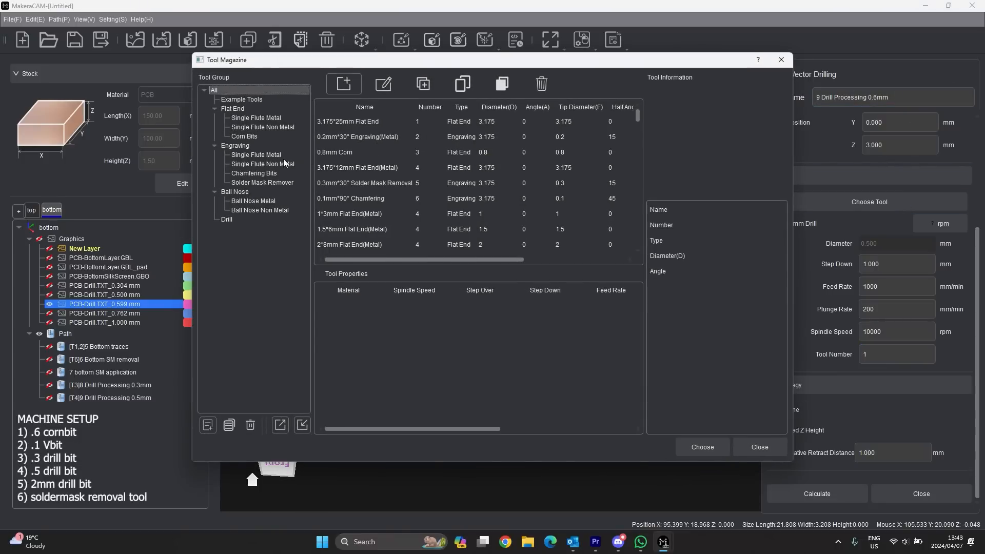
click(253, 135)
click(346, 121)
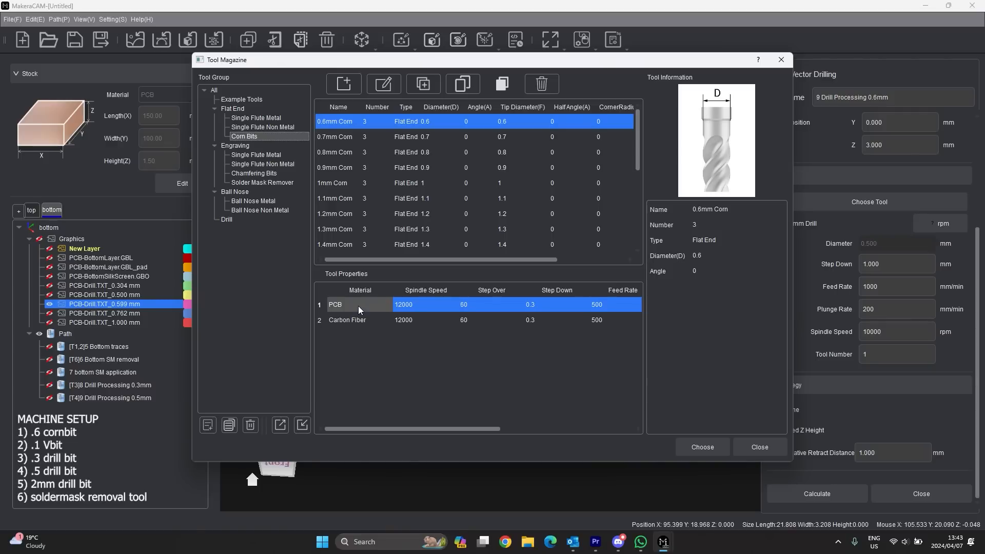
click(706, 448)
click(887, 353)
key(BackSpace)
text(1)
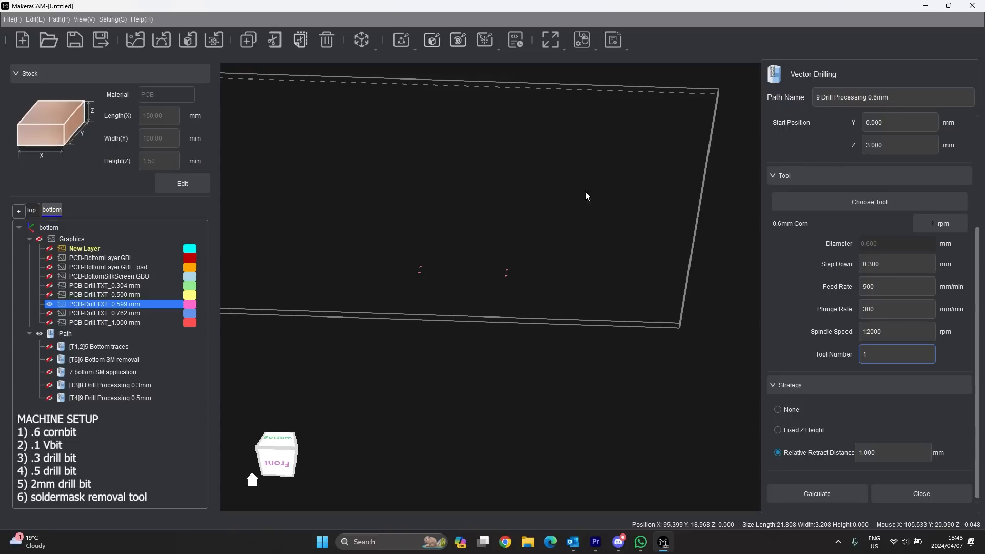
click(826, 493)
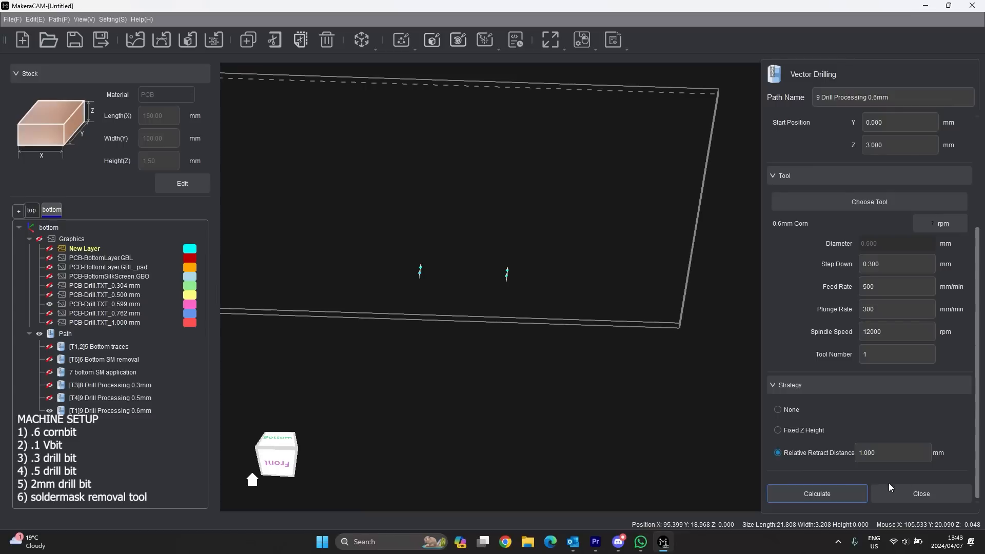
click(901, 490)
- Hide the 0.599 mm layer and select all holes on the 0.762 and 1.000 mm layers
click(49, 303)
click(49, 313)
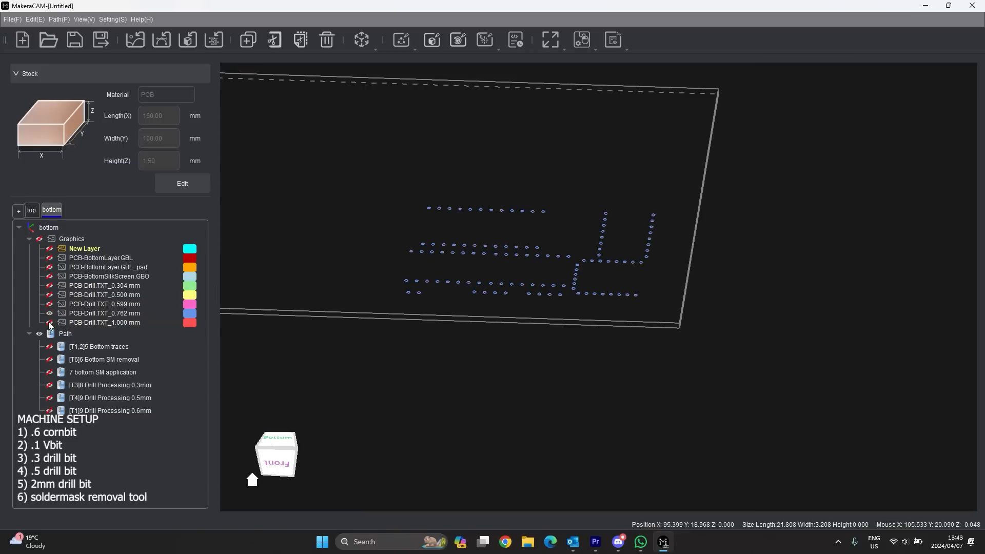
click(109, 312)
shift+click(112, 322)
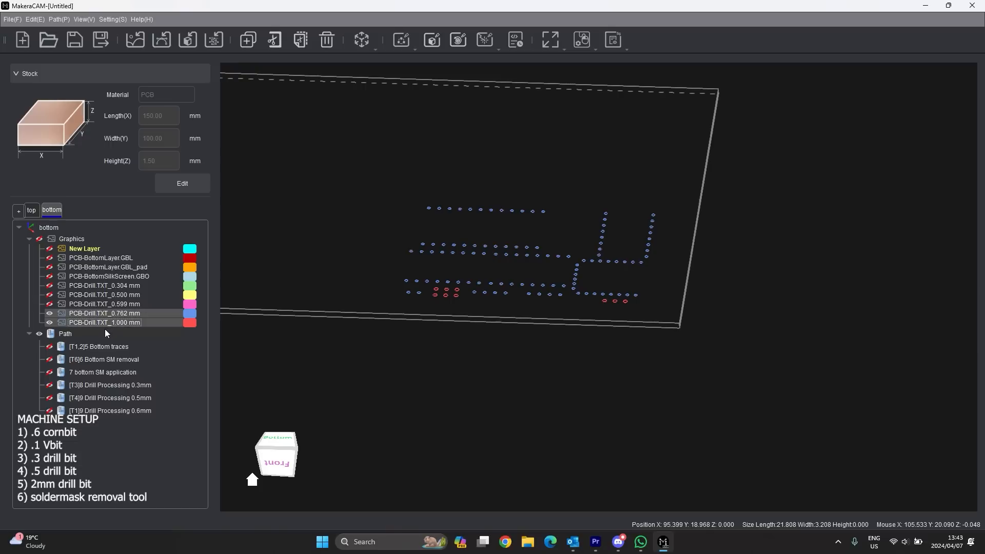
right_click(116, 319)
click(148, 407)
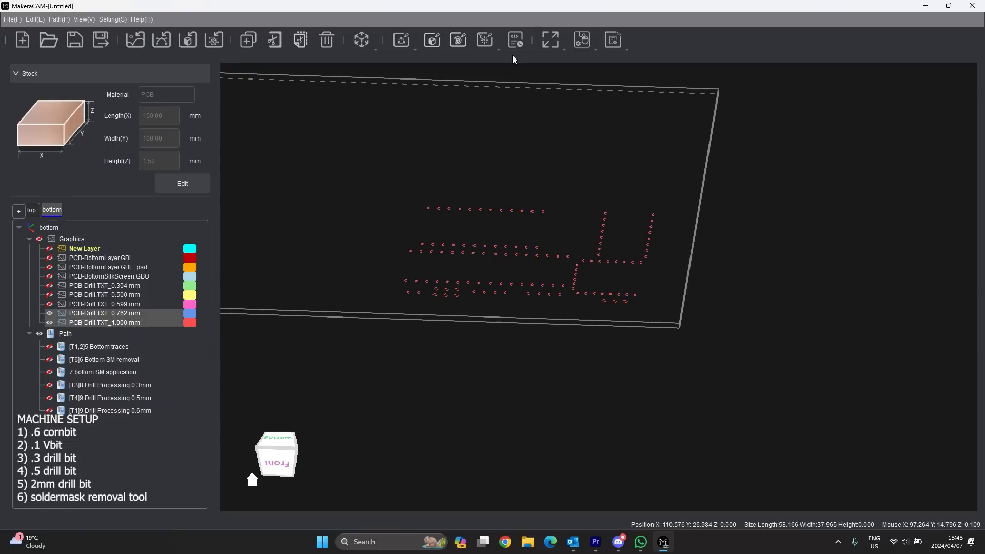
- Start a new Vector Pocket toolpath for the selected holes
click(401, 40)
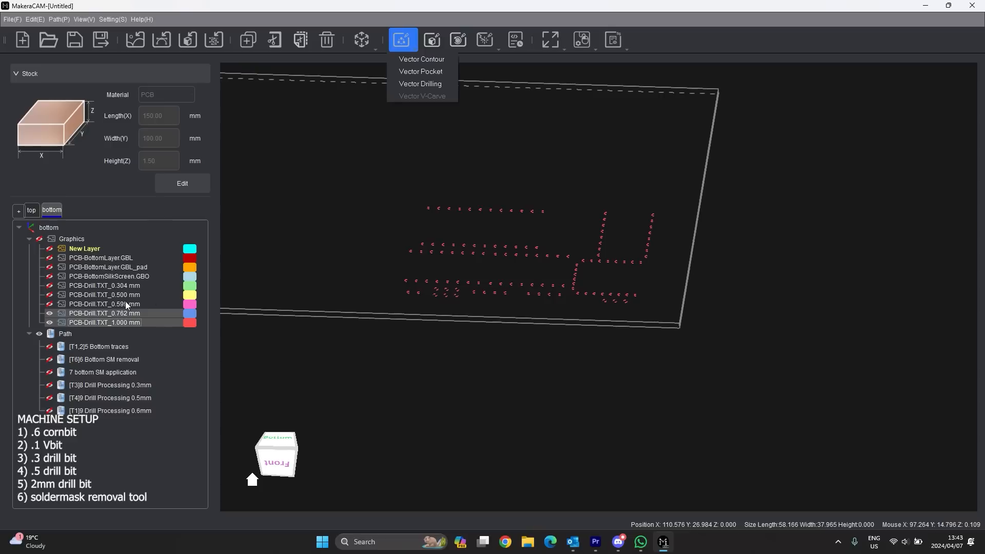
click(441, 71)
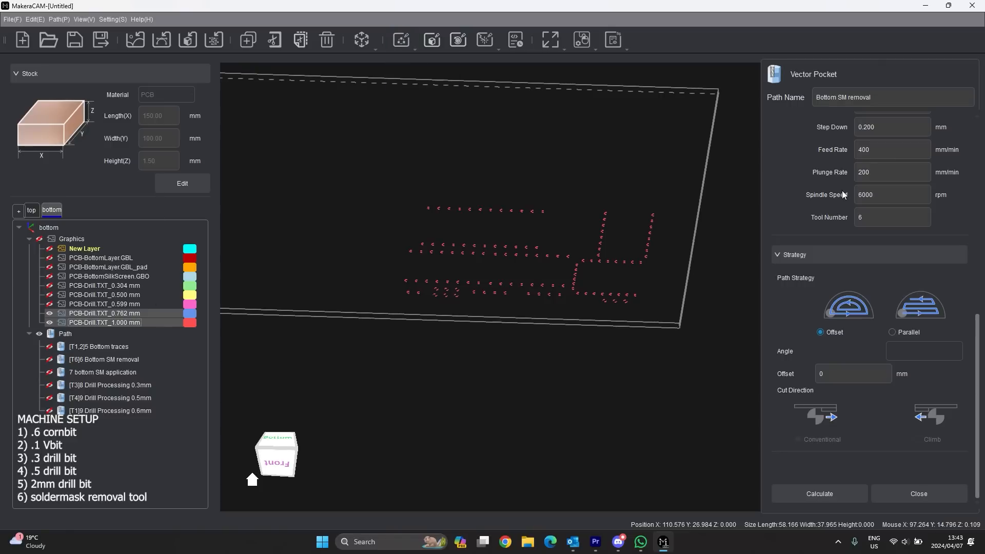
scroll(846, 195, up, 10)
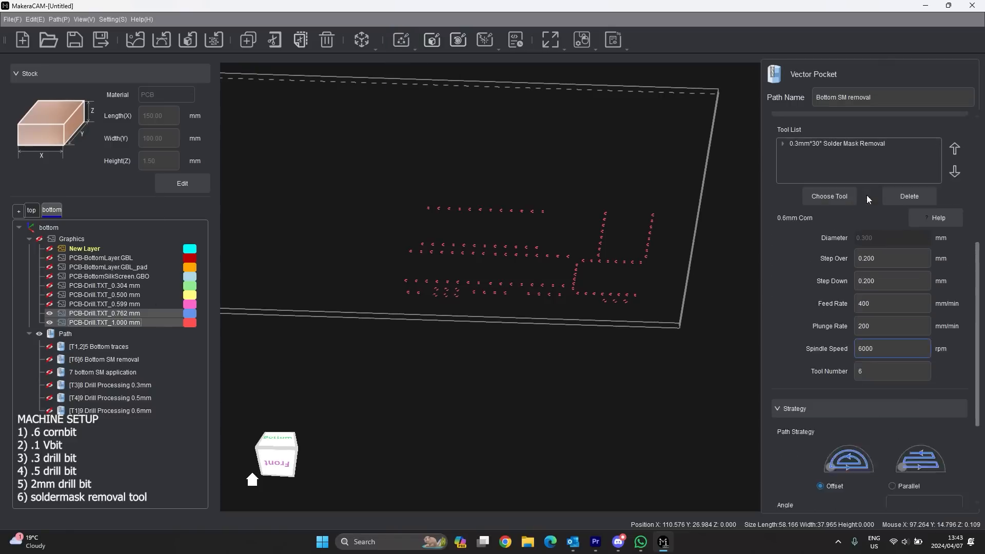
click(885, 96)
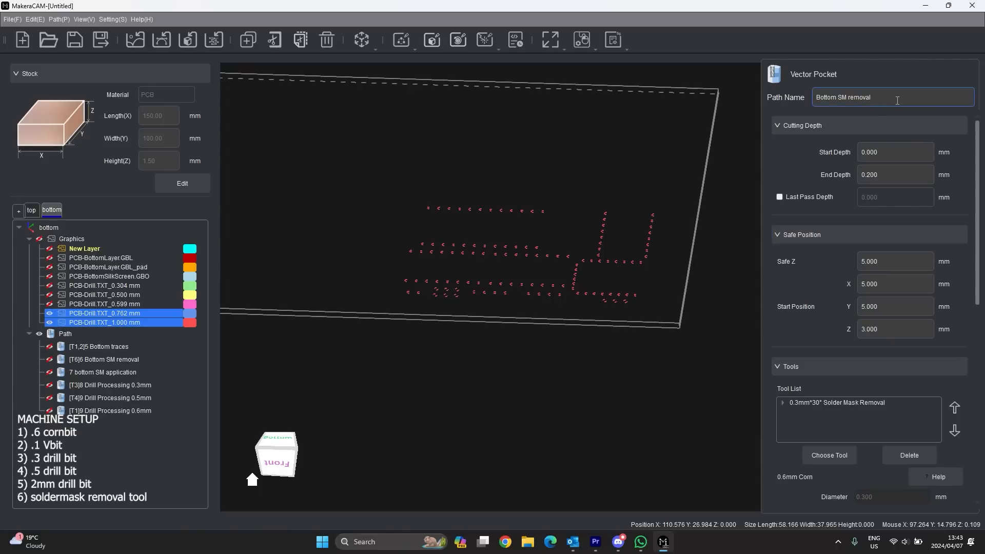
- Rename the 0.6mm drill path to '10 Drill Processing 0.6mm'
click(87, 410)
click(87, 410)
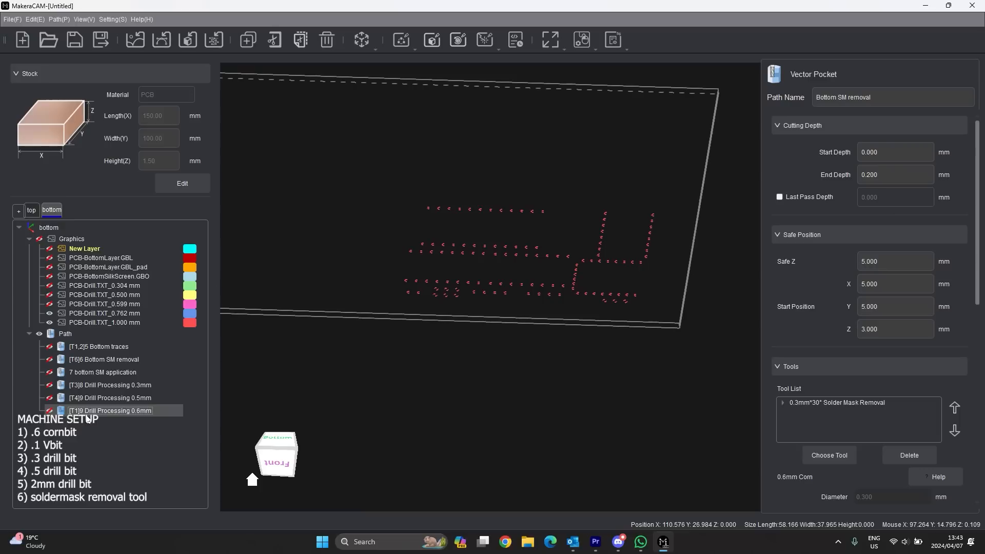
click(73, 410)
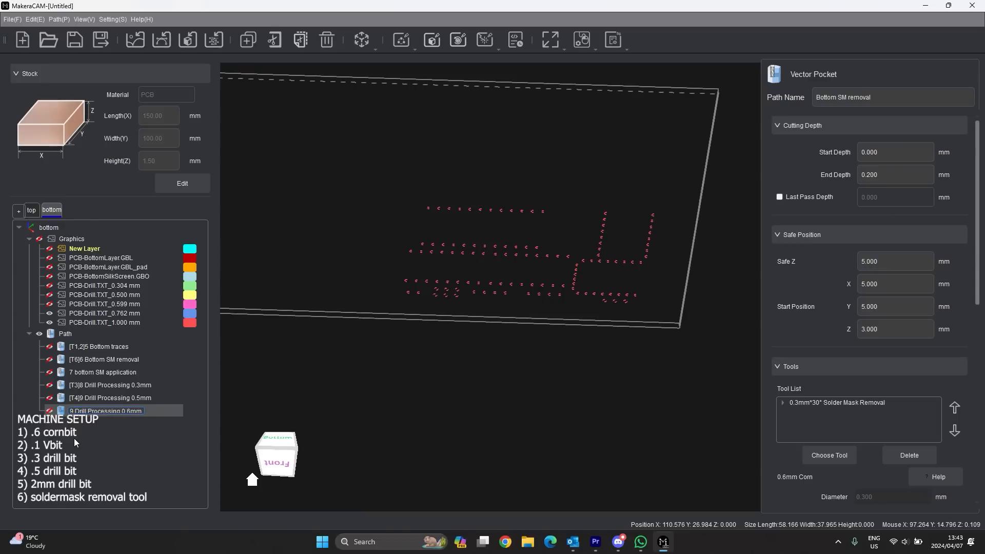
key(BackSpace)
text(10)
key(Return)
- Reselect the 0.762 and 1.000 mm layers' holes for the pocket path
click(906, 98)
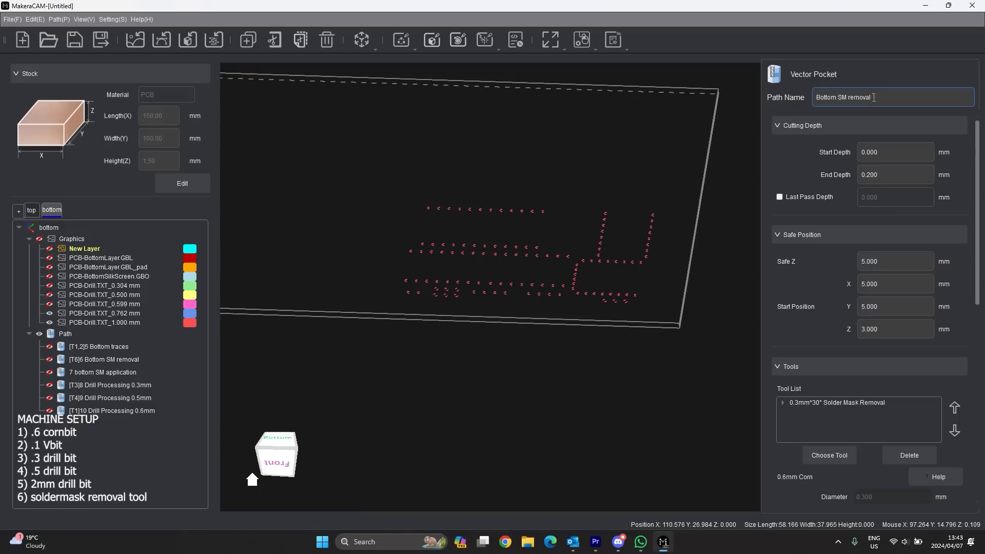
click(87, 315)
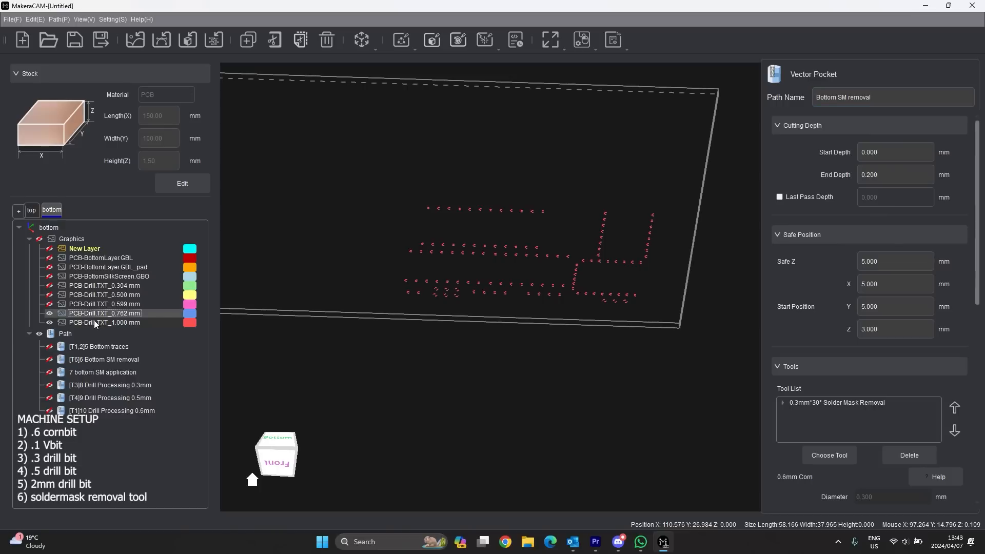
right_click(113, 316)
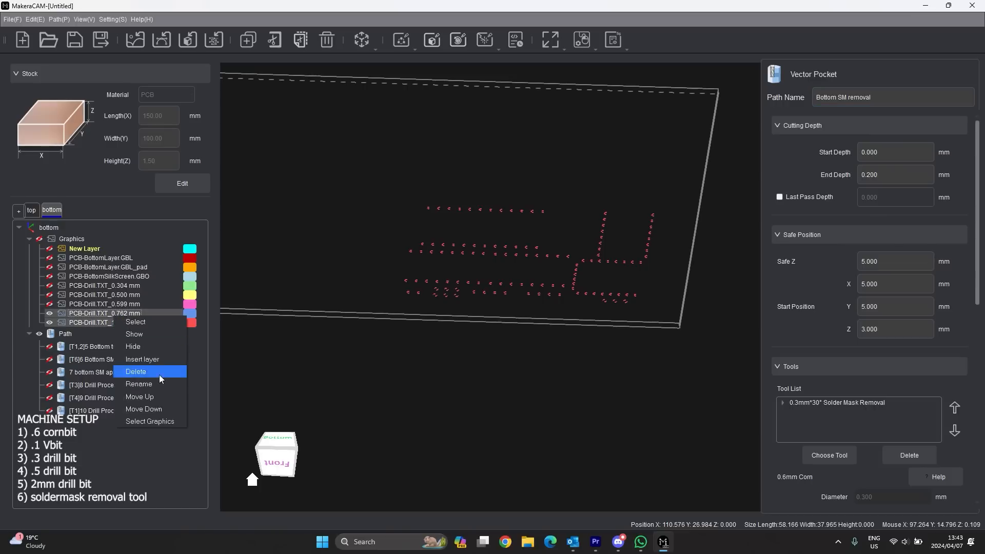
click(144, 420)
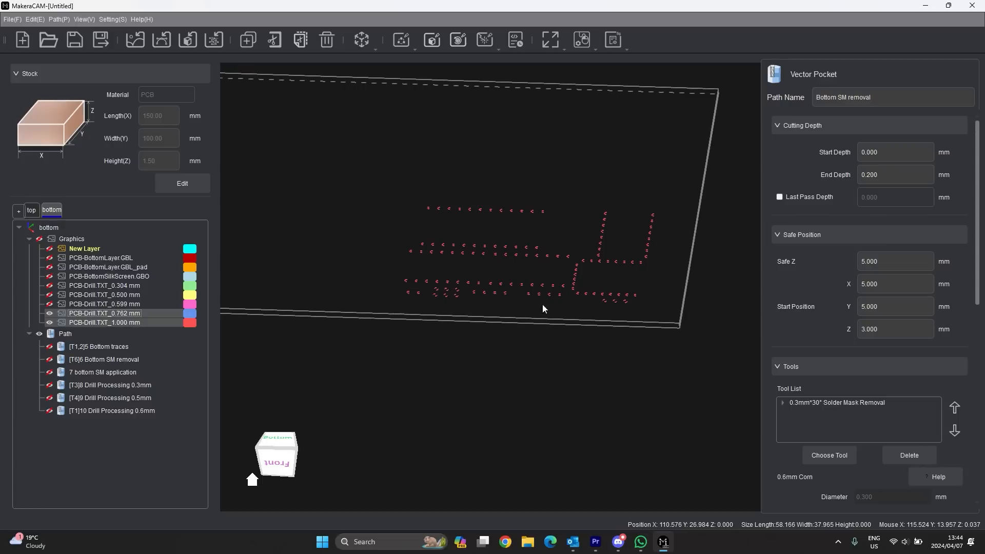
scroll(586, 275, up, 3)
scroll(586, 275, up, 2)
- Rename the pocket path to '11 Drill processing .6+mm'
scroll(539, 264, down, 4)
drag(903, 95, 796, 95)
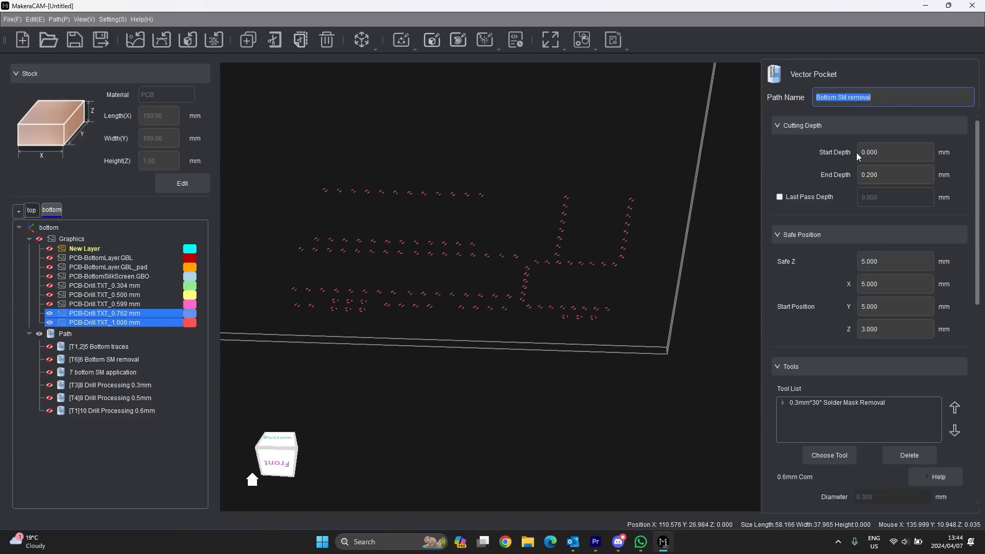
text(11 Drill processing .6+)
click(875, 162)
click(875, 172)
text(mm)
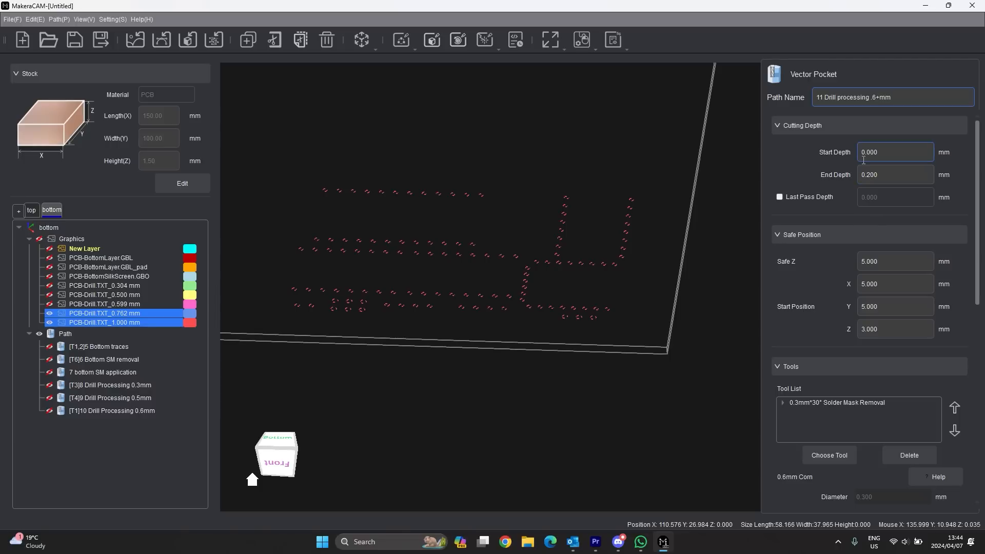
- Replace the Solder Mask Removal tool with the 0.6mm Corn bit in the pocket's tool list
scroll(851, 379, down, 3)
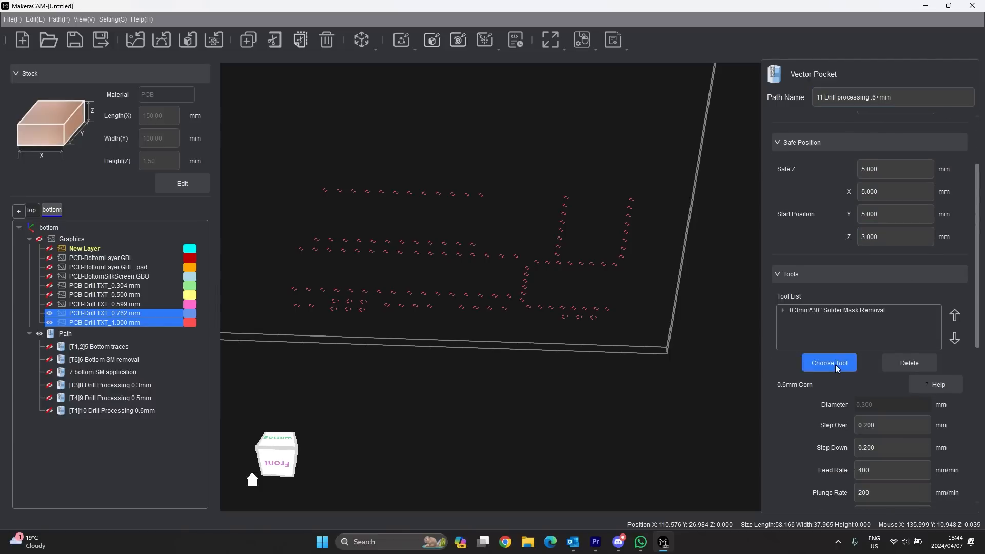
click(835, 365)
click(245, 136)
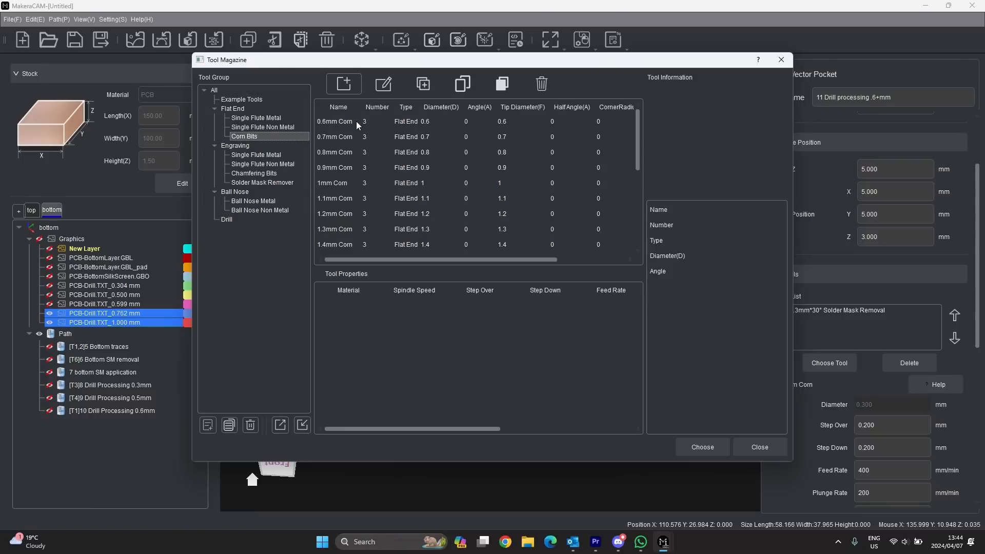
click(359, 121)
click(701, 447)
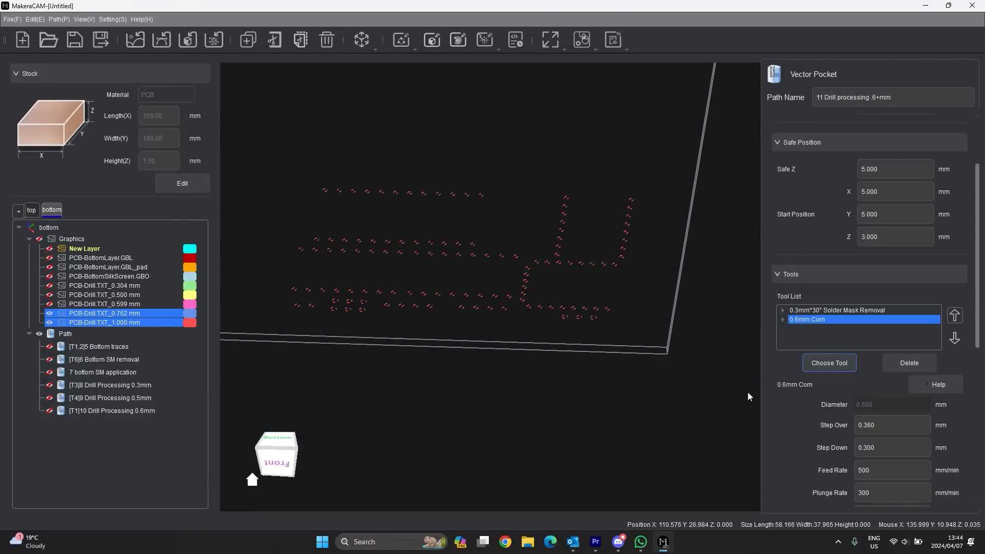
click(807, 310)
click(931, 363)
click(814, 310)
- Set the 0.6mm Corn bit as tool number 1 and calculate the pocket toolpath
scroll(866, 341, down, 1)
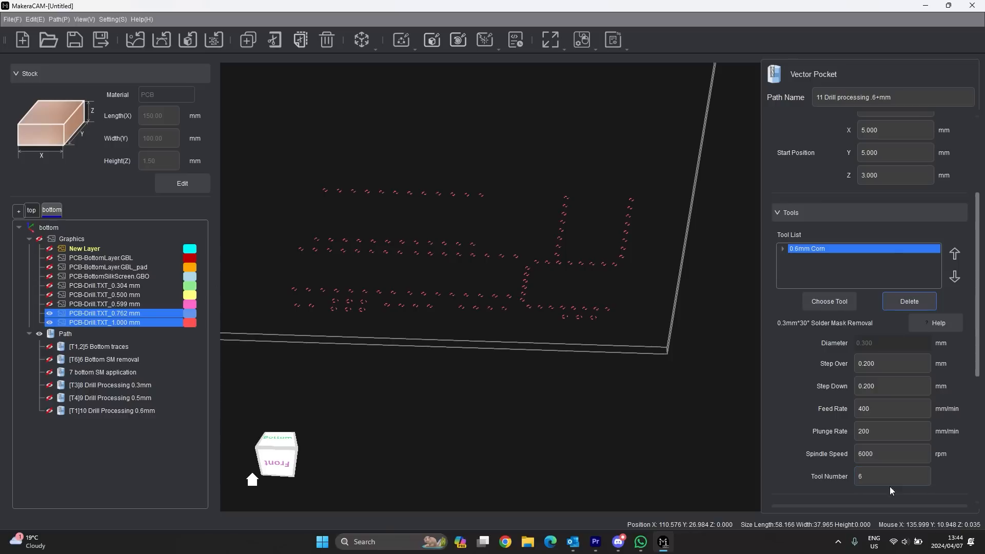
double_click(855, 477)
text(1)
scroll(862, 452, down, 2)
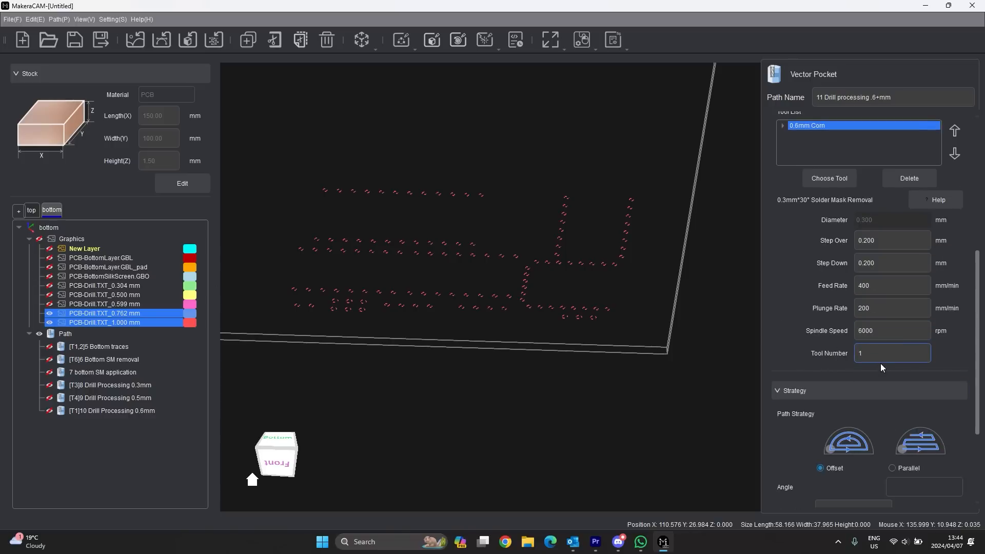
scroll(873, 346, down, 3)
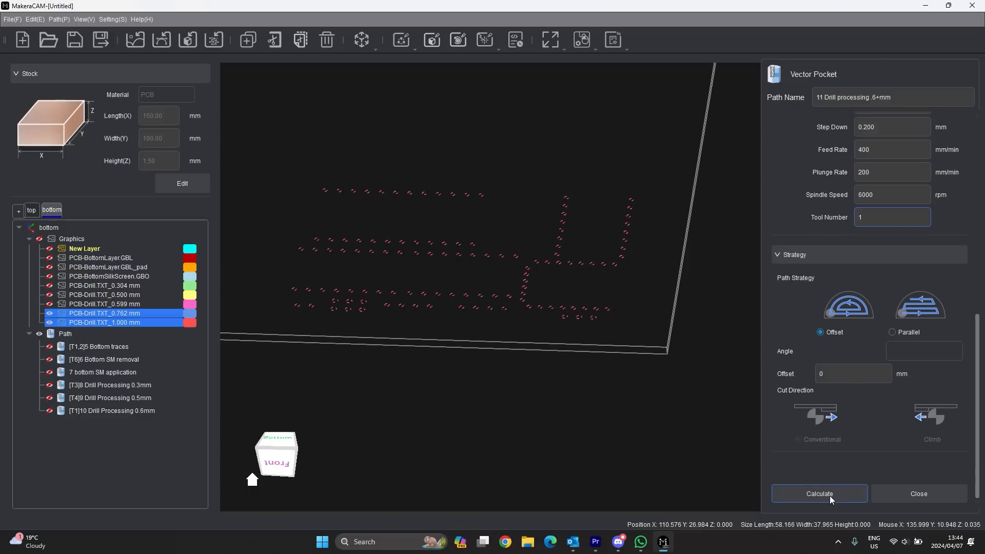
click(830, 495)
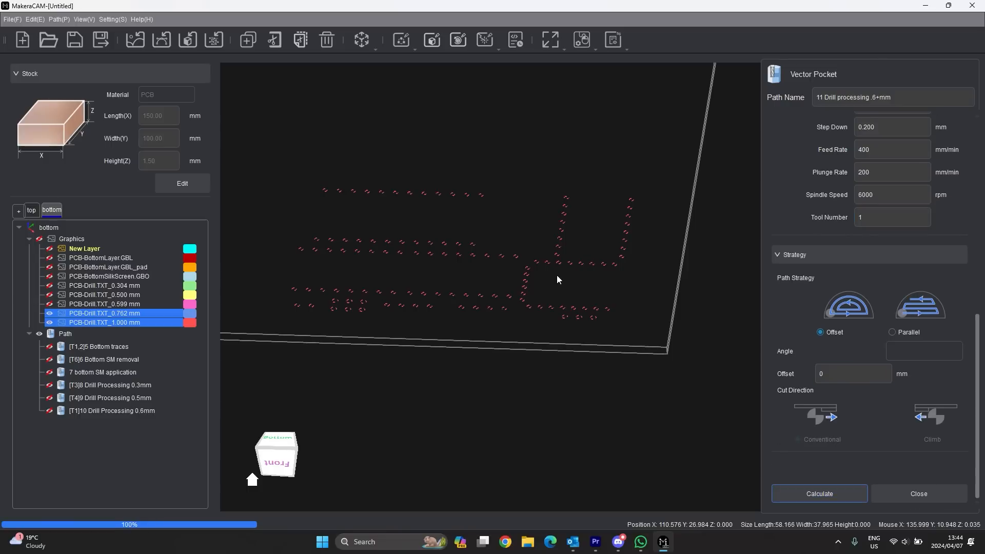
- Change the pocket path's end depth to 1.7 mm
scroll(387, 281, up, 2)
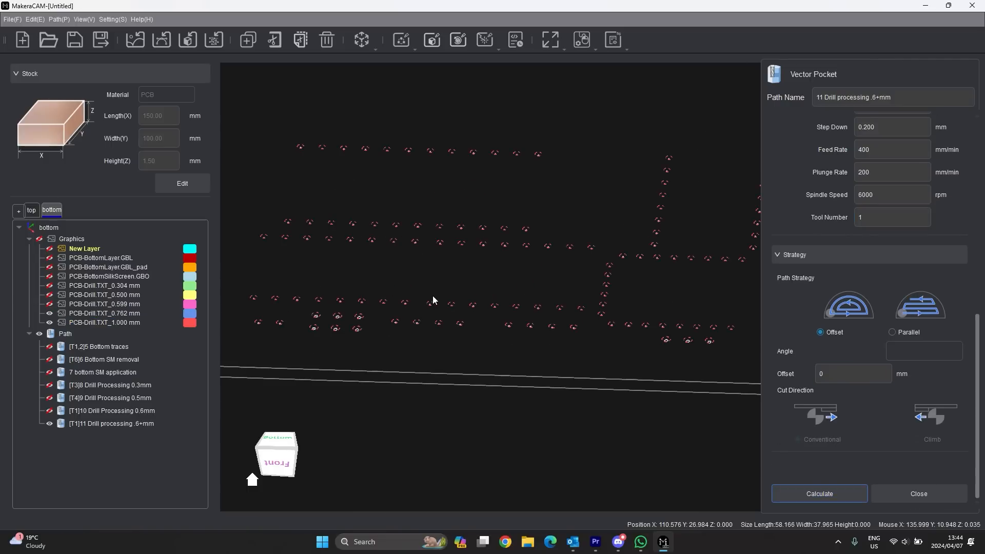
right_drag(484, 303, 497, 279)
scroll(839, 401, up, 8)
click(876, 174)
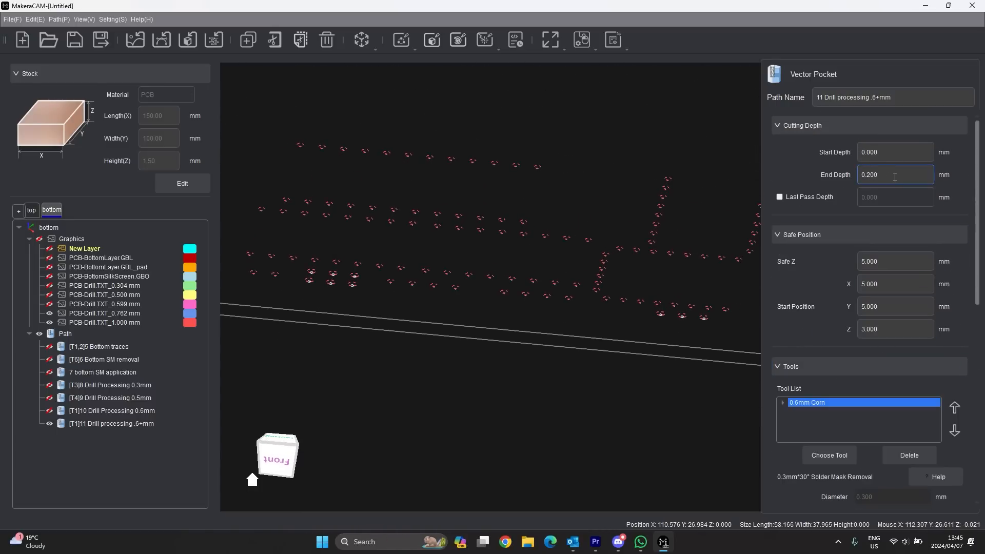
drag(876, 175, 860, 177)
text(1.7)
scroll(856, 355, down, 10)
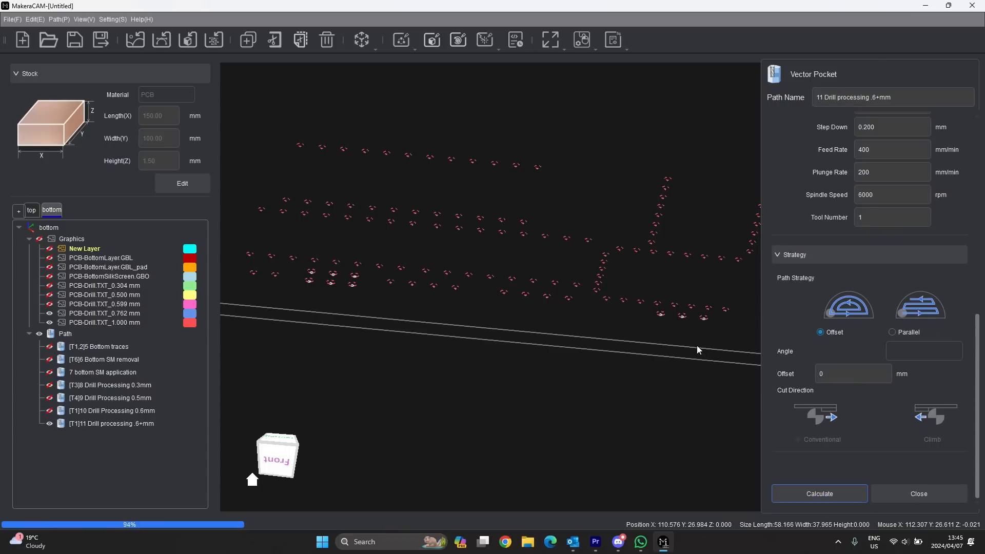
scroll(333, 283, up, 9)
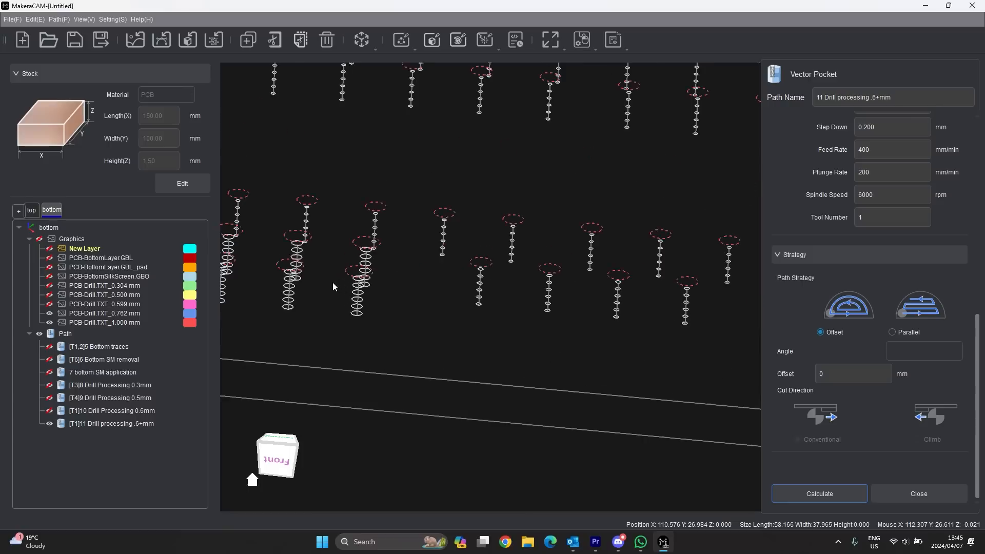
scroll(358, 303, down, 9)
scroll(444, 352, down, 4)
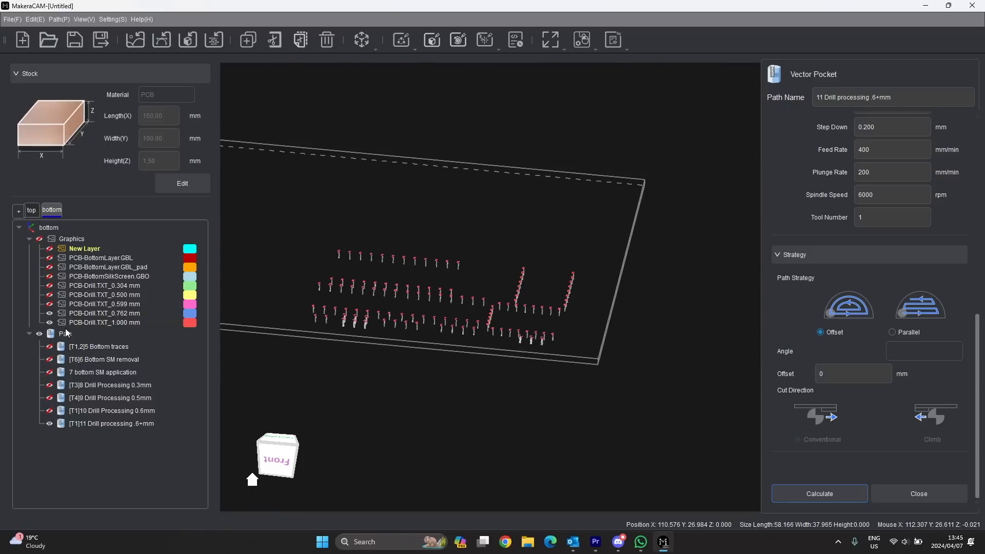
- Hide the .6+mm pocket path and the 0.762 and 1.000 mm drill layers, then close the settings
click(46, 423)
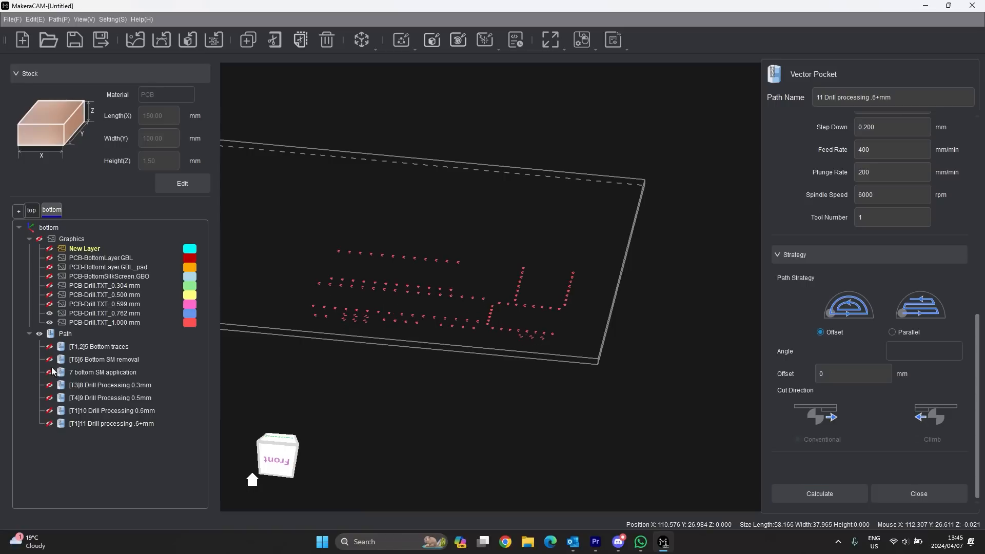
click(49, 313)
click(49, 322)
click(911, 496)
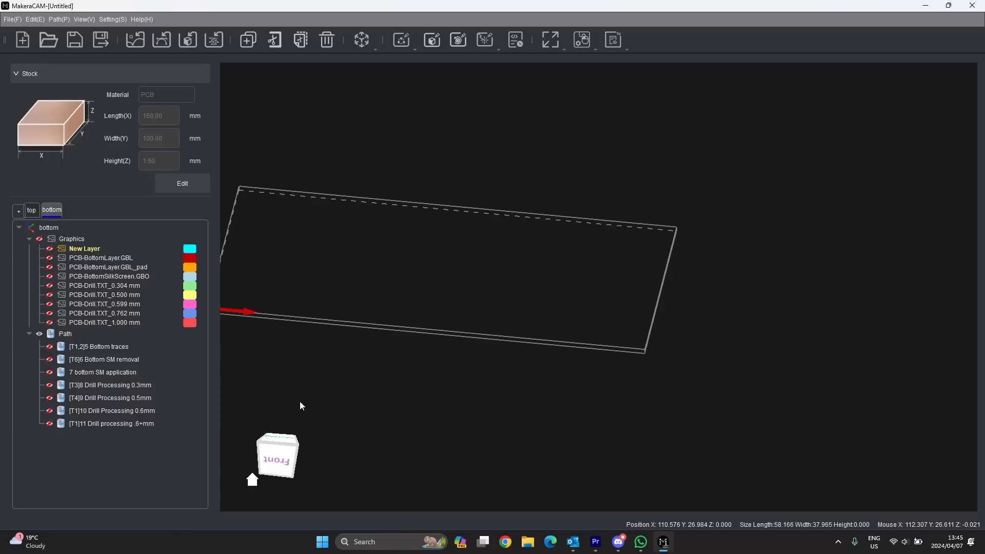
- Show the board outline layer, start a vector contour on it, and name it 12 Cutout
click(50, 250)
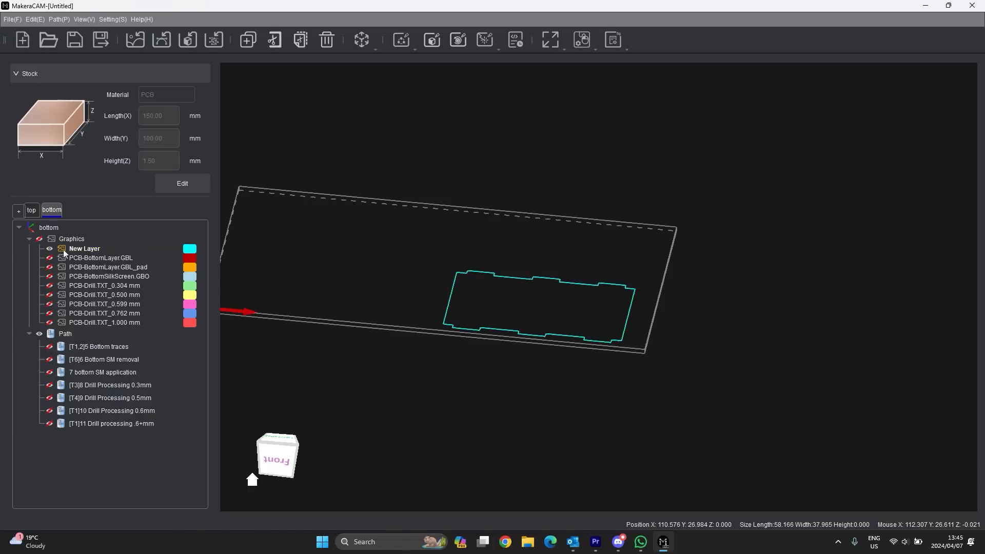
scroll(543, 301, up, 2)
click(503, 257)
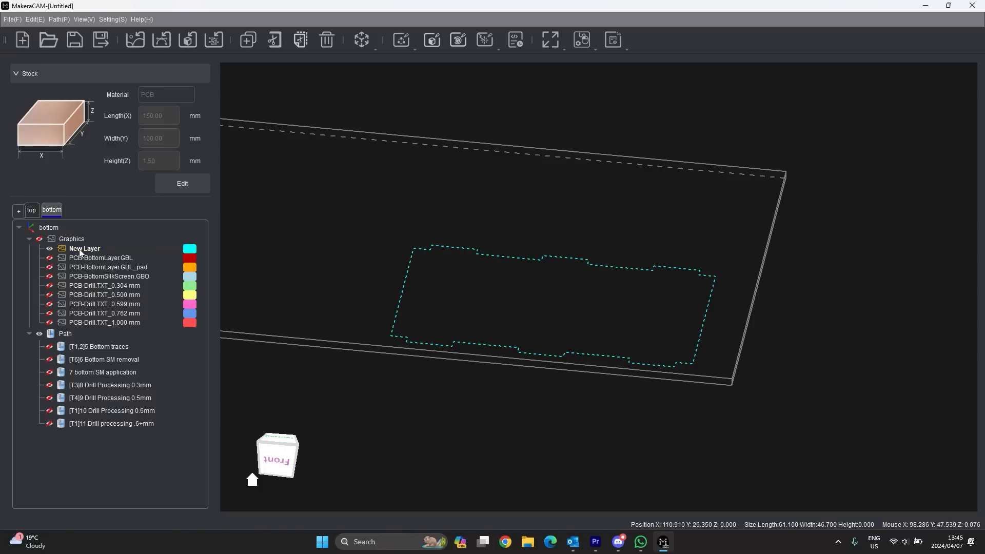
click(408, 48)
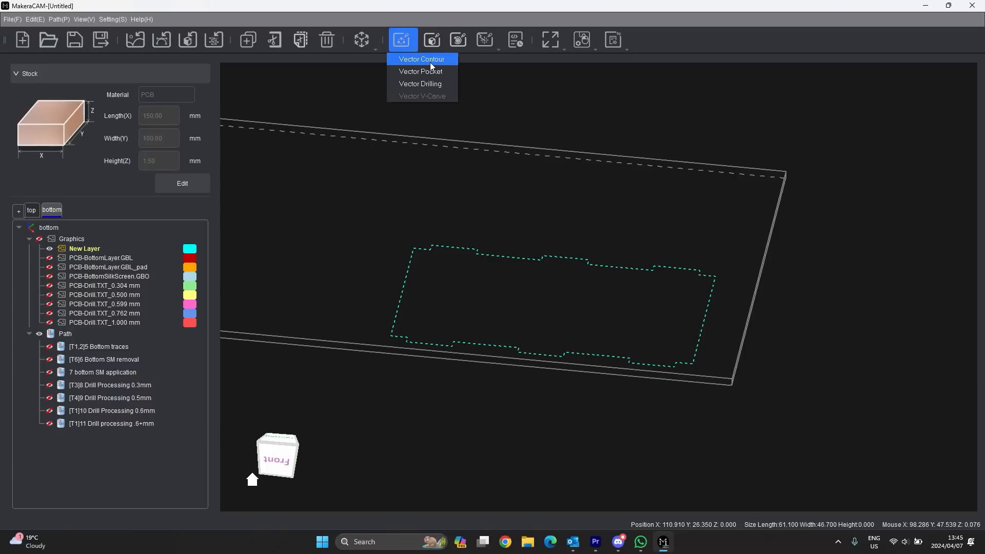
click(431, 60)
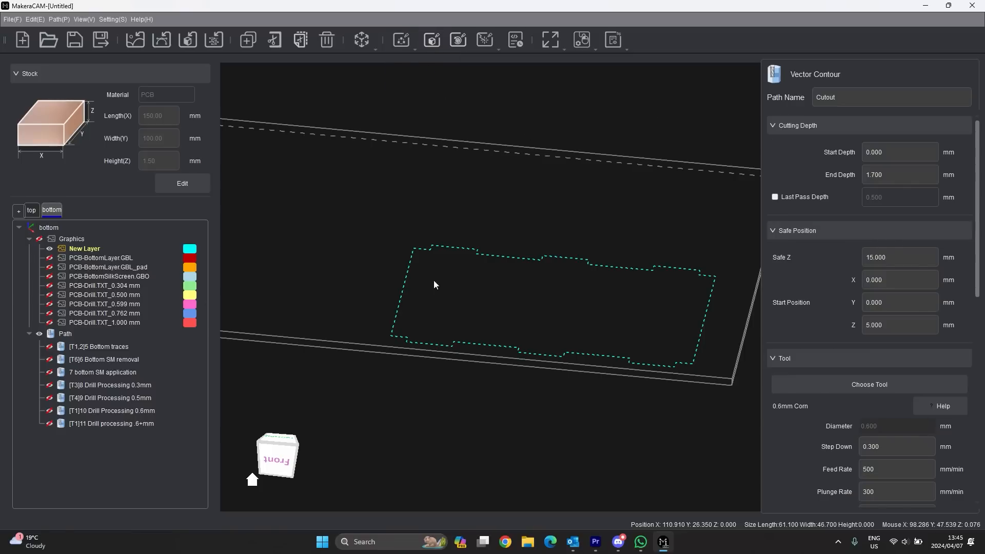
click(864, 99)
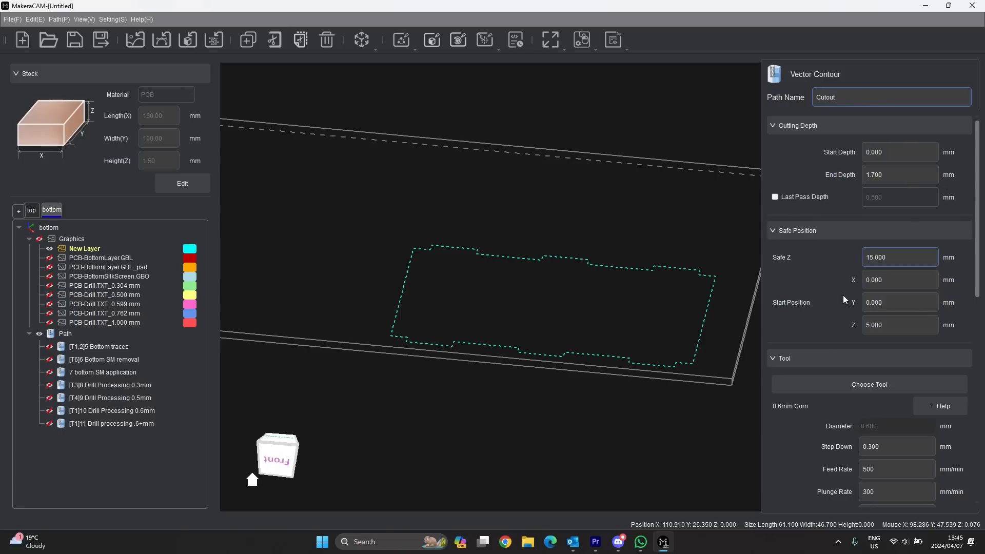
text(12)
- Use the 0.6mm Corn bit as tool number 1 with a 1.7 mm end depth
scroll(850, 300, down, 2)
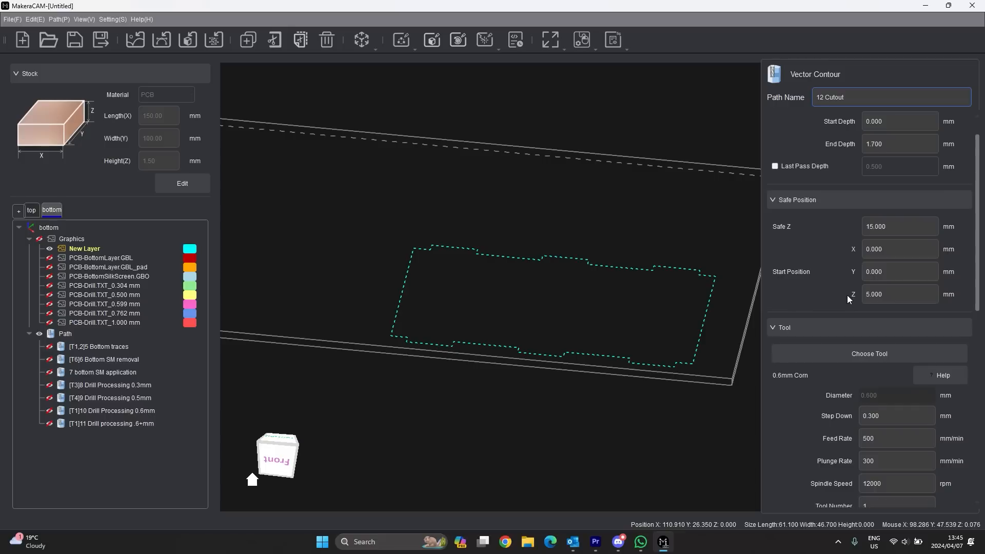
click(869, 321)
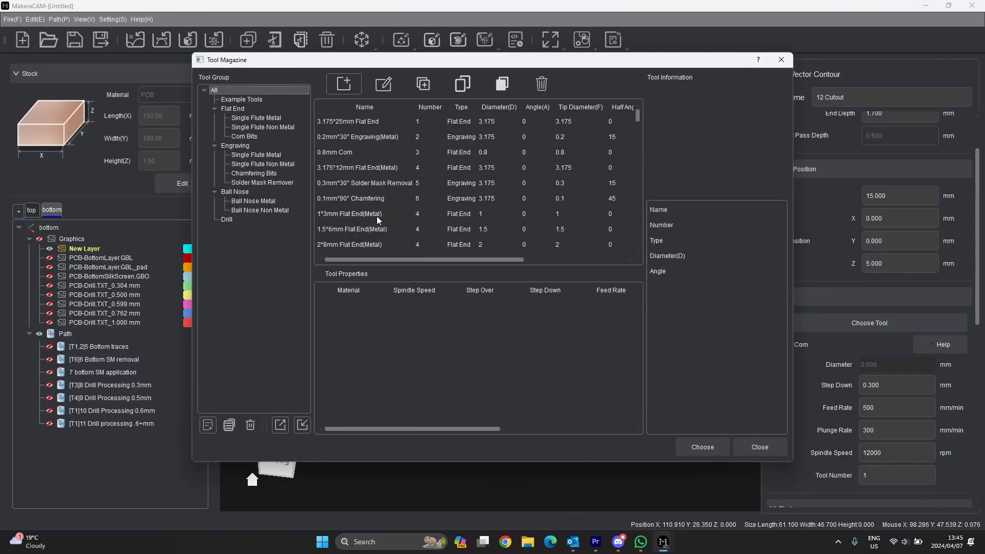
click(264, 140)
click(328, 122)
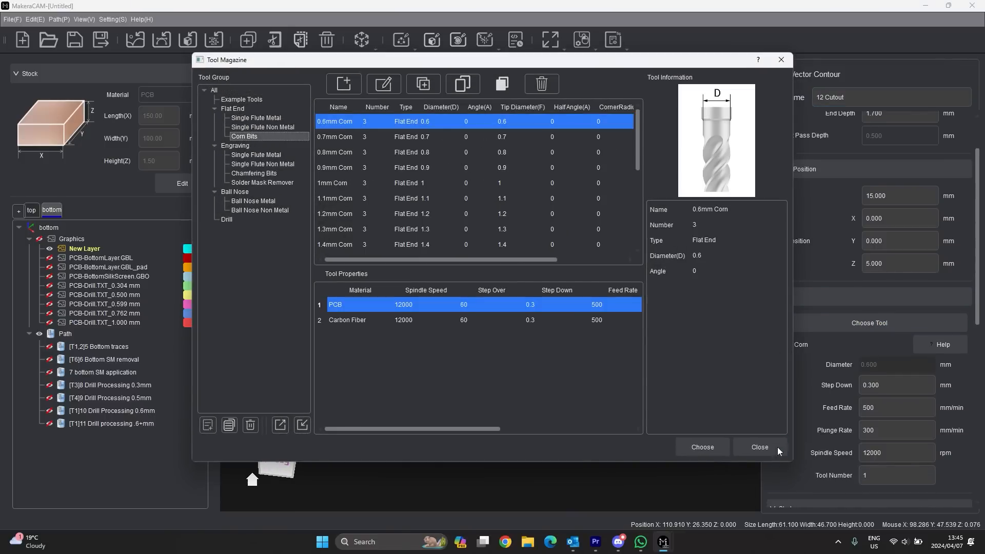
click(699, 445)
click(875, 476)
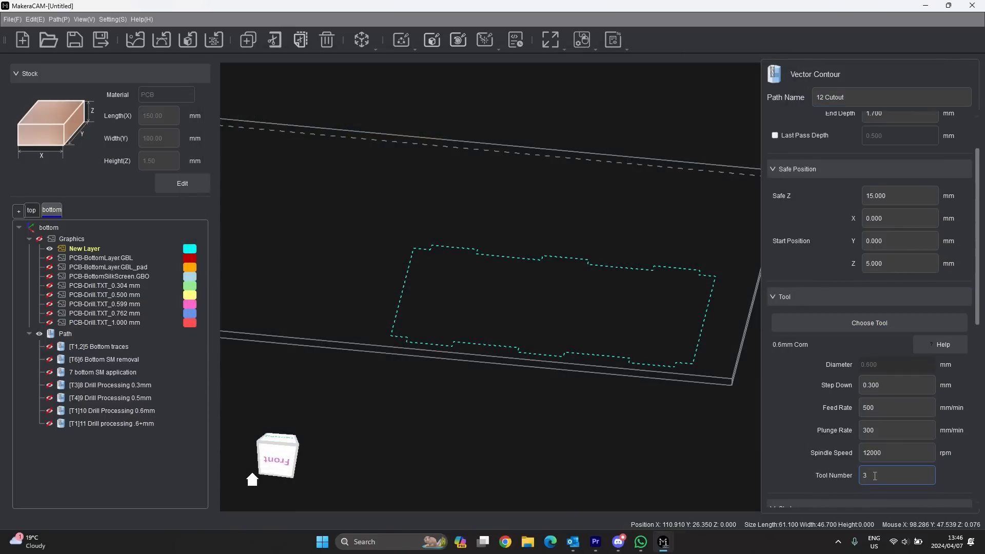
scroll(875, 476, up, 2)
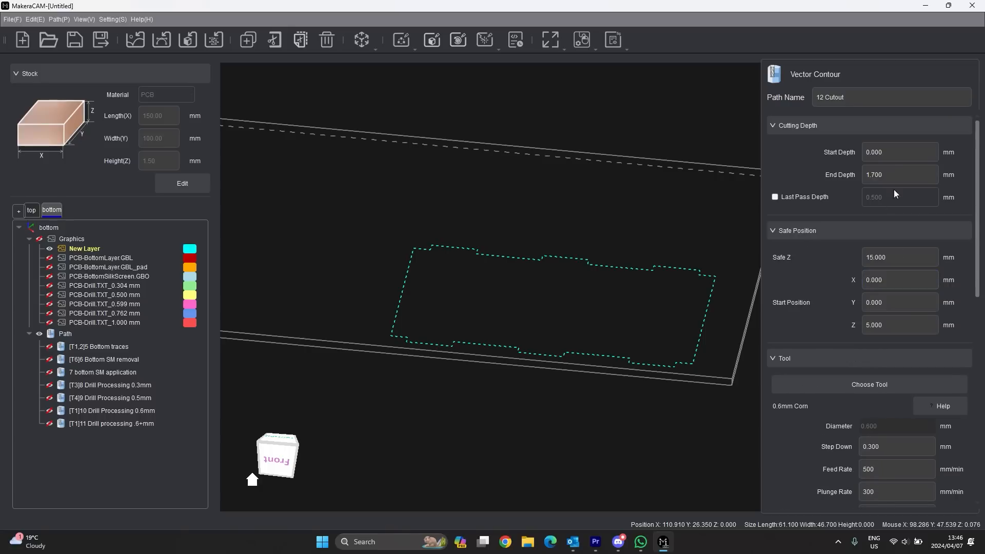
drag(896, 175, 859, 177)
click(895, 177)
scroll(803, 216, down, 8)
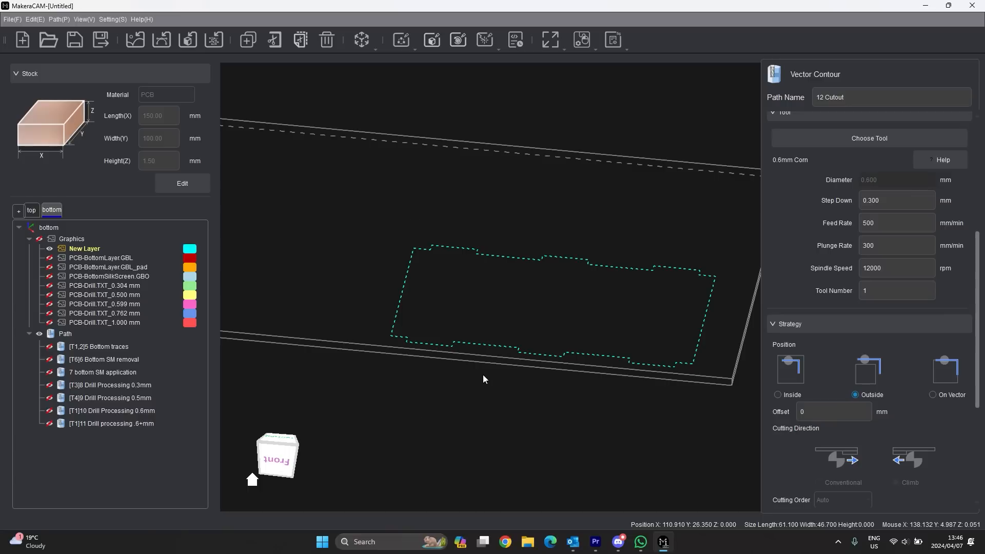
- Set custom rectangular tabs 10 mm wide and 1 mm thick, then start adding them in bottom view
scroll(852, 415, down, 3)
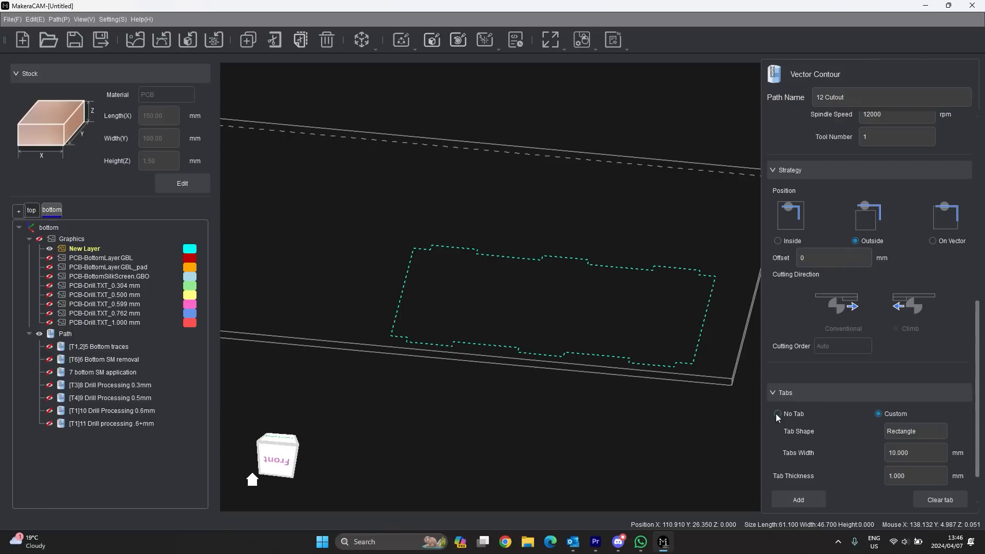
scroll(497, 299, down, 2)
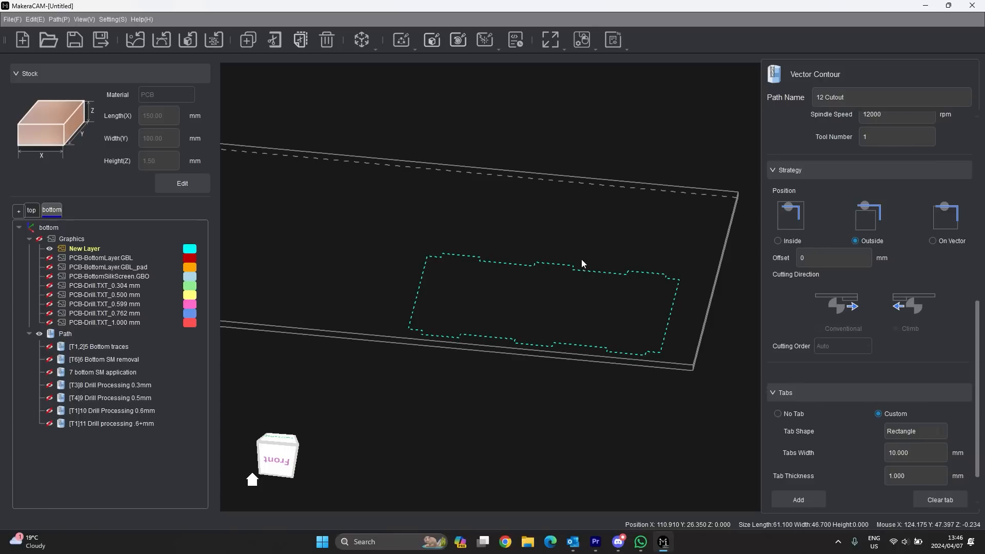
scroll(865, 319, up, 3)
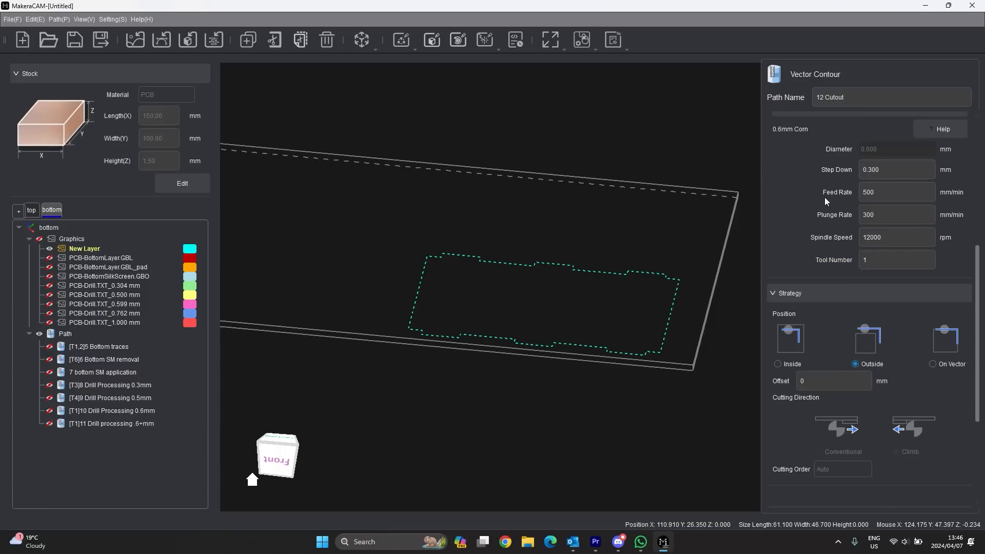
scroll(847, 260, down, 3)
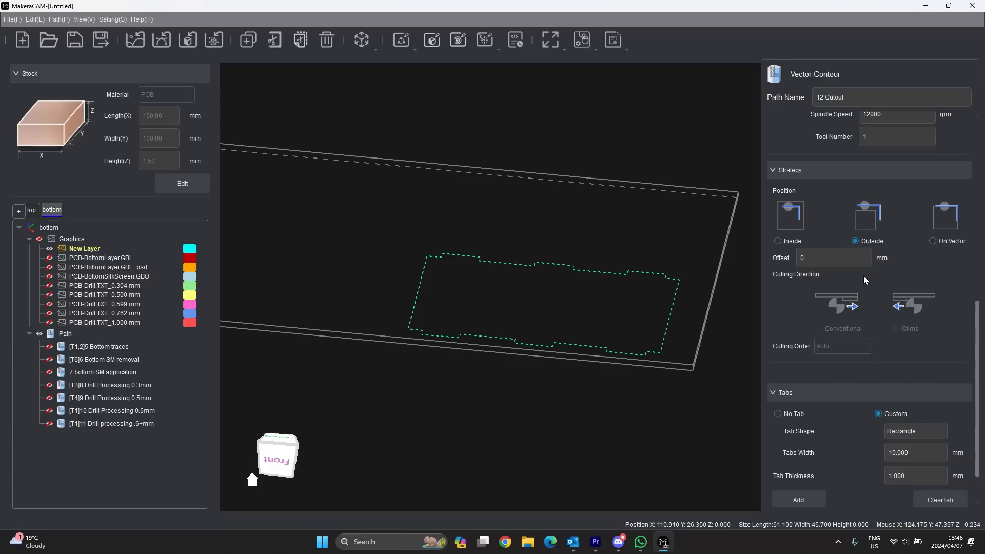
scroll(856, 377, down, 1)
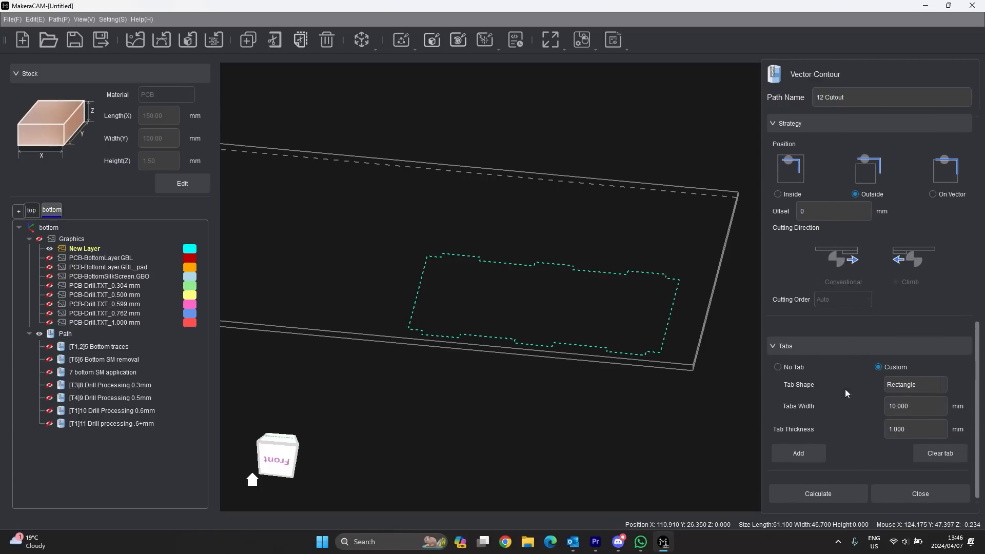
click(816, 454)
click(279, 451)
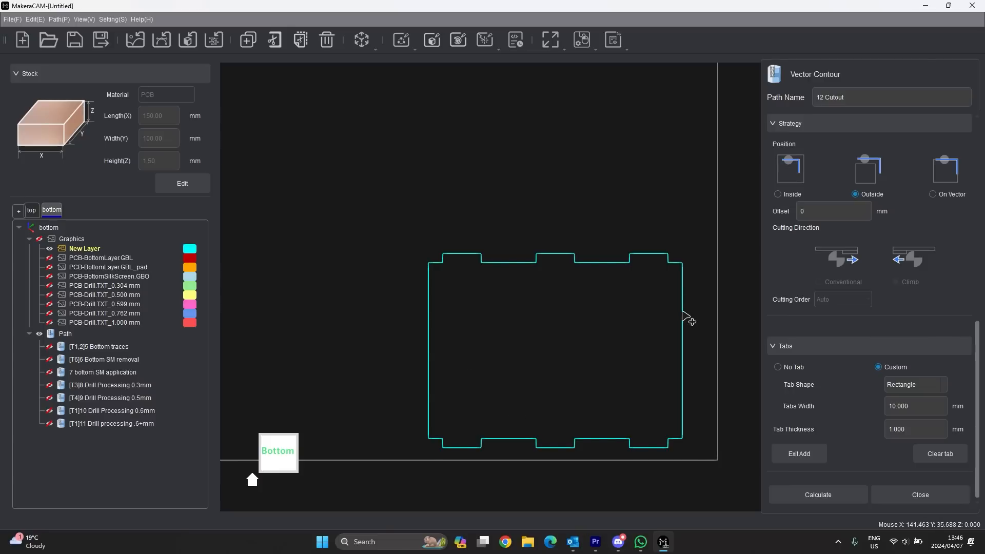
- Try placing tabs along the left and right edges of the cutout contour
click(682, 311)
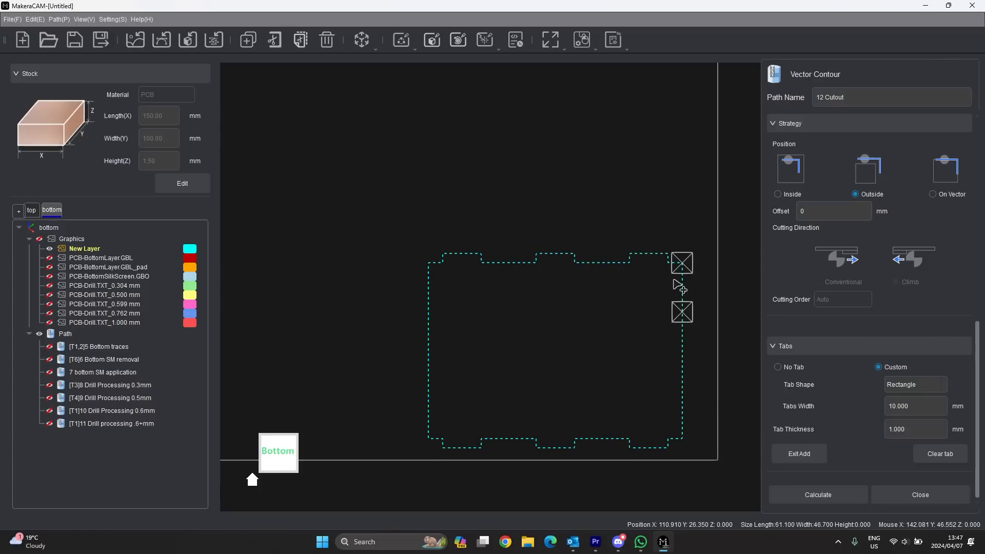
click(943, 455)
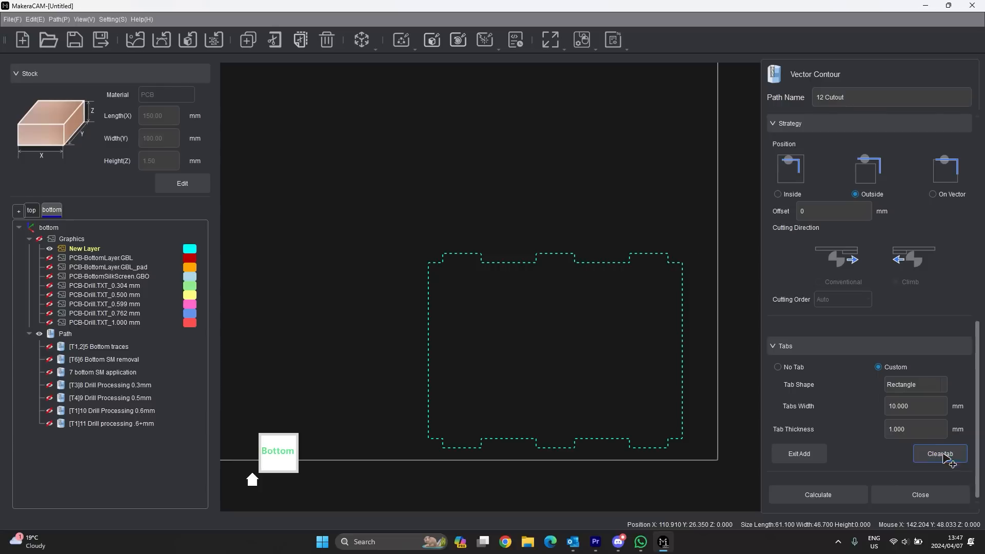
click(685, 311)
click(677, 410)
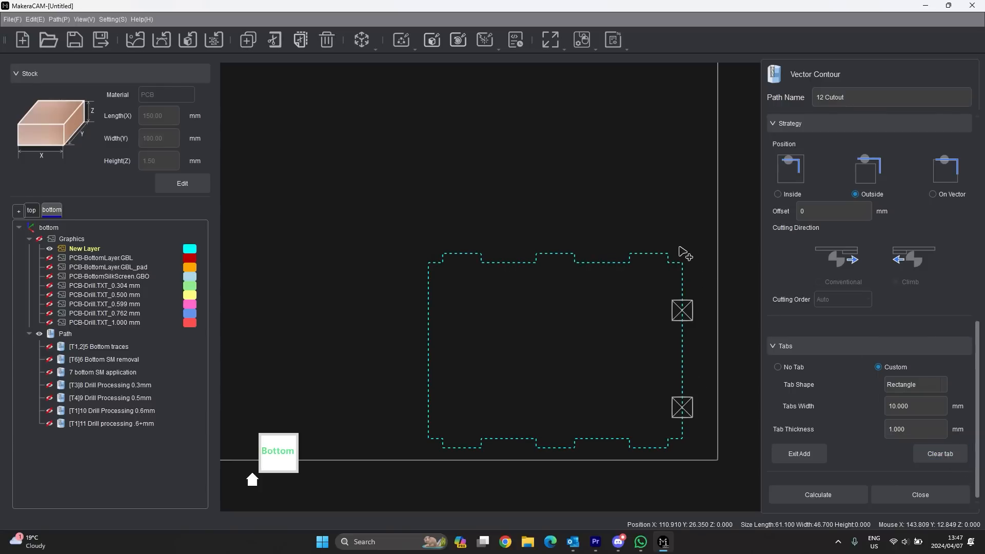
click(668, 253)
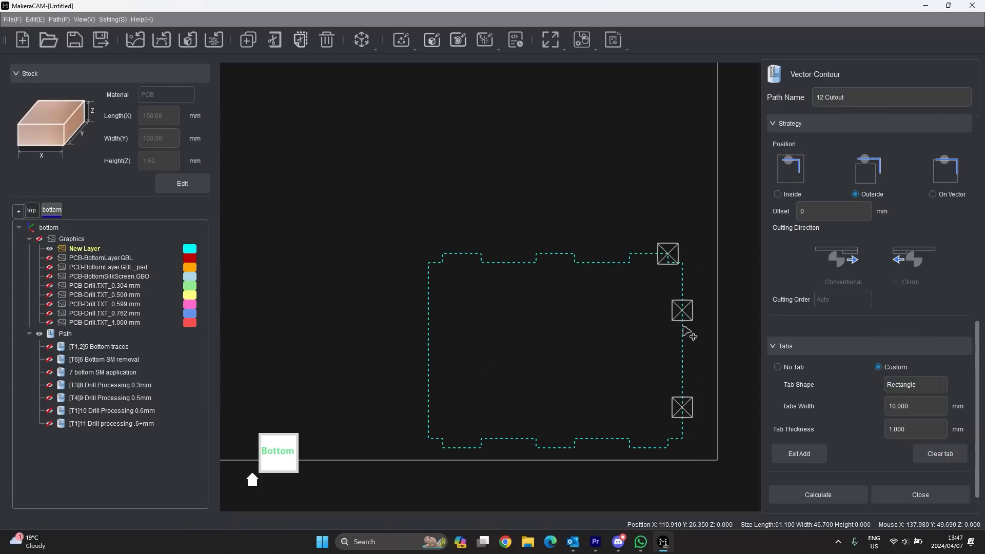
click(428, 322)
click(429, 401)
click(429, 402)
click(939, 453)
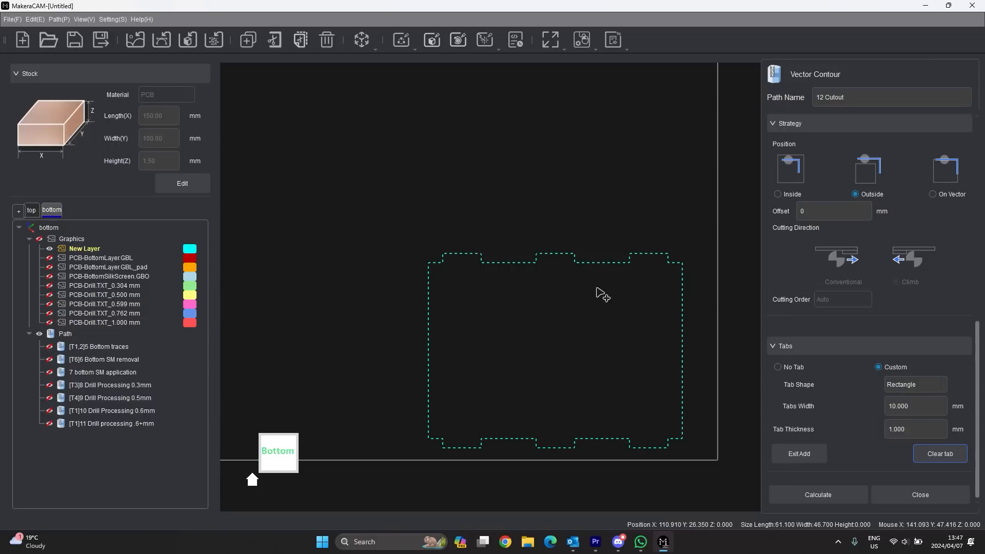
click(683, 346)
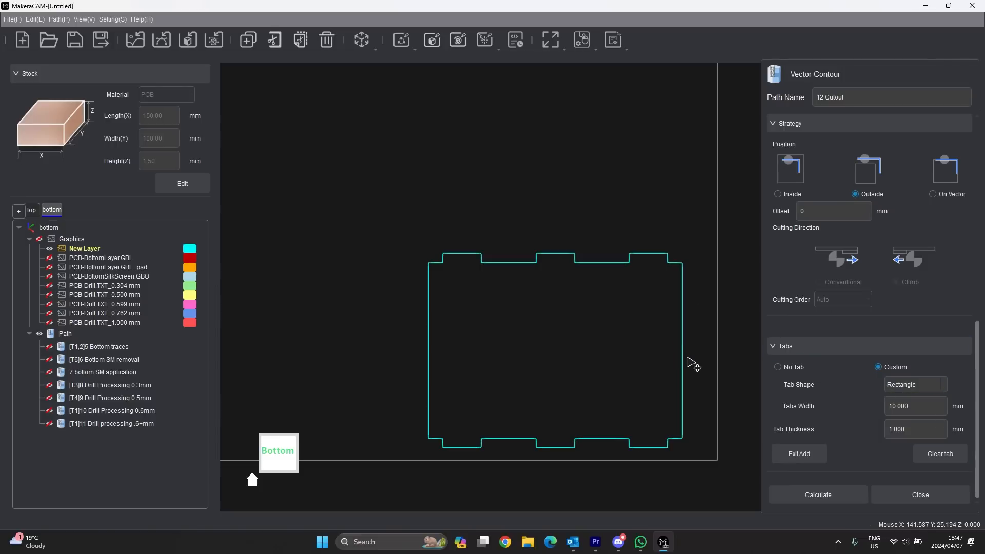
click(683, 358)
click(426, 355)
- Clear the placed tabs, calculate the 12 Cutout toolpath, and hide it from view
scroll(688, 362, up, 5)
scroll(689, 364, down, 4)
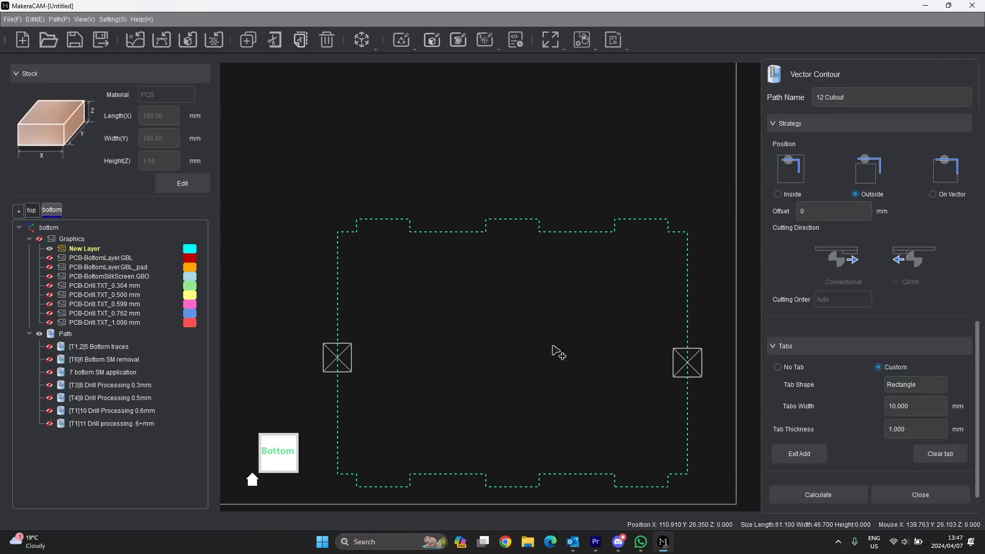
scroll(650, 315, down, 1)
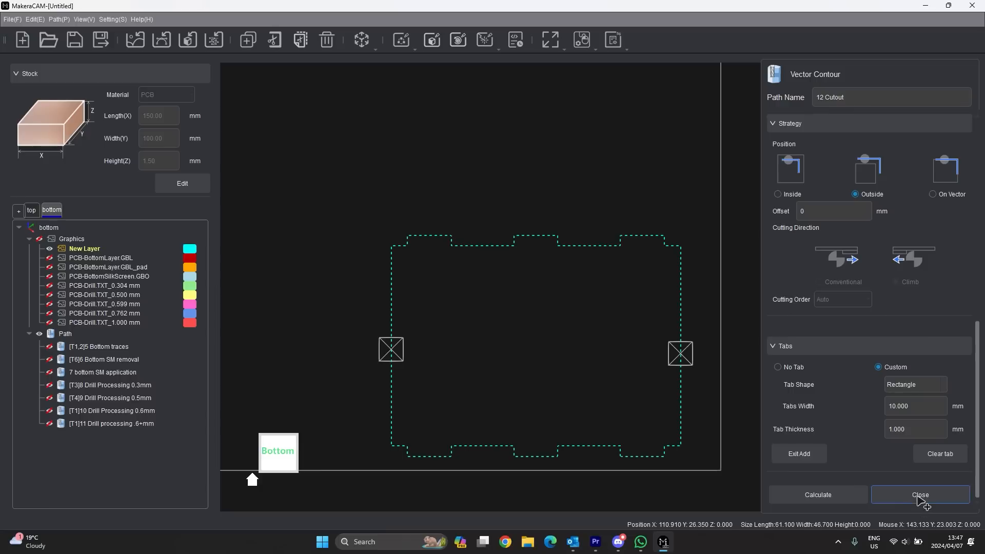
click(940, 460)
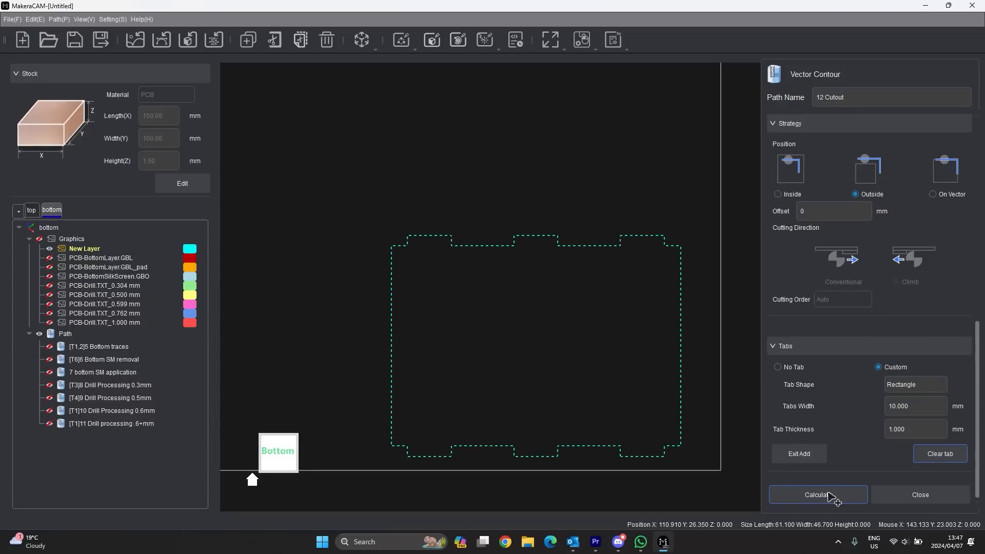
click(827, 495)
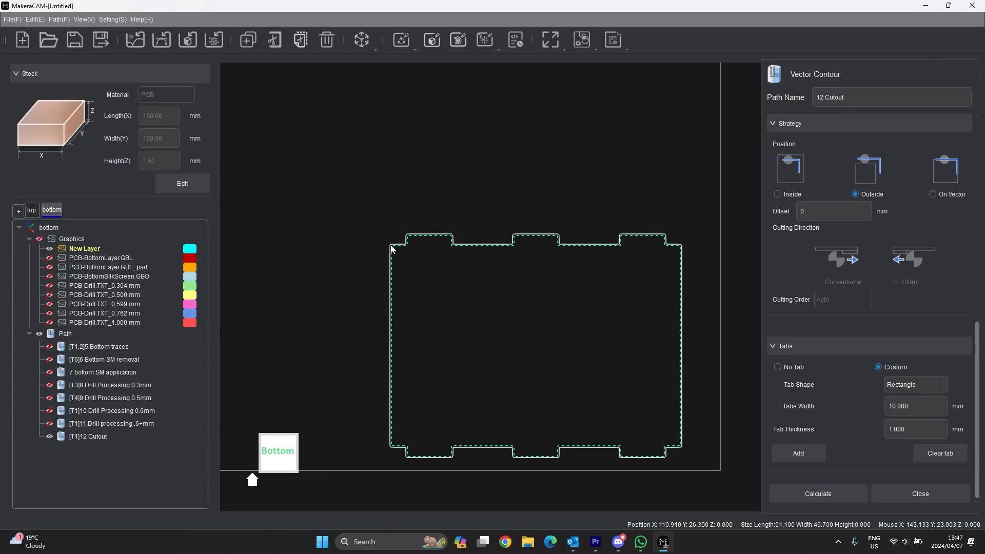
click(49, 436)
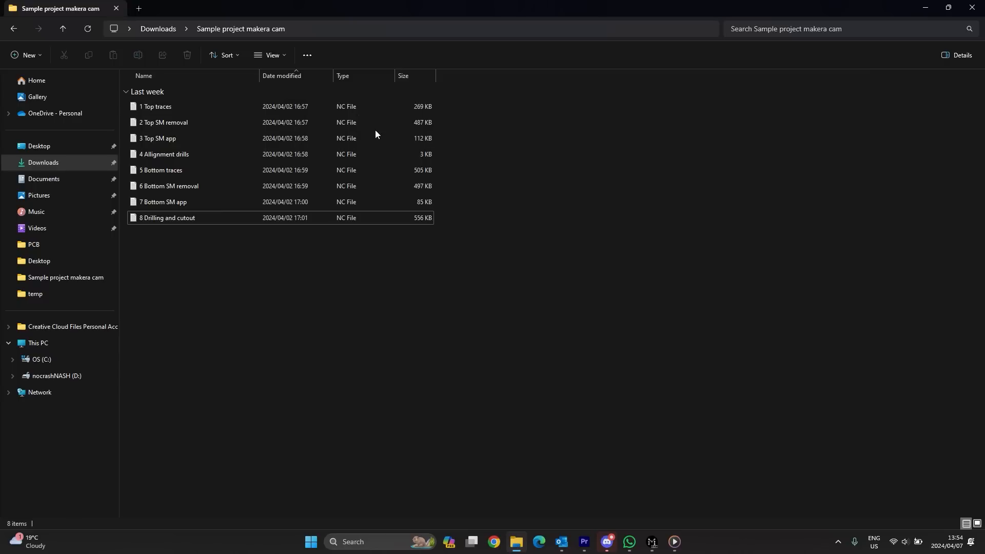
- Click through the NC files from 1 Top traces to 4 Allignment drills
click(178, 122)
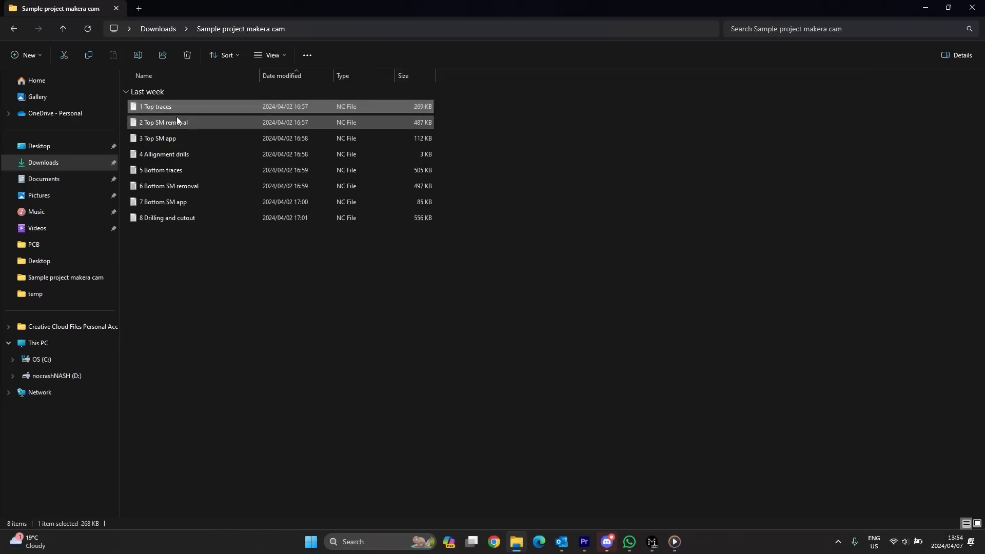
click(178, 138)
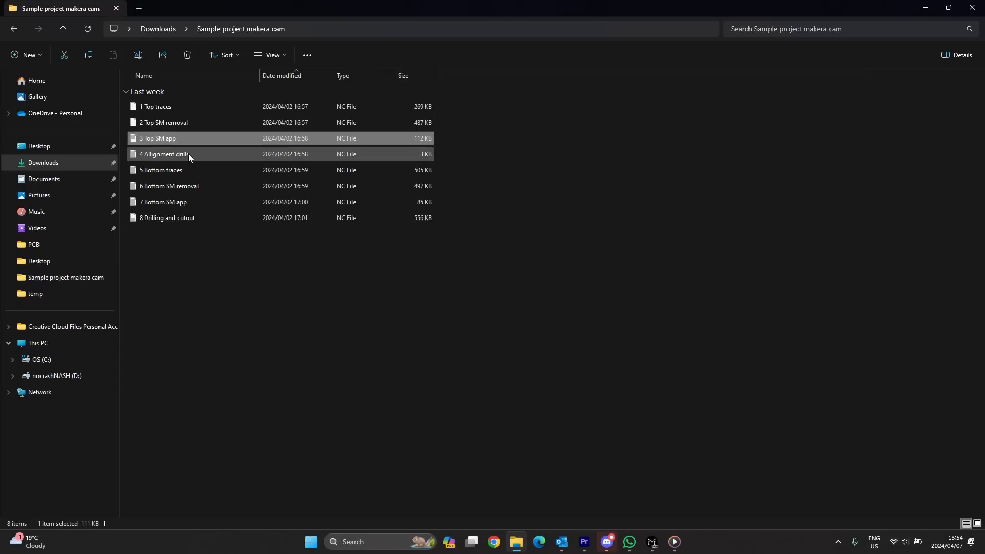
click(174, 107)
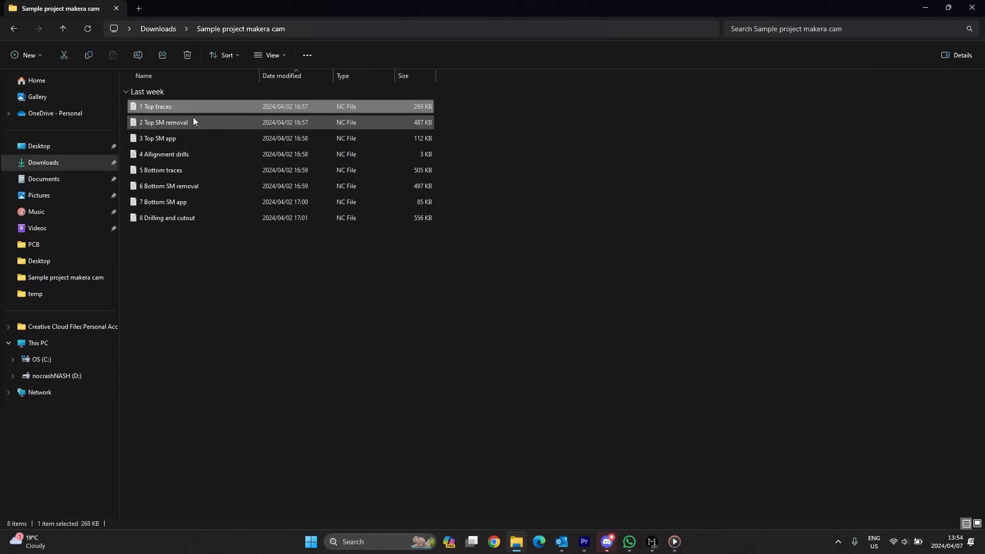
click(194, 122)
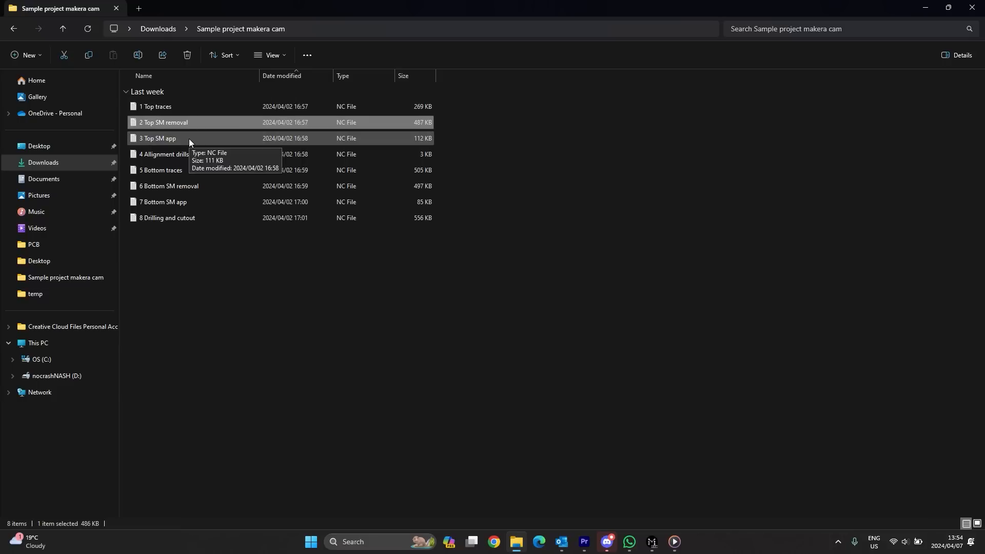
click(189, 142)
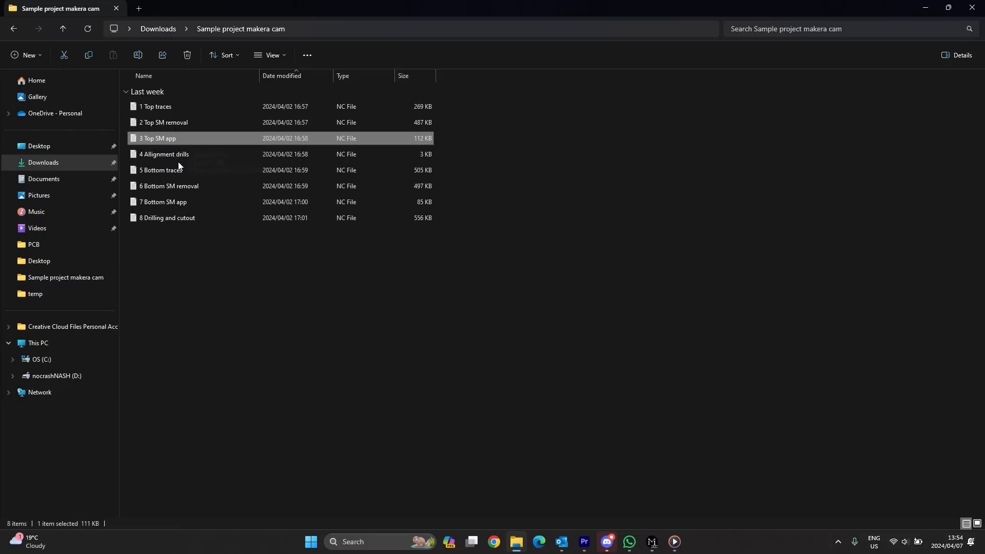
click(182, 156)
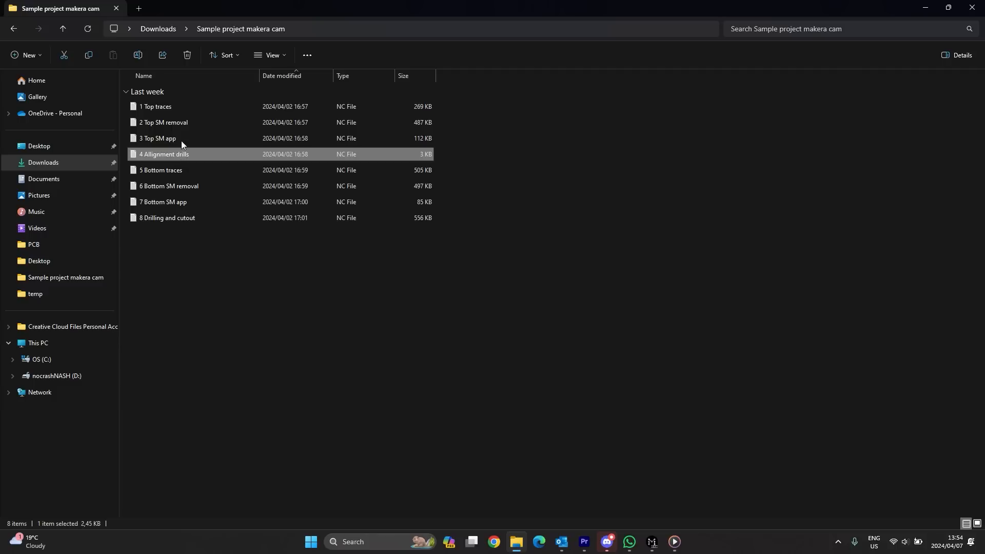
click(183, 155)
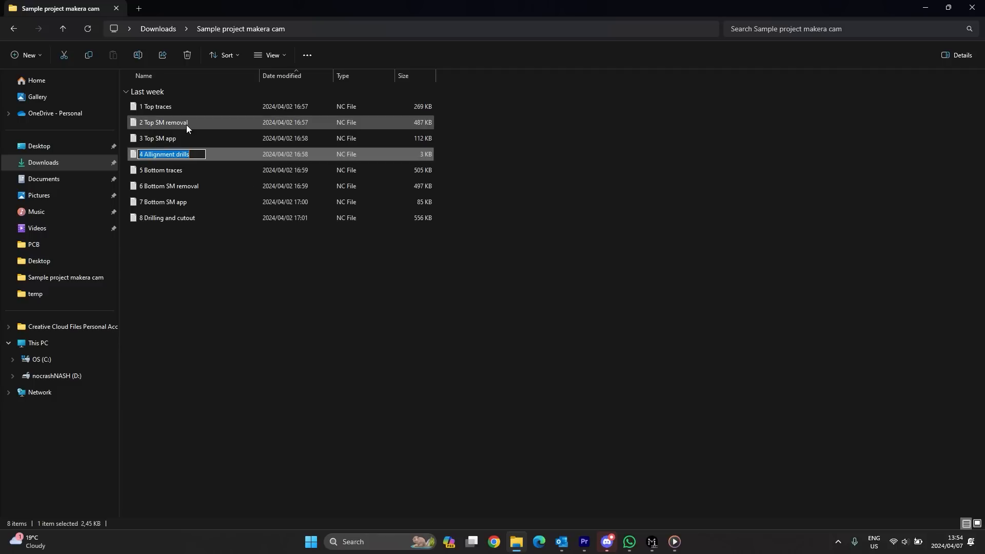
- Step through files 2 Top SM removal to 8 Drilling and cutout, then box-select all eight
click(186, 125)
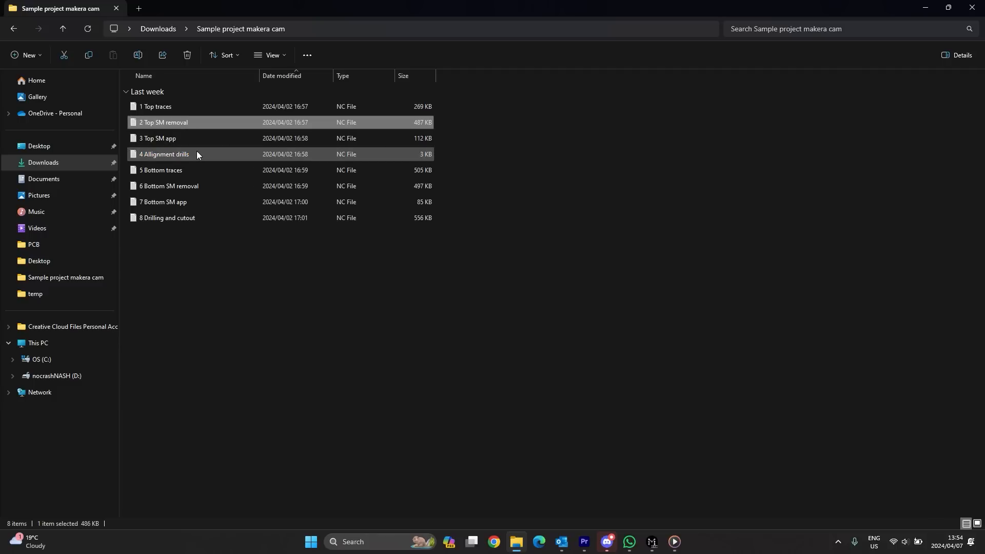
click(196, 138)
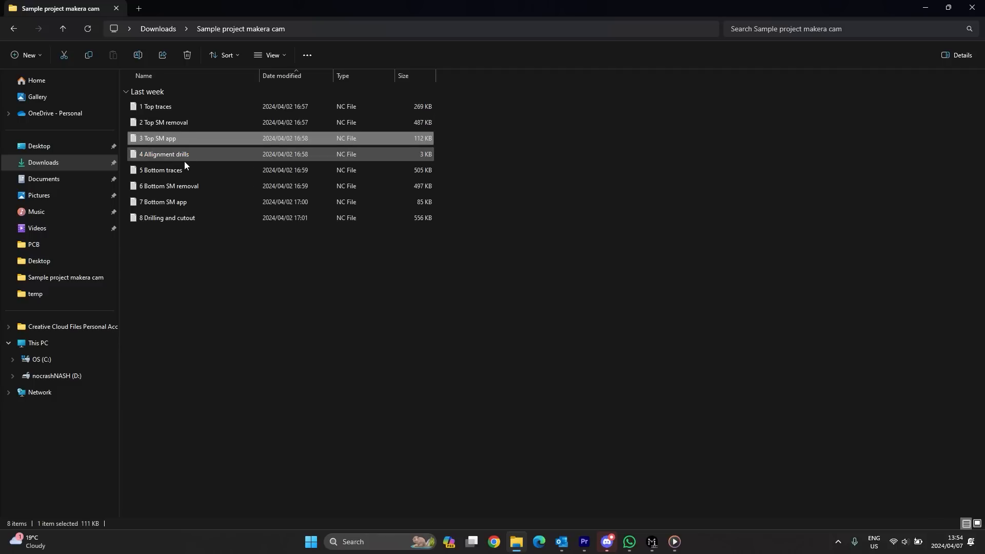
click(186, 153)
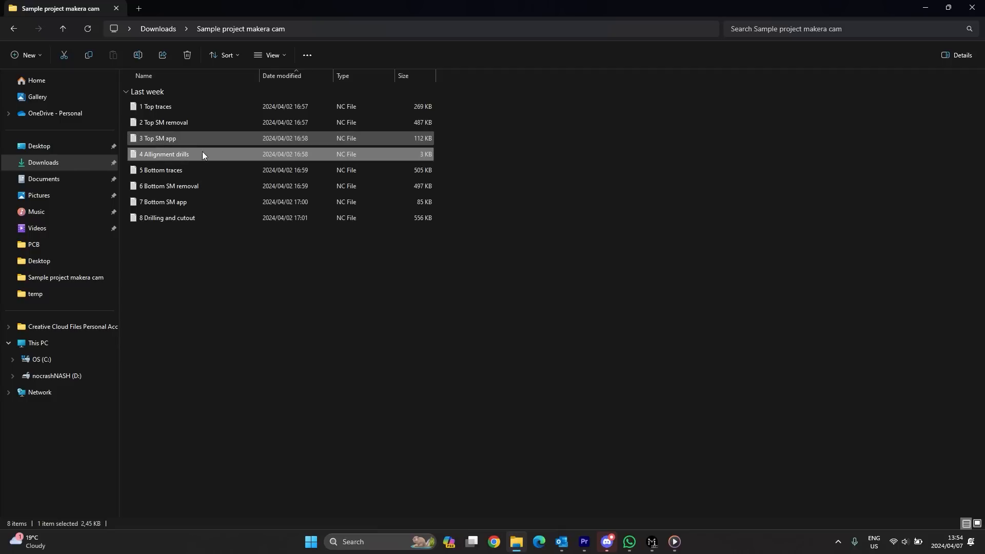
click(176, 171)
click(182, 186)
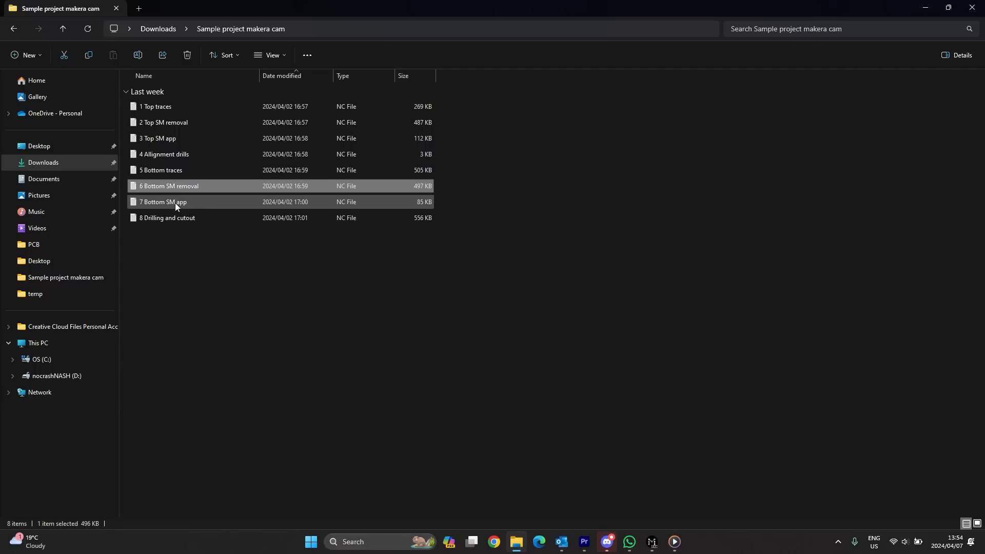
click(175, 202)
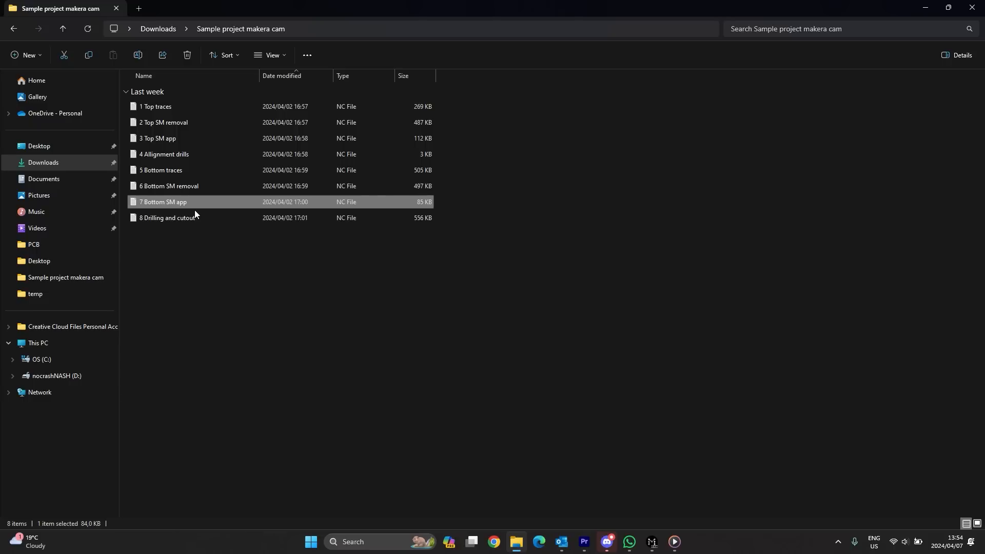
click(162, 220)
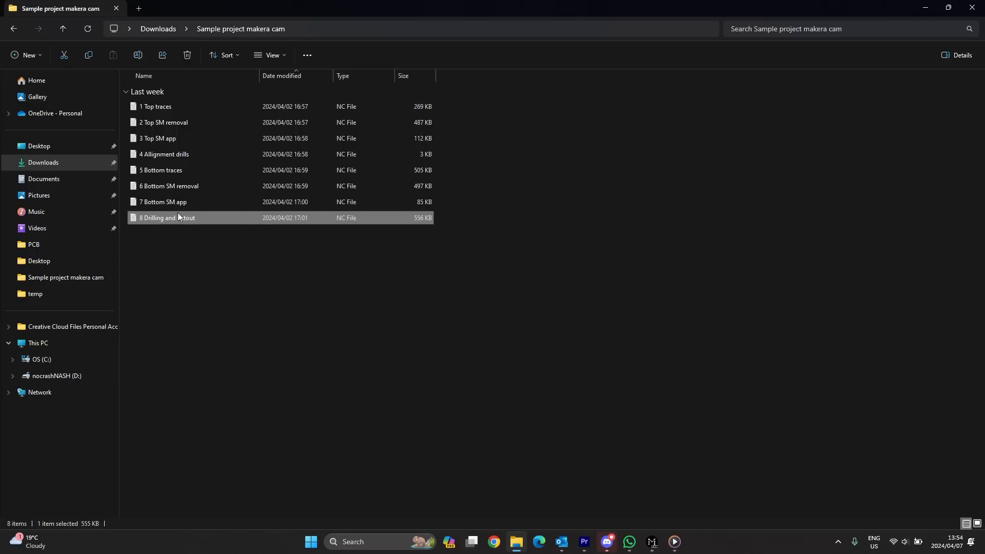
drag(395, 265, 136, 93)
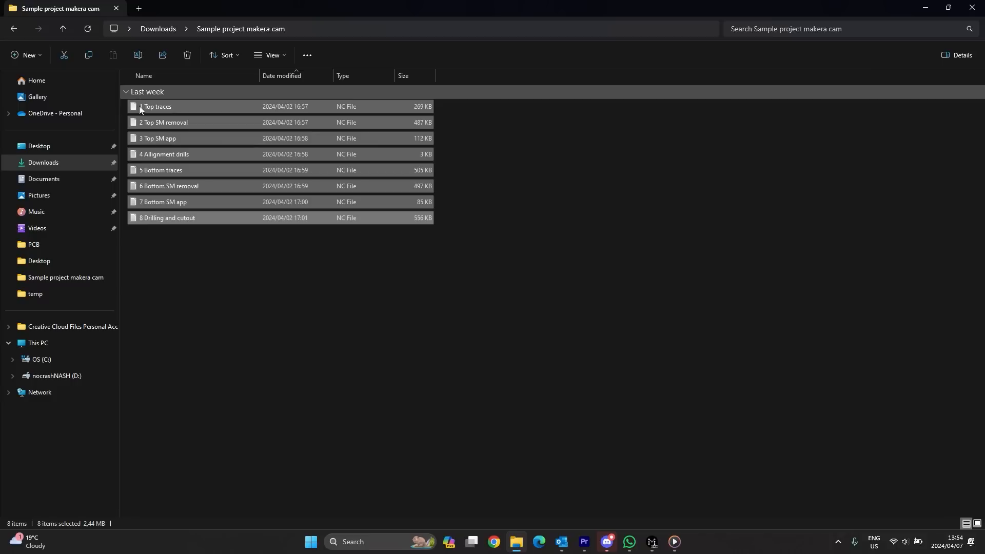